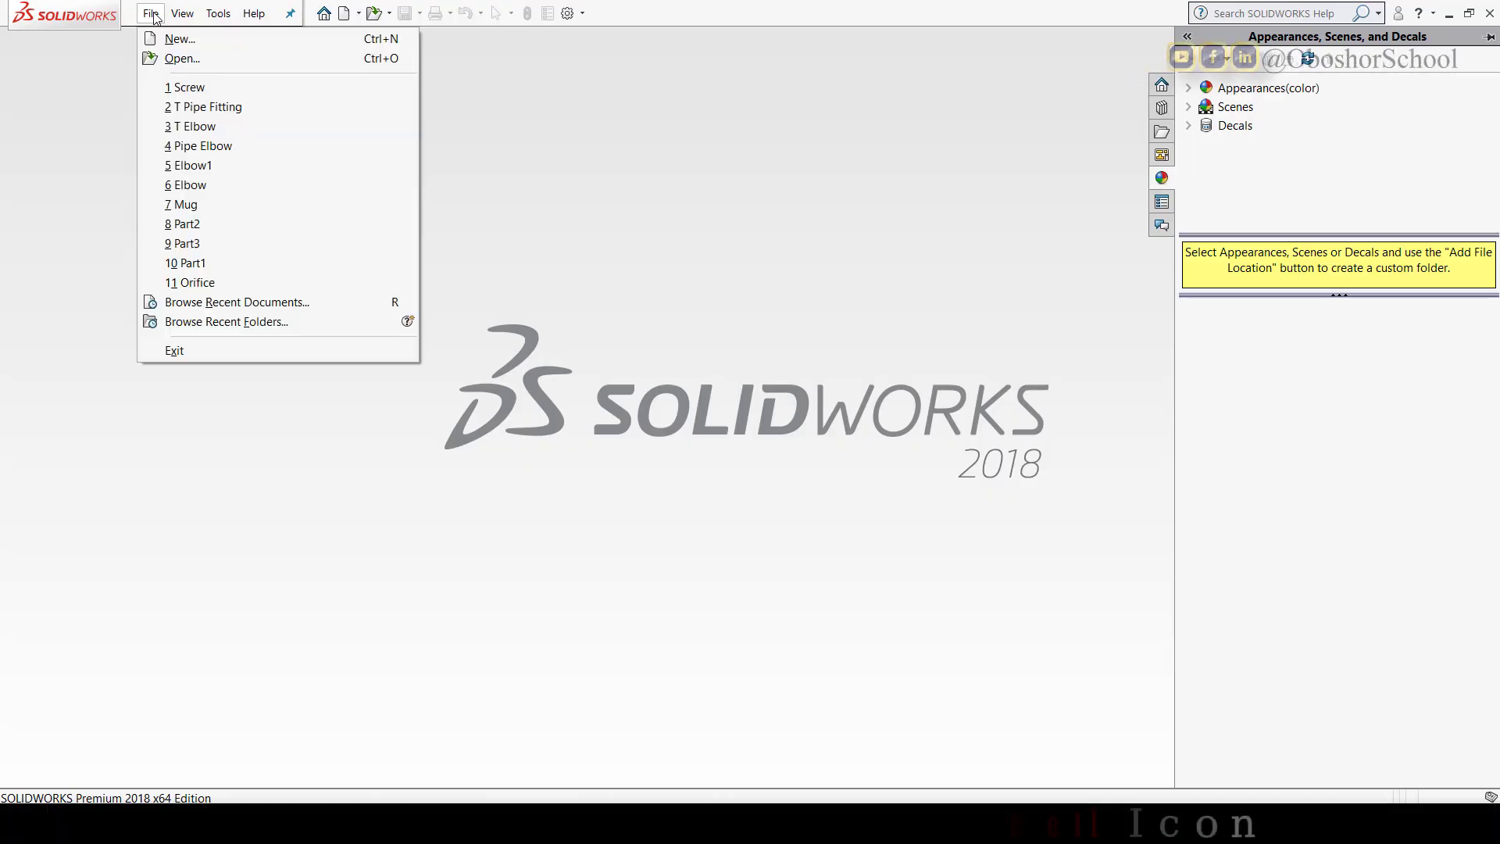
- Create a new blank part document, Part1
left_click(165, 40)
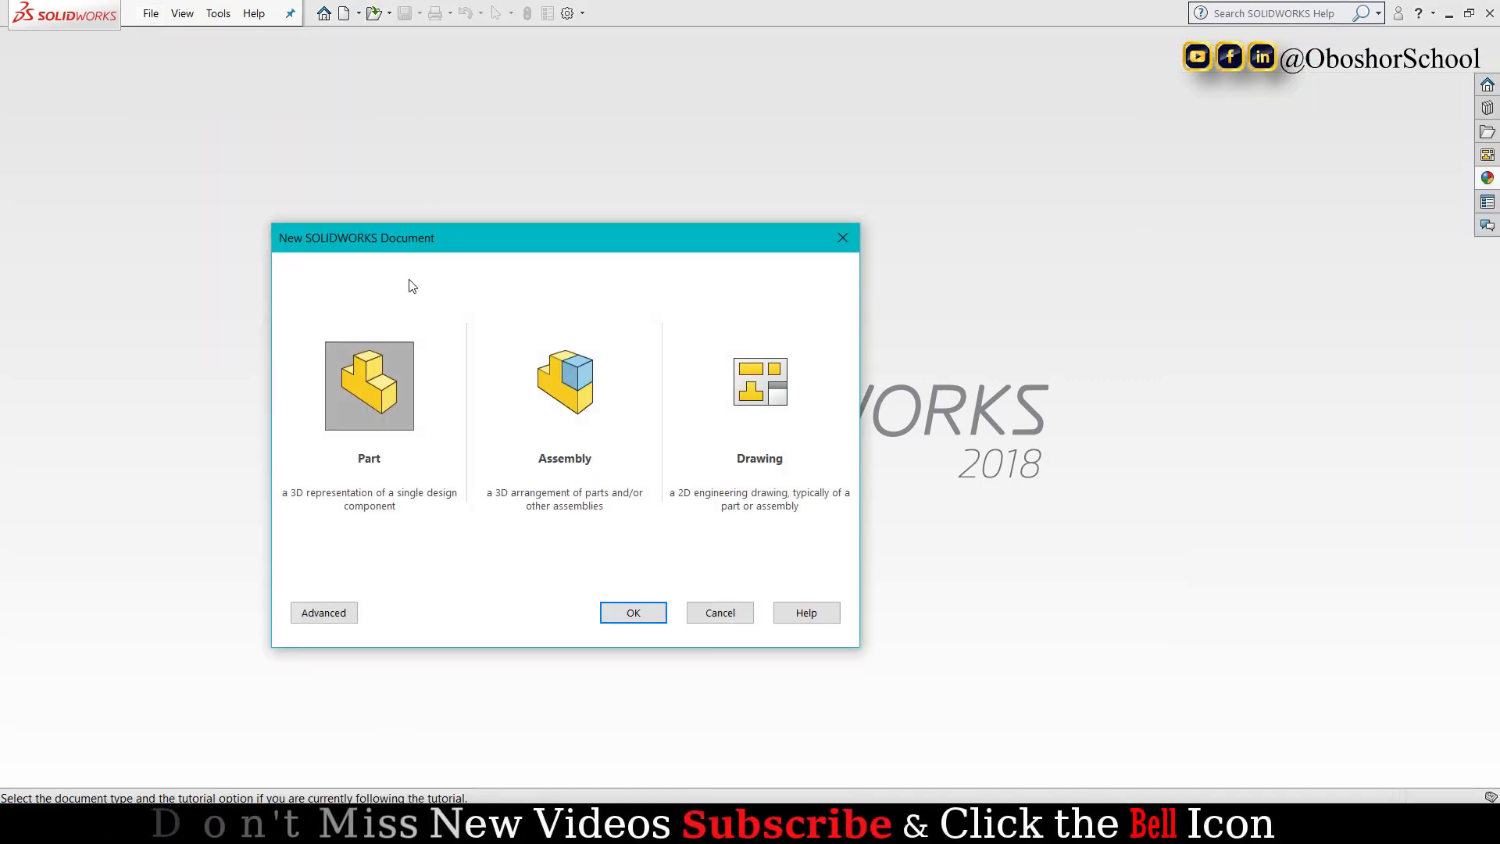
left_click(644, 618)
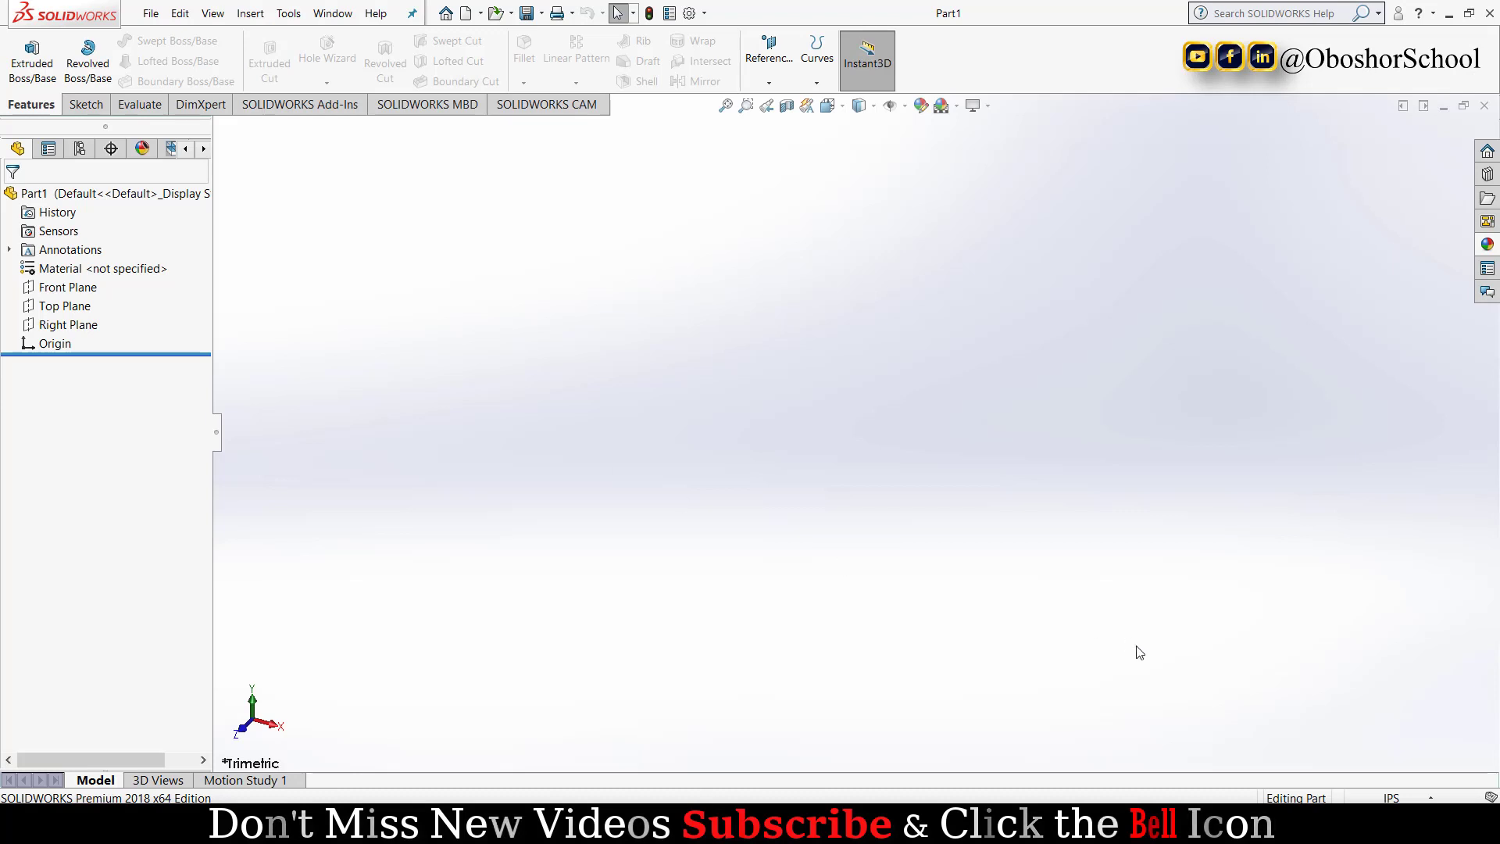
- Switch the part to MMGS (millimetre, gram, second) units and apply the Plain White scene
left_click(1428, 799)
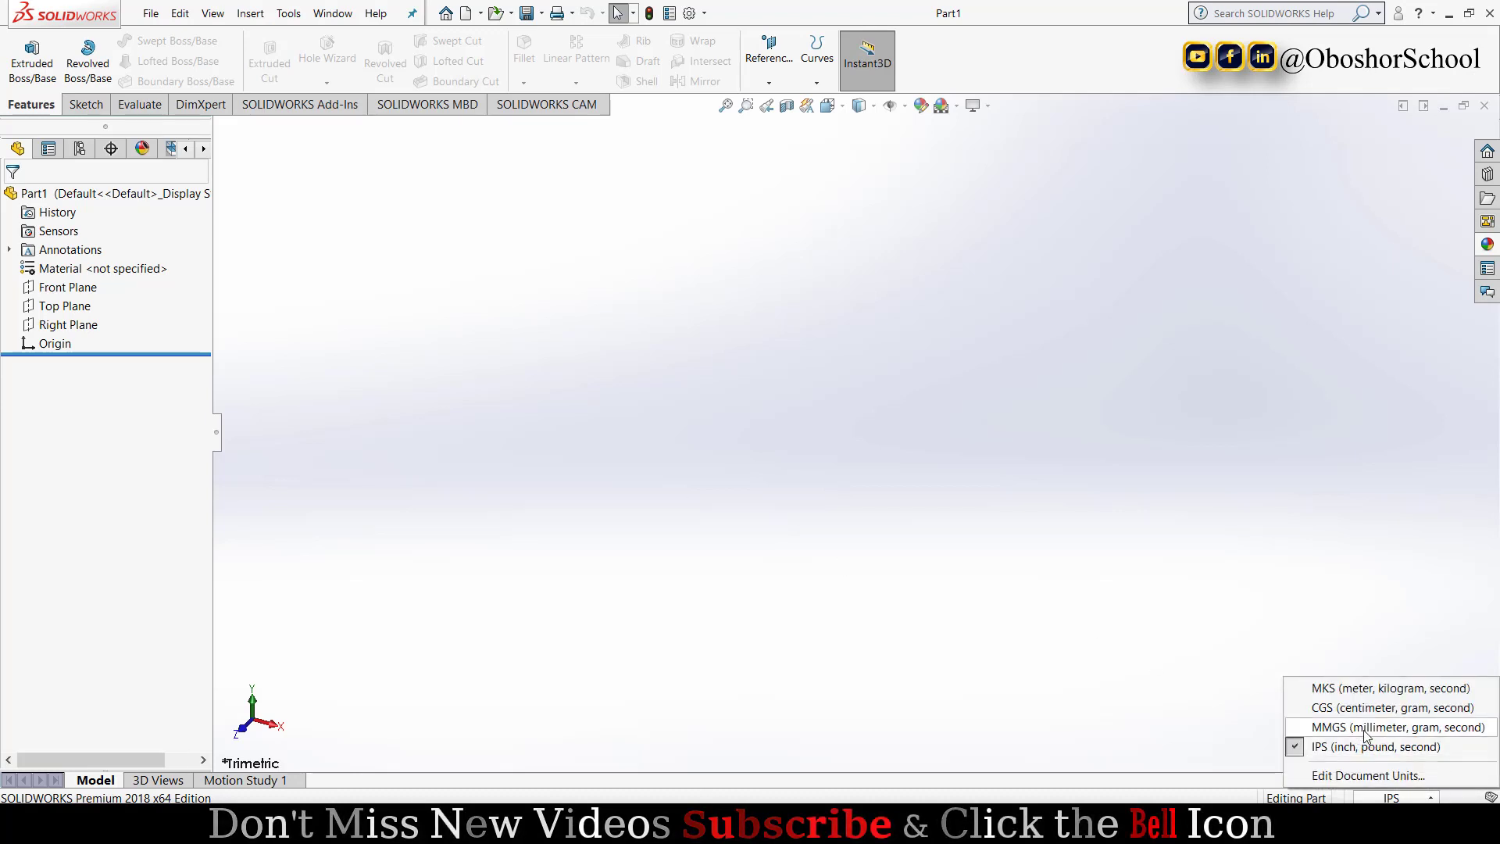
left_click(1396, 728)
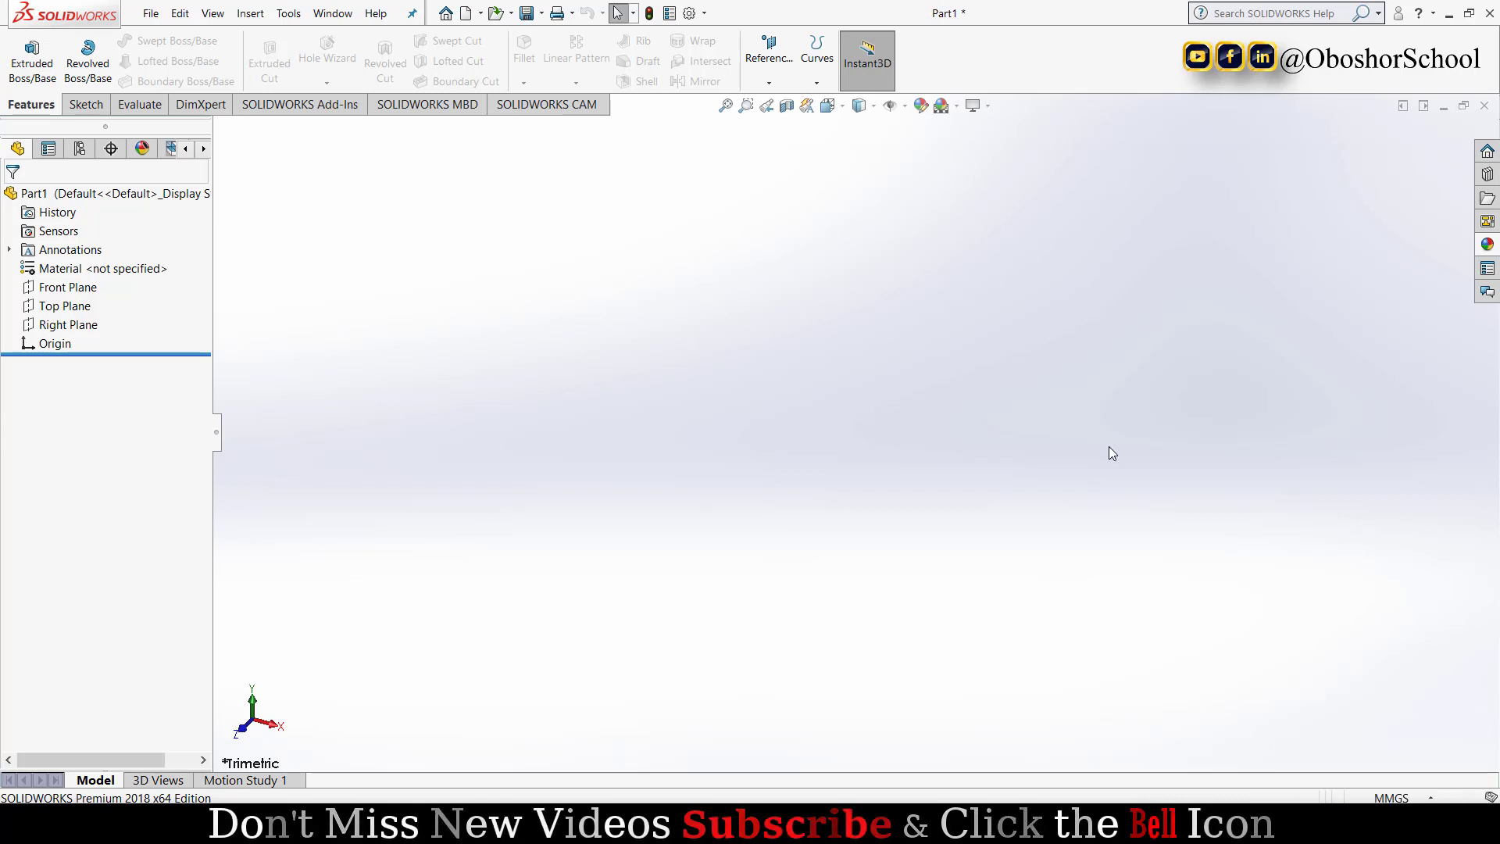
left_click(958, 107)
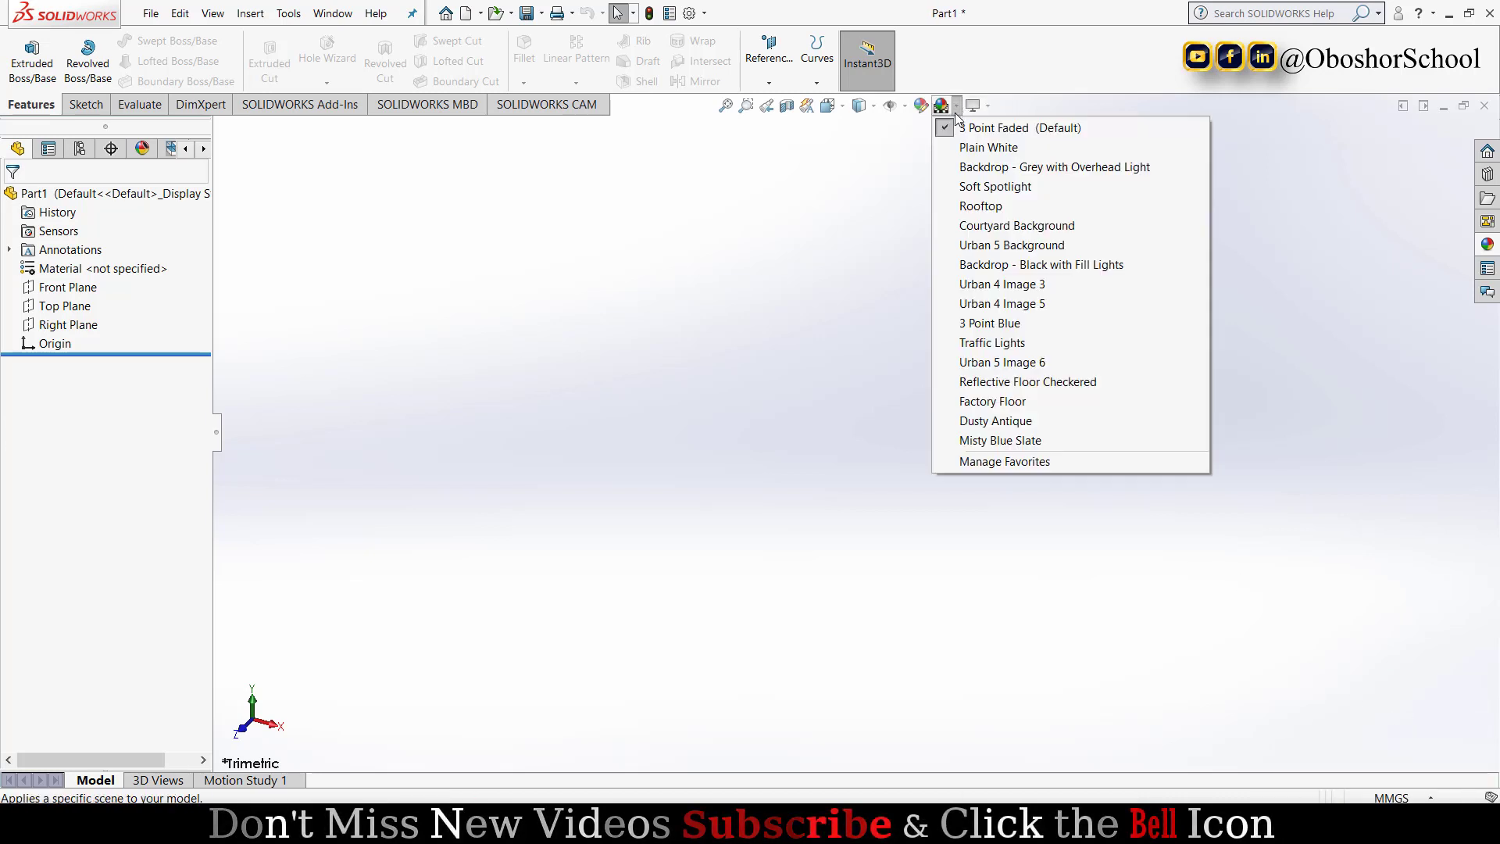
left_click(990, 148)
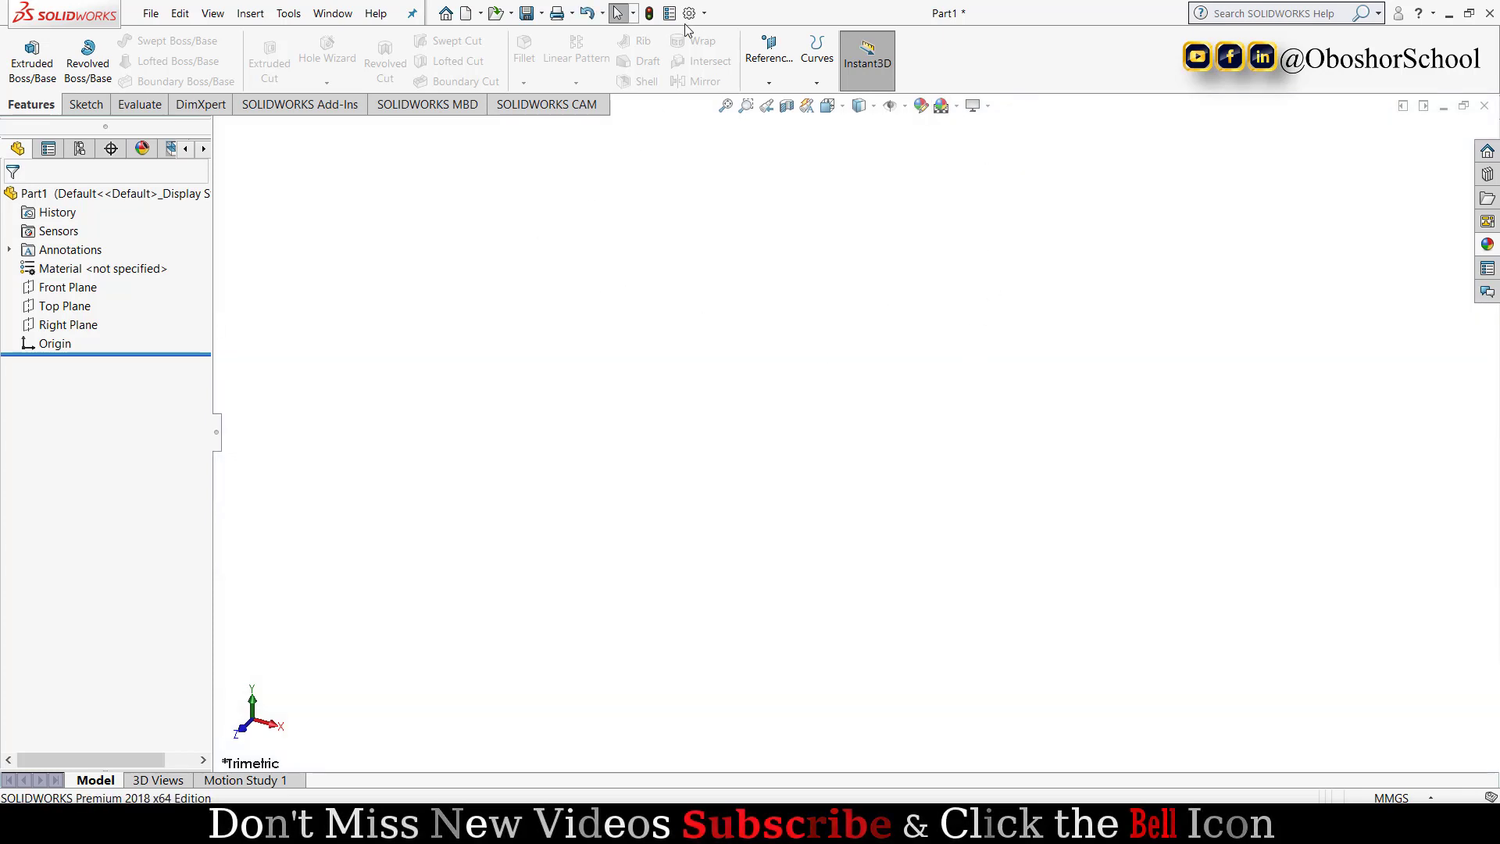
- Set the shaded and wireframe image-quality resolutions to maximum in Document Properties
left_click(704, 14)
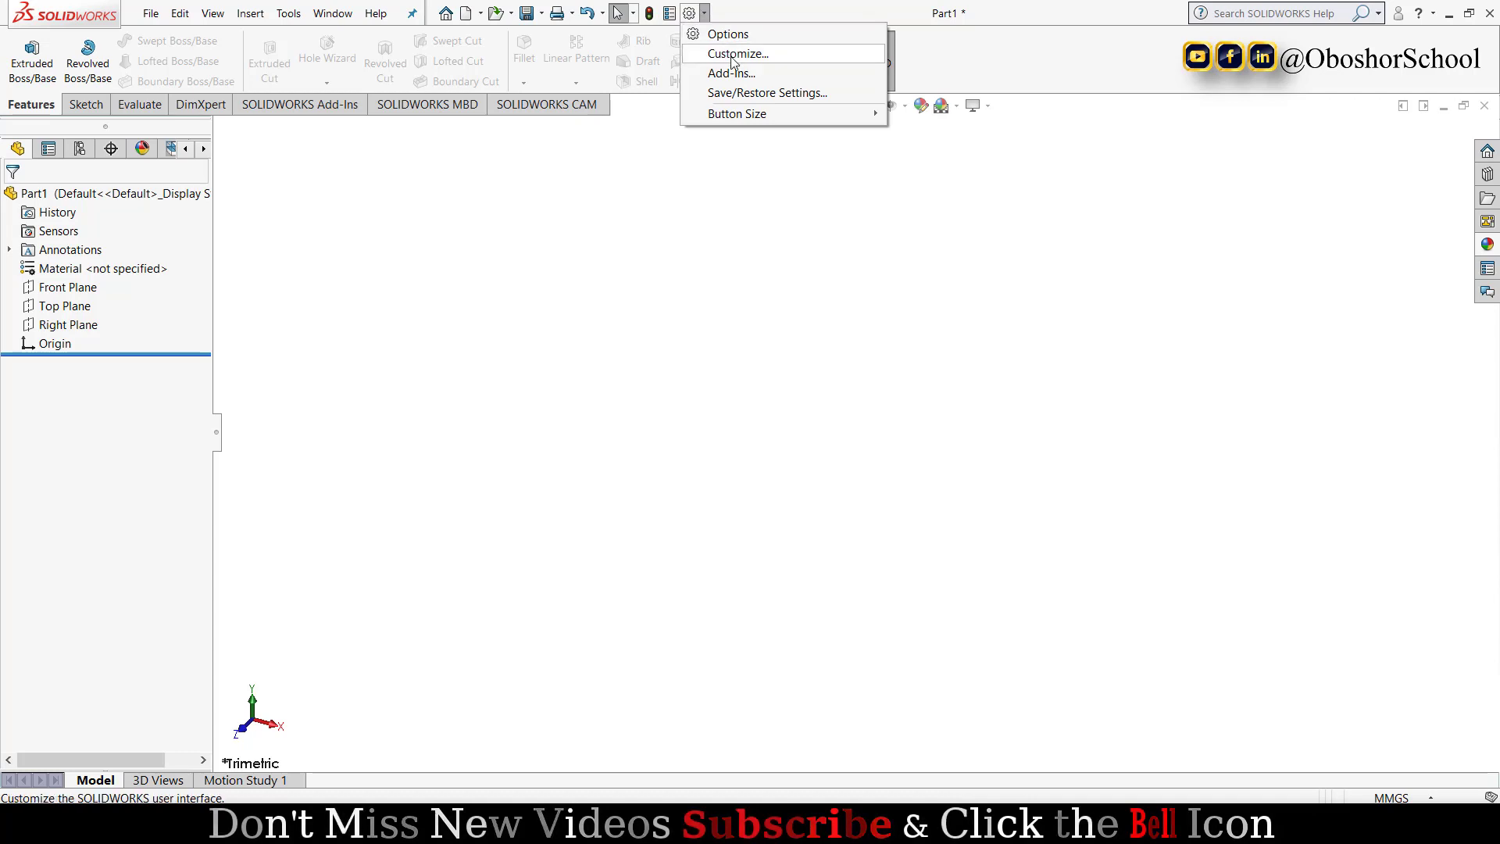
left_click(702, 34)
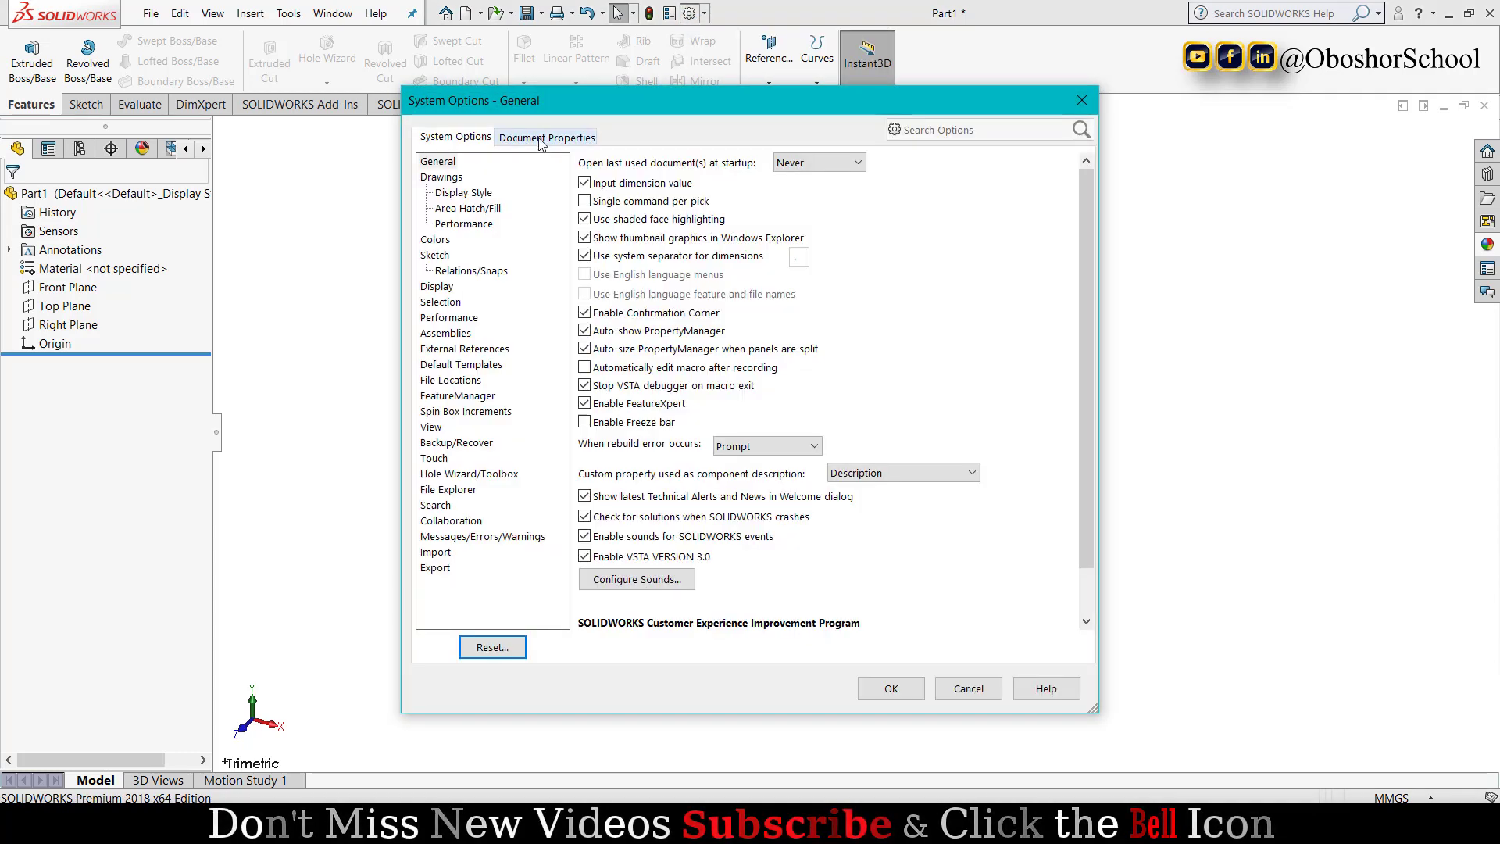
left_click(539, 138)
left_click(461, 334)
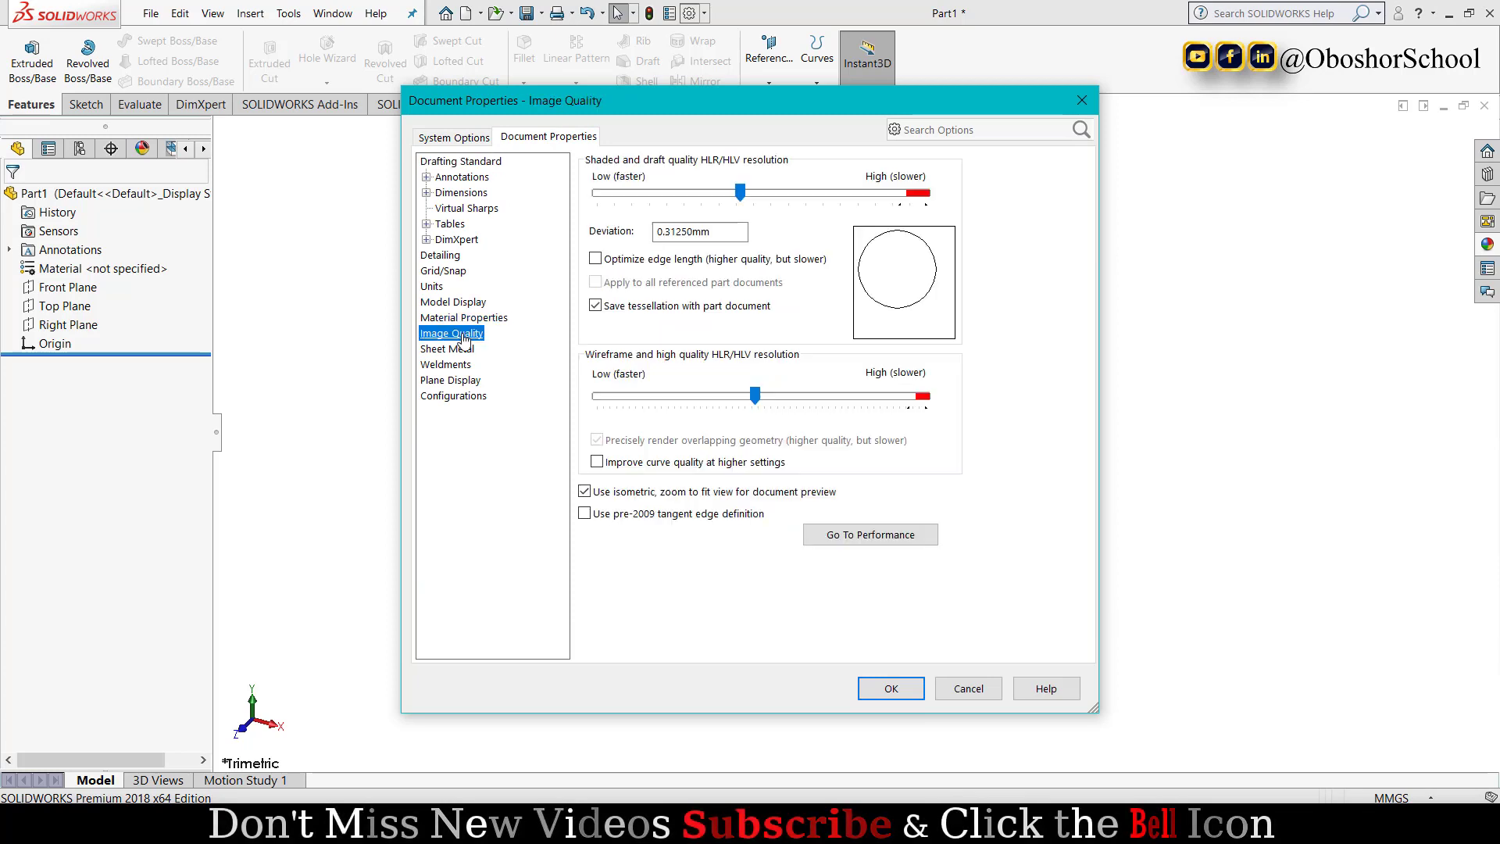
left_click_drag(740, 193, 925, 193)
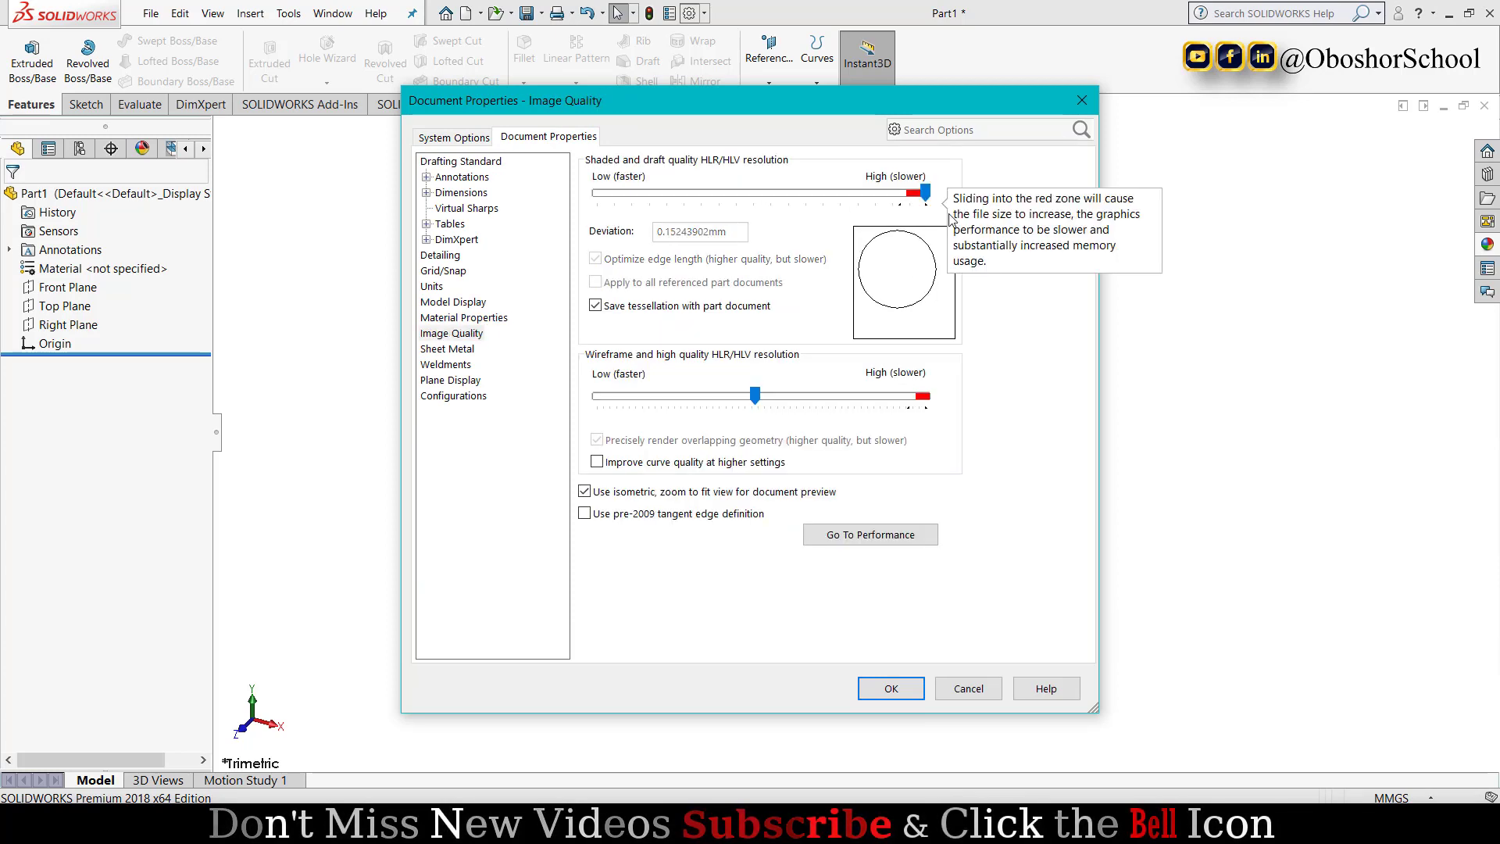
left_click_drag(754, 396, 925, 396)
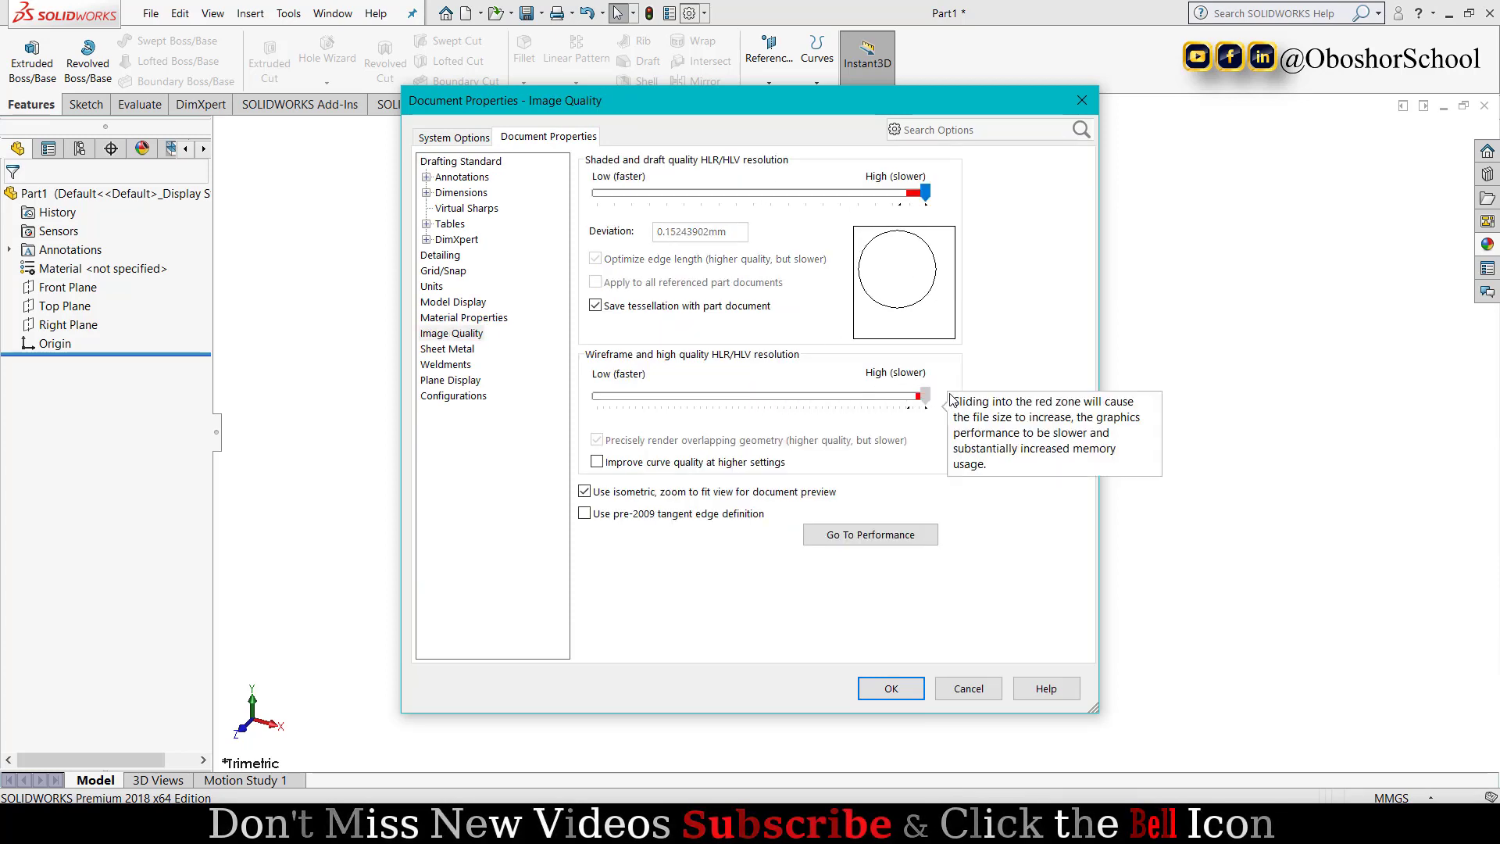
left_click(894, 694)
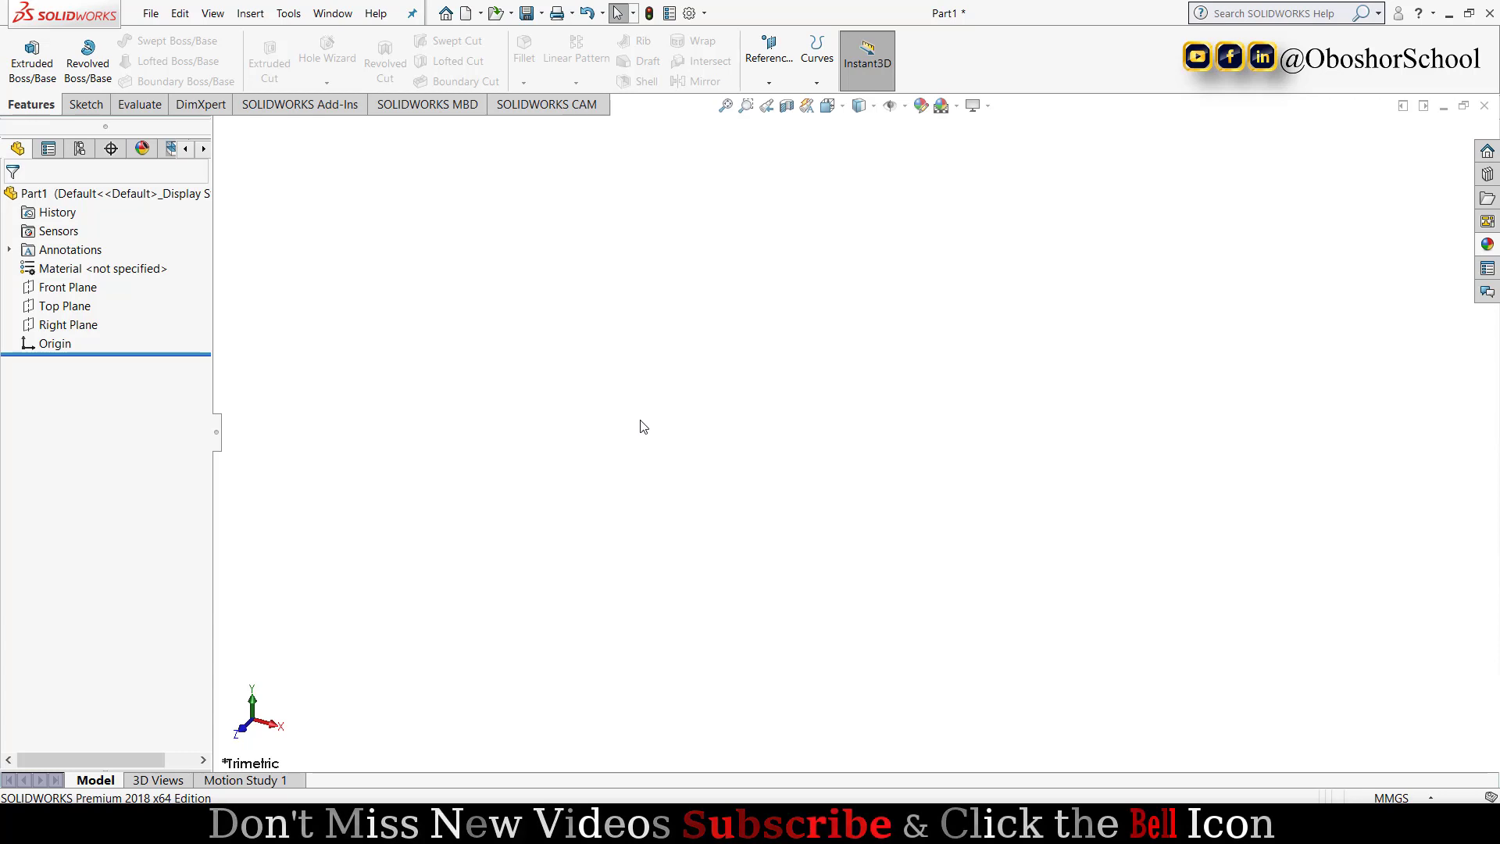
- Start a sketch on the Front Plane and draw a circle centred on the origin
left_click(86, 286)
left_click(93, 270)
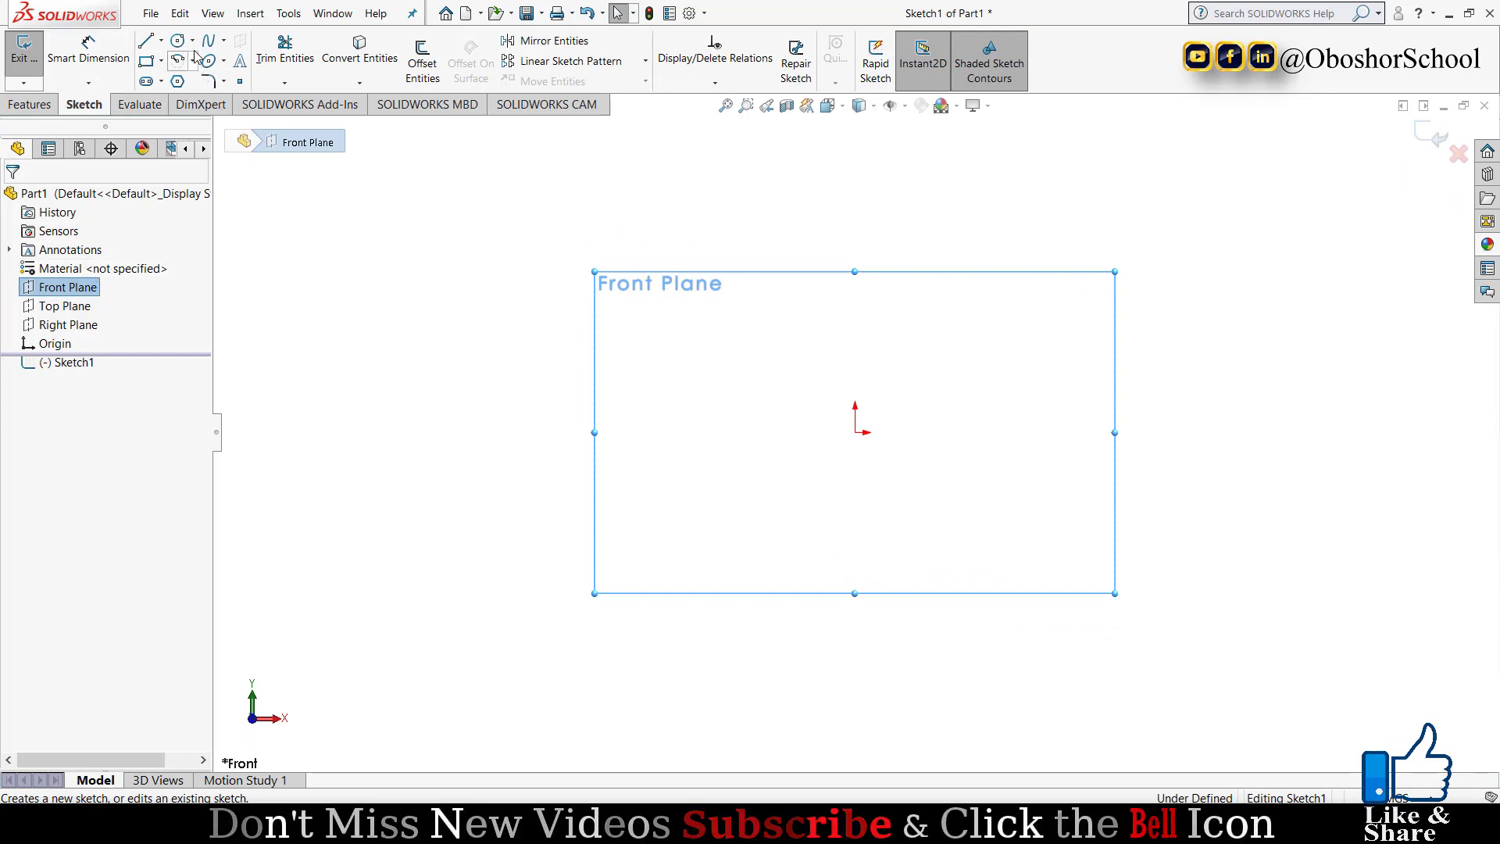
left_click(191, 43)
left_click(207, 61)
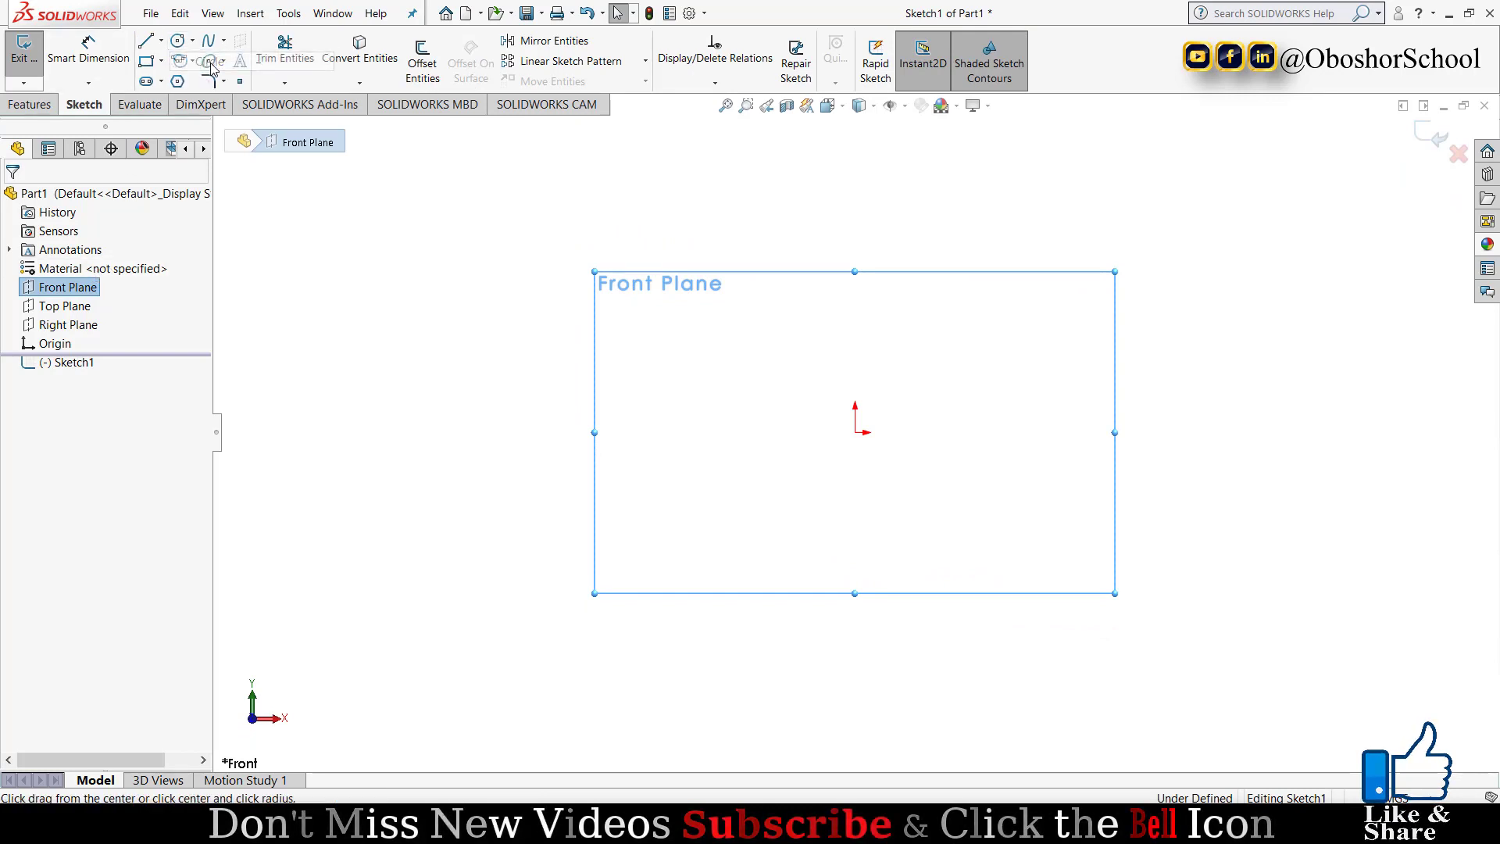
left_click(855, 432)
left_click(945, 544)
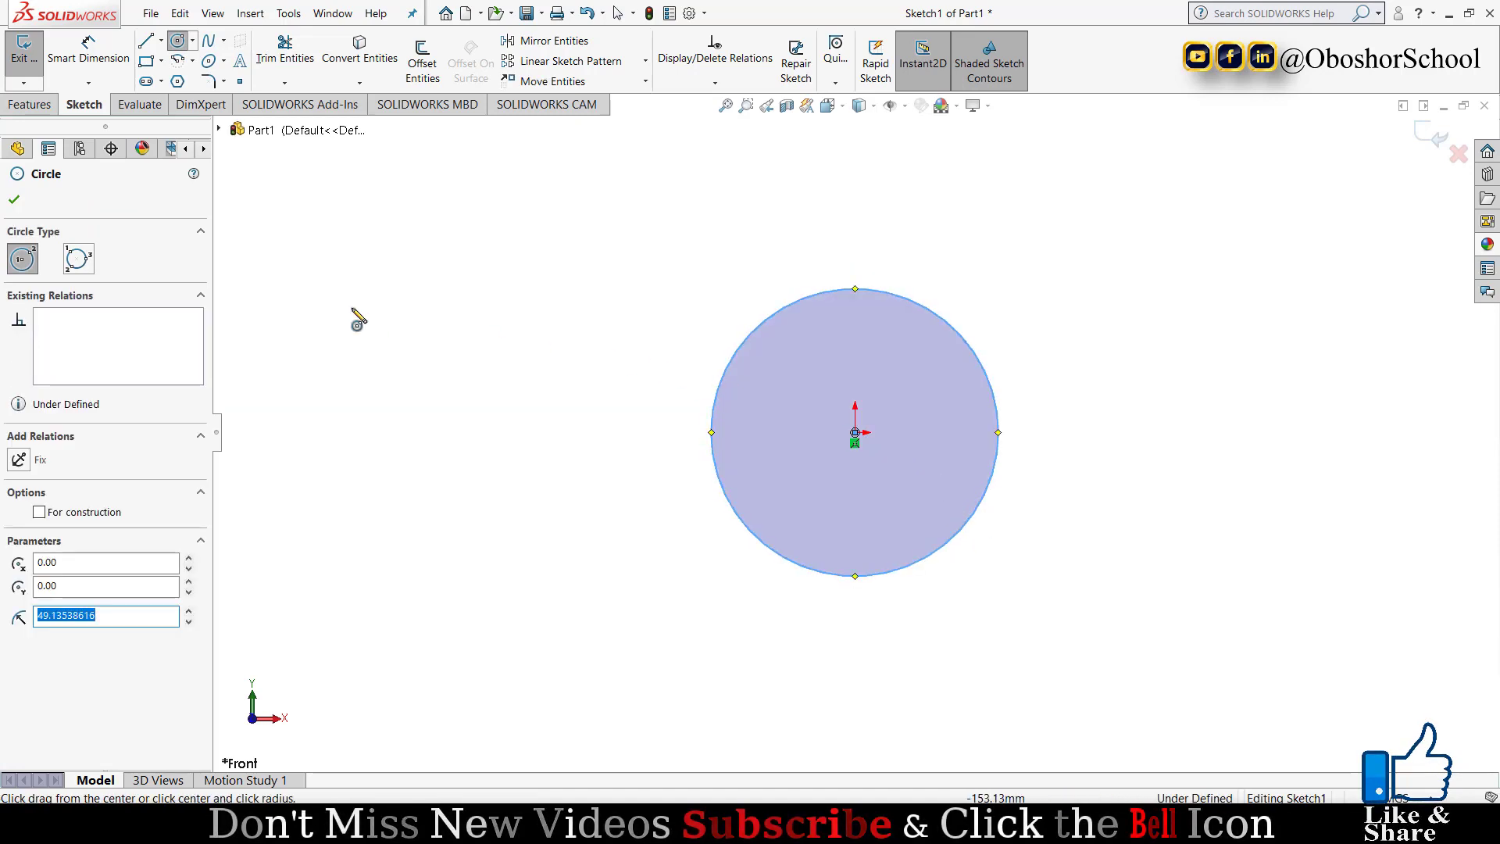
- Dimension the circle's diameter to 3 mm
left_click(88, 53)
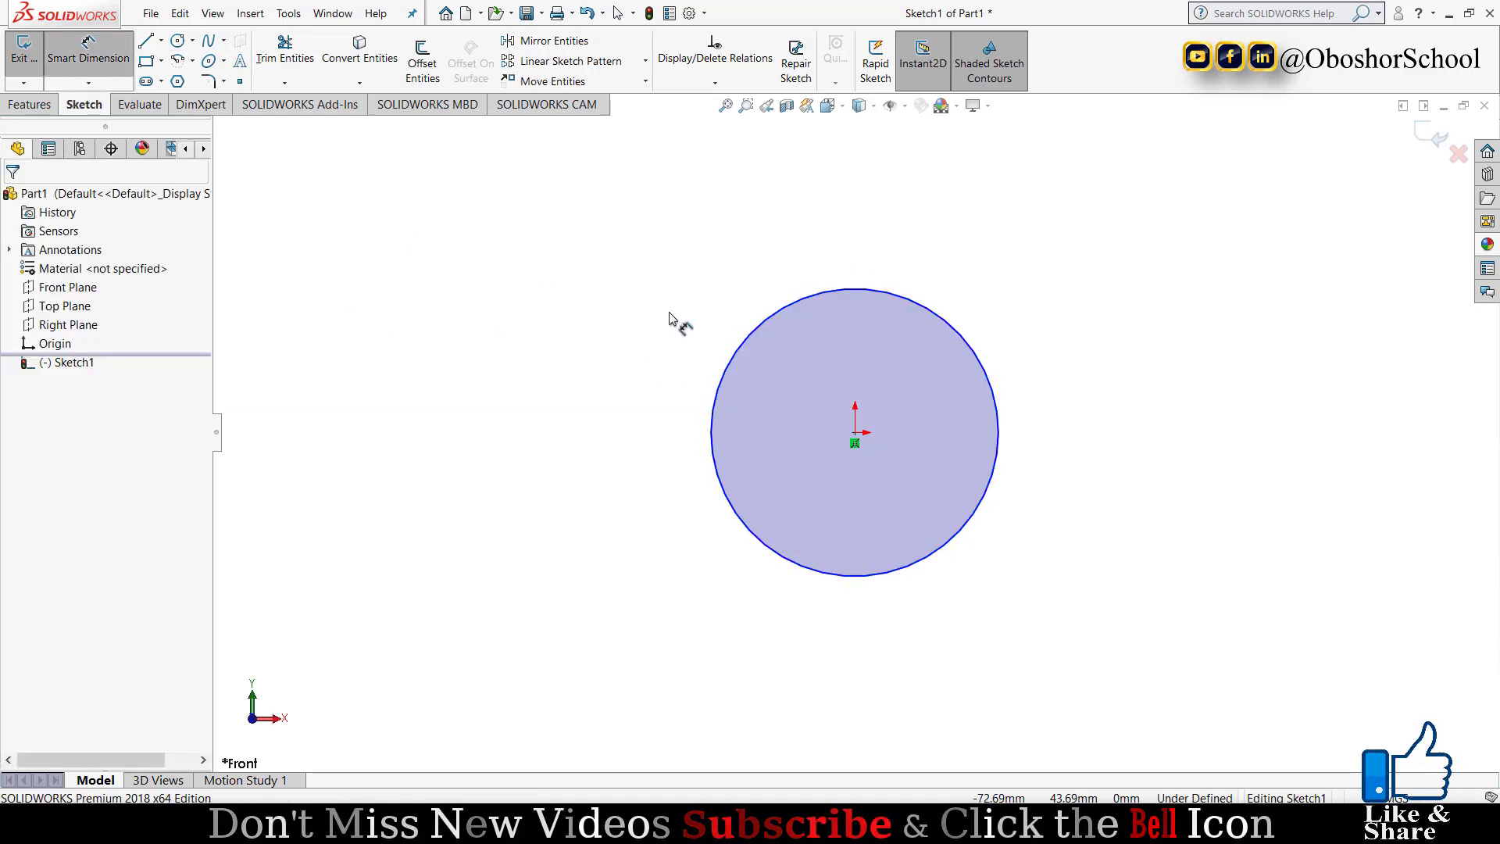
left_click(752, 330)
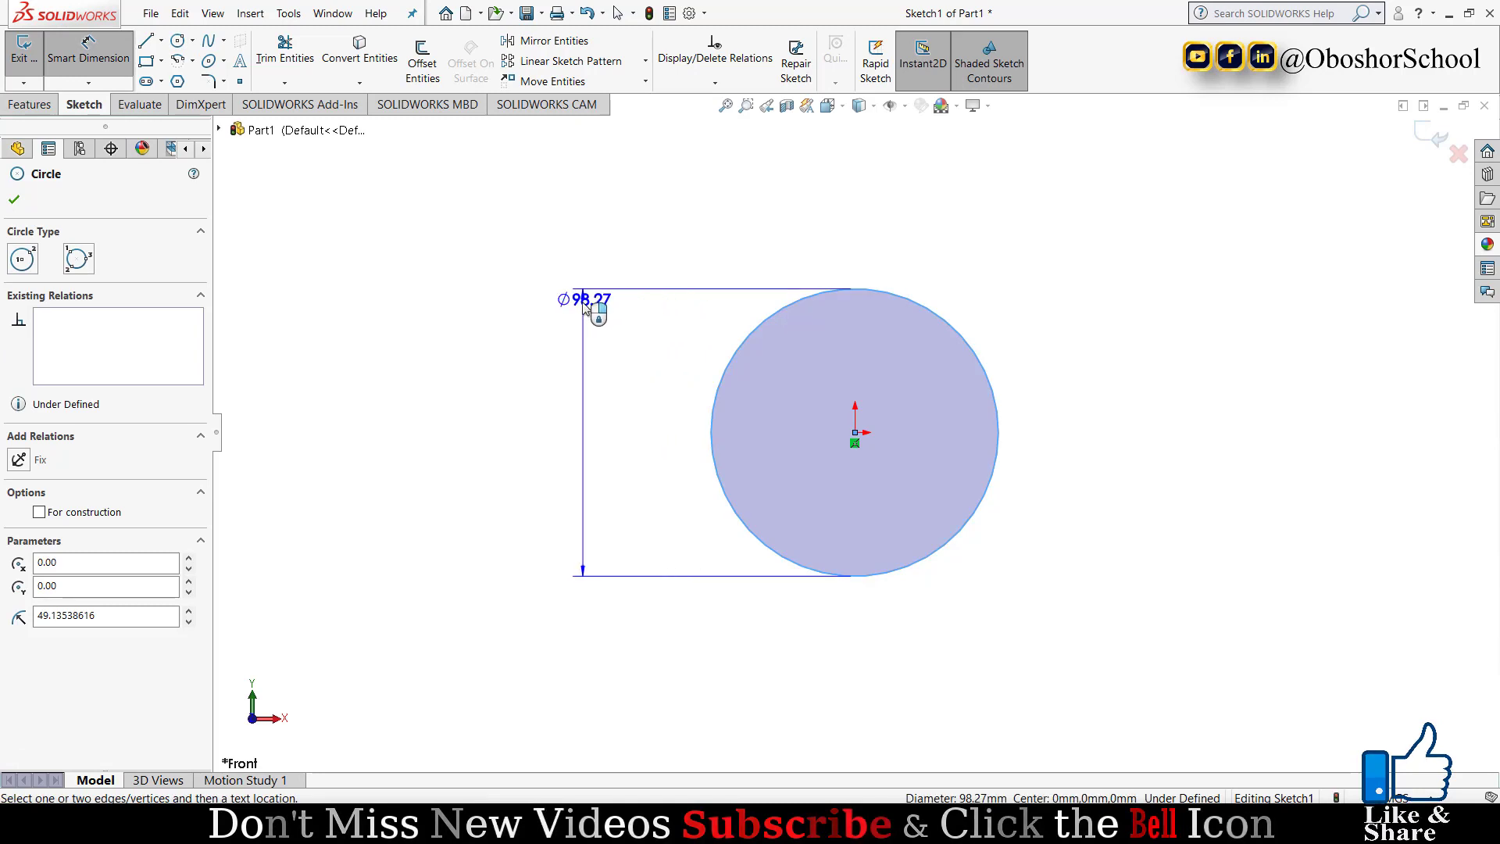
left_click(591, 422)
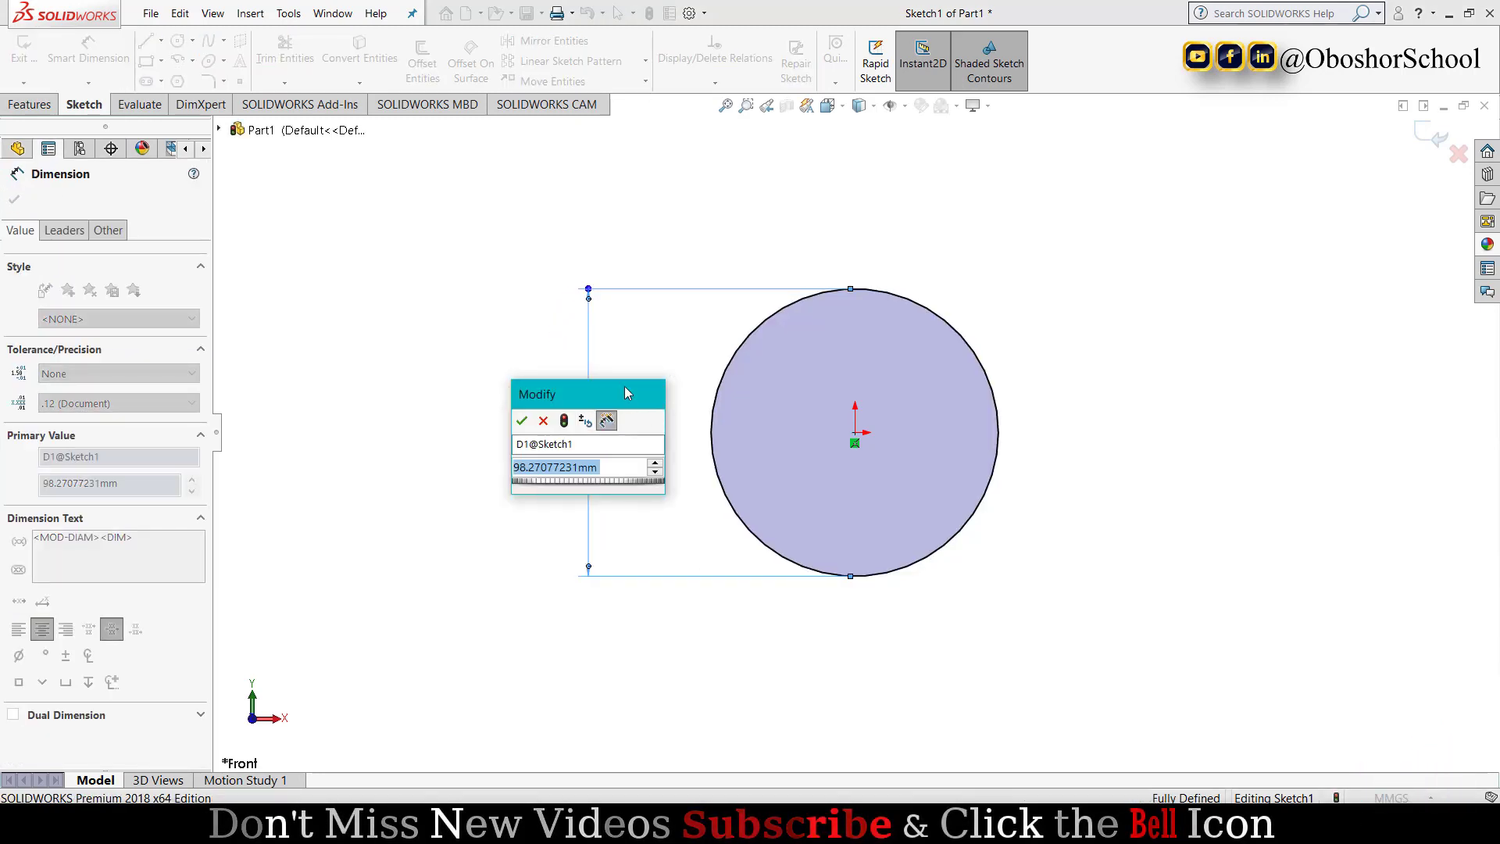
type("3")
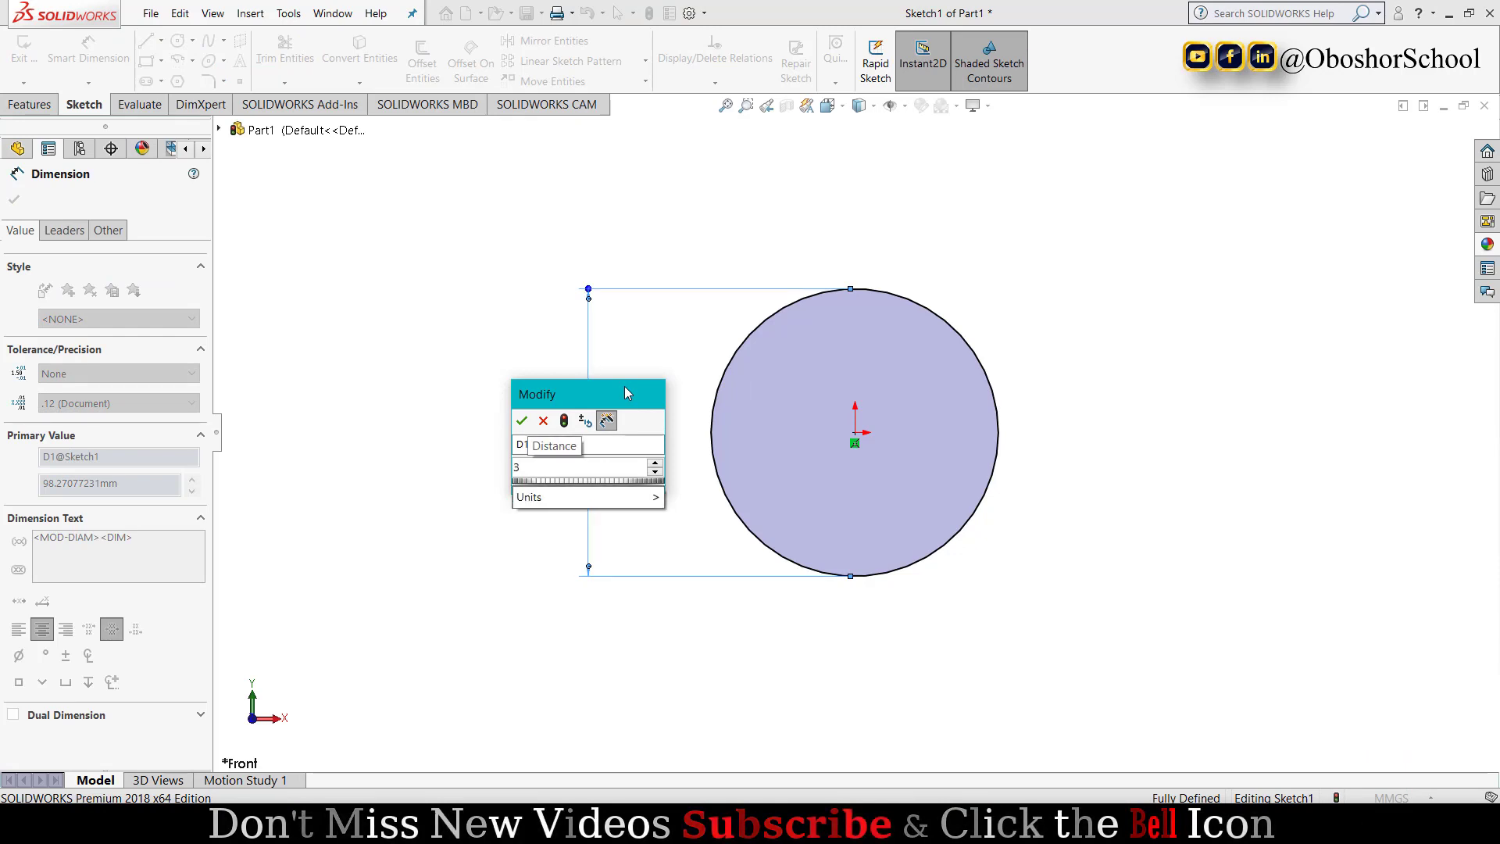
key("Return")
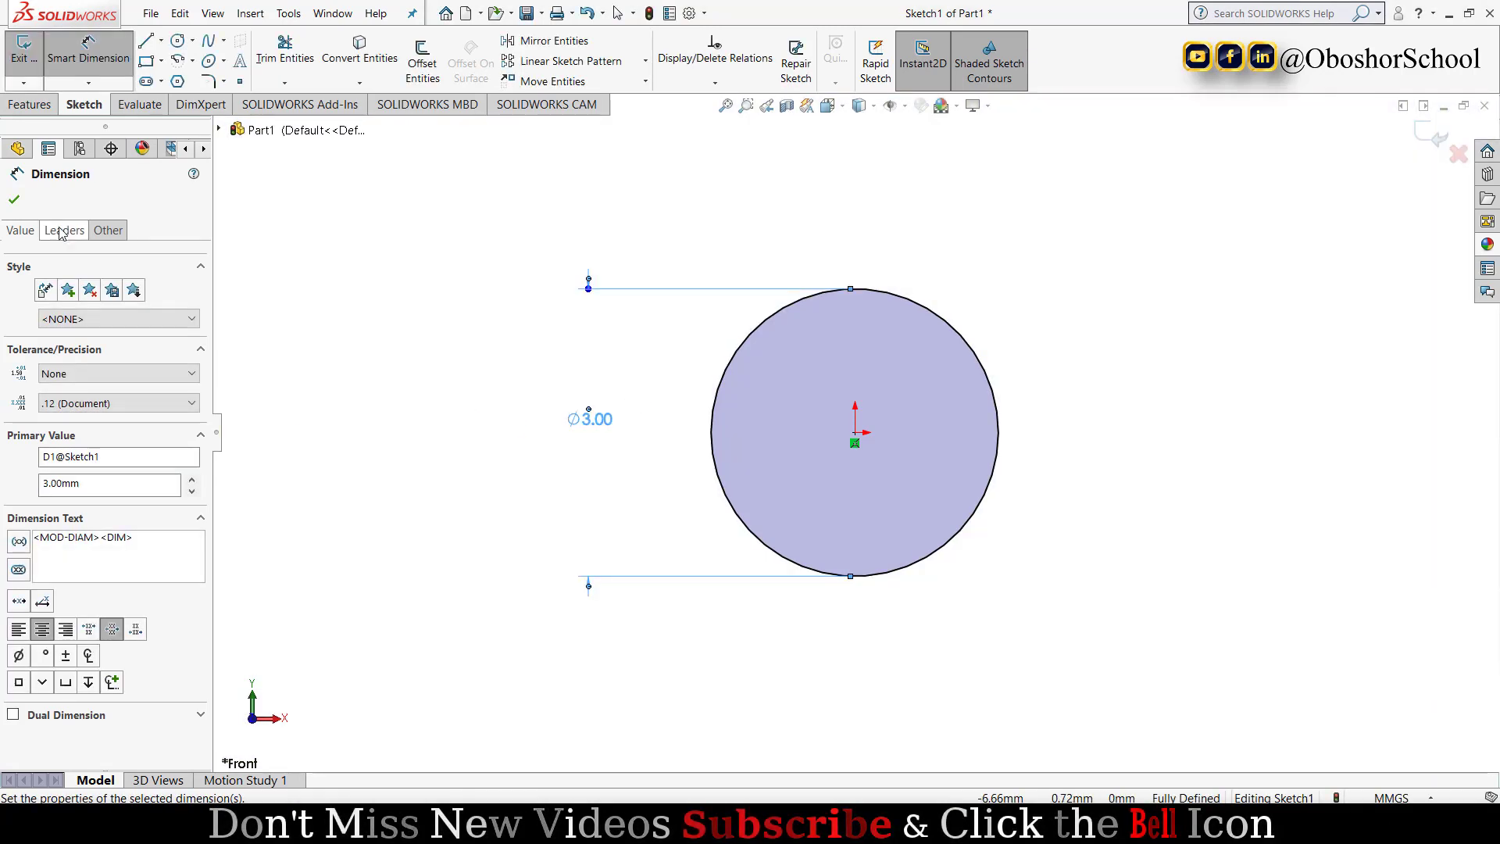
left_click(18, 199)
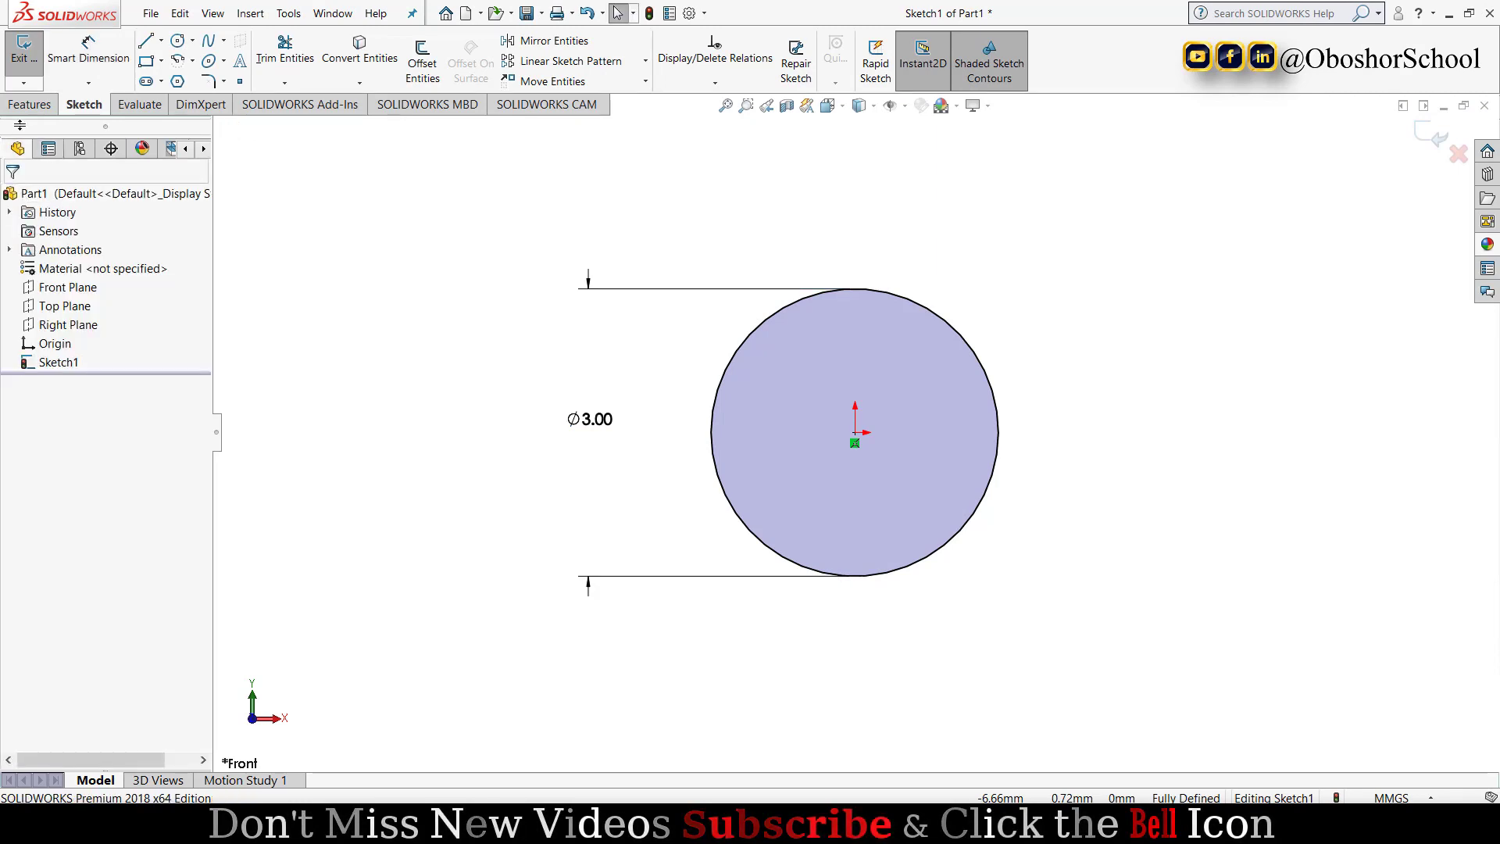
left_click(31, 106)
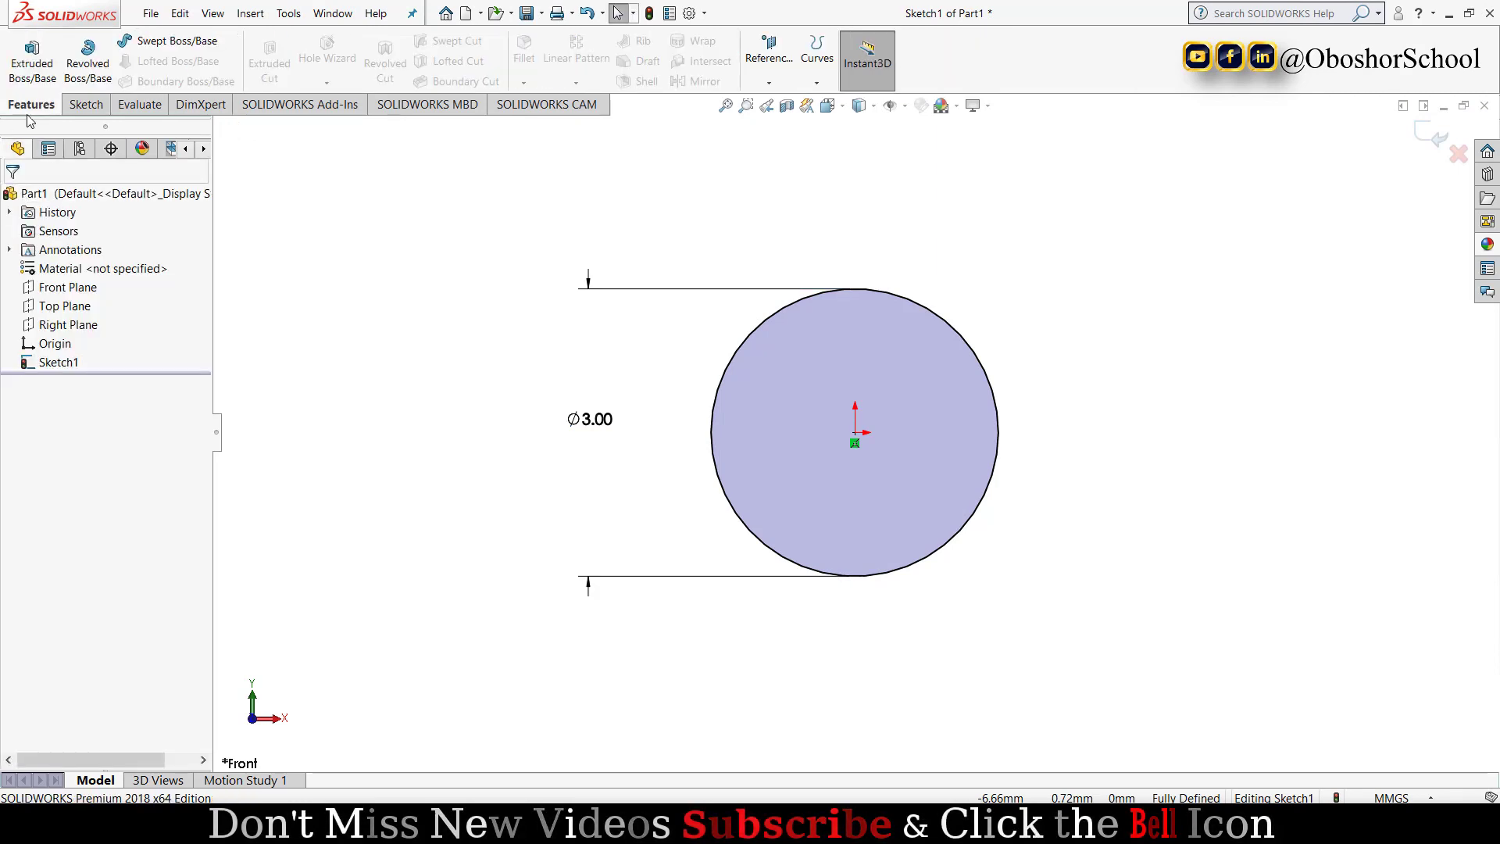
- Extrude the Ø3 mm circle 19 mm as a blind boss into a cylinder
left_click(47, 70)
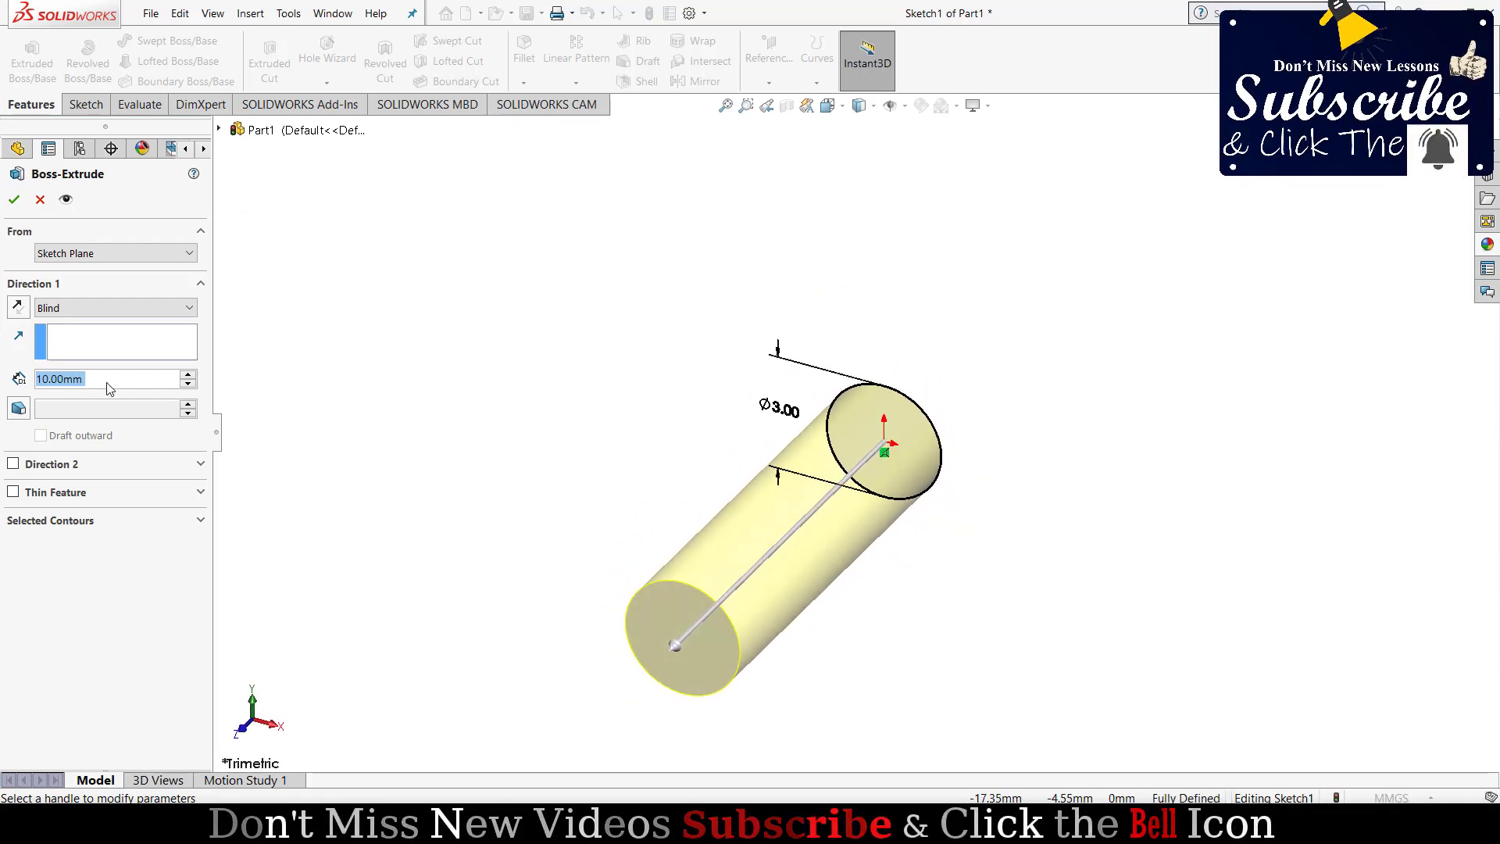
type("19")
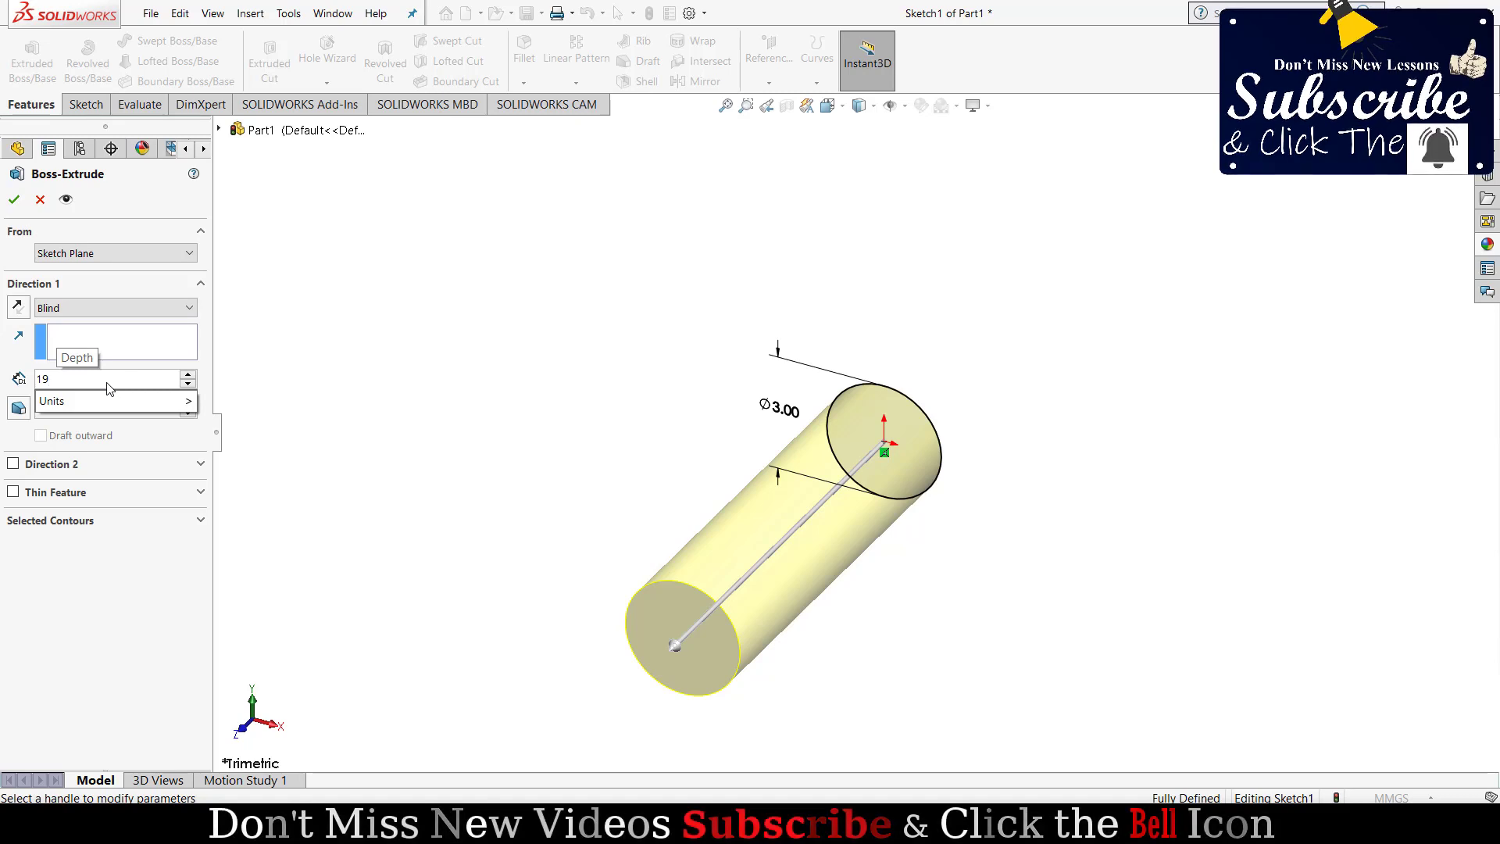
key("Return")
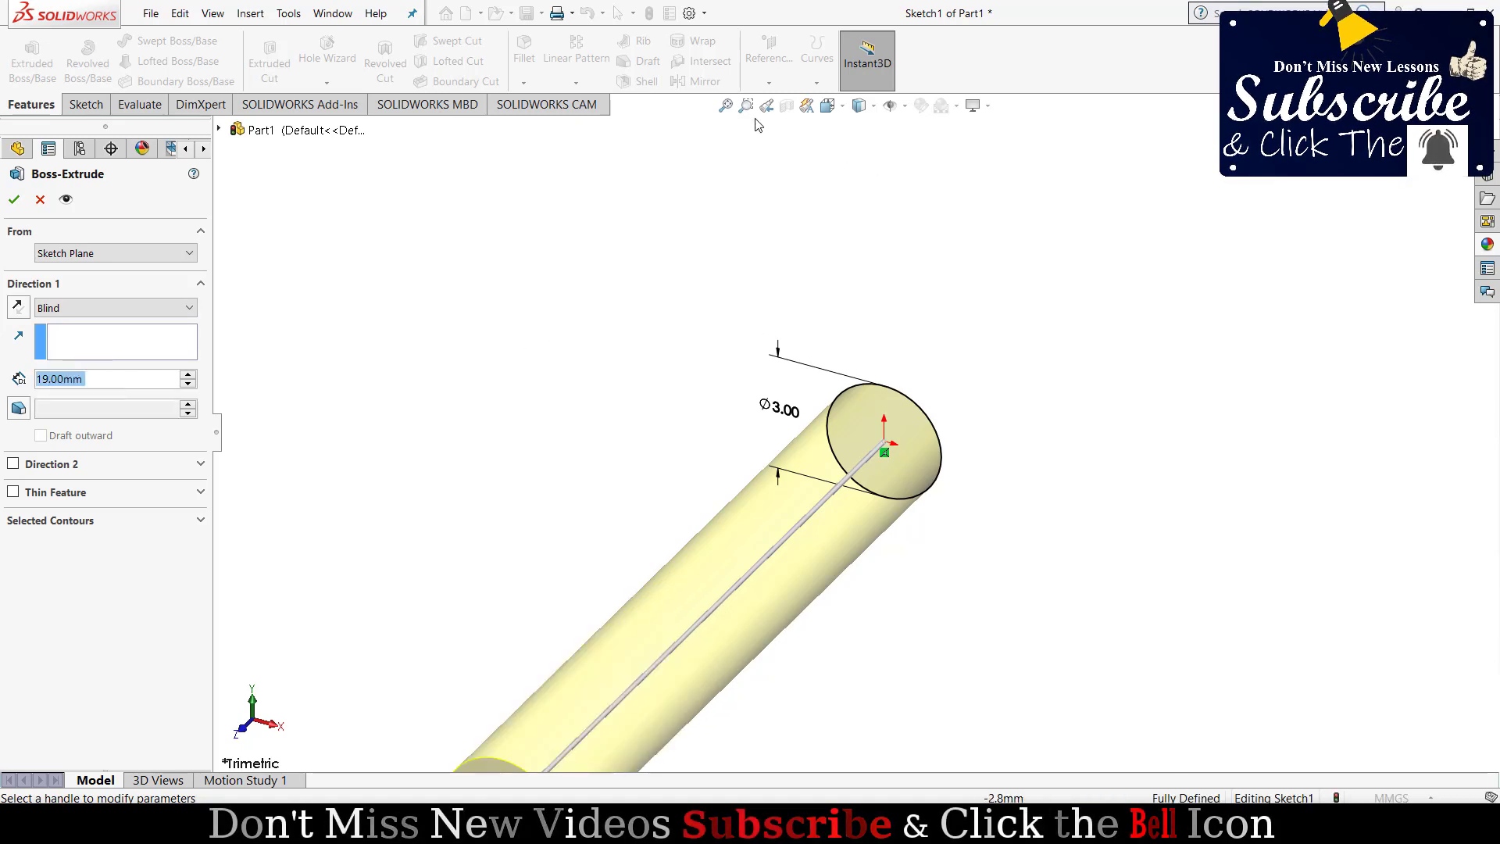
left_click(725, 106)
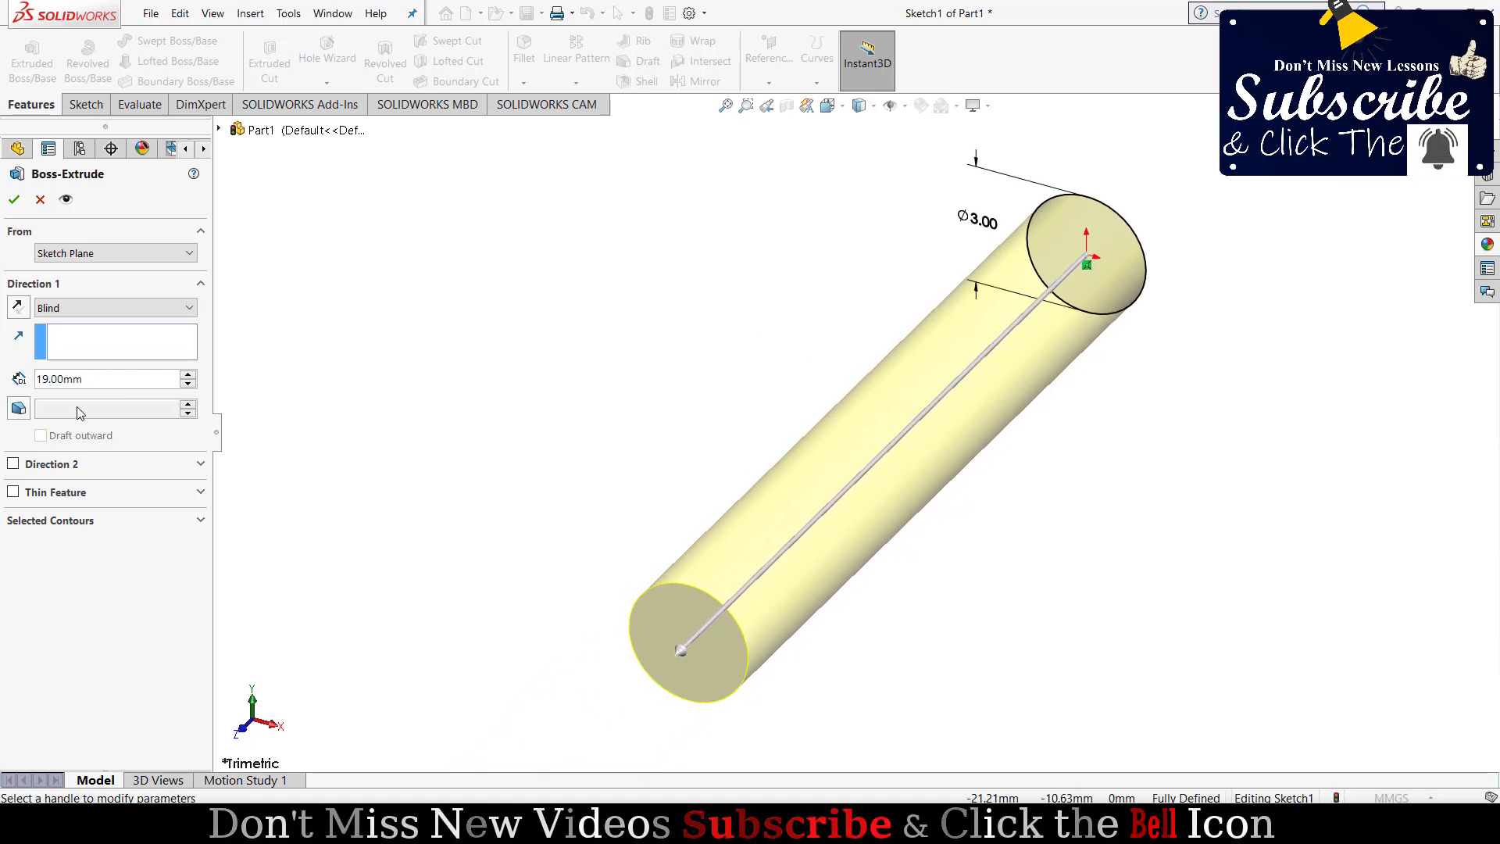
key("Return")
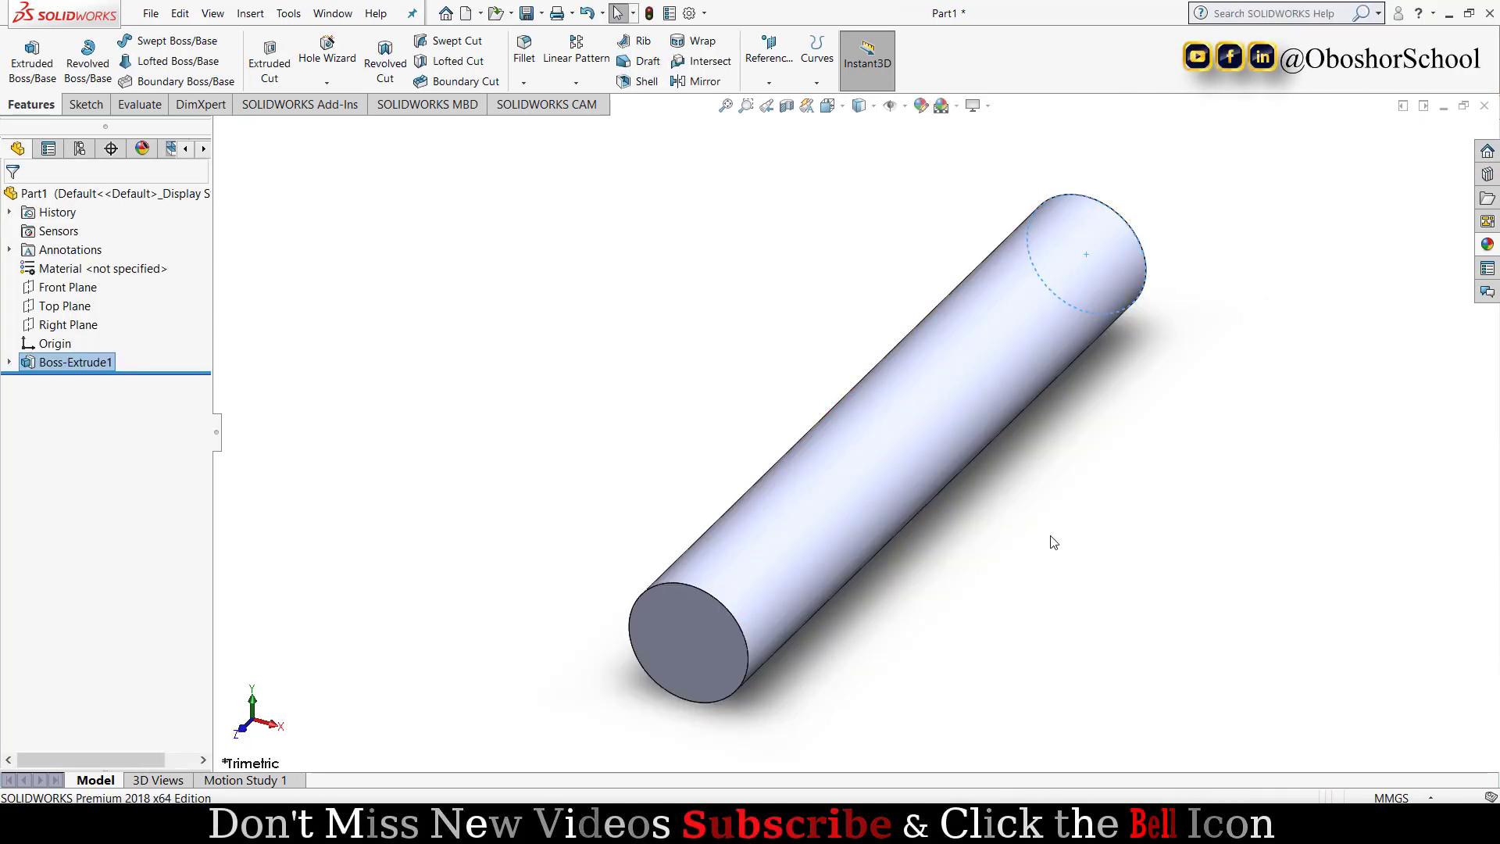
mouse_move(1054, 541)
middle_mouse_down()
mouse_move(920, 578)
mouse_move(964, 517)
middle_mouse_up()
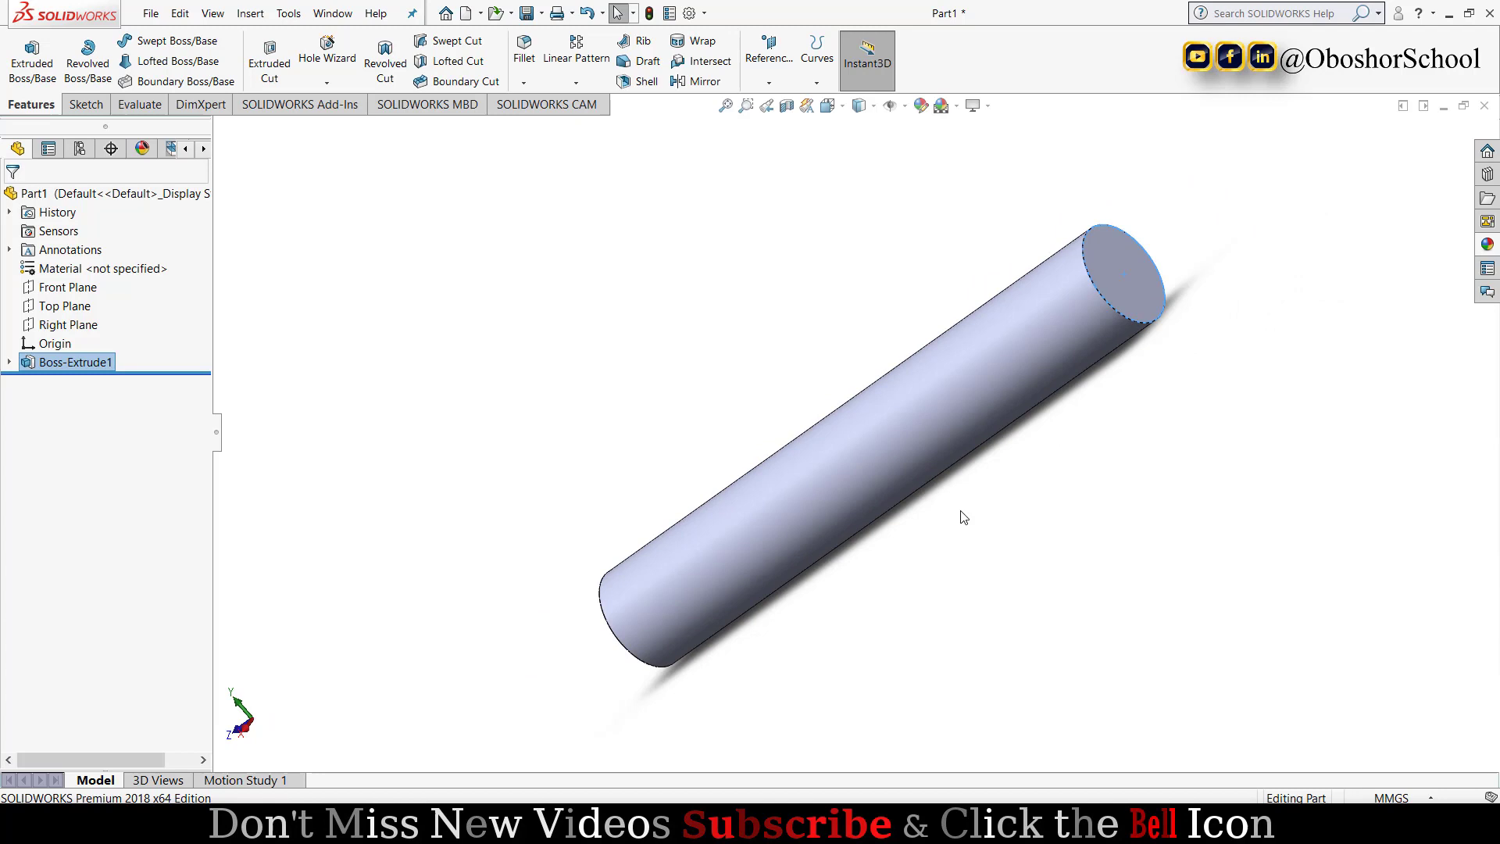
- Open a new sketch on the cylinder's end face and convert the face edge into a circle
left_click(1123, 272)
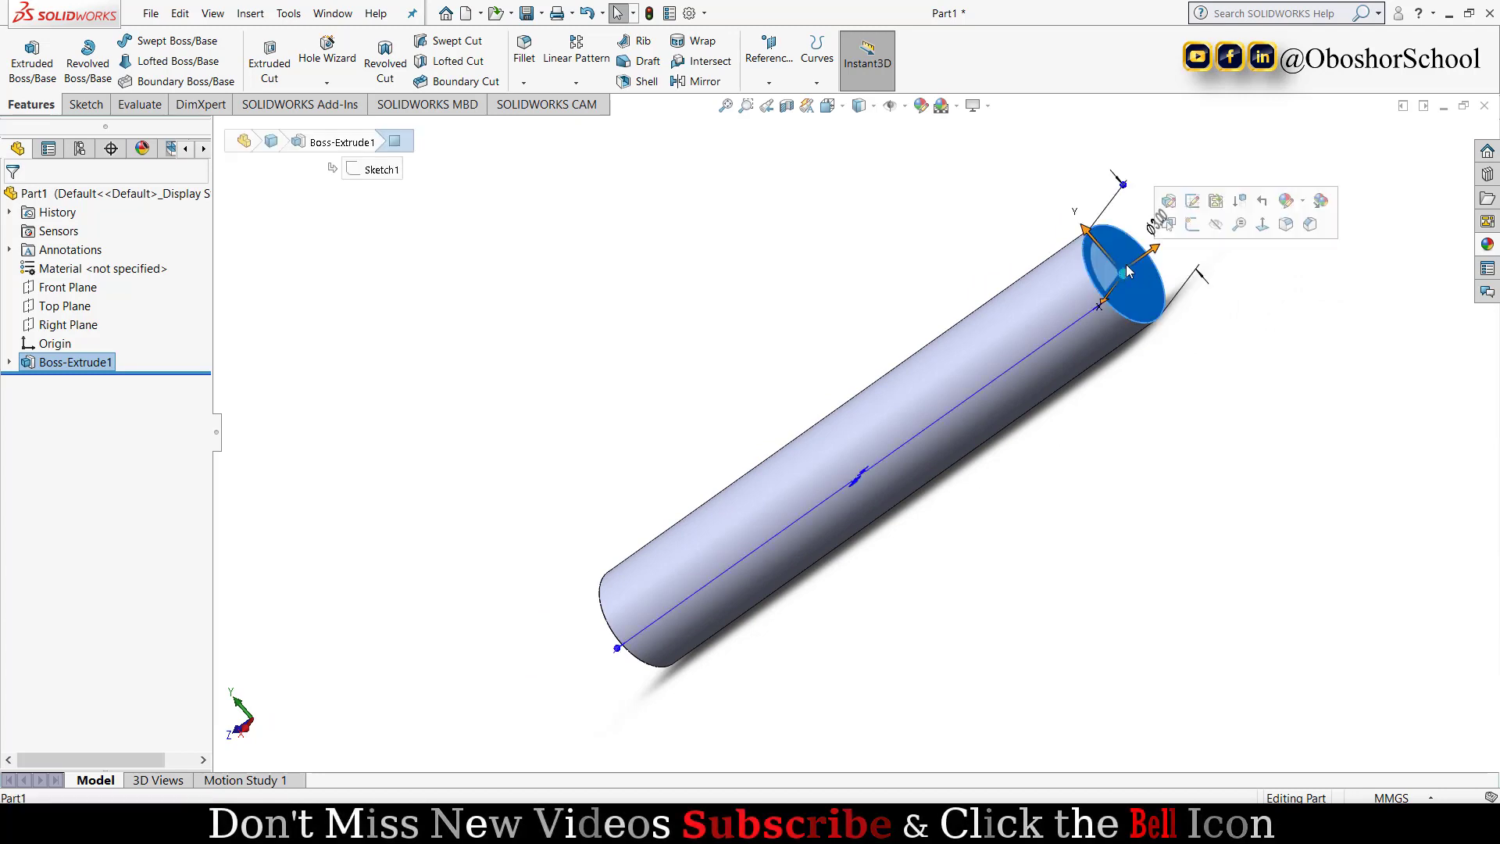
left_click(1264, 225)
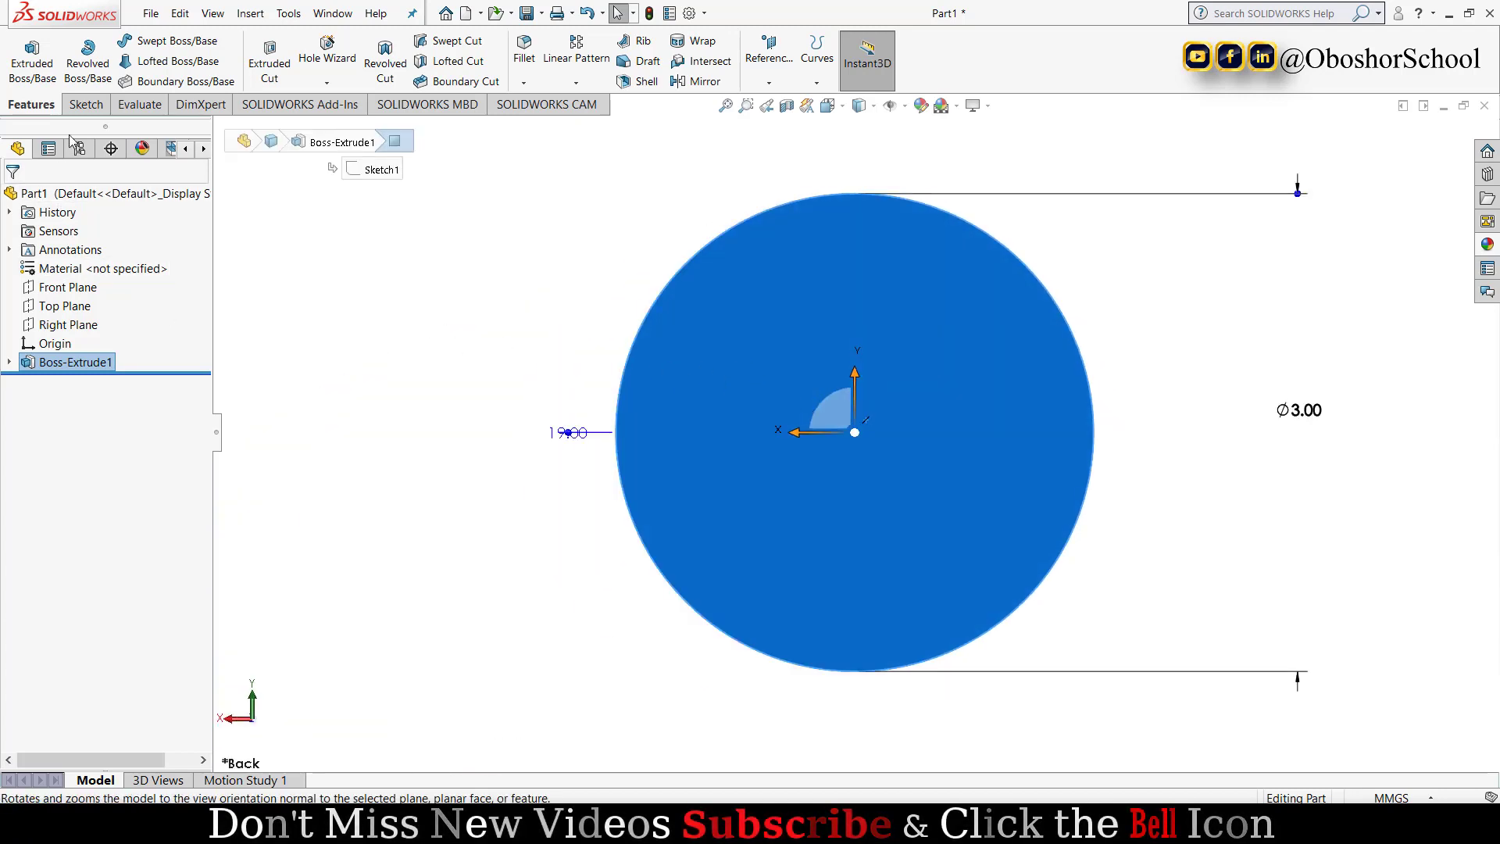
left_click(91, 107)
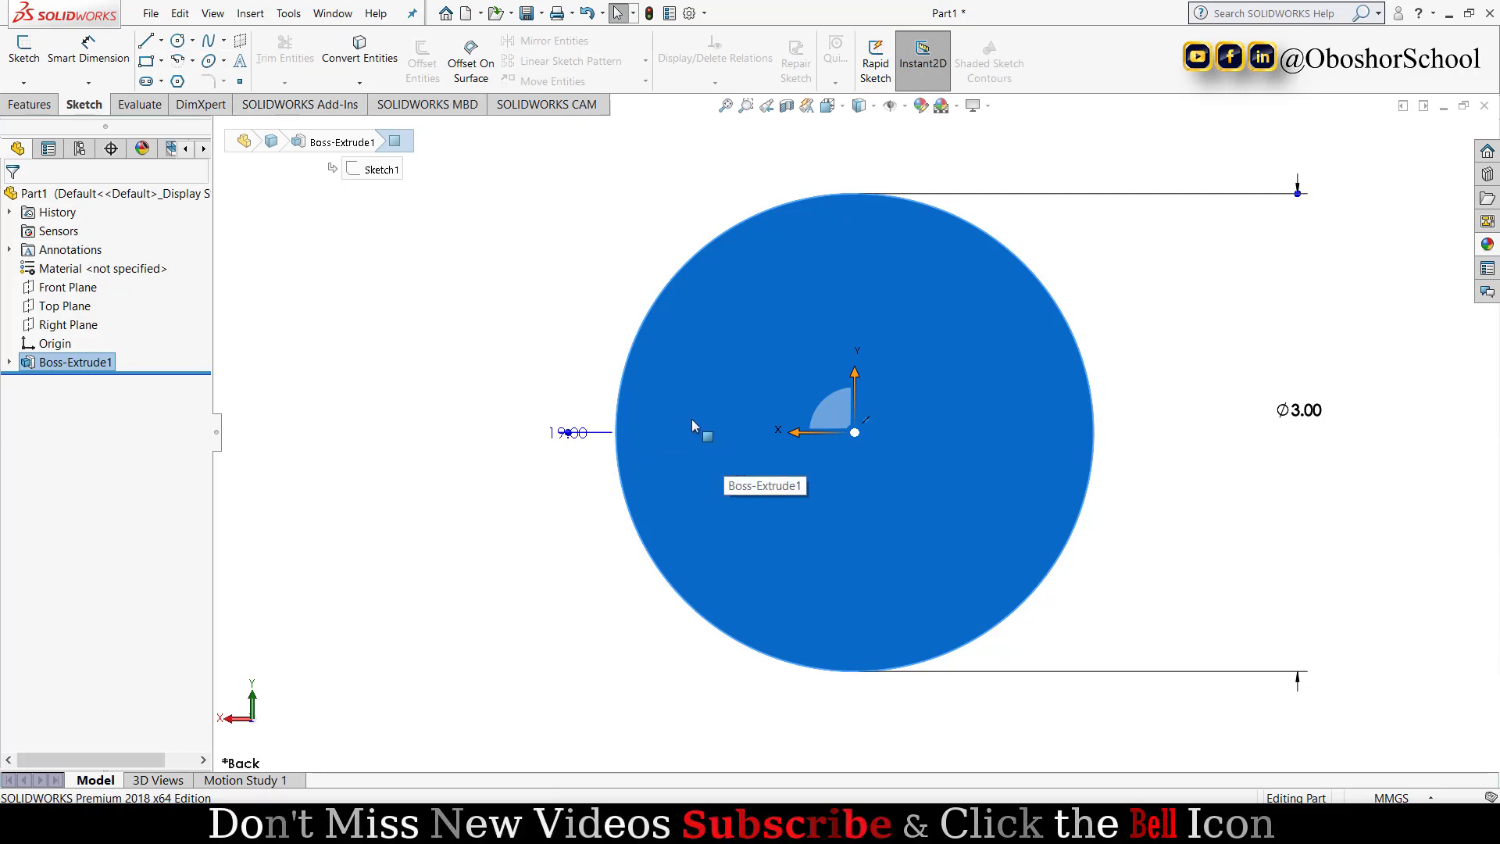
left_click(726, 106)
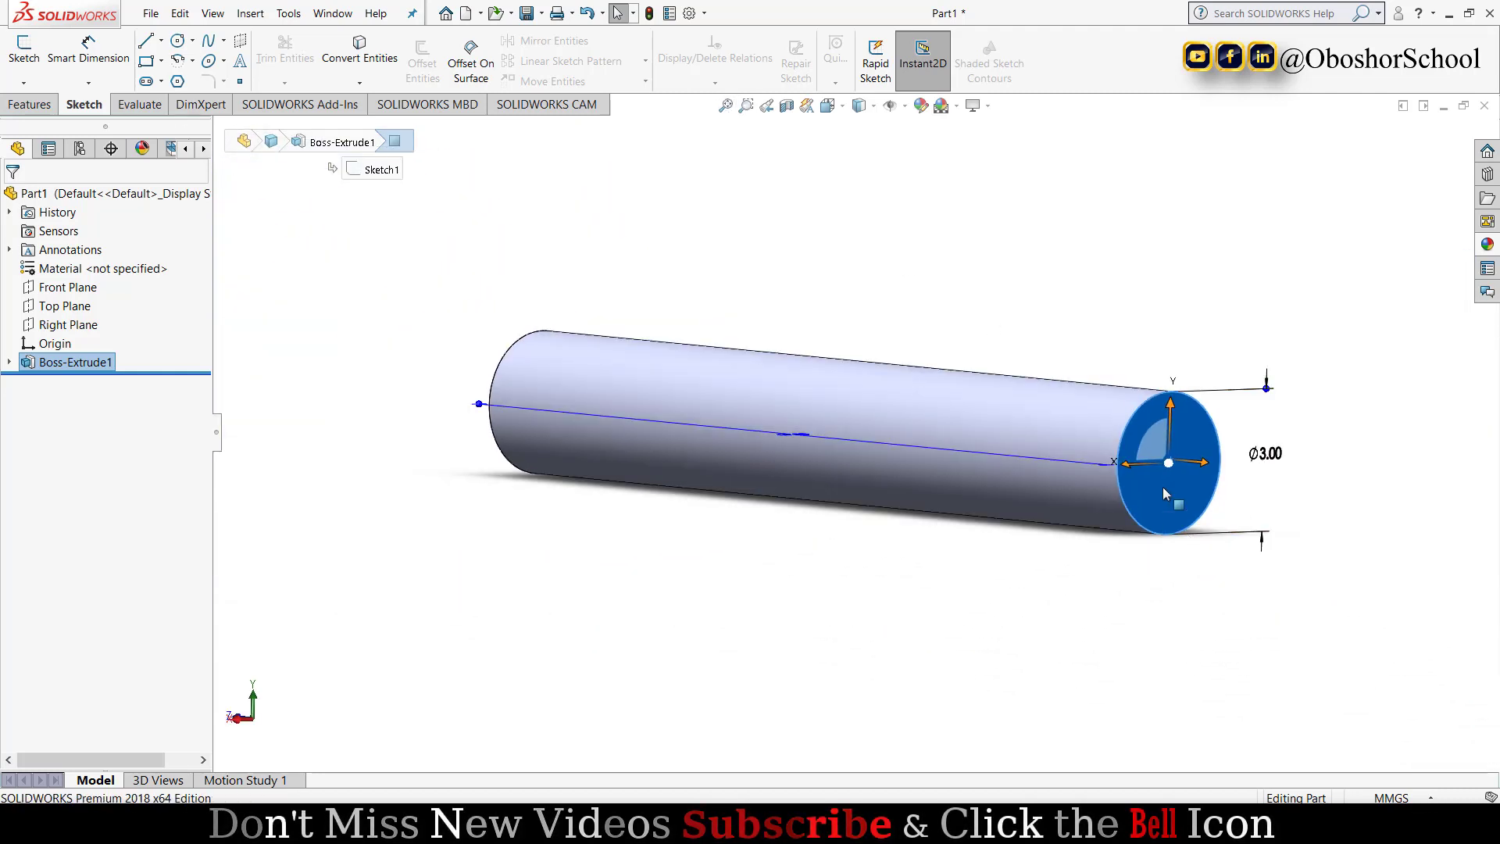
right_click(1164, 486)
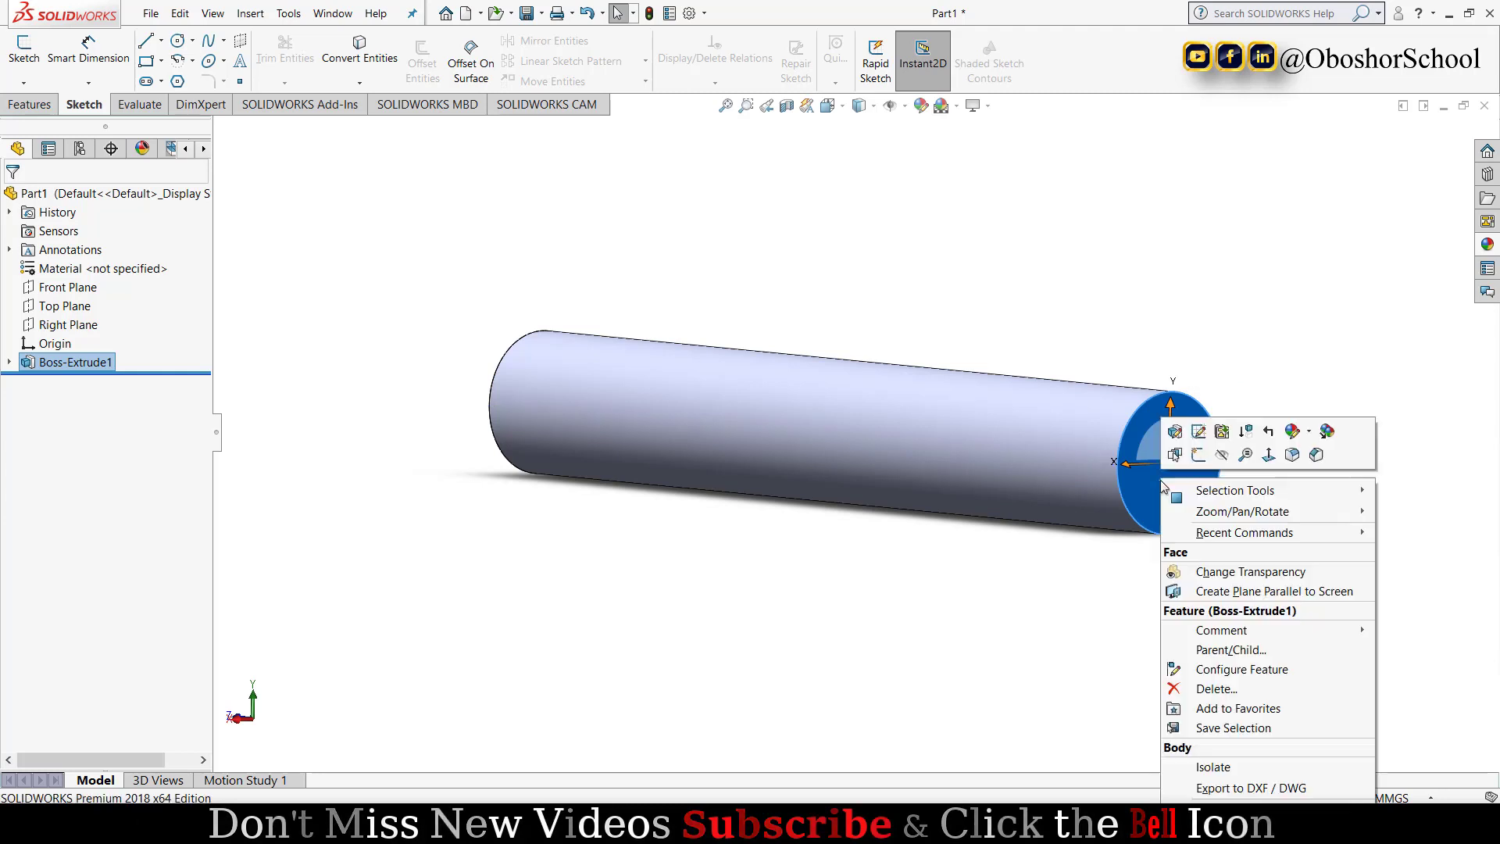
left_click(1199, 455)
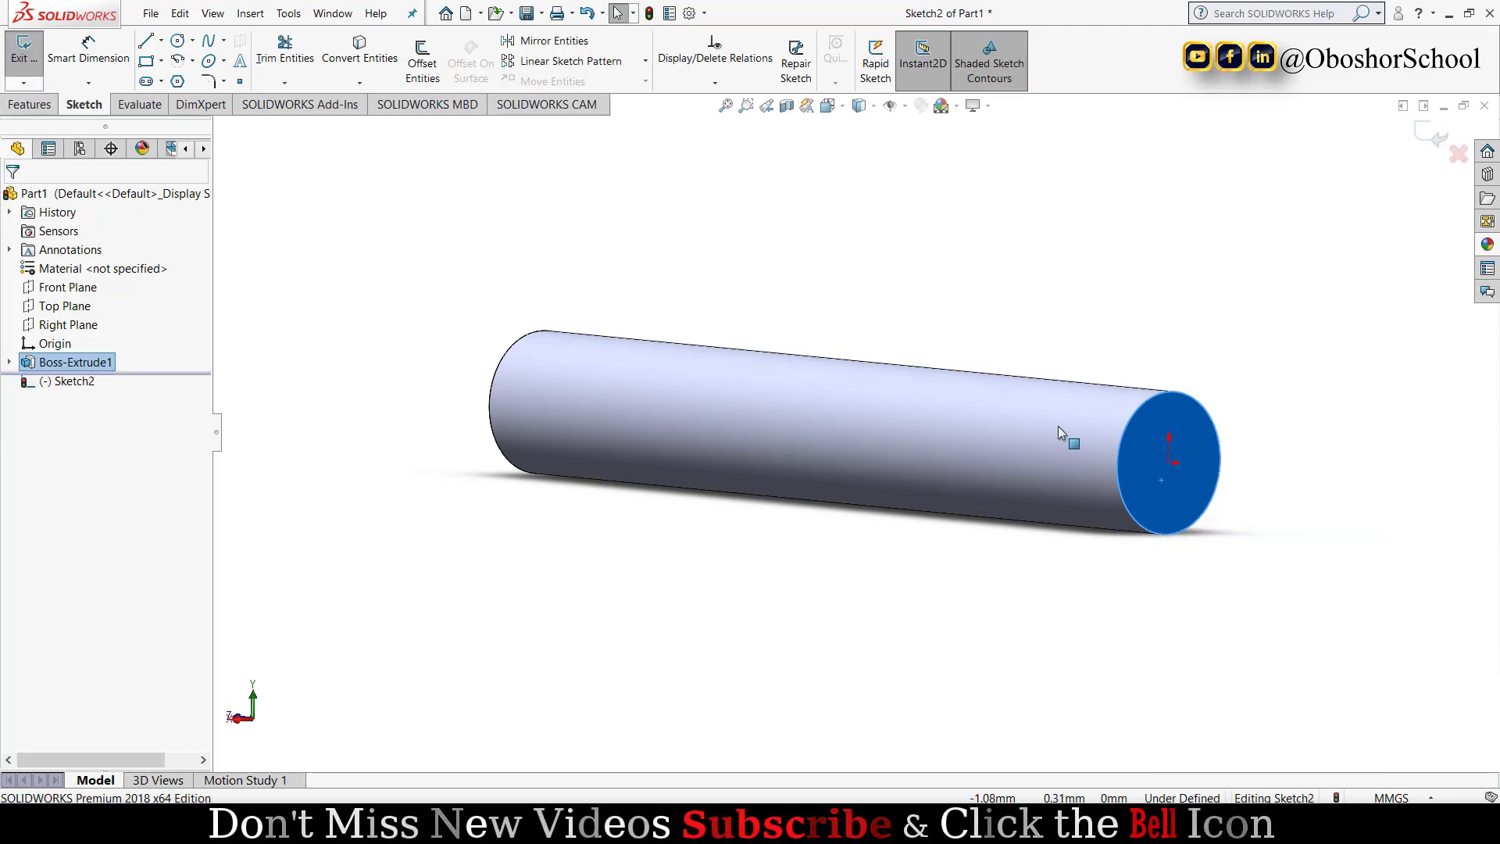
left_click(360, 49)
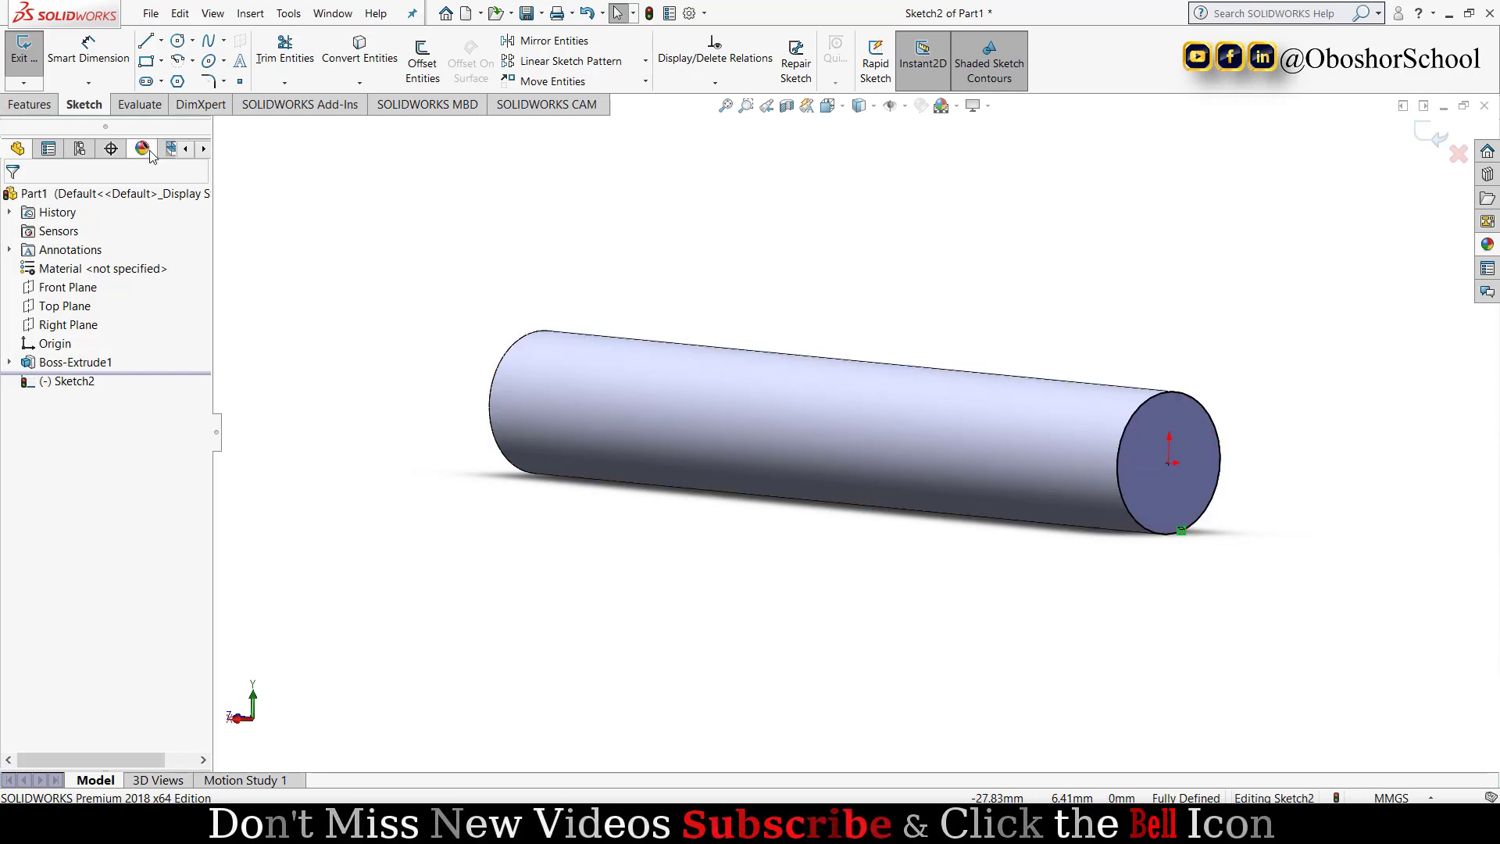
- Extrude Sketch2 7 mm with a 12° draft to form a conical tip
left_click(39, 108)
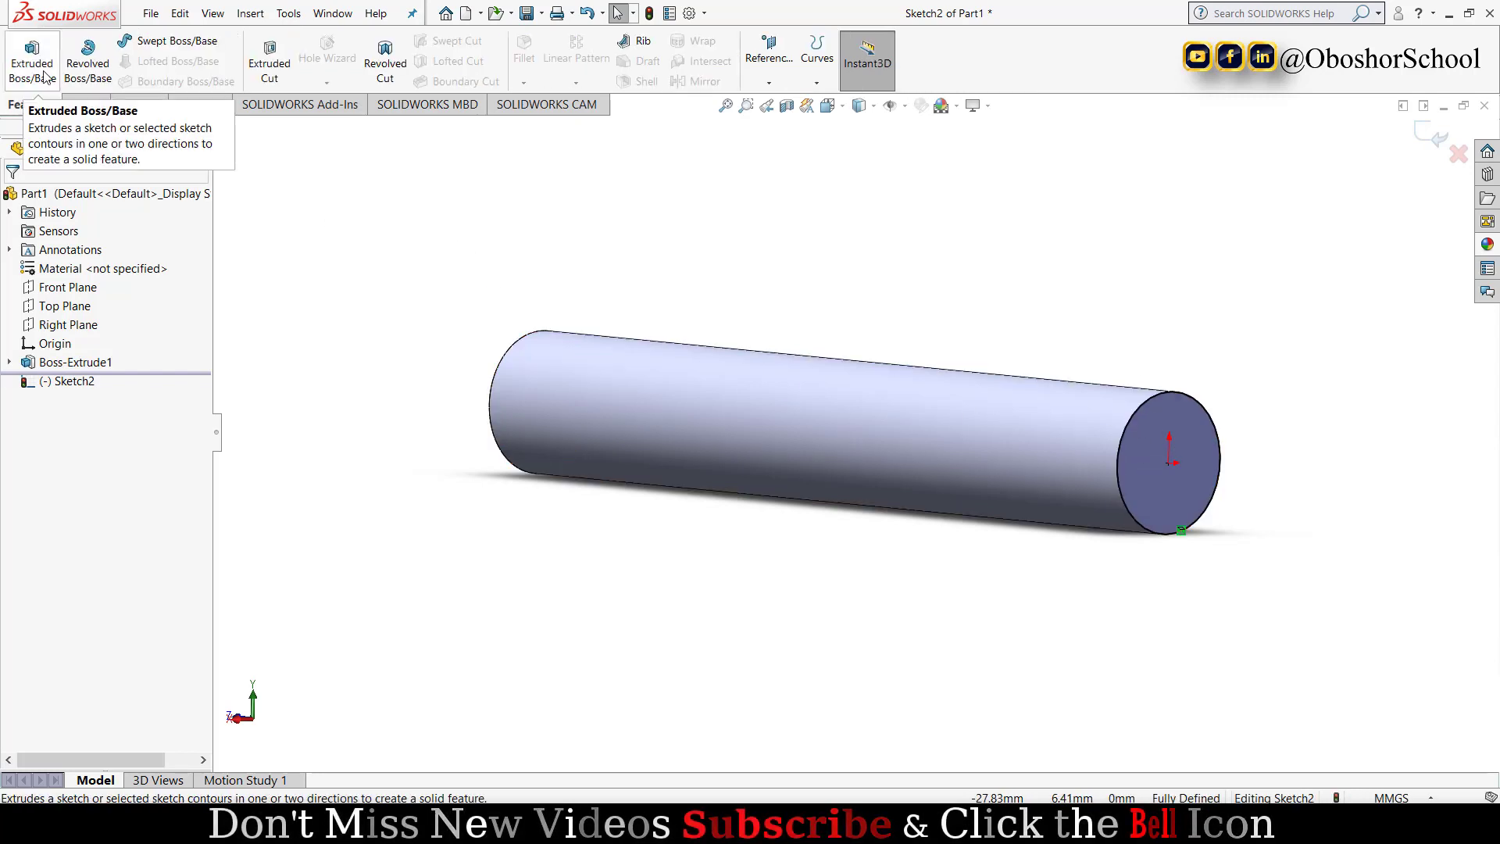
left_click(39, 69)
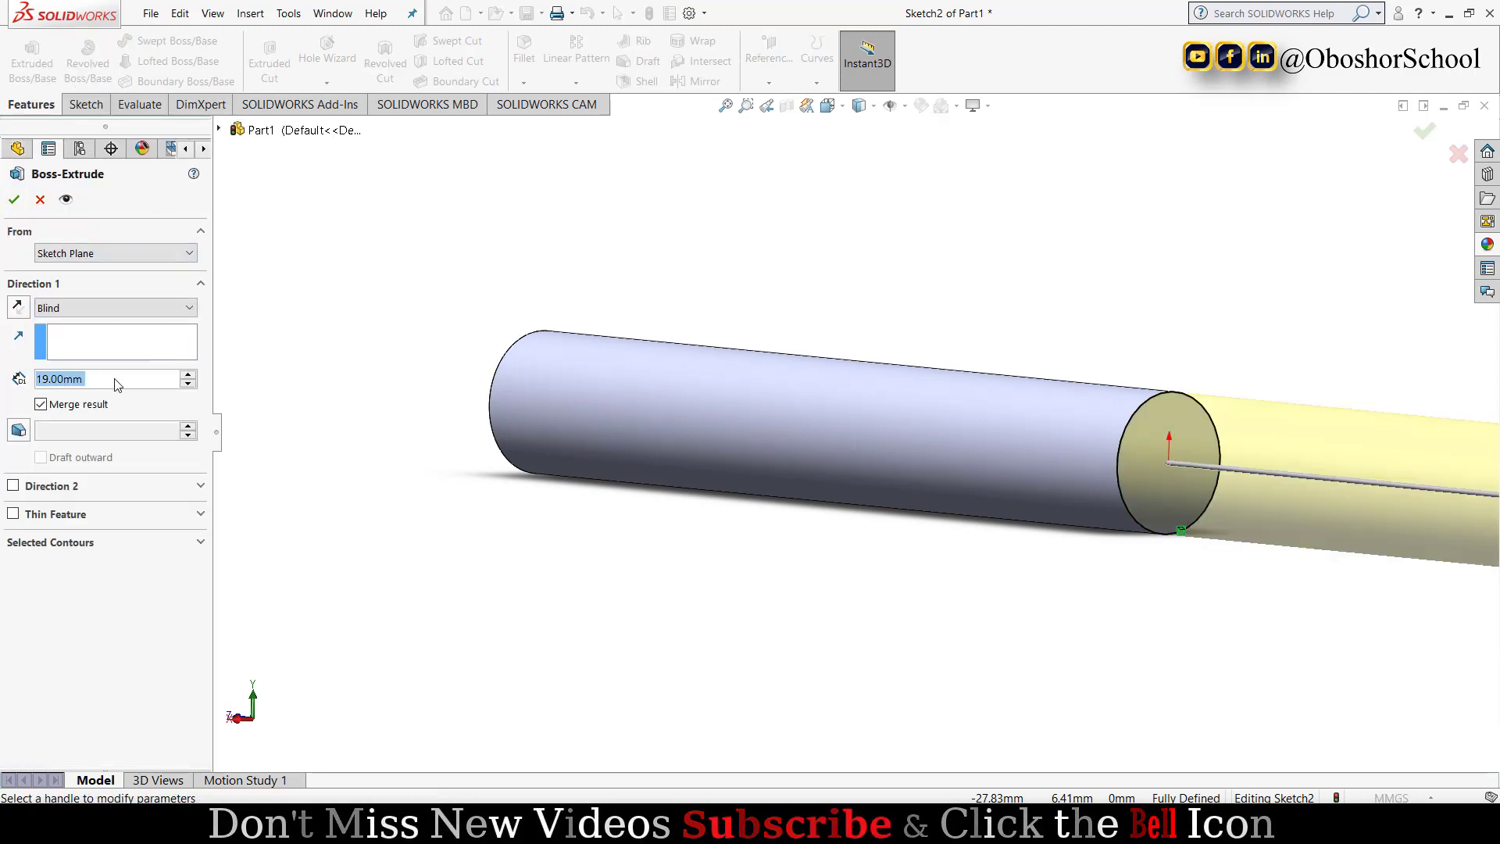
type("7")
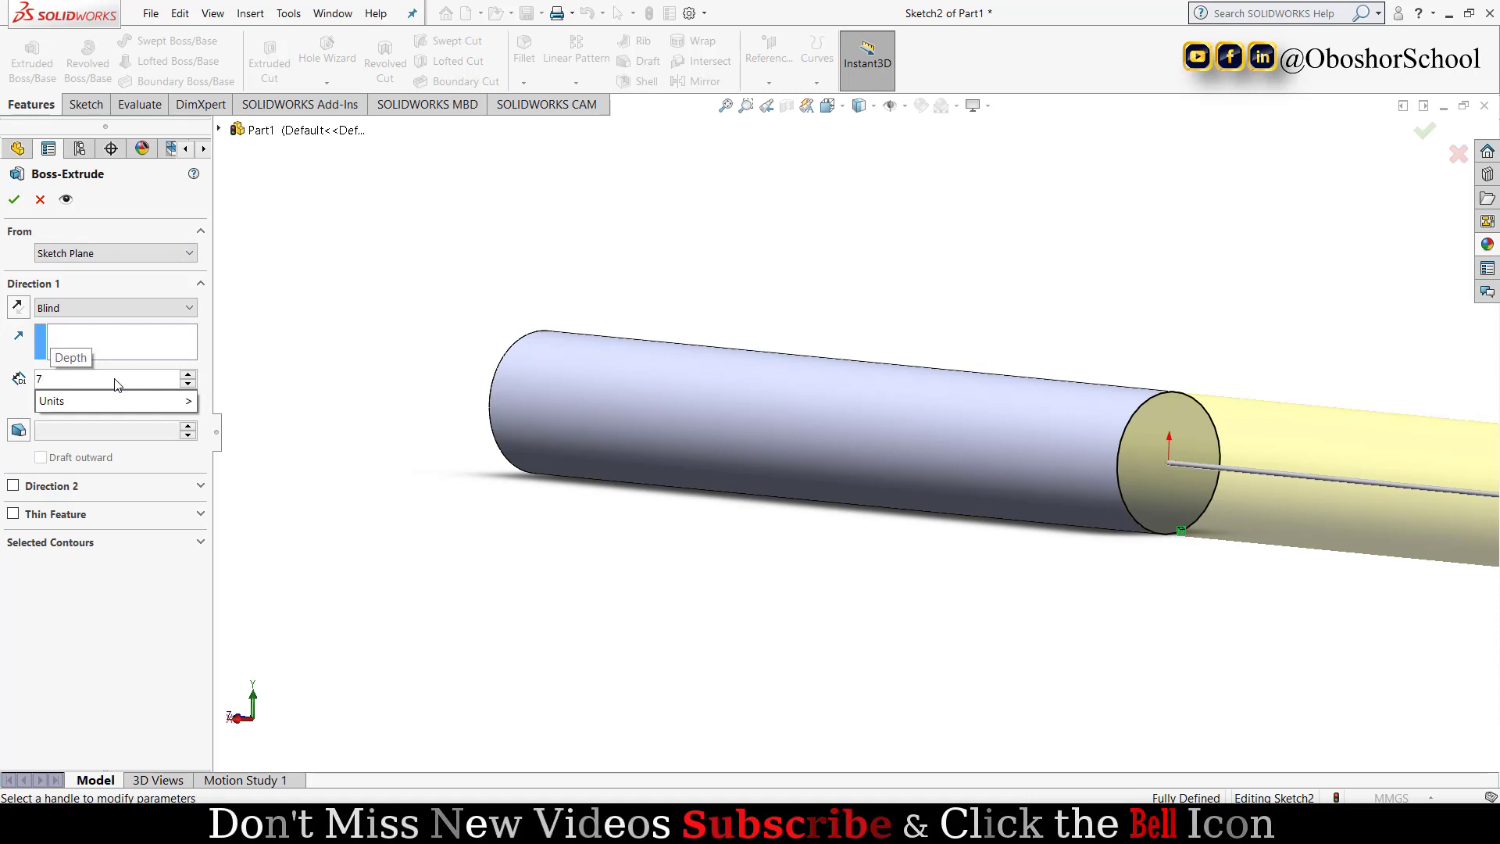
key("Return")
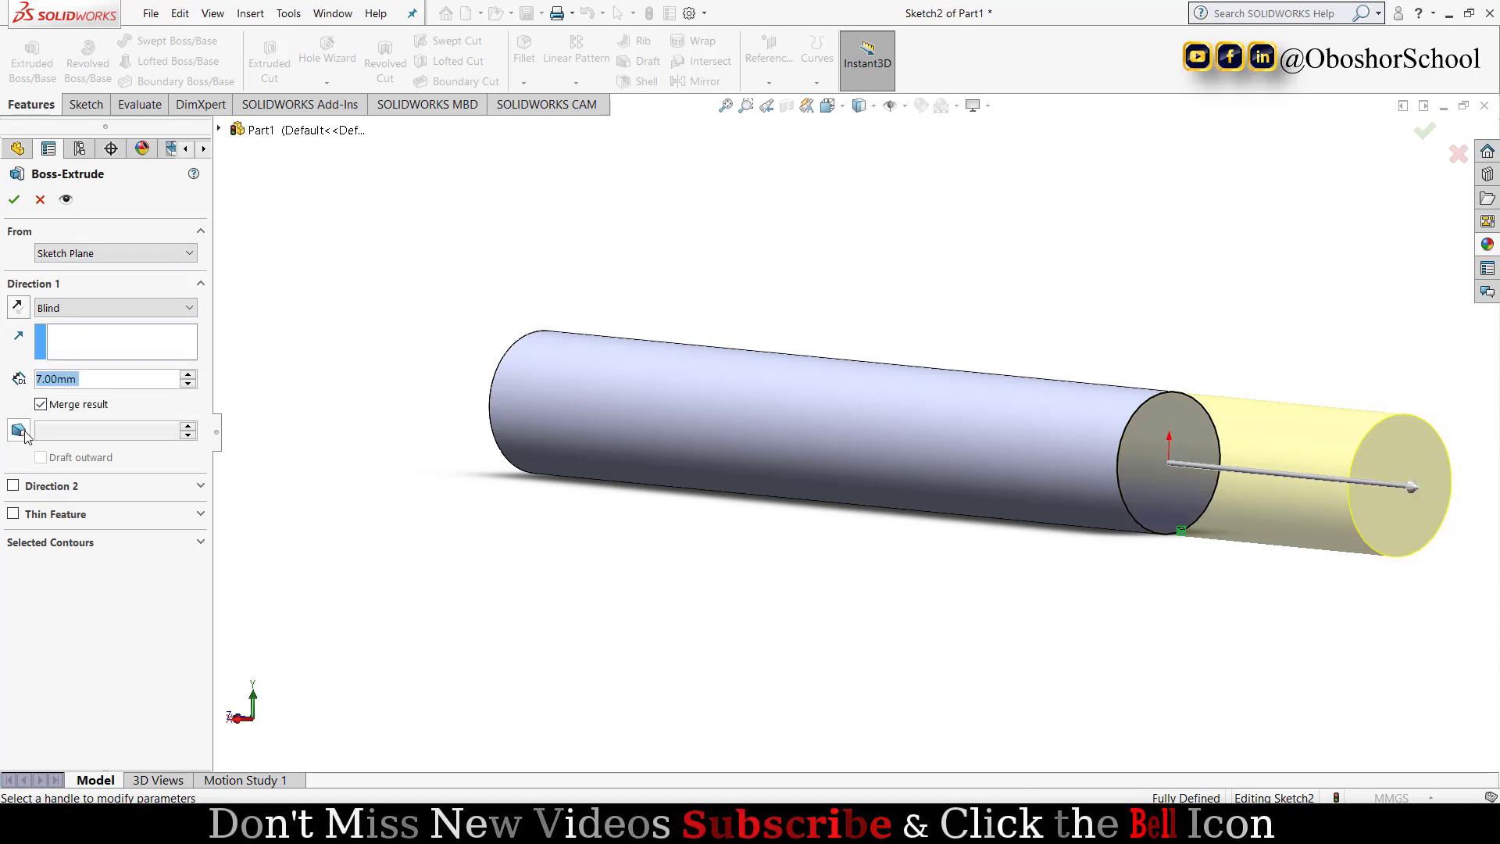
left_click(24, 432)
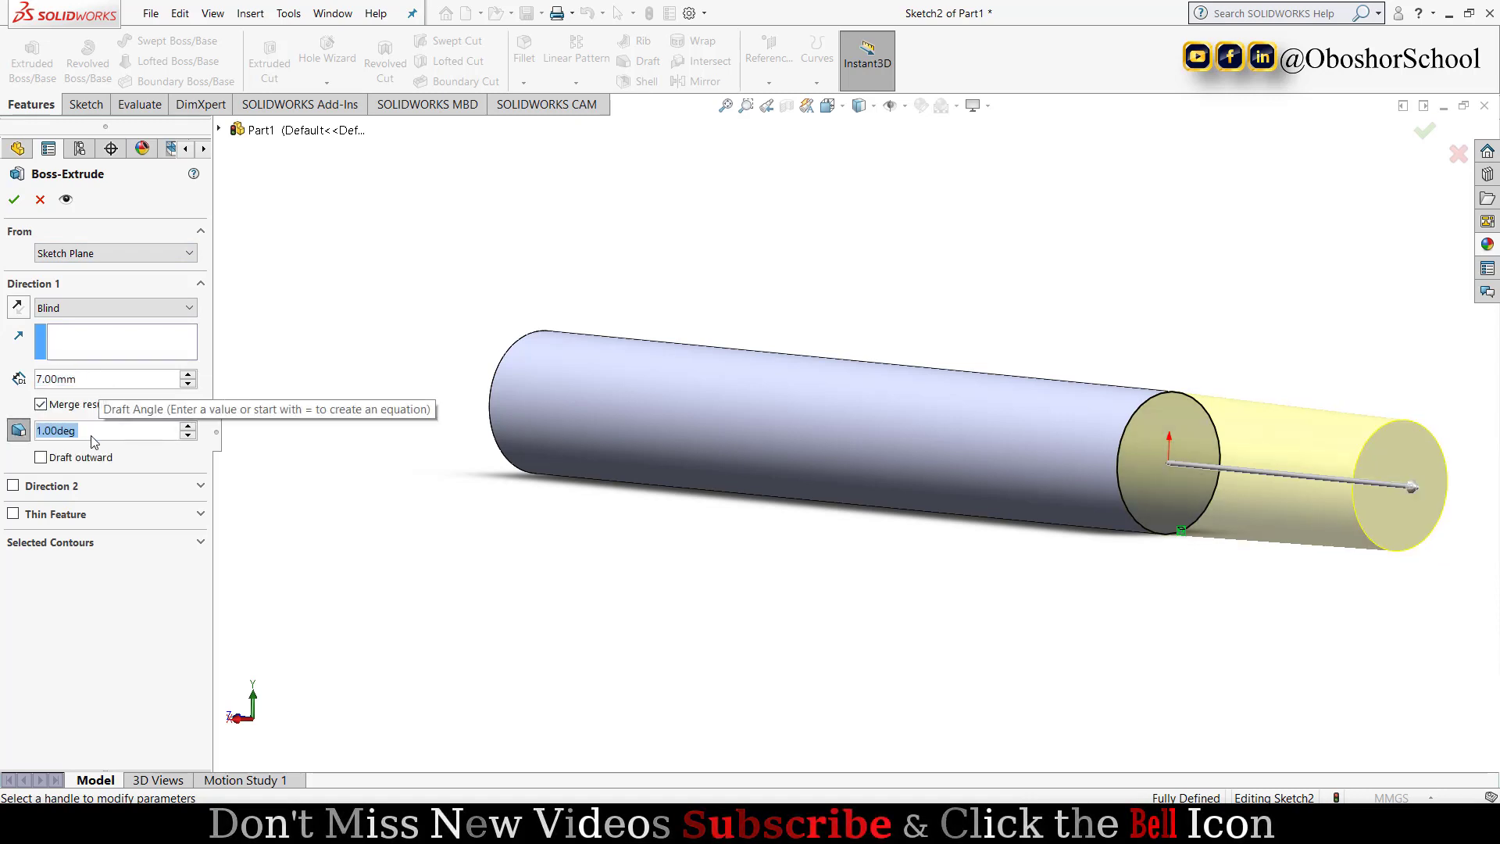
type("12")
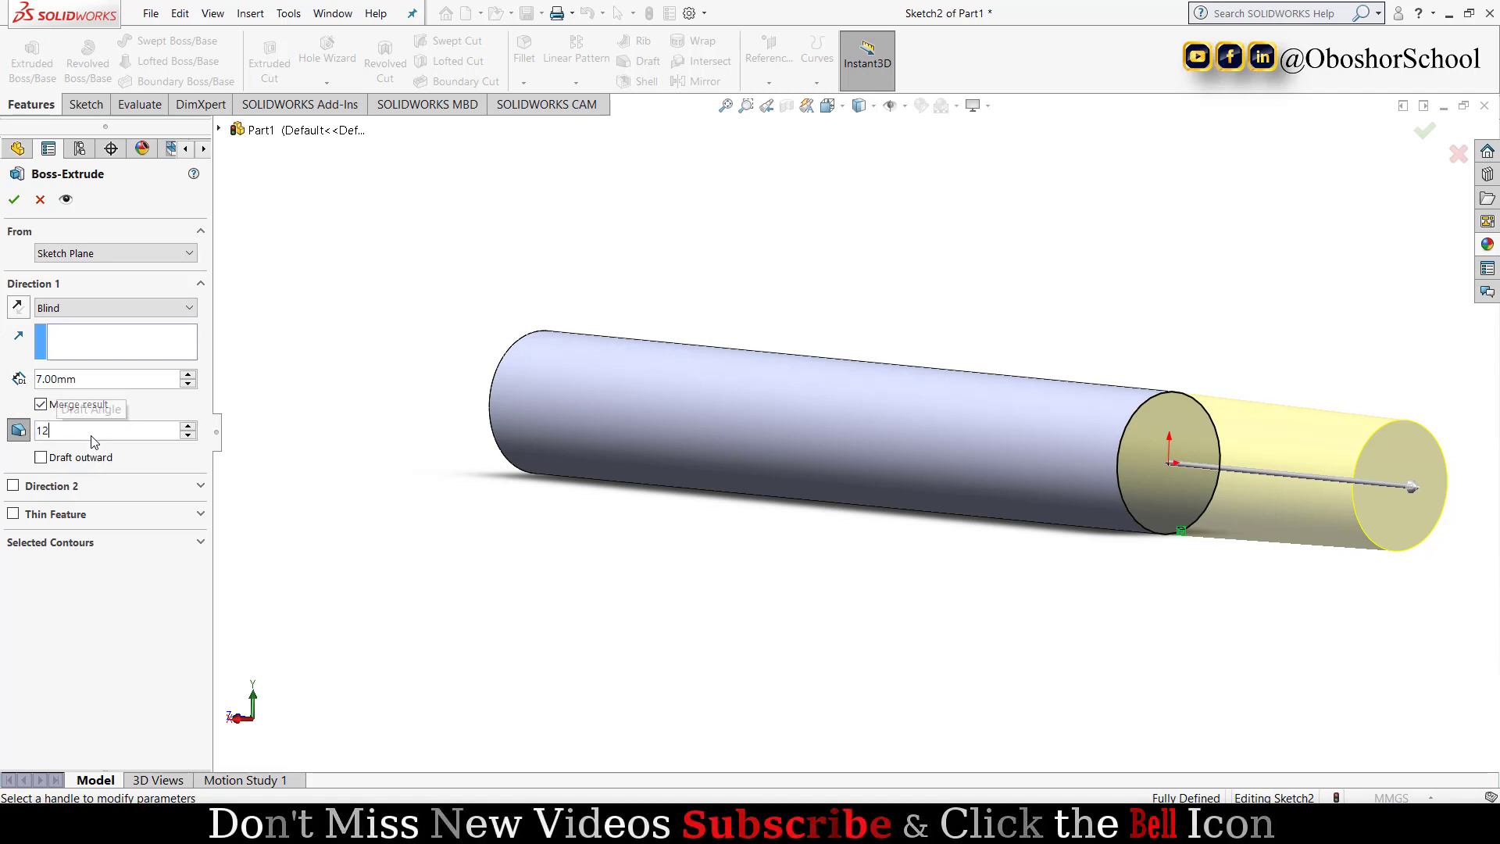
key("Return")
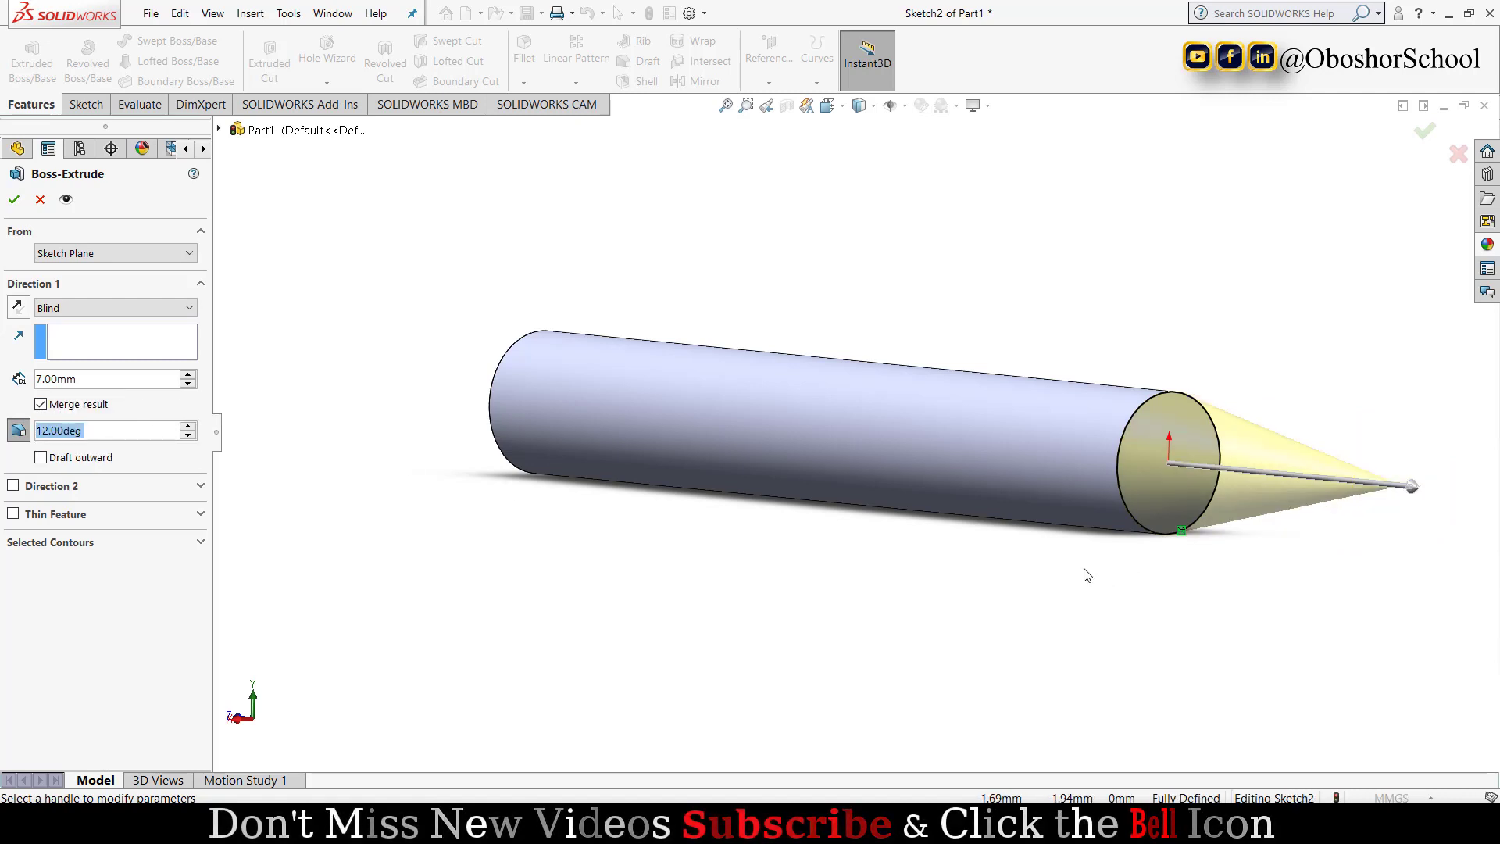
left_click(15, 200)
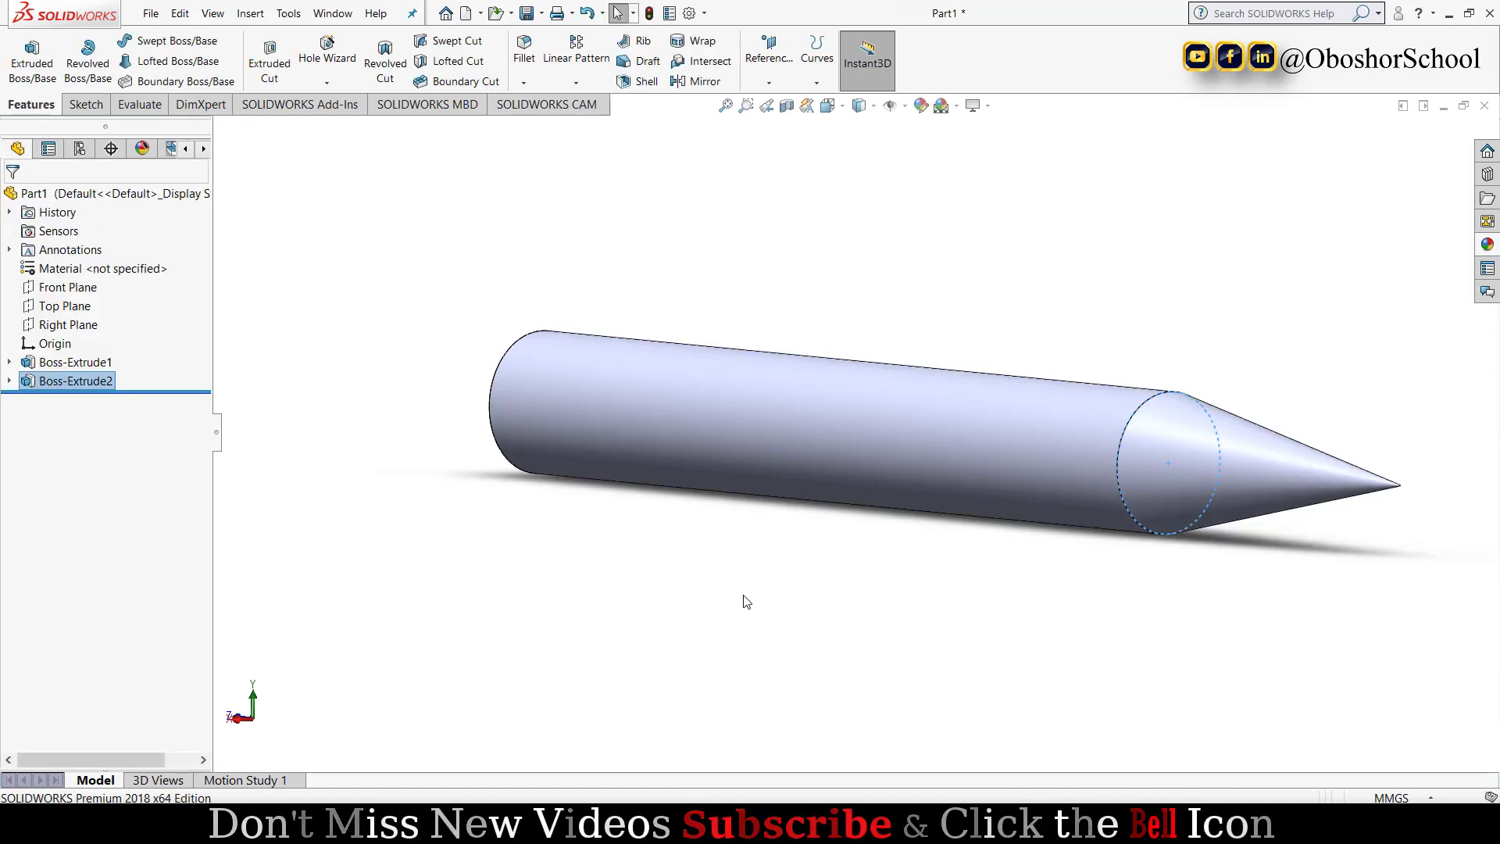
- Open Sketch3 on the flat far end face and convert its edge circle into it
middle_click_drag(744, 602, 907, 586)
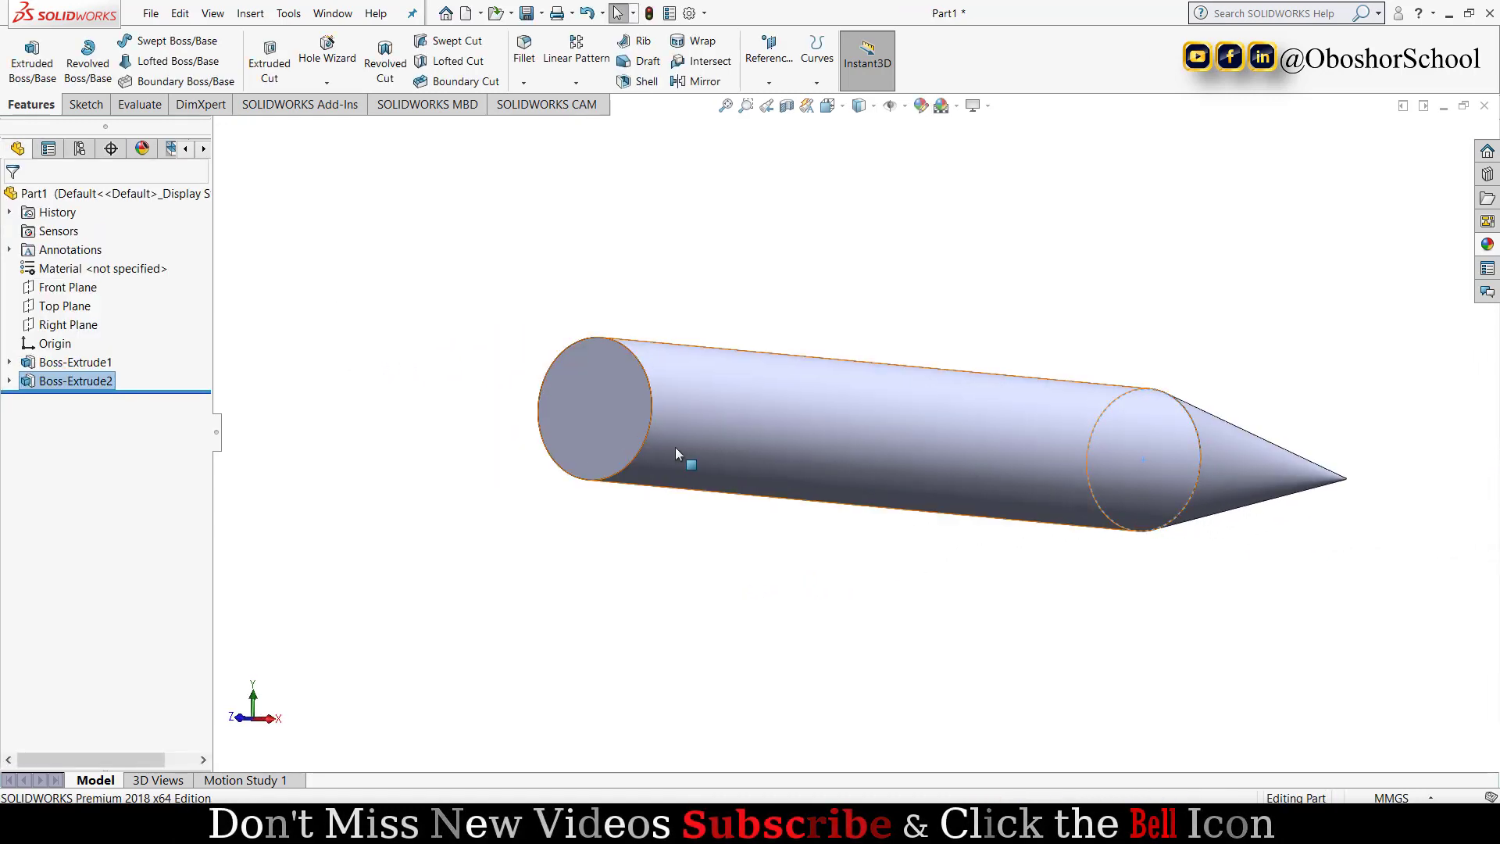
left_click(596, 415)
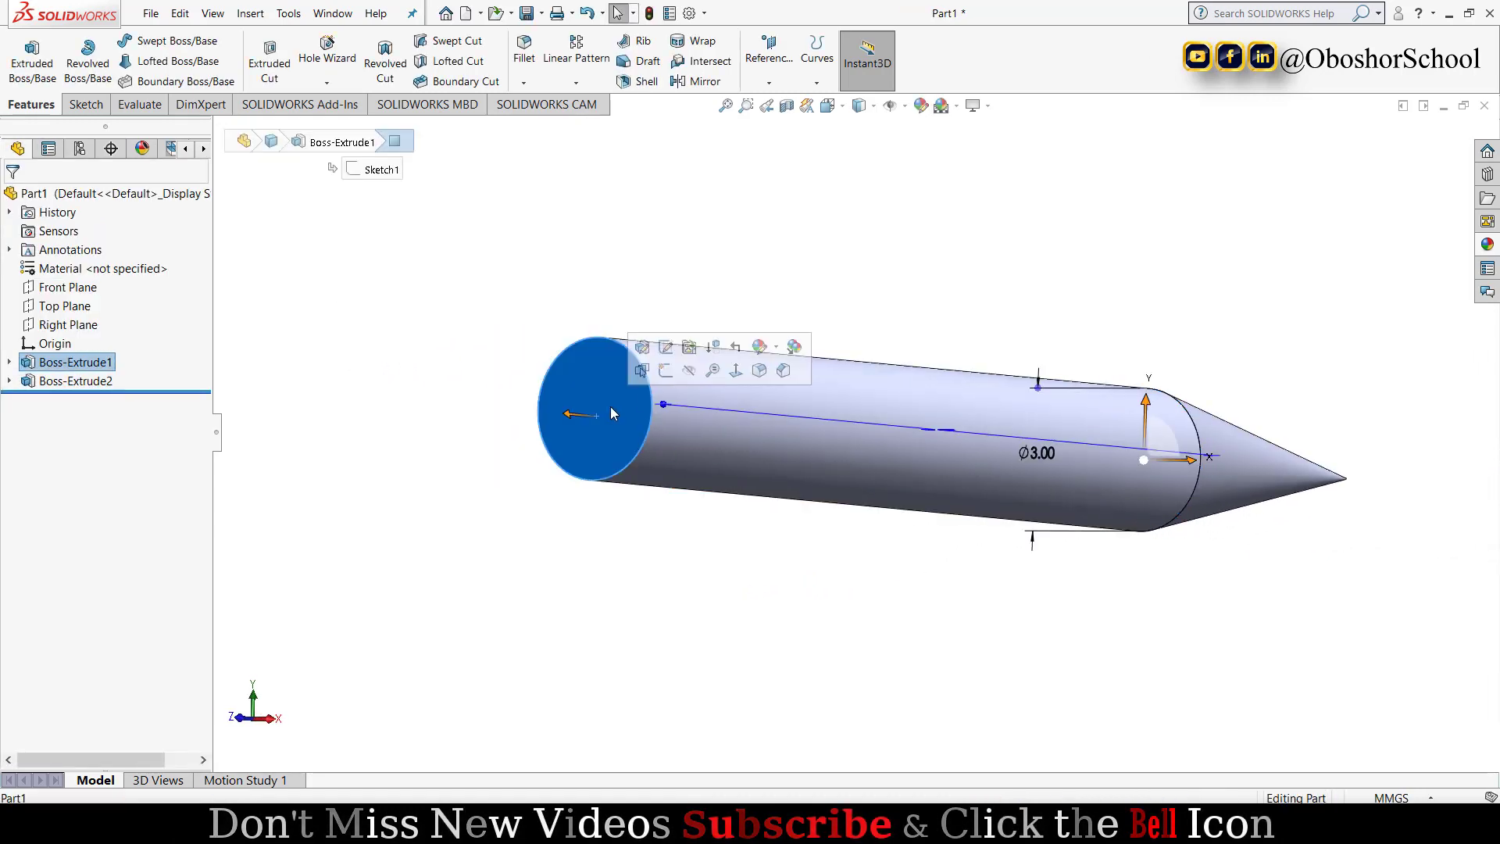
left_click(663, 372)
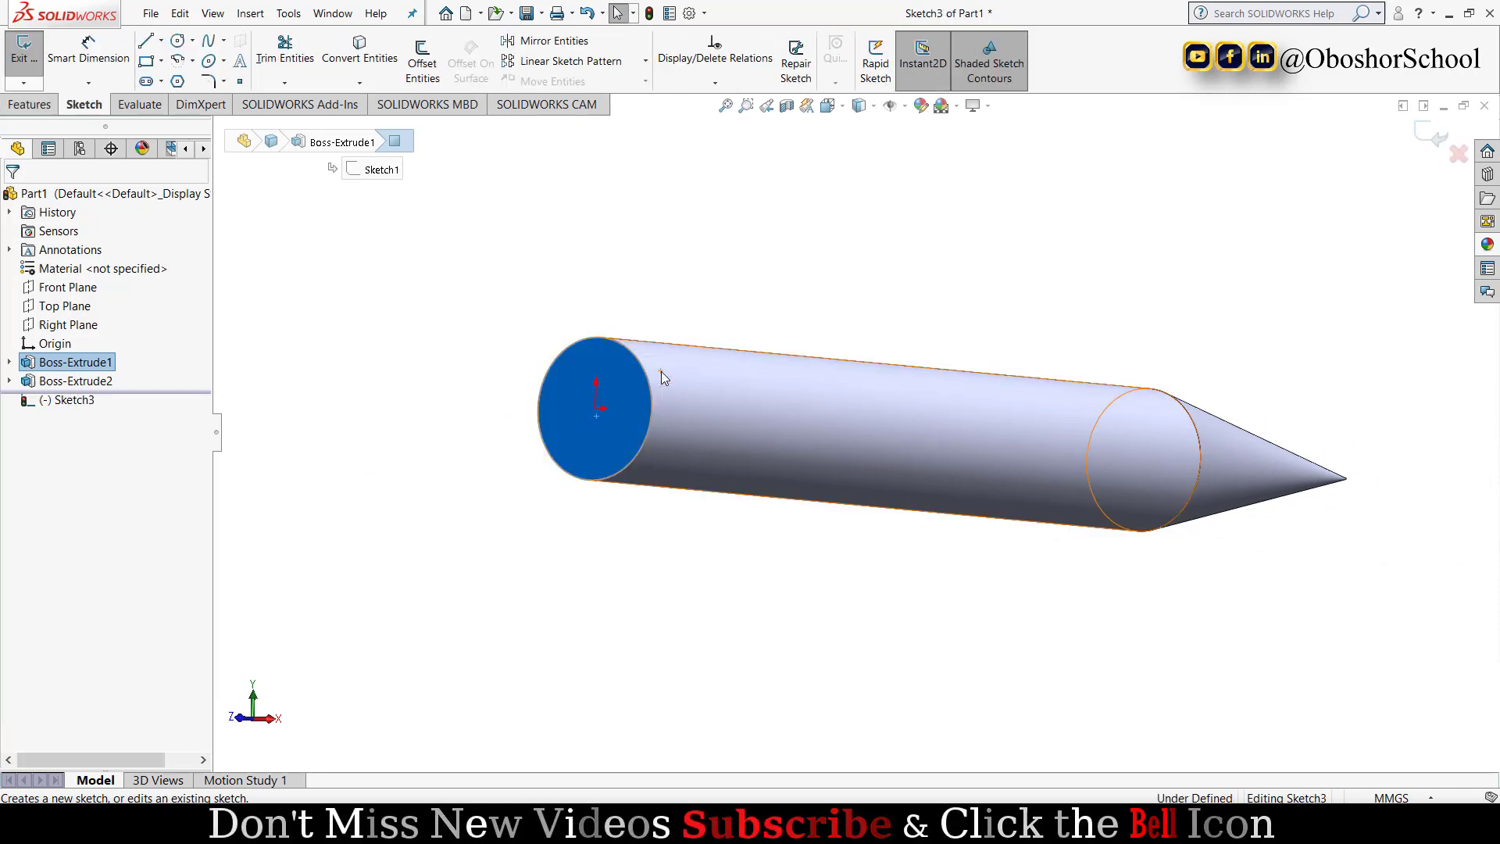
left_click(369, 61)
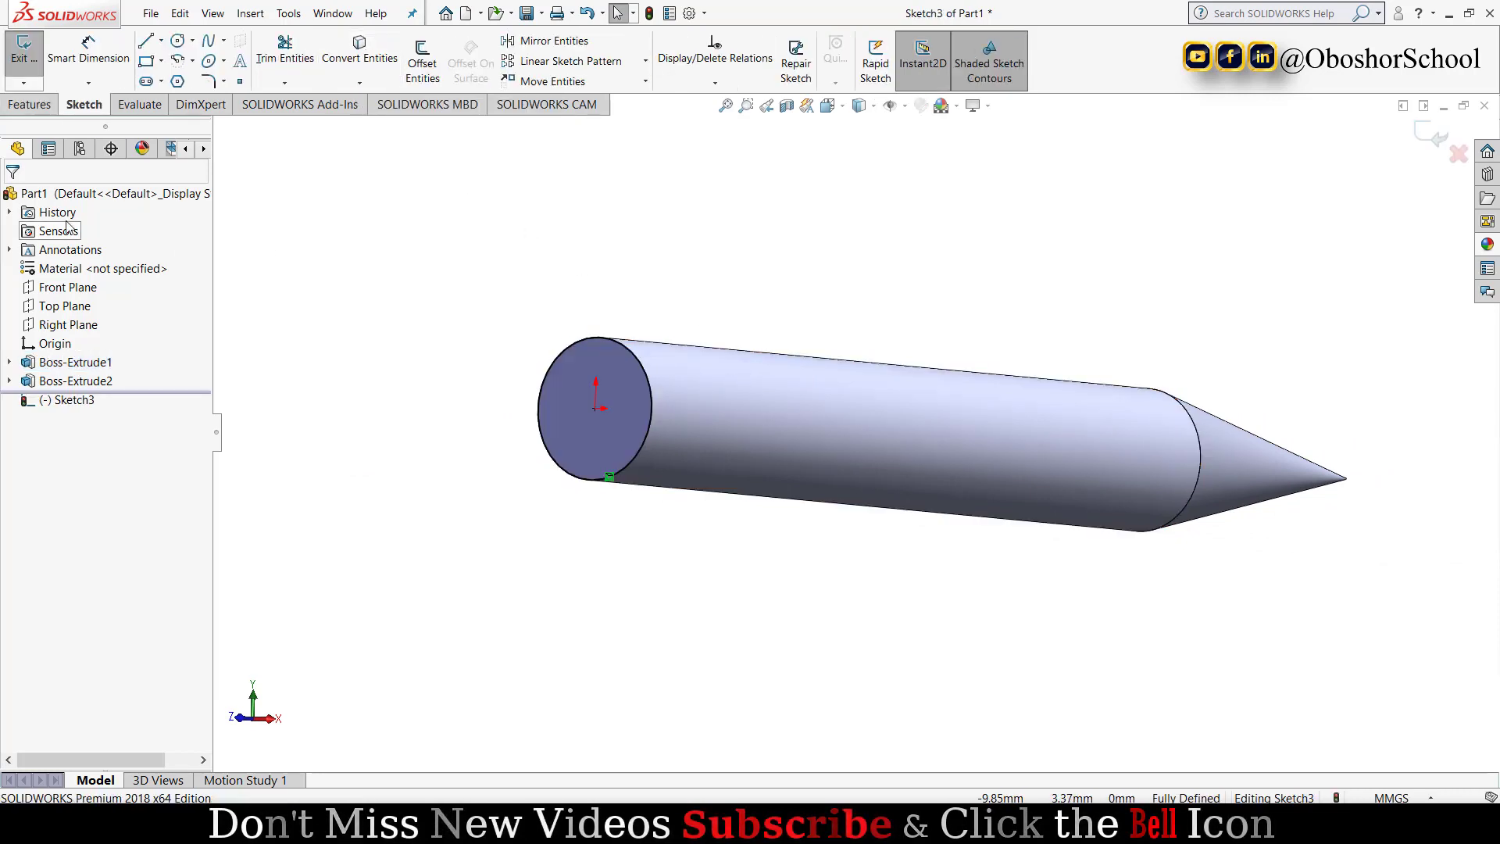
left_click(29, 104)
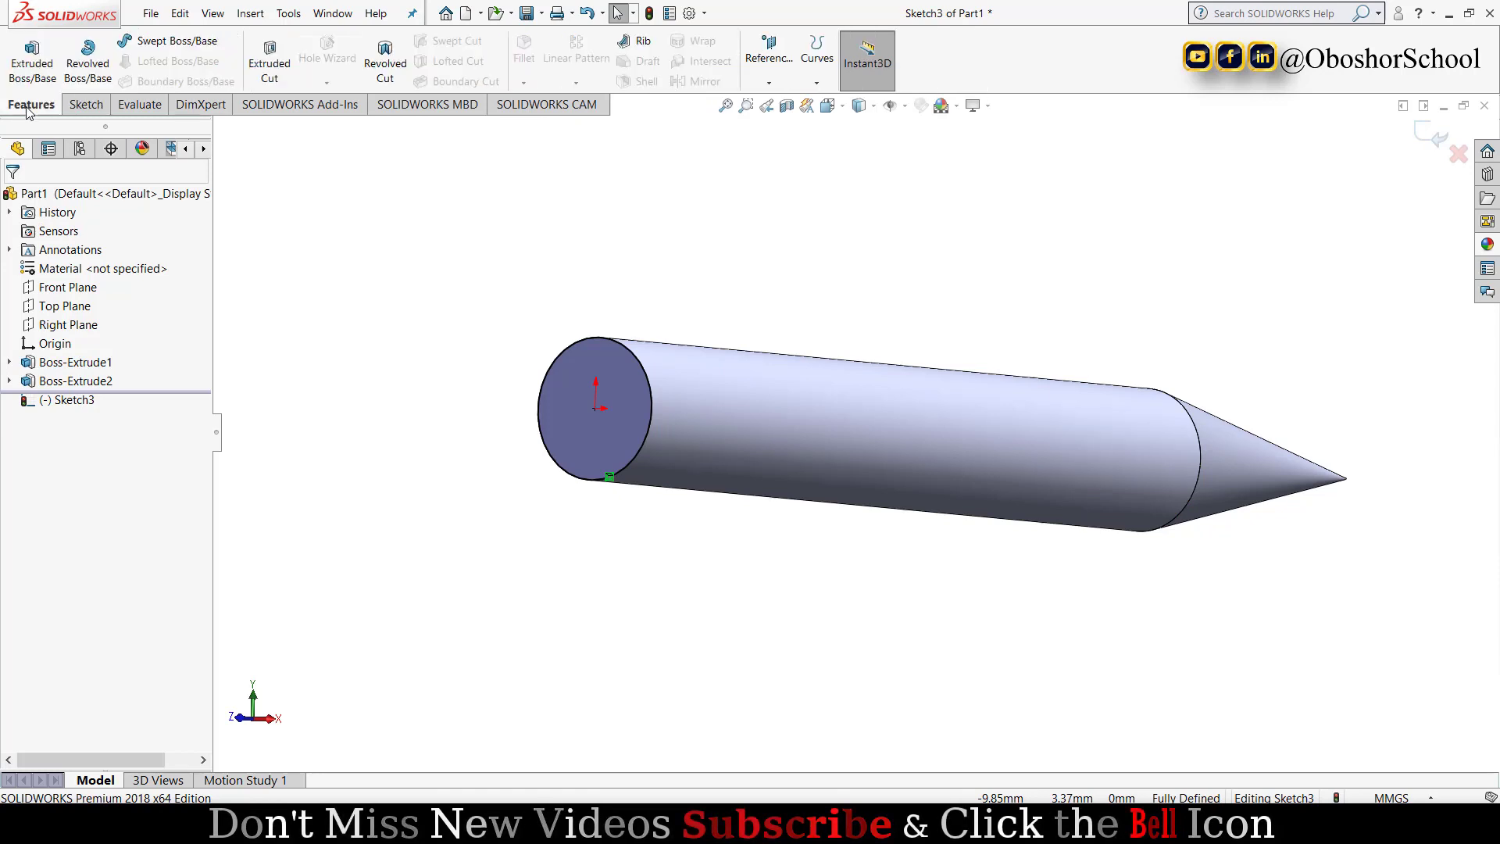
- Extrude Sketch3 3 mm with an outward 30° draft to form the flared head
left_click(29, 62)
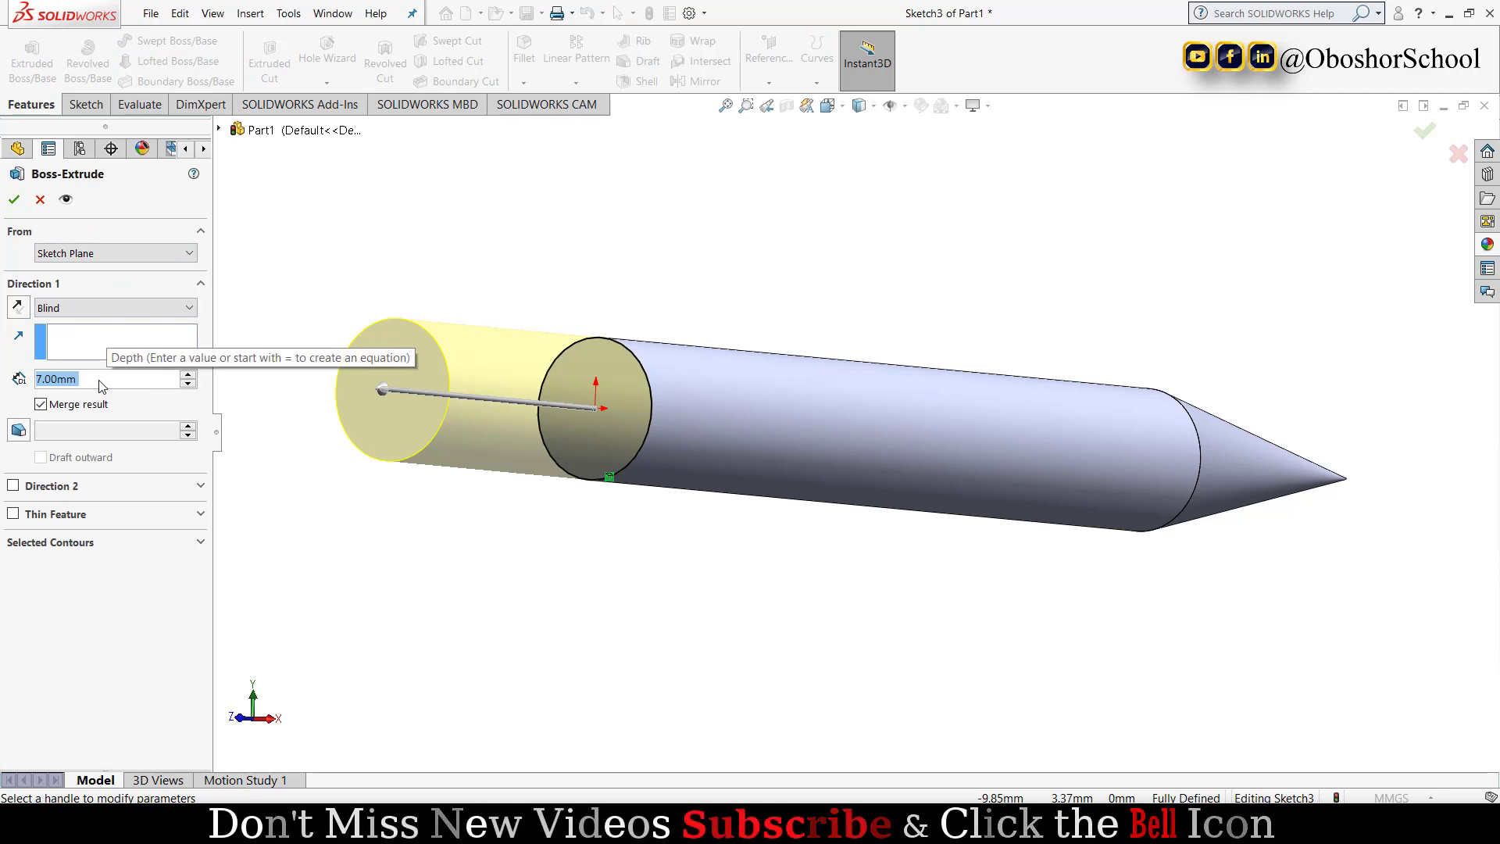
type("3")
key("Return")
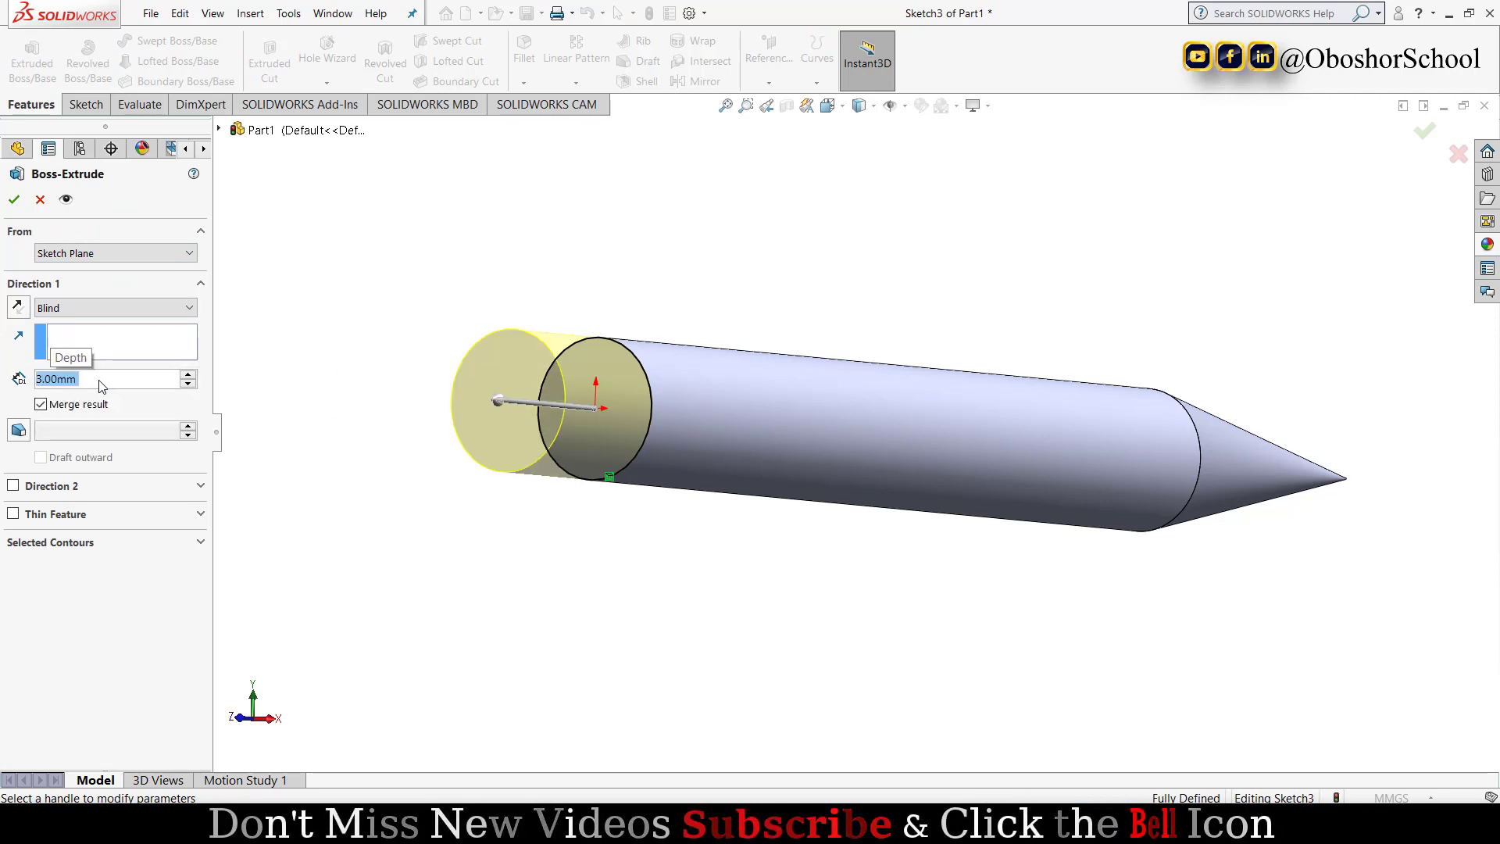
left_click(18, 432)
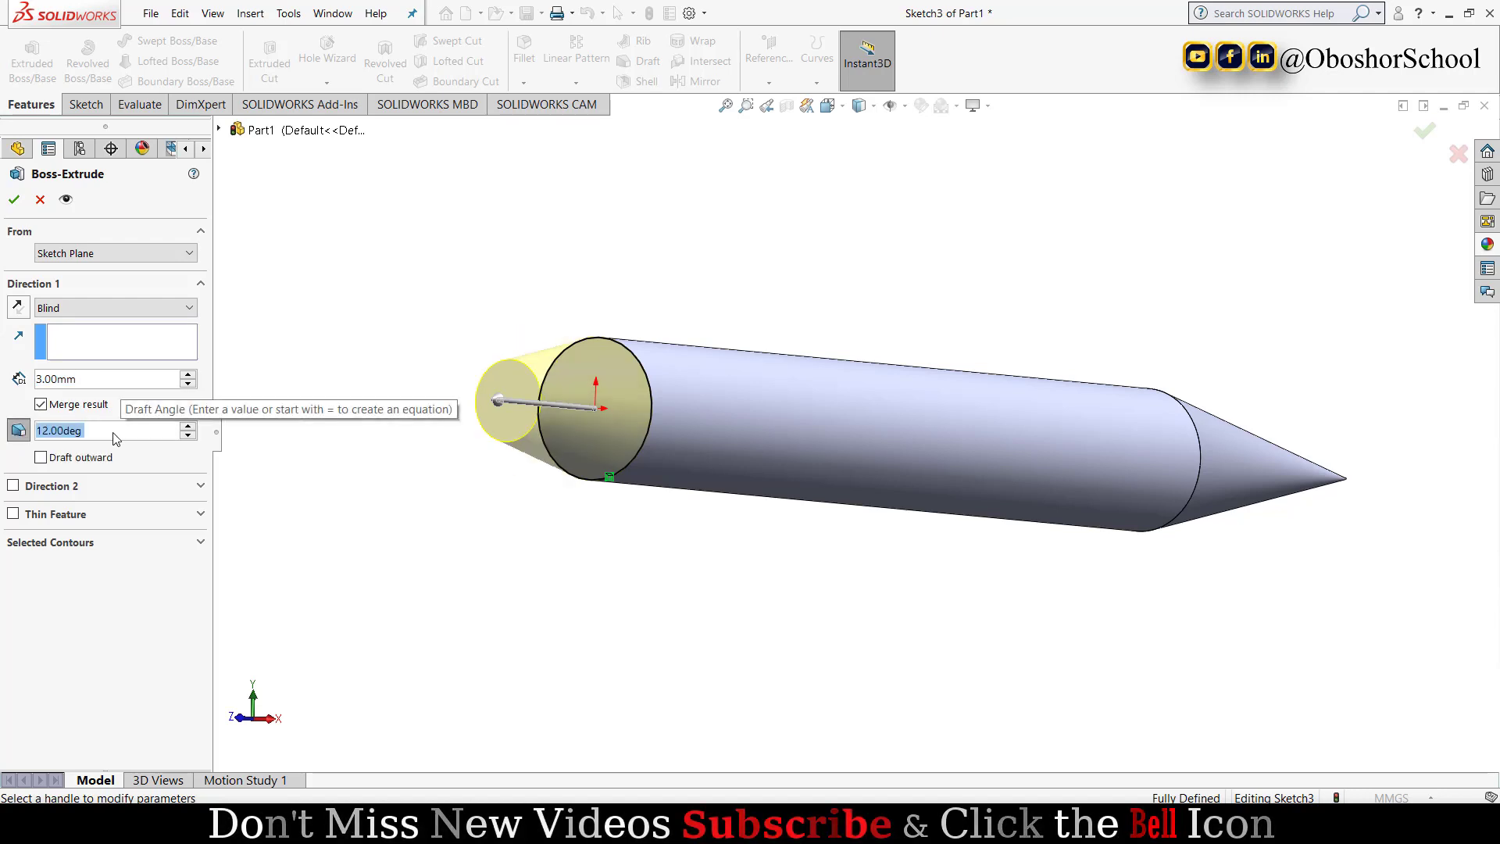
type("30")
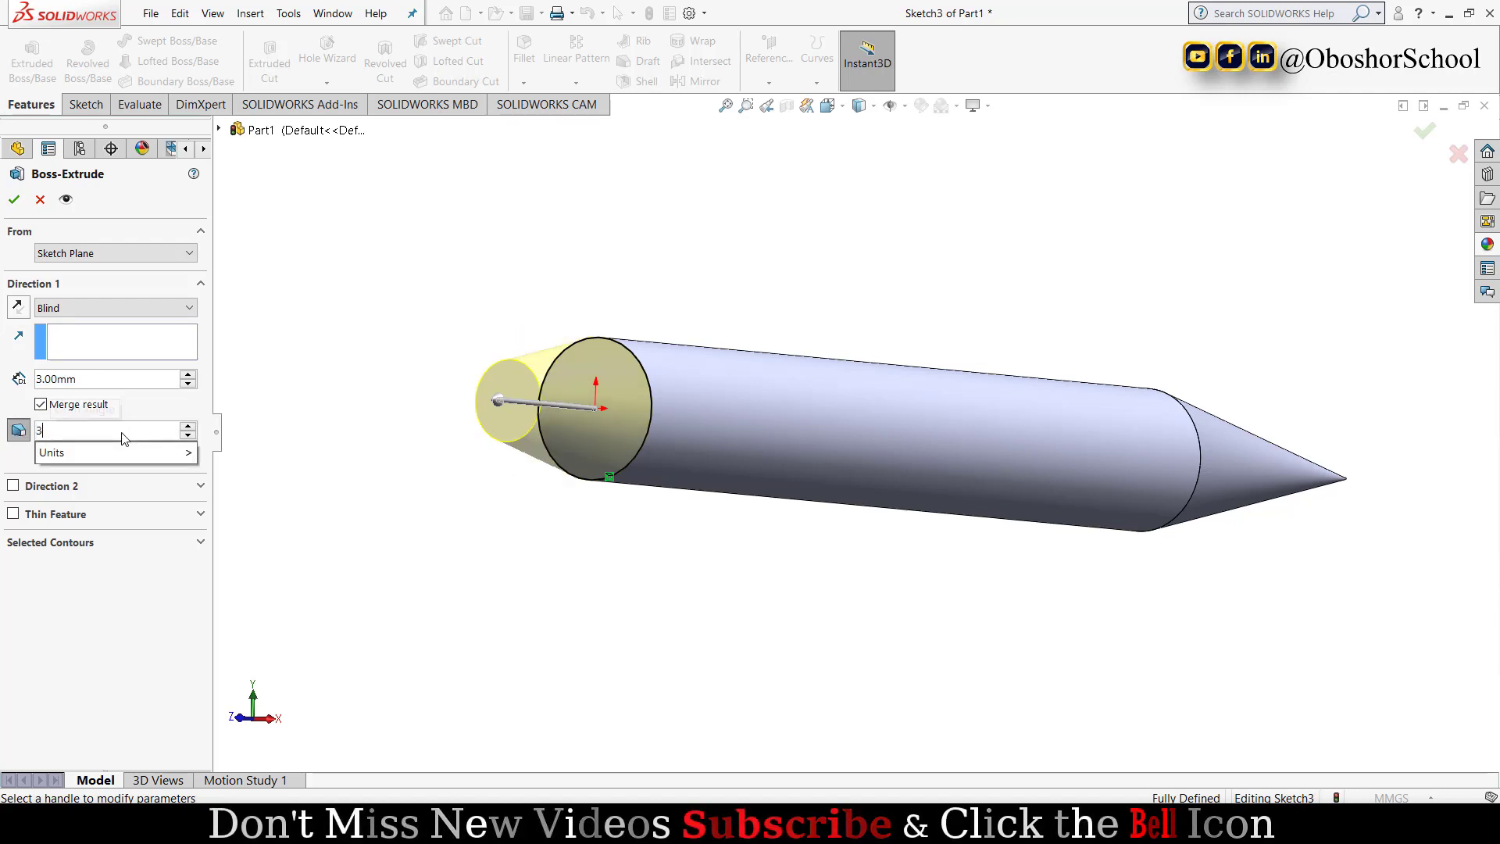
key("Return")
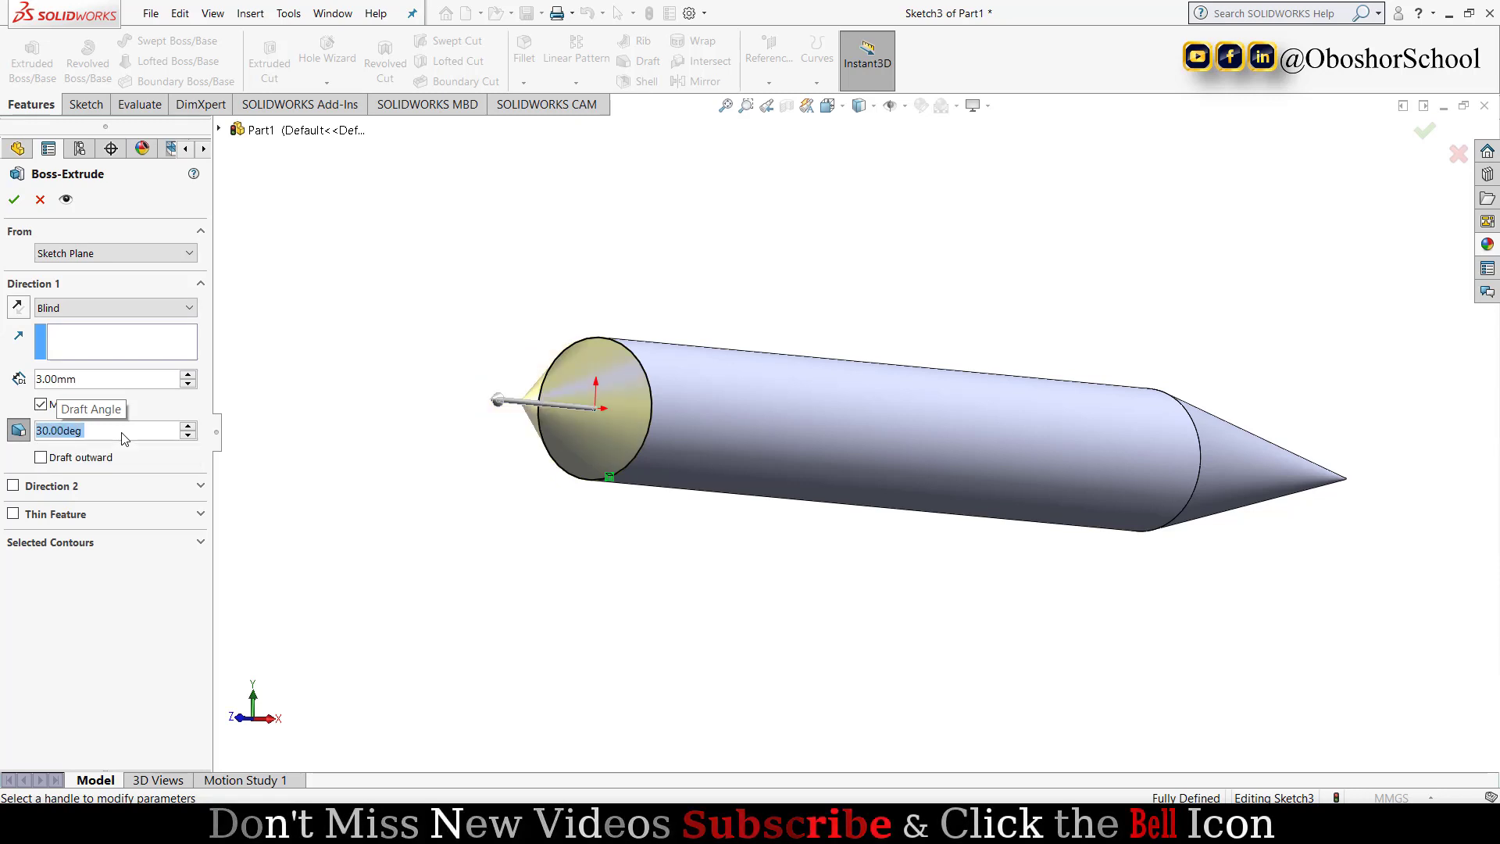
left_click(45, 459)
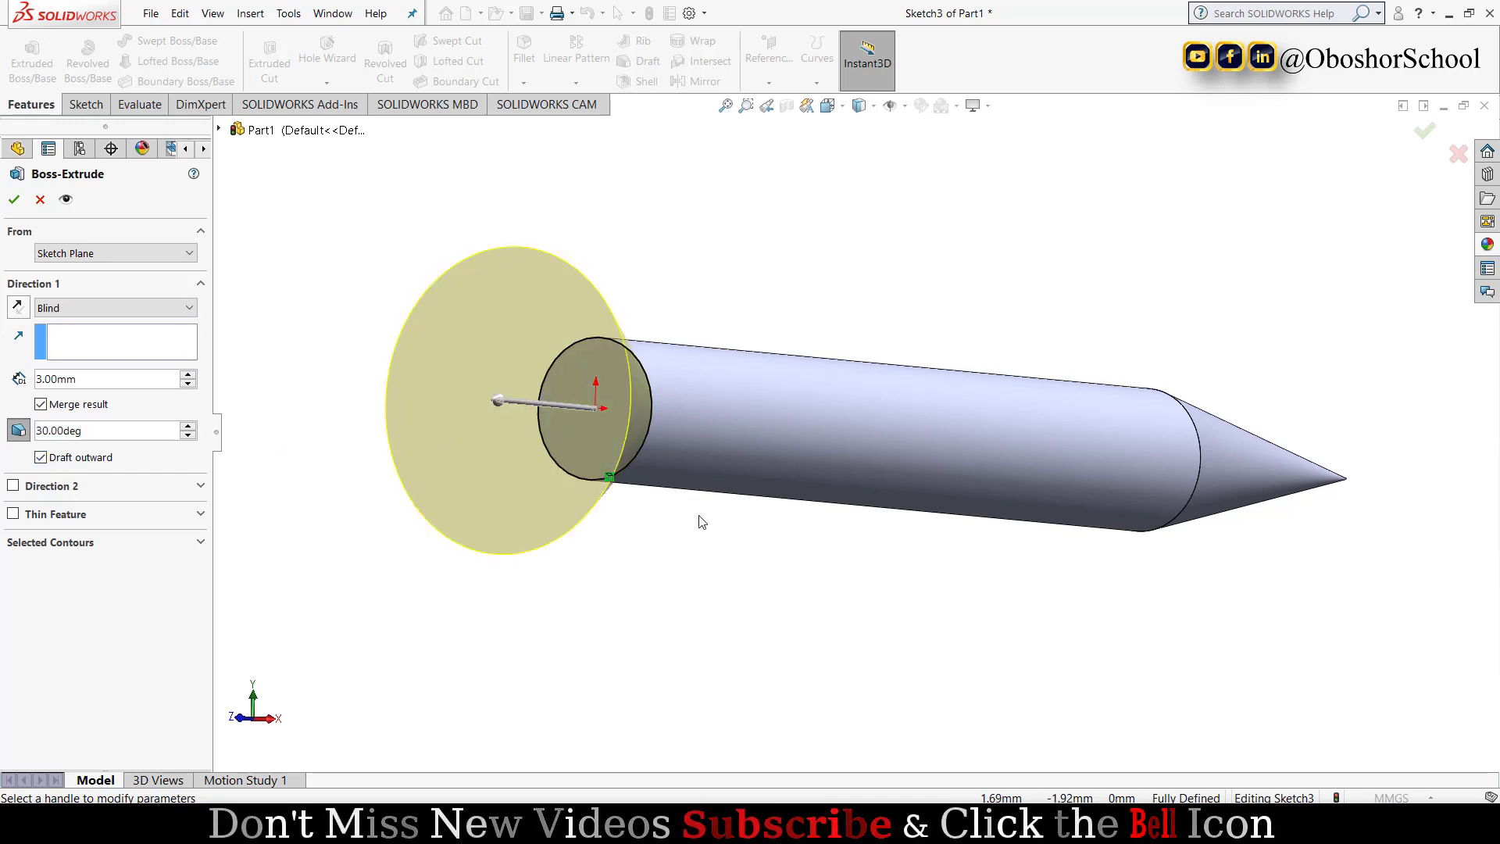
middle_click_drag(750, 547, 669, 559)
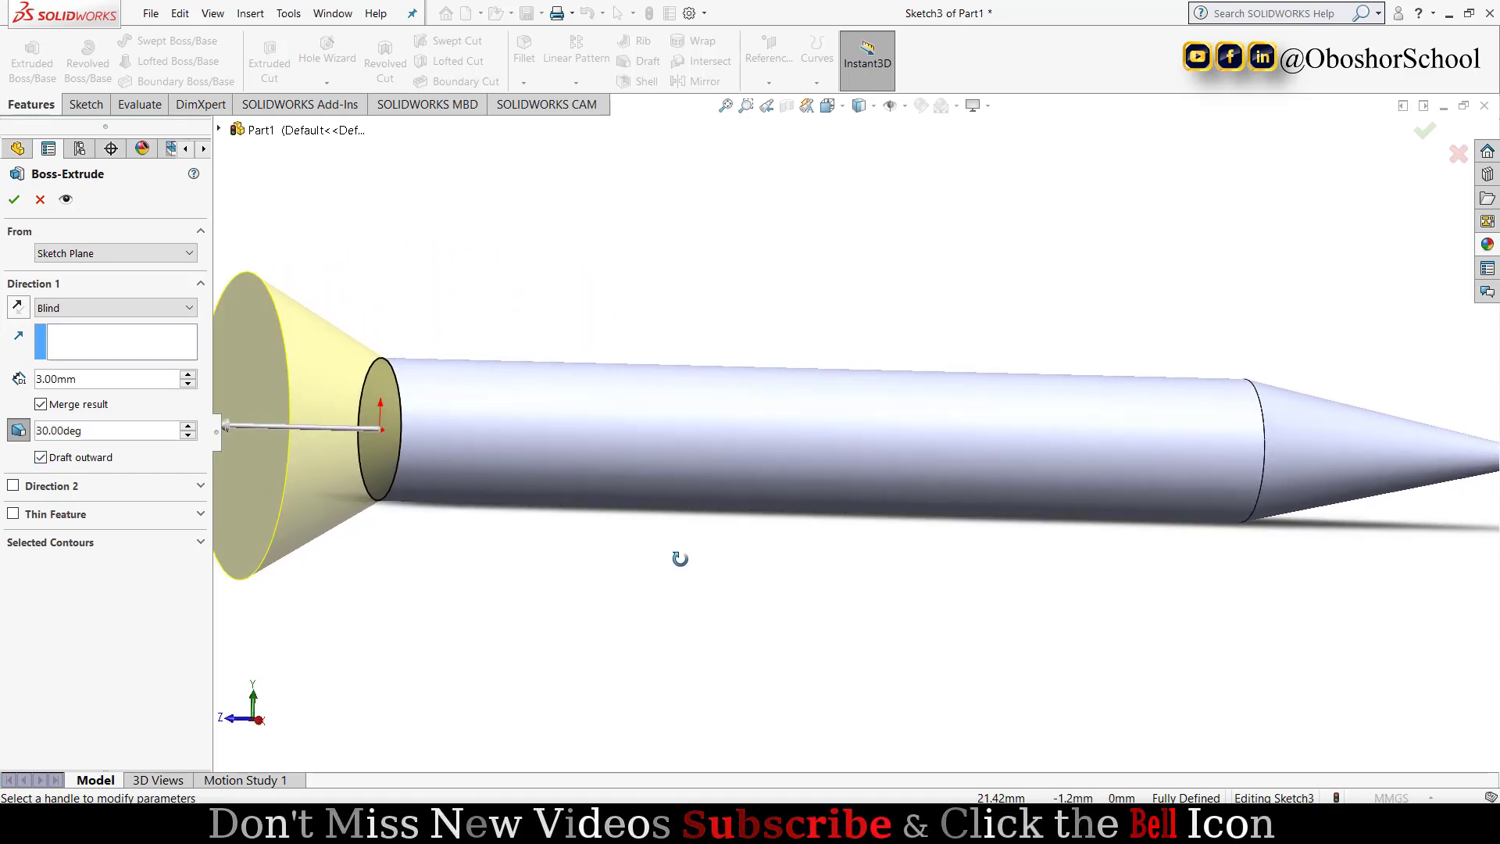
left_click(727, 107)
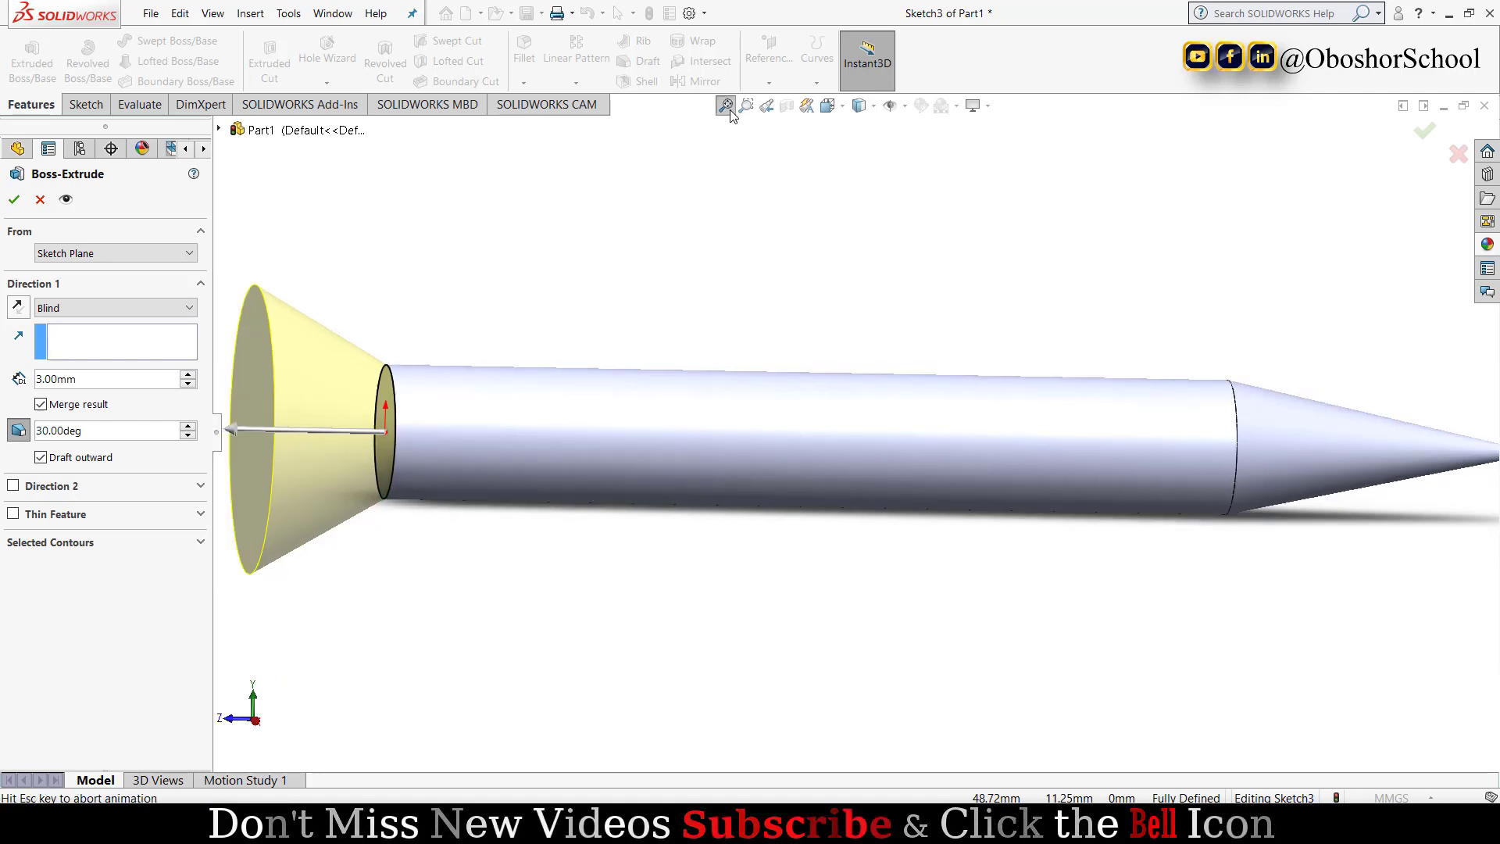
key("Right")
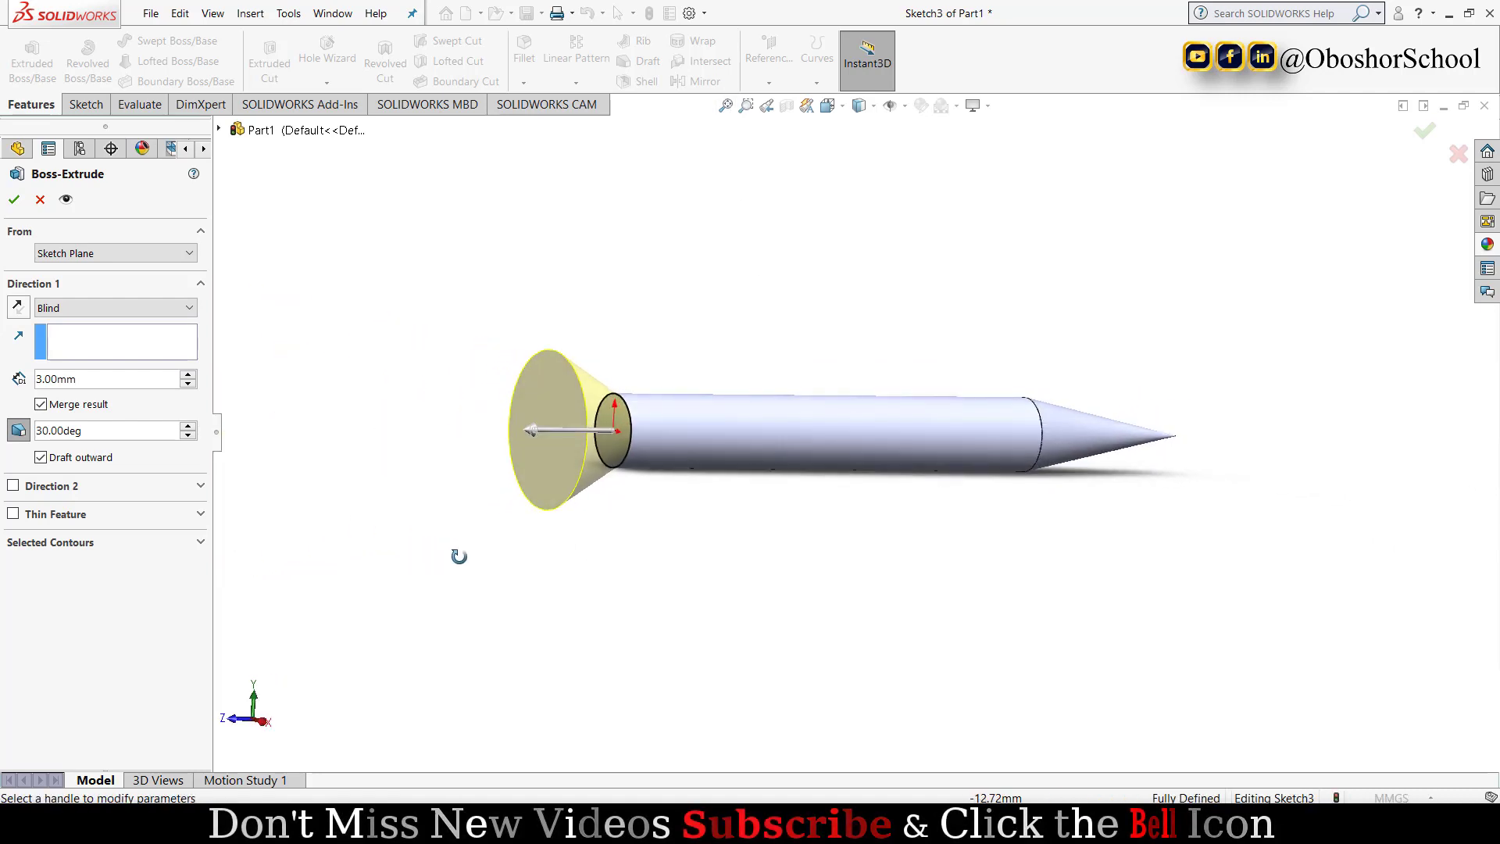
key("Right")
key("Right")
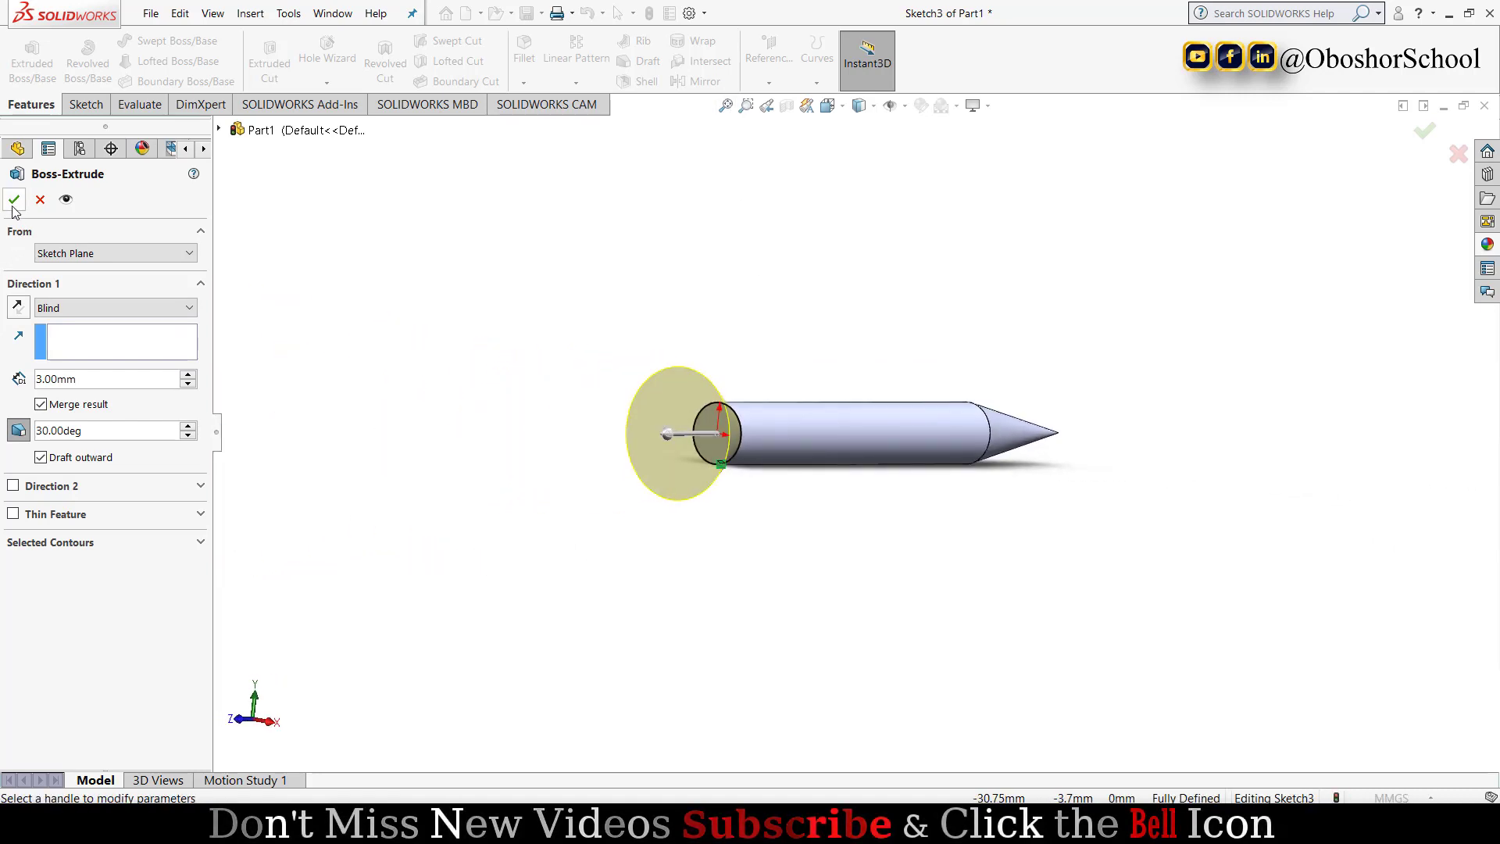
left_click(13, 203)
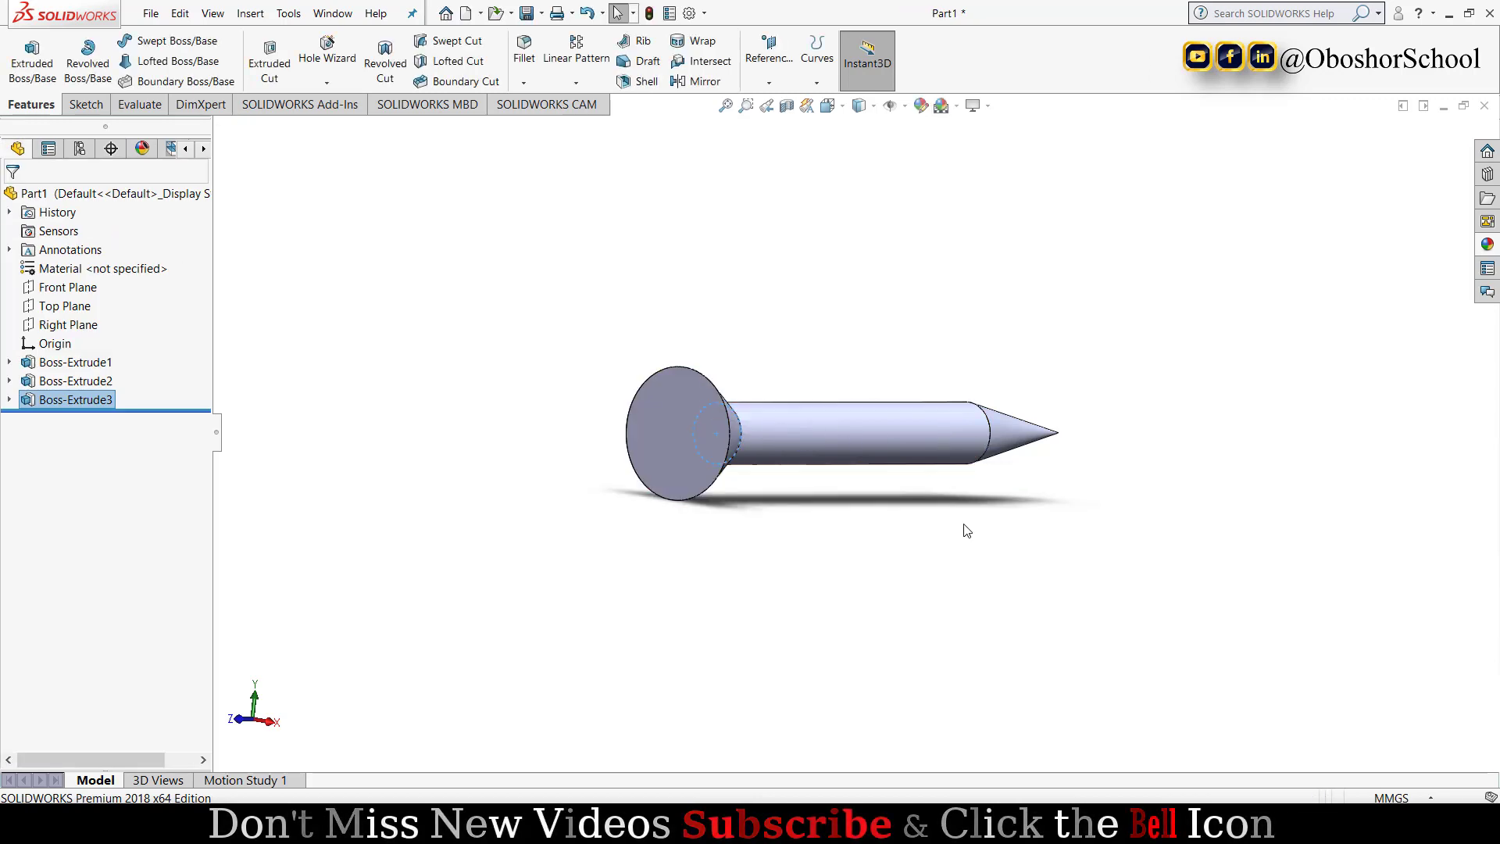
- Fillet the edge where shank meets cone with a 68 mm radius
middle_click_drag(984, 549, 908, 562)
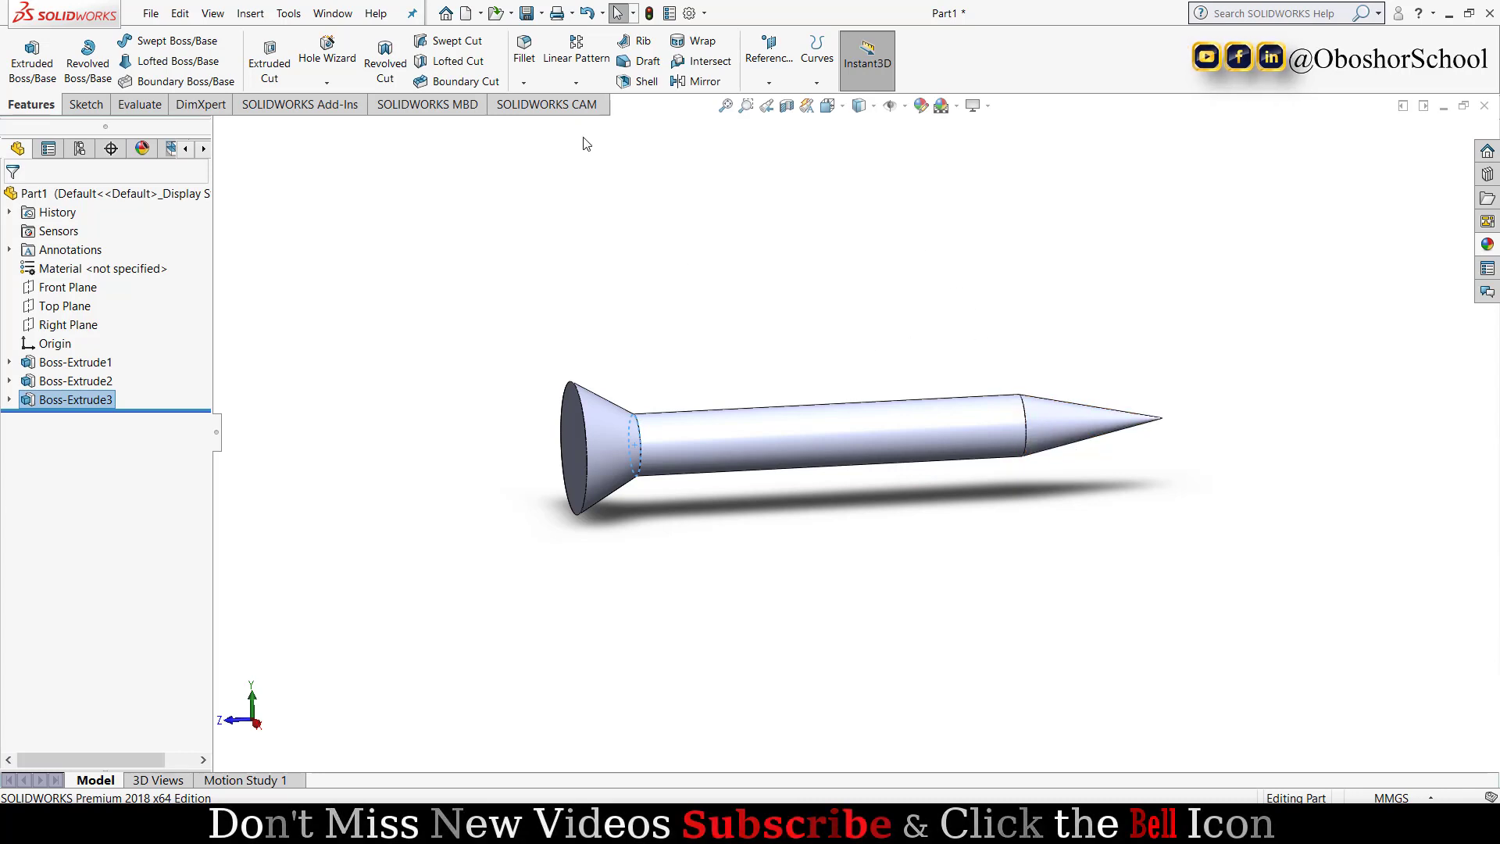
left_click(523, 48)
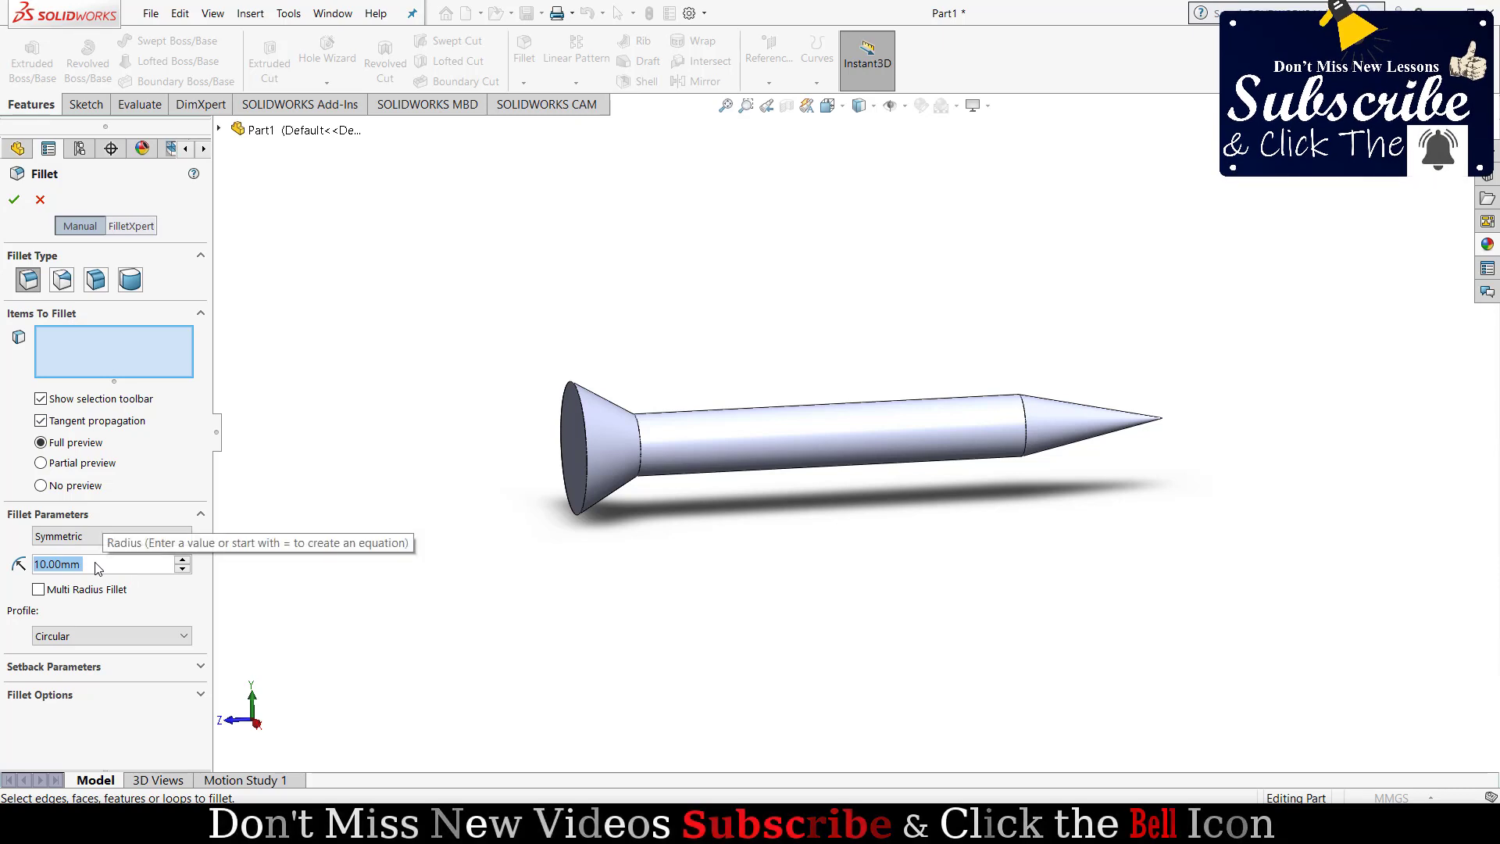
type("68")
key("Return")
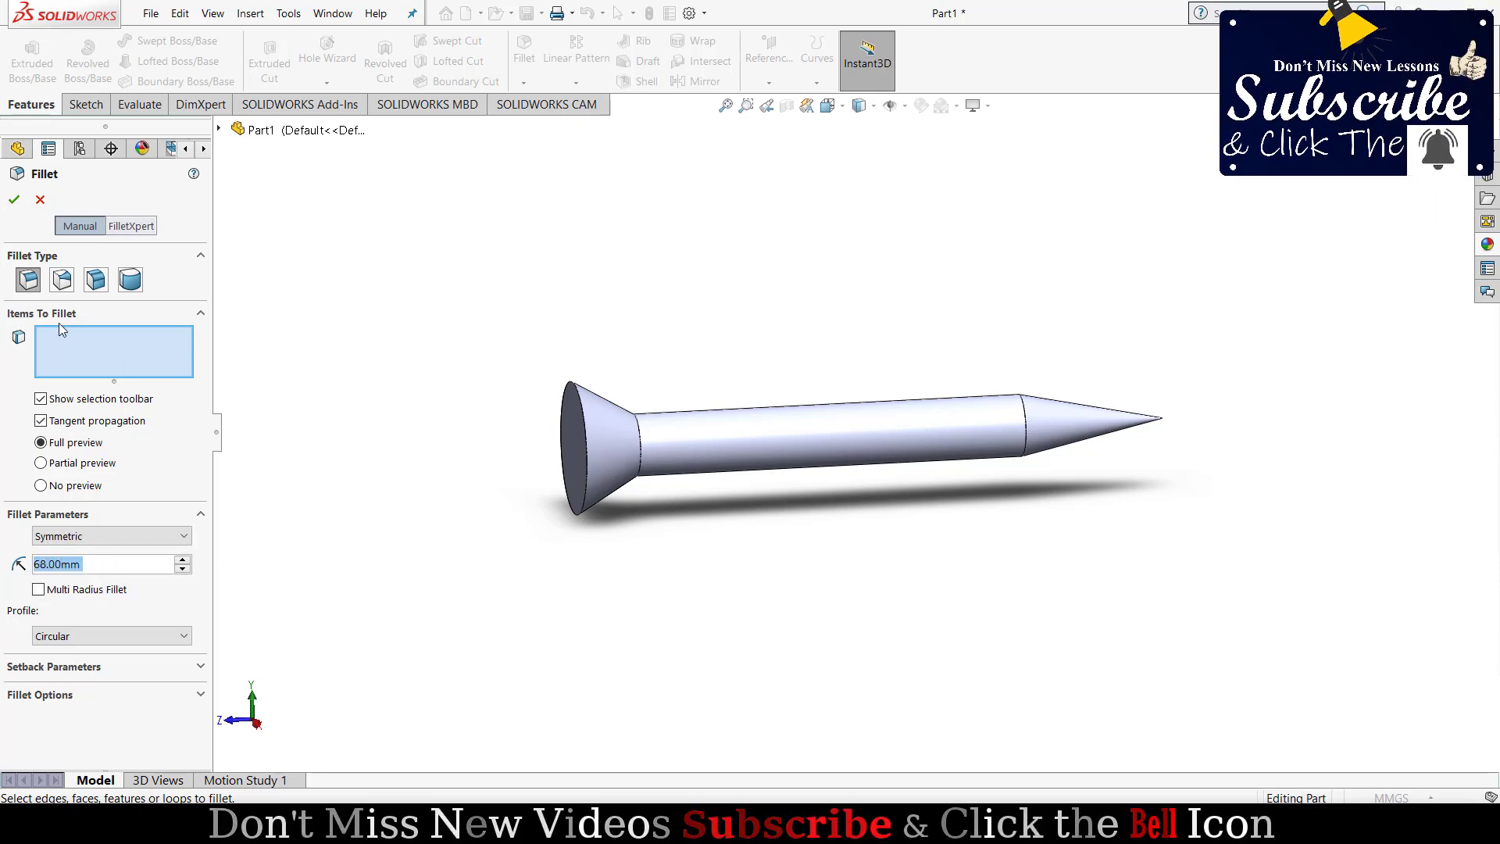
left_click(1028, 433)
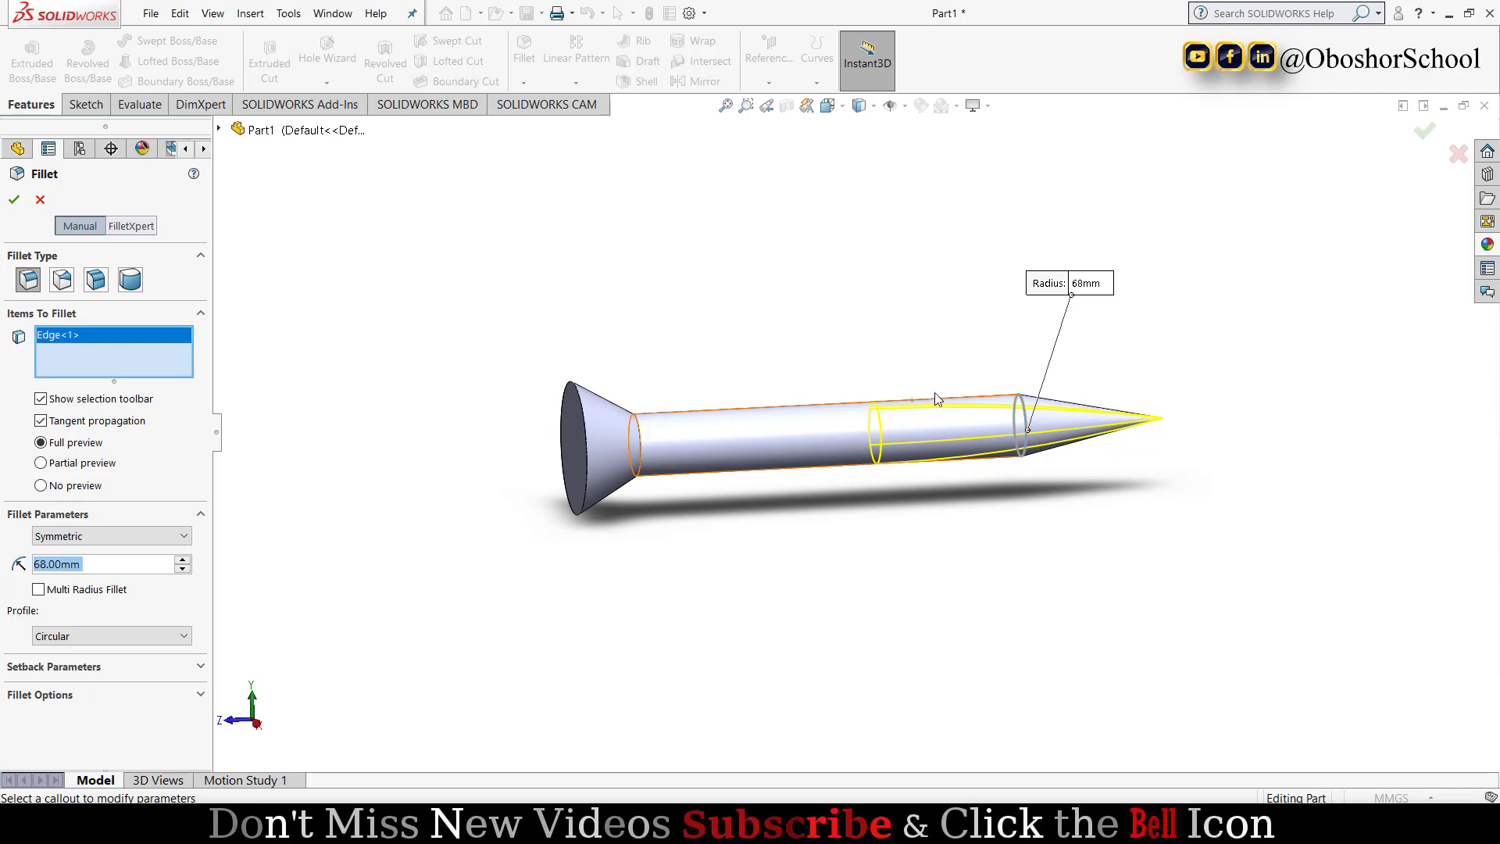
left_click(14, 199)
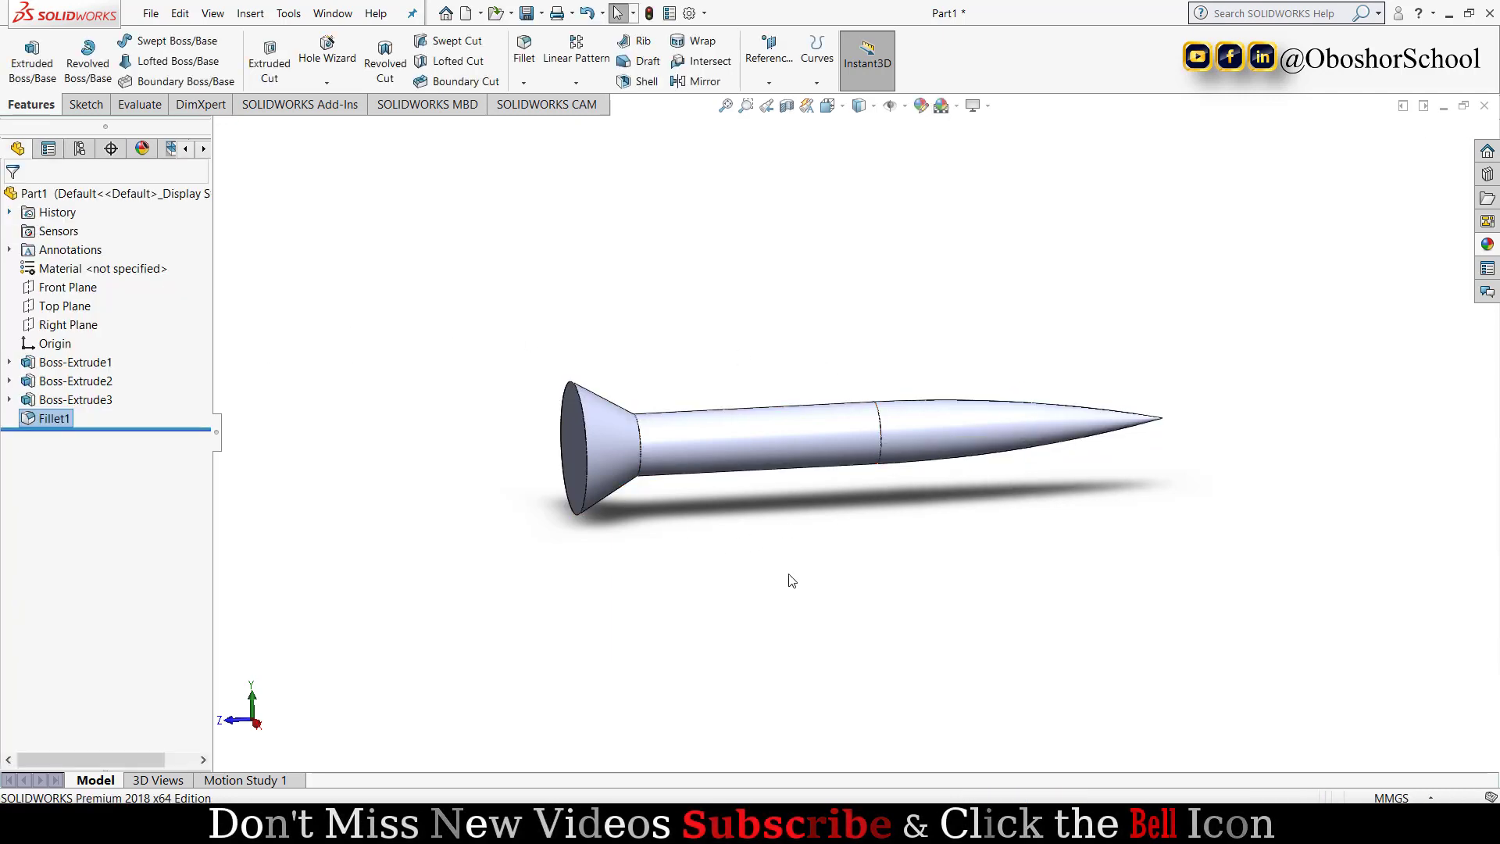
- Create Plane1 parallel to the Front Plane at a 17 mm offset
mouse_move(791, 580)
middle_mouse_down()
mouse_move(734, 556)
mouse_move(789, 566)
mouse_move(766, 542)
mouse_move(800, 549)
middle_mouse_up()
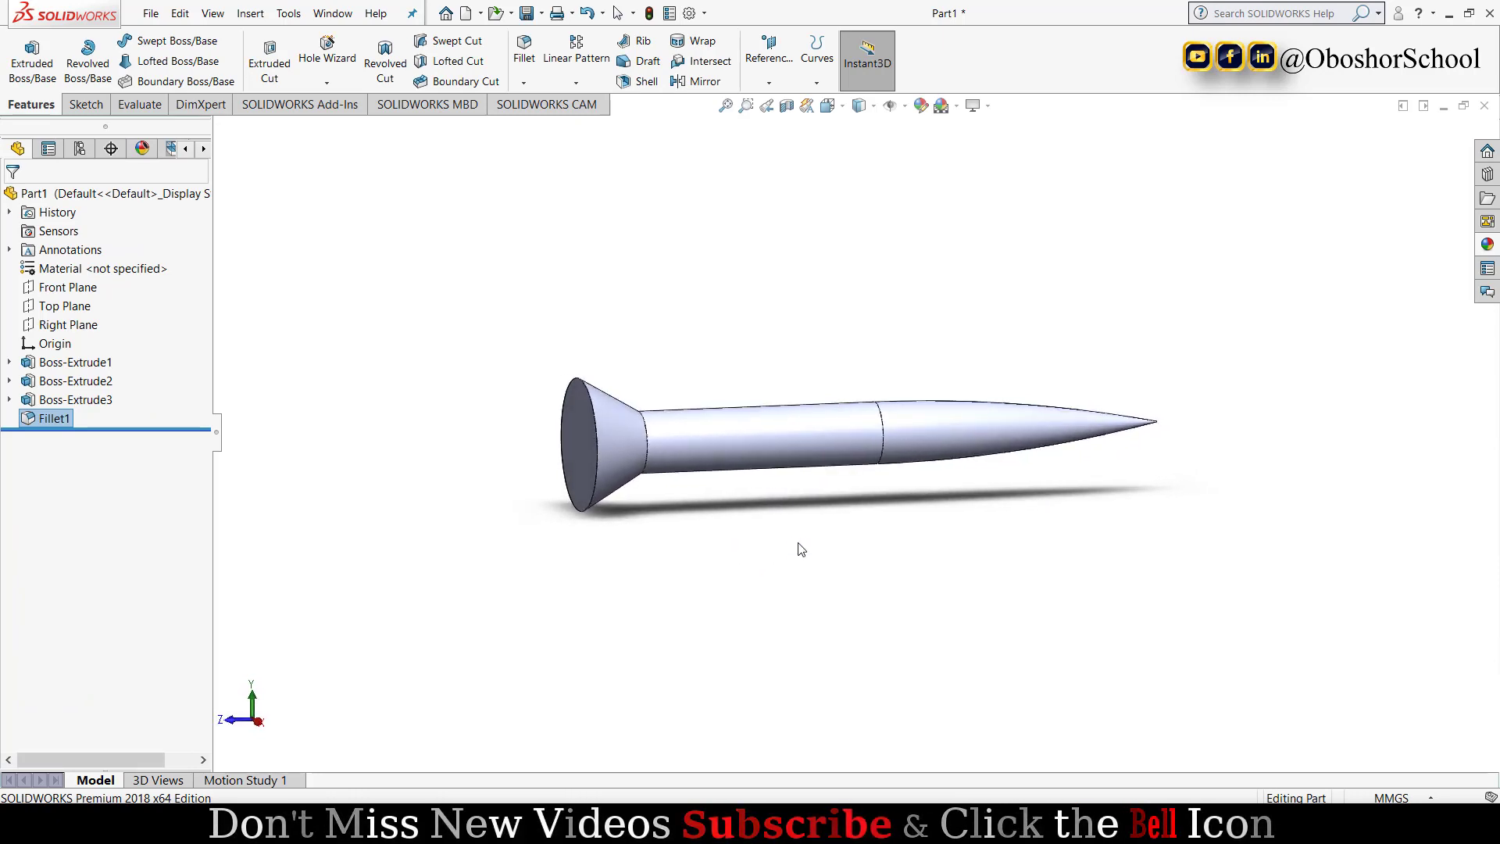
left_click(73, 293)
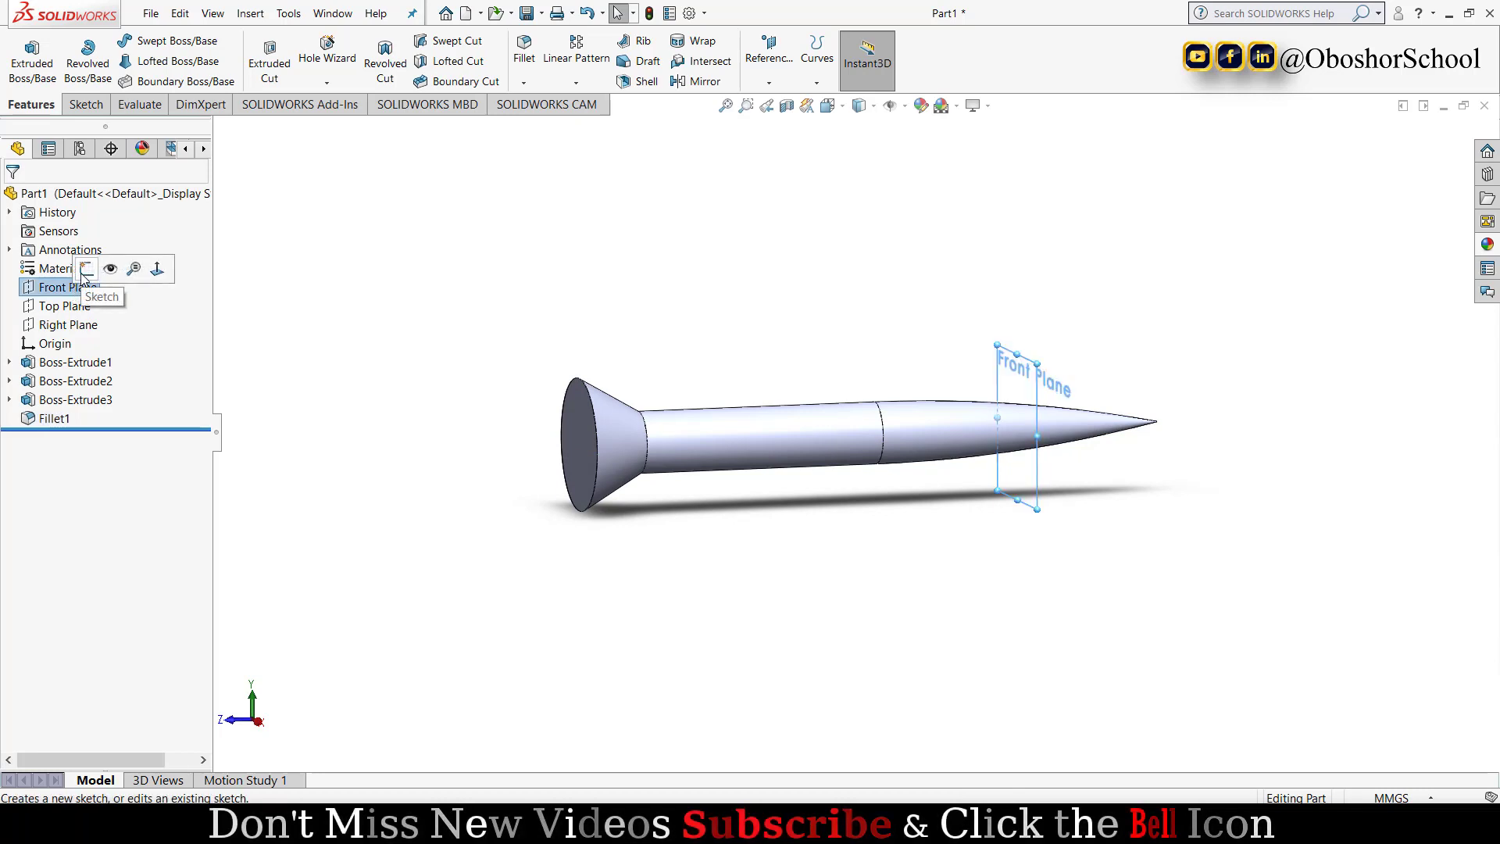
left_click(770, 88)
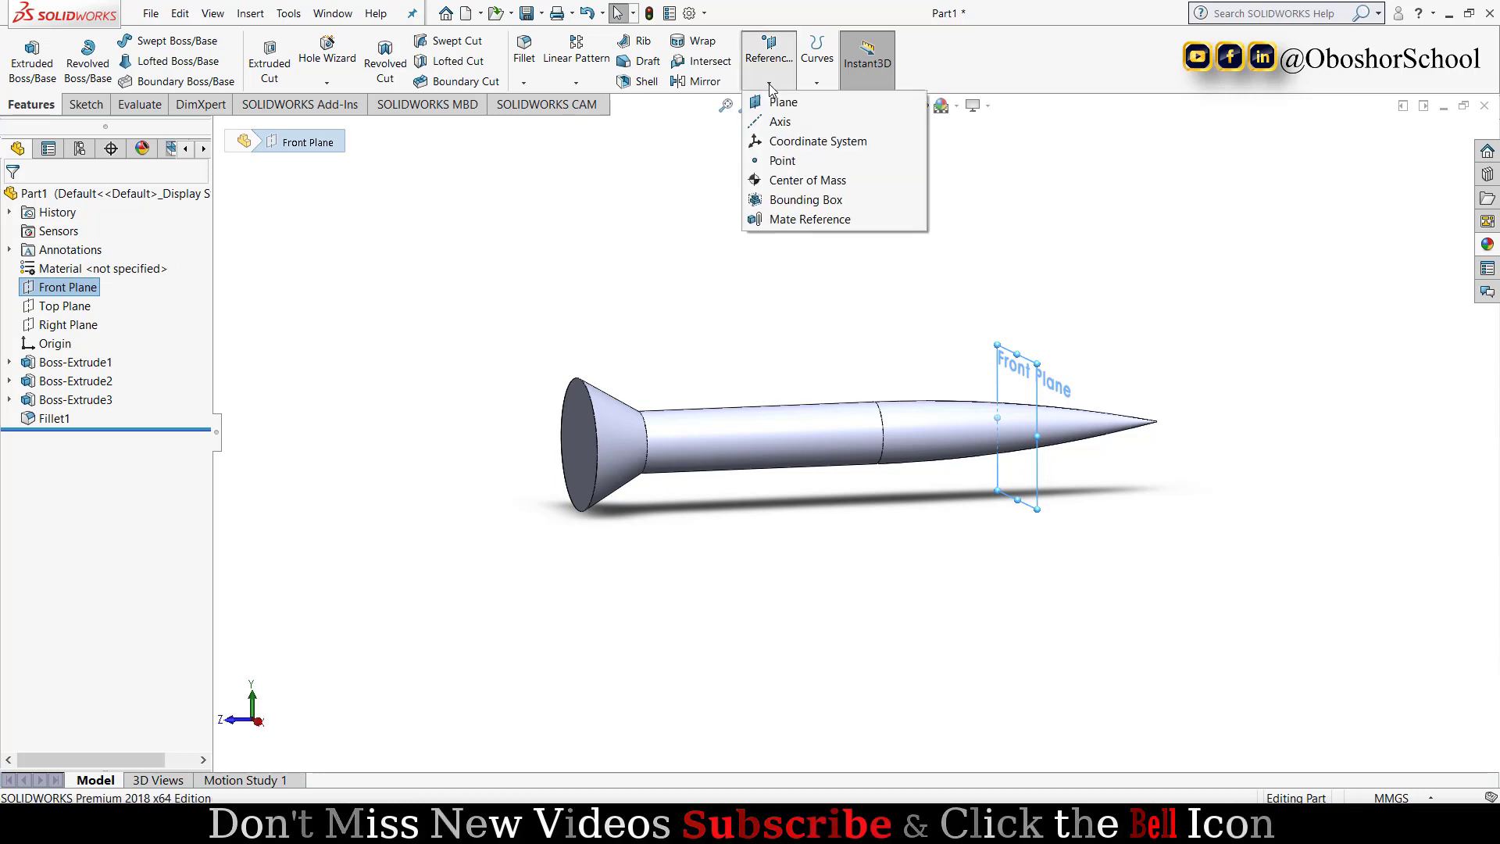
left_click(785, 111)
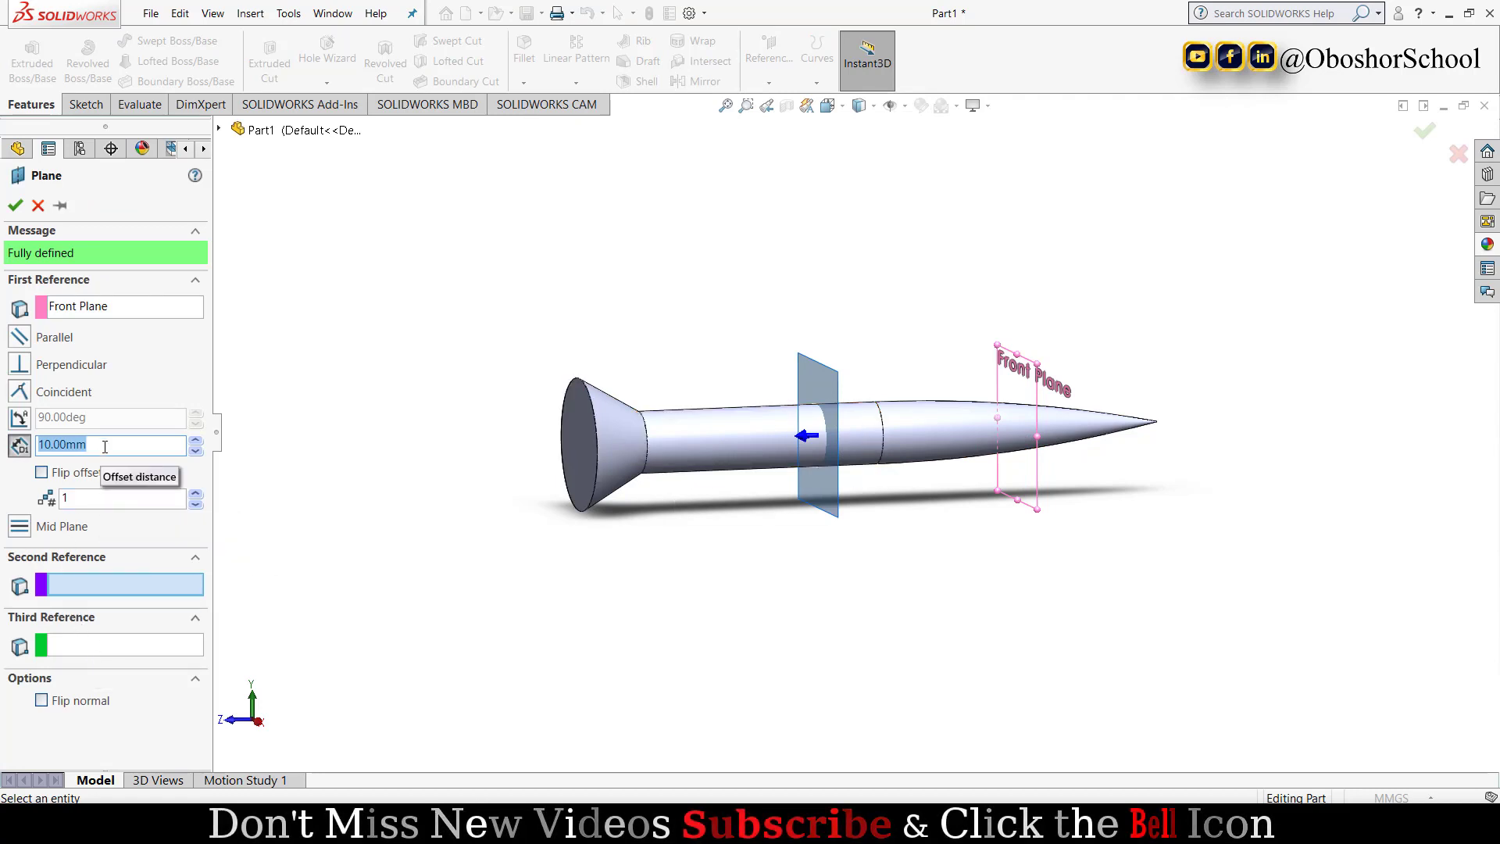
type("17")
key("Return")
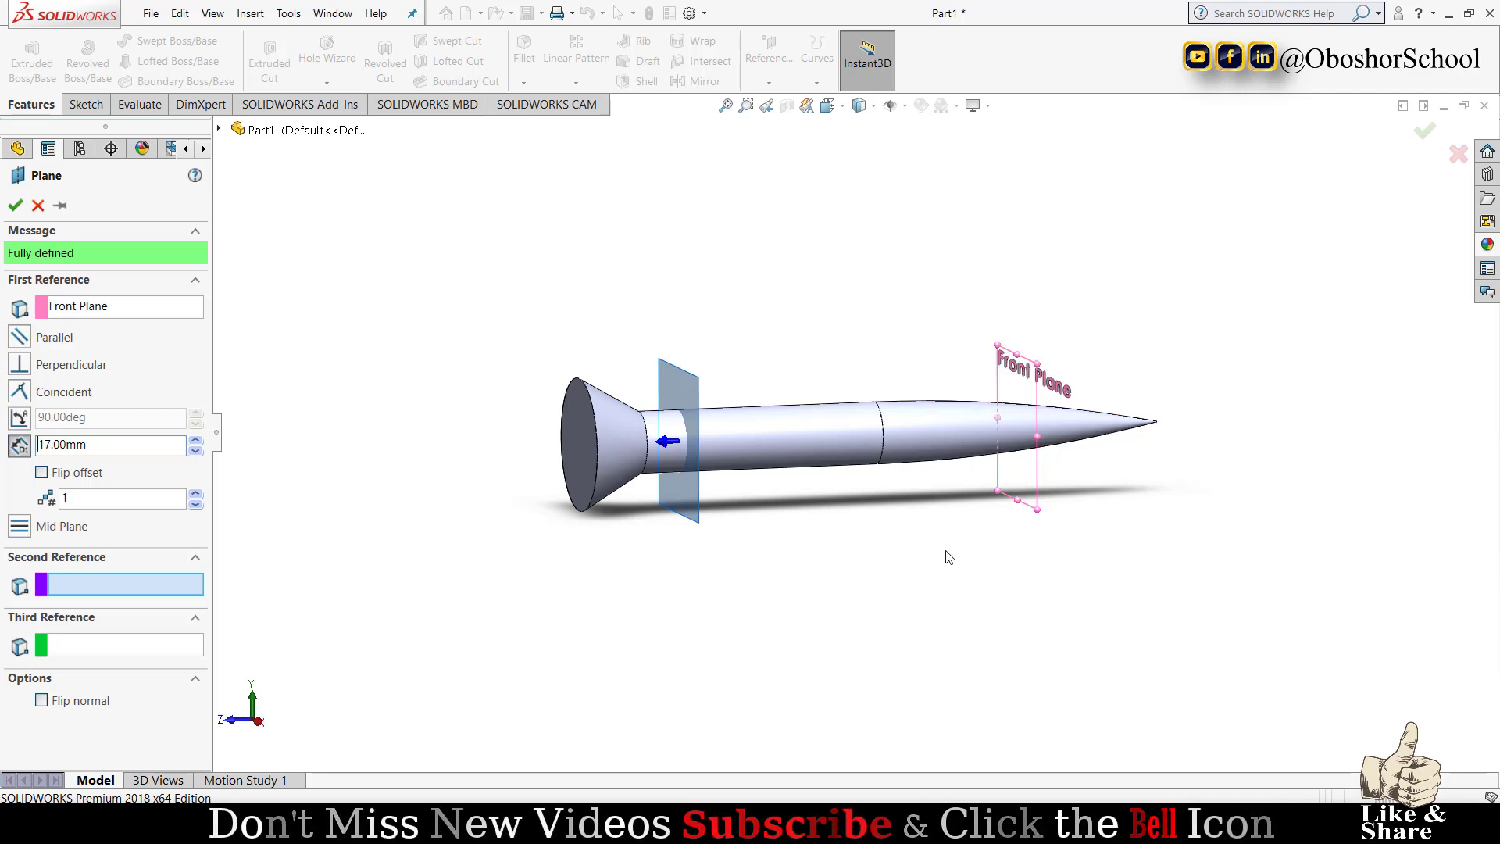
left_click(15, 205)
- Finish Plane1 and turn the view normal to it, flipped to face its other side
left_click(662, 408)
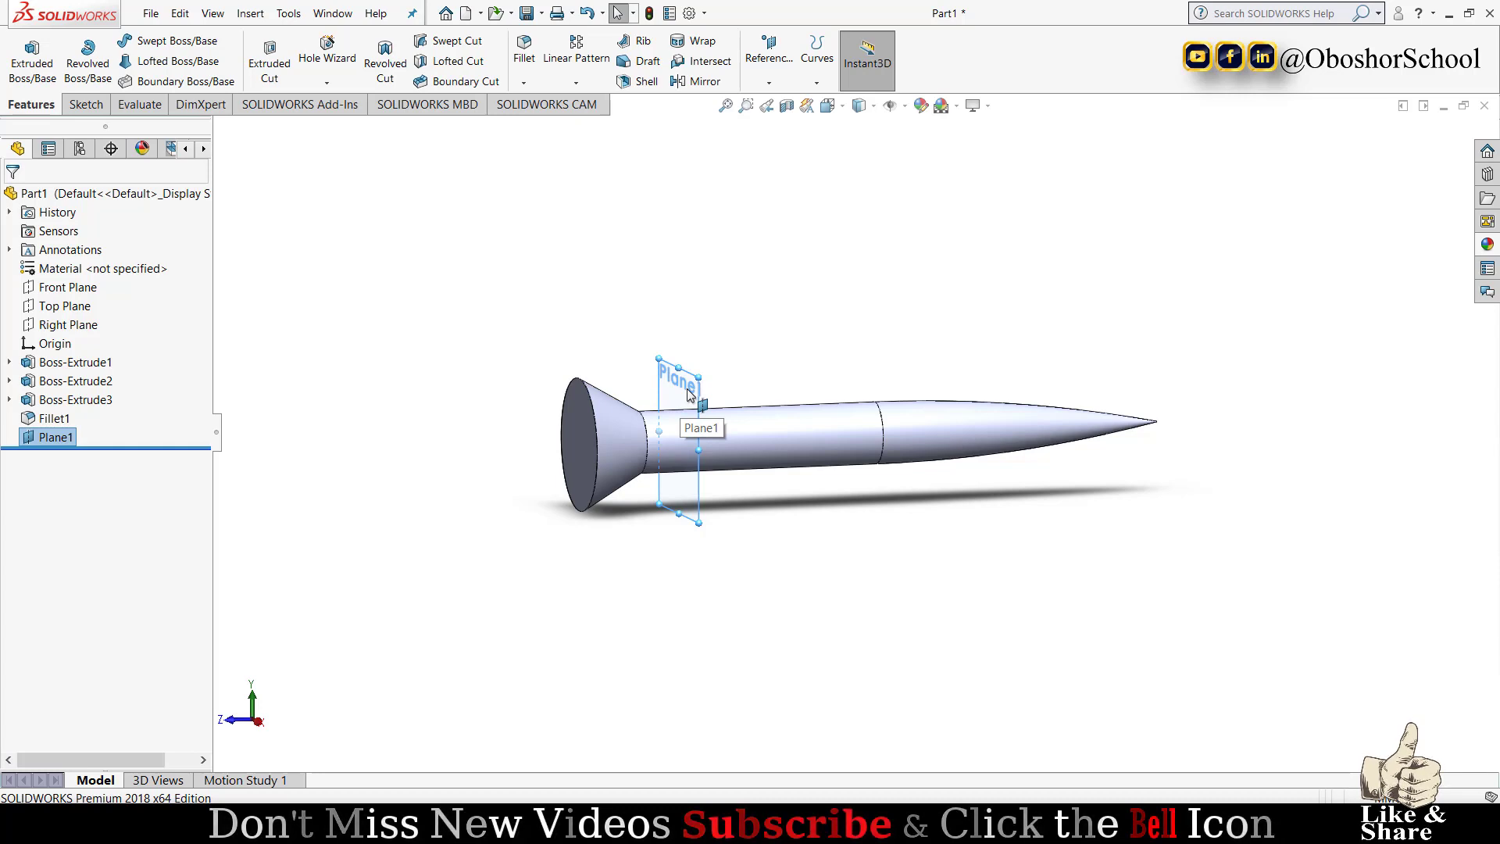
left_click(817, 82)
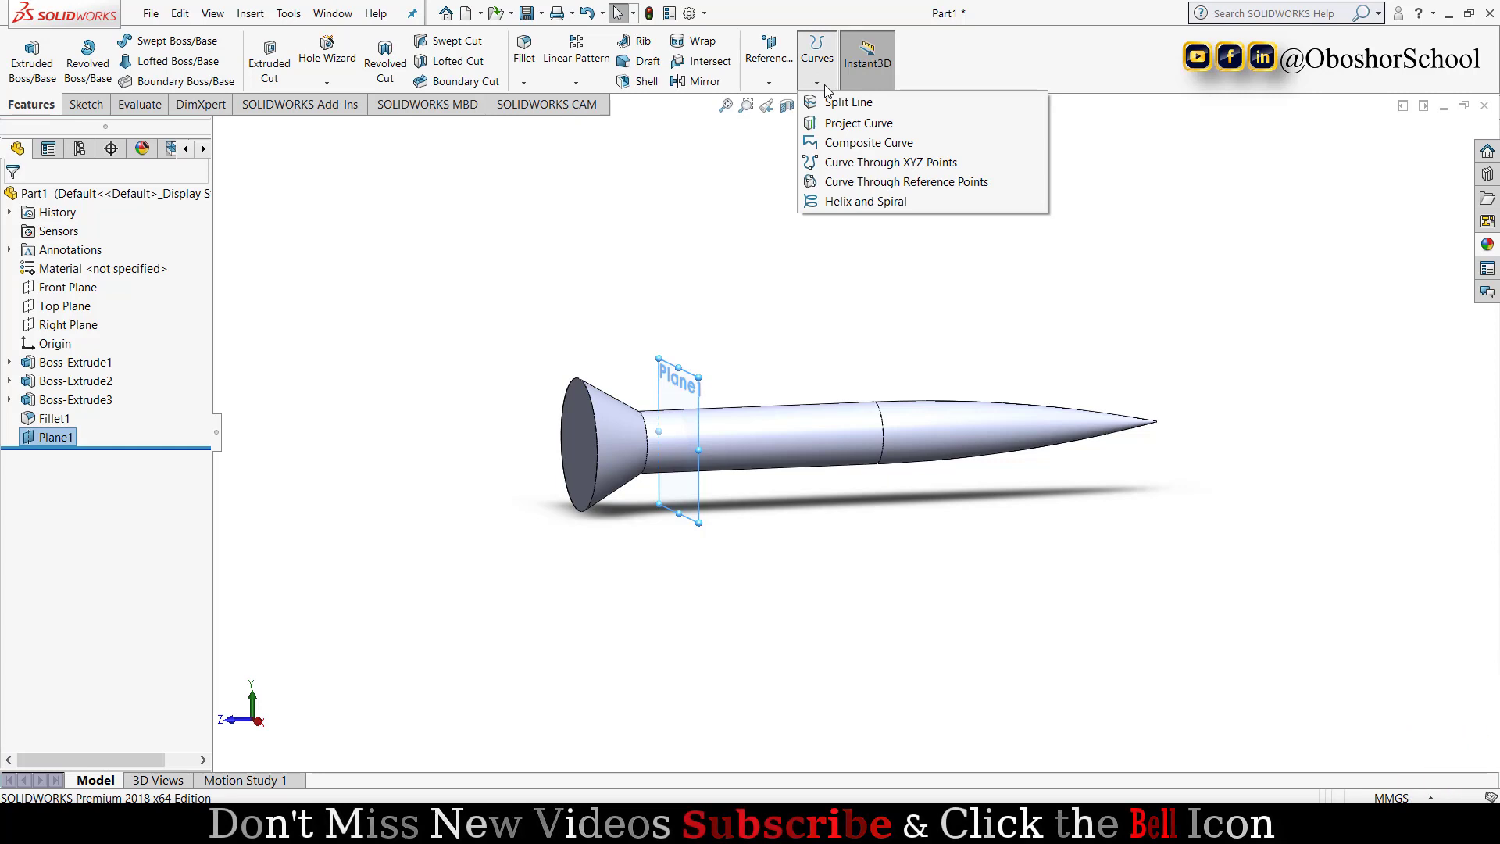
left_click(687, 399)
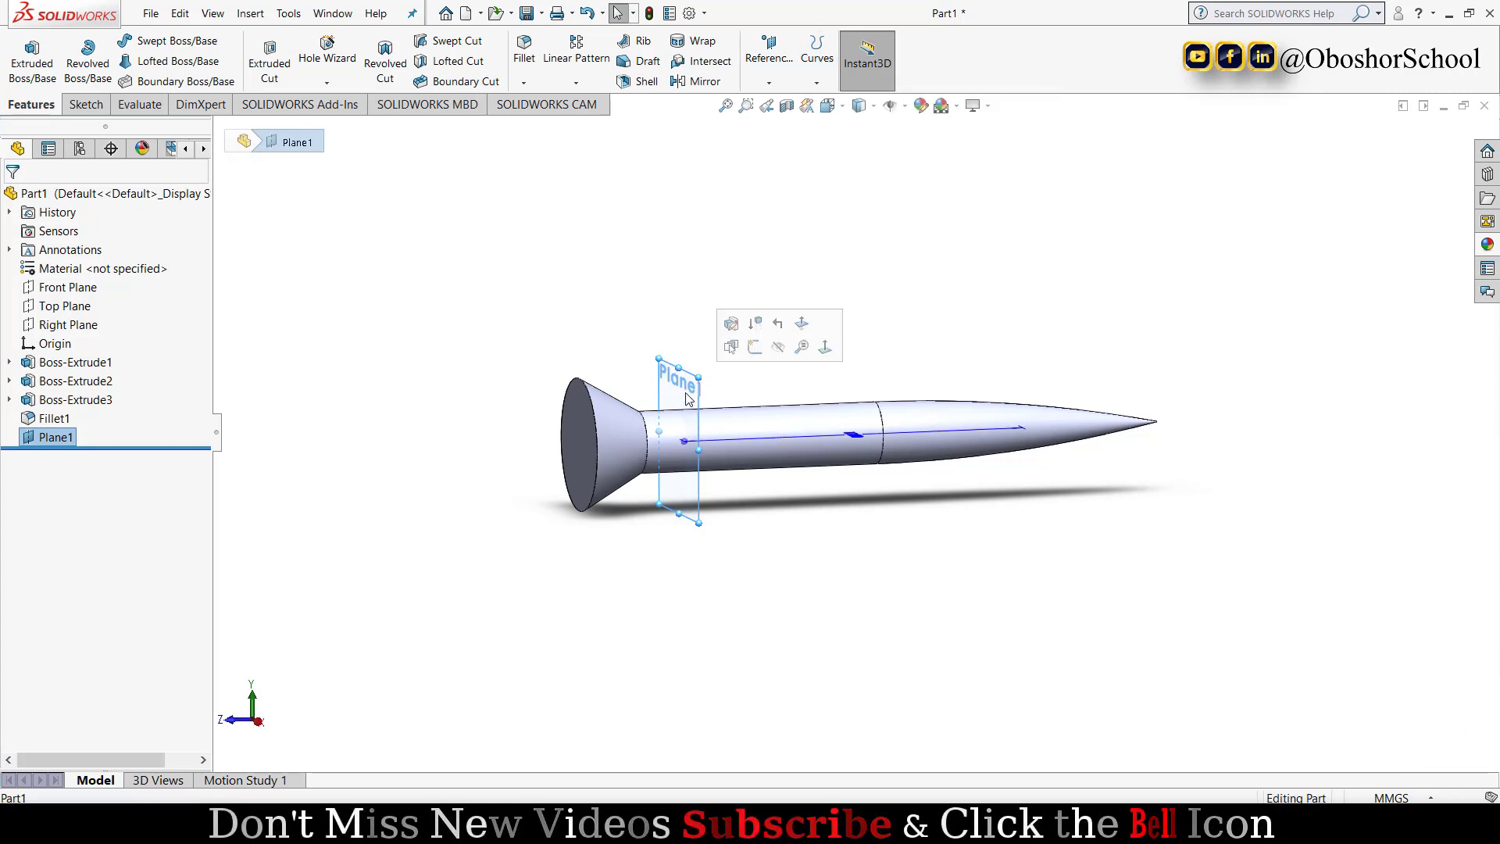
left_click(825, 349)
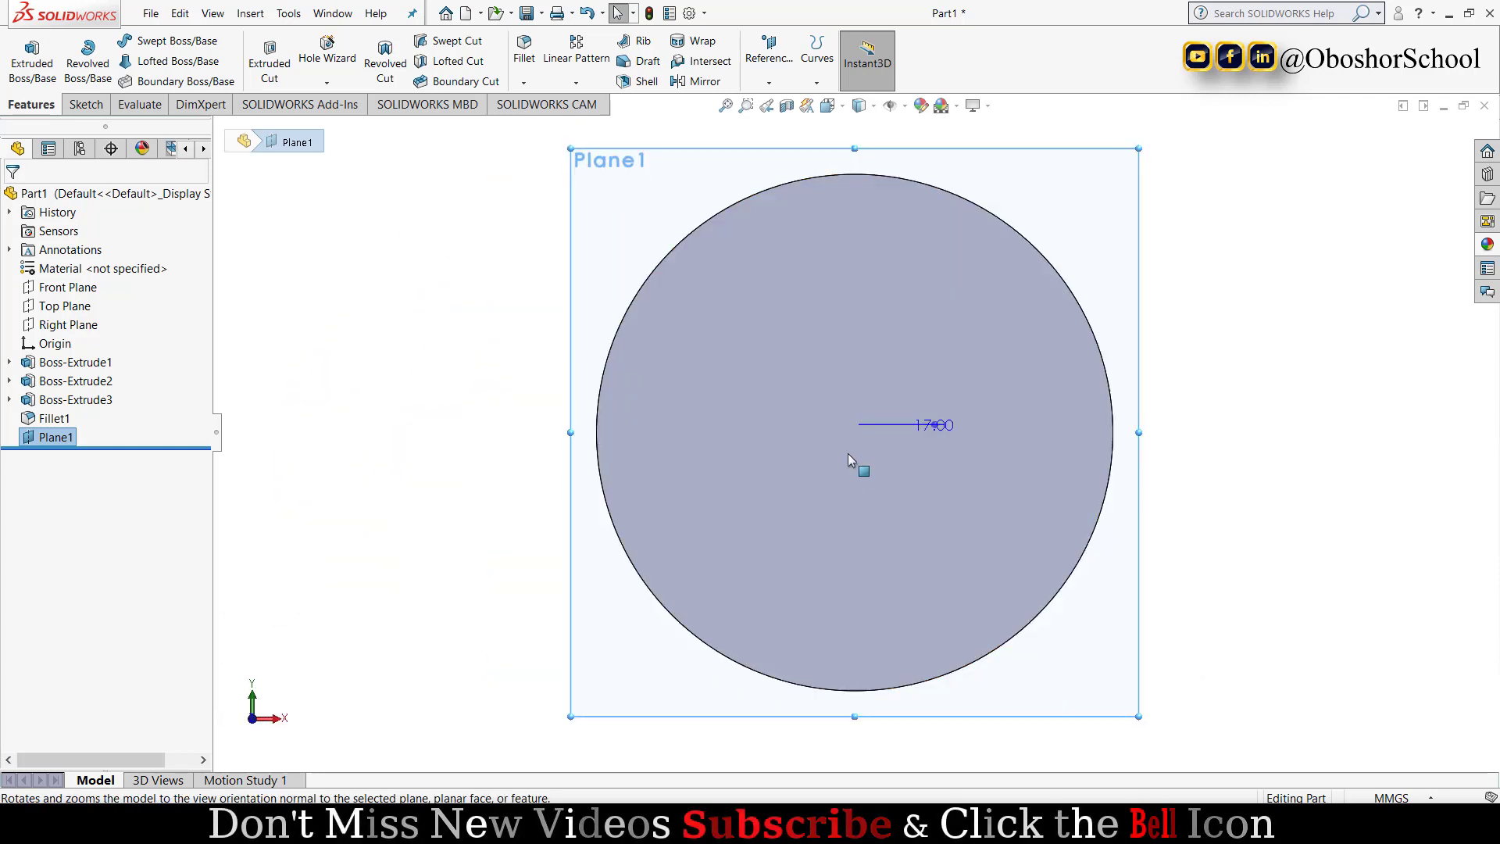
left_click(1095, 238)
left_click(1233, 184)
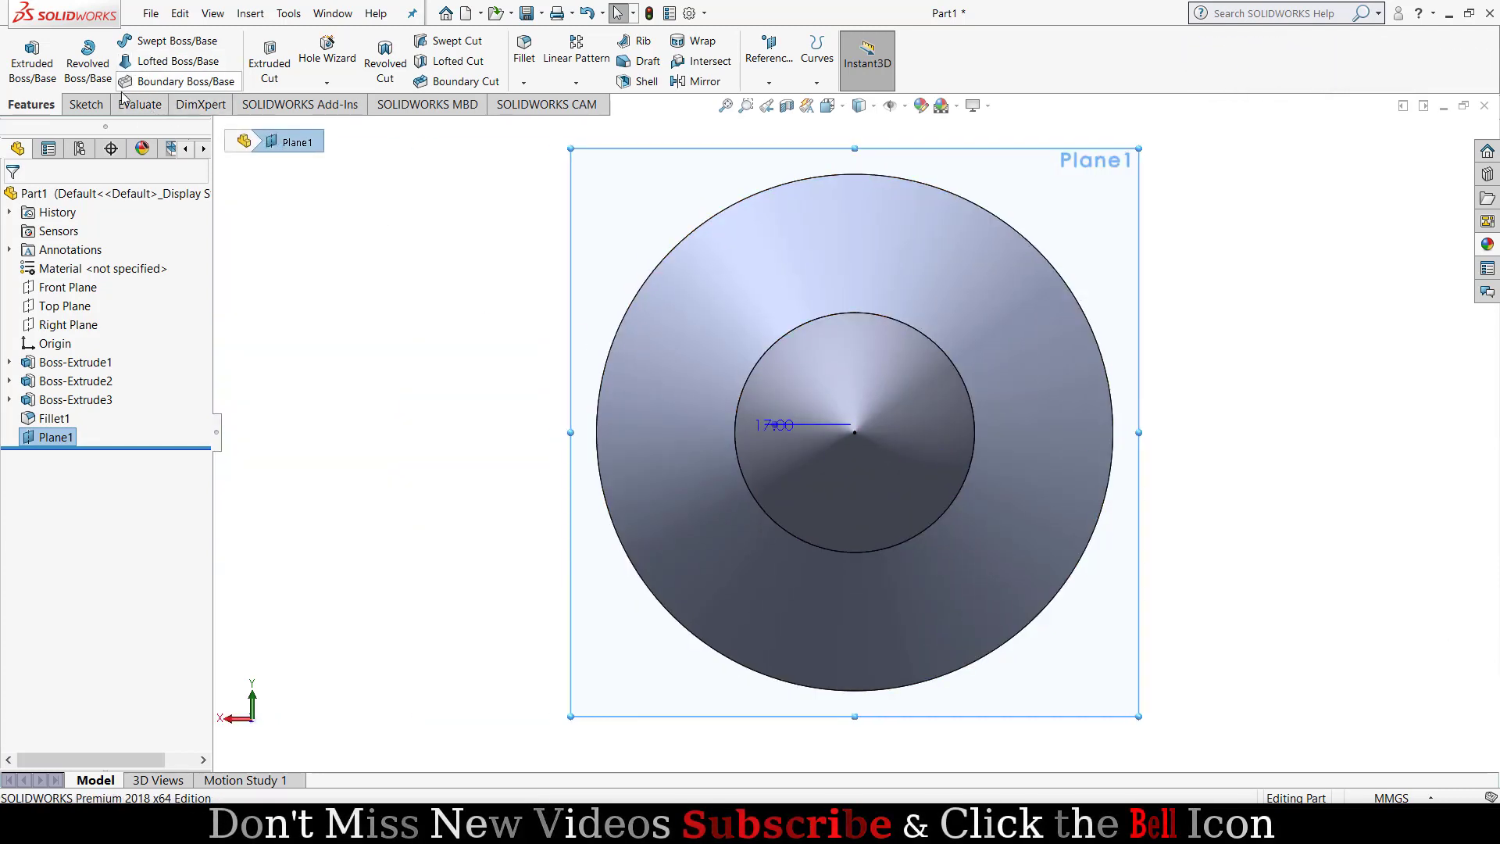
left_click(84, 104)
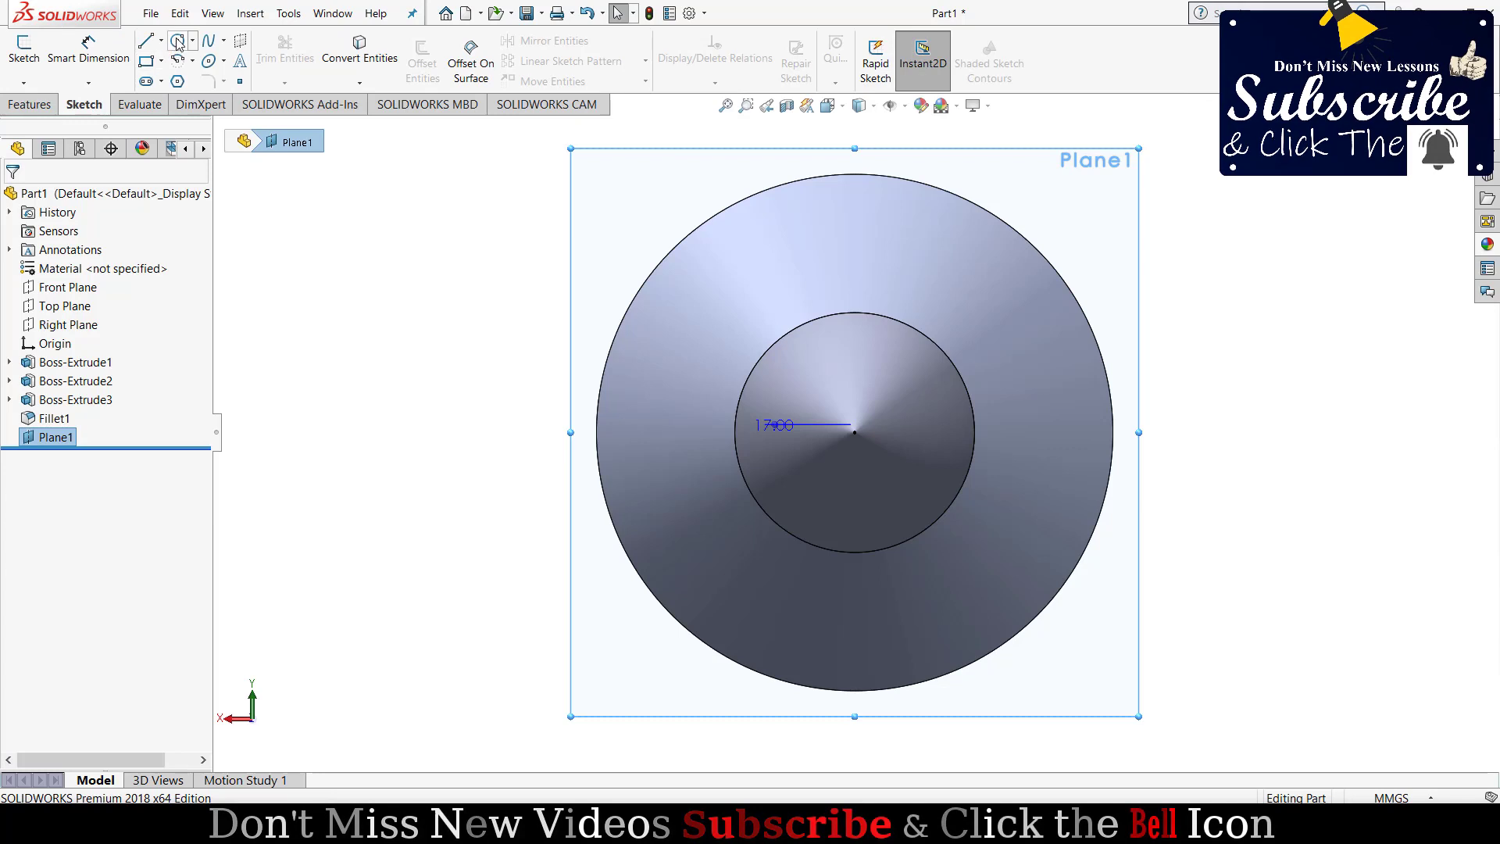
- Draw an origin-centred circle on Plane1, dimension it Ø3 mm, and exit Sketch4
left_click(179, 41)
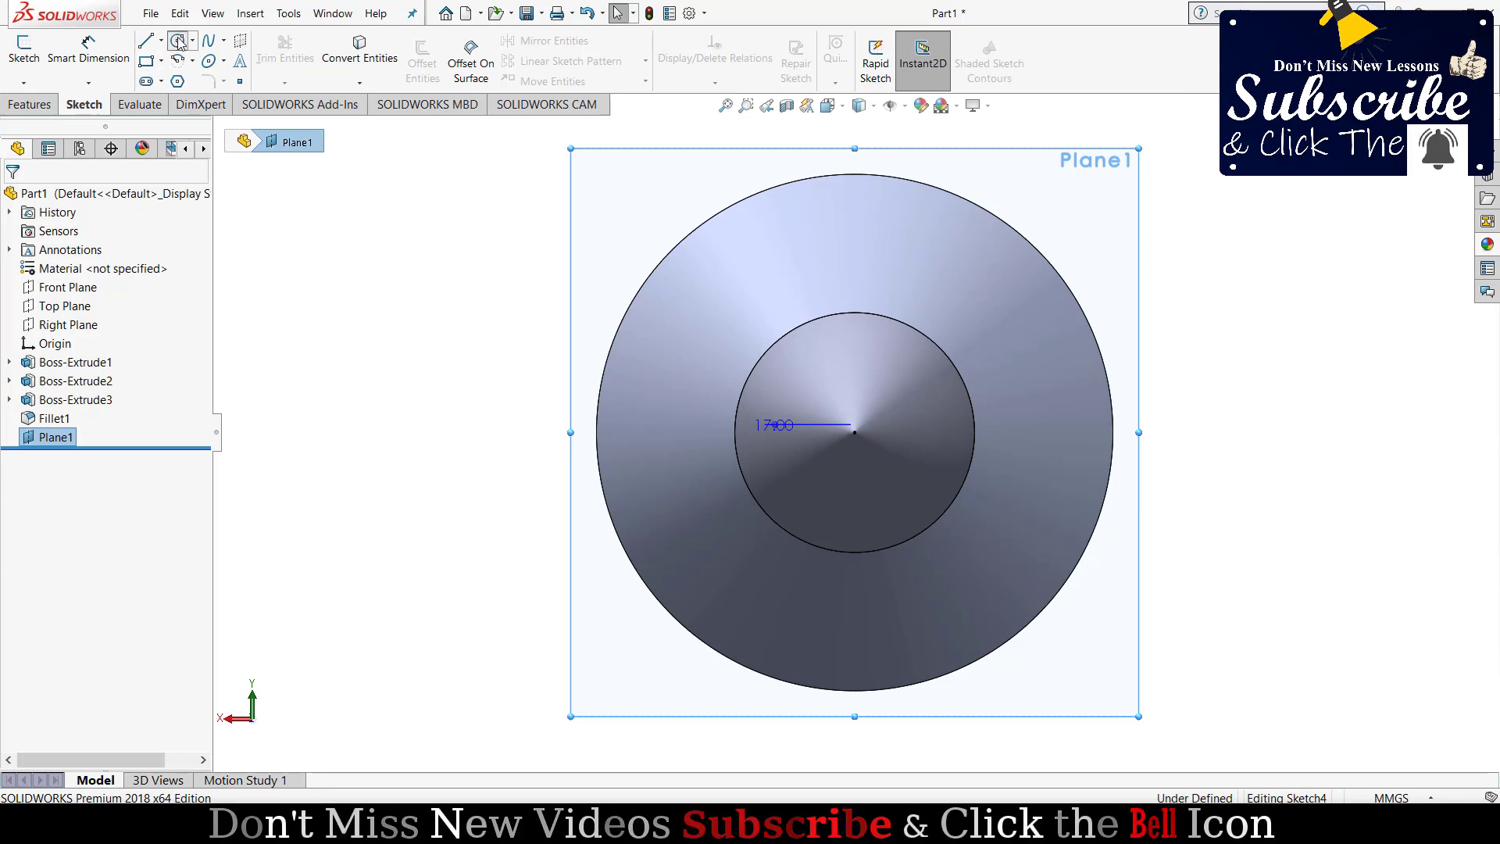
left_click(855, 433)
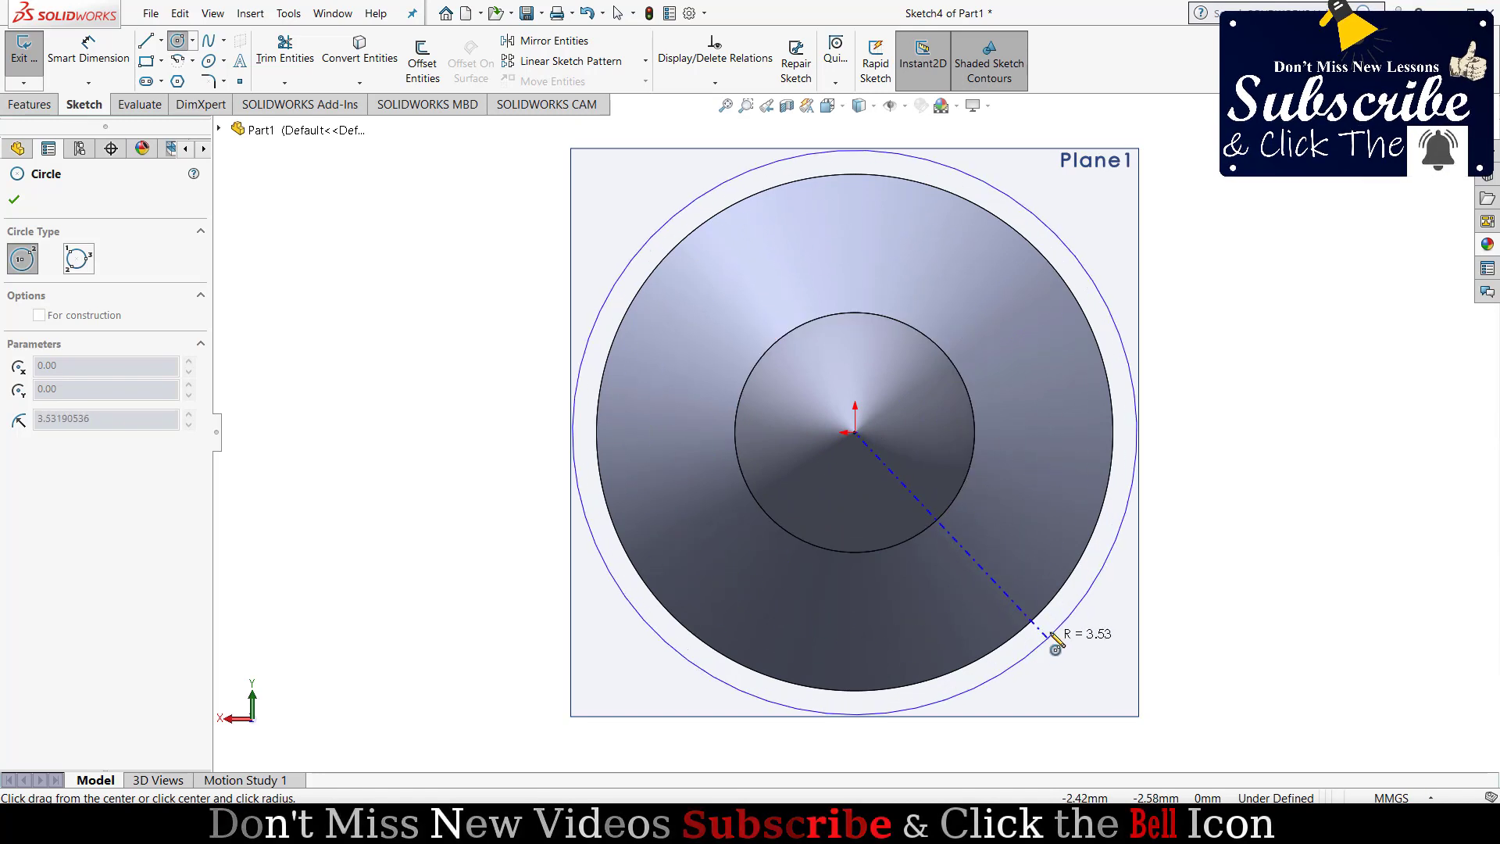
left_click(1054, 645)
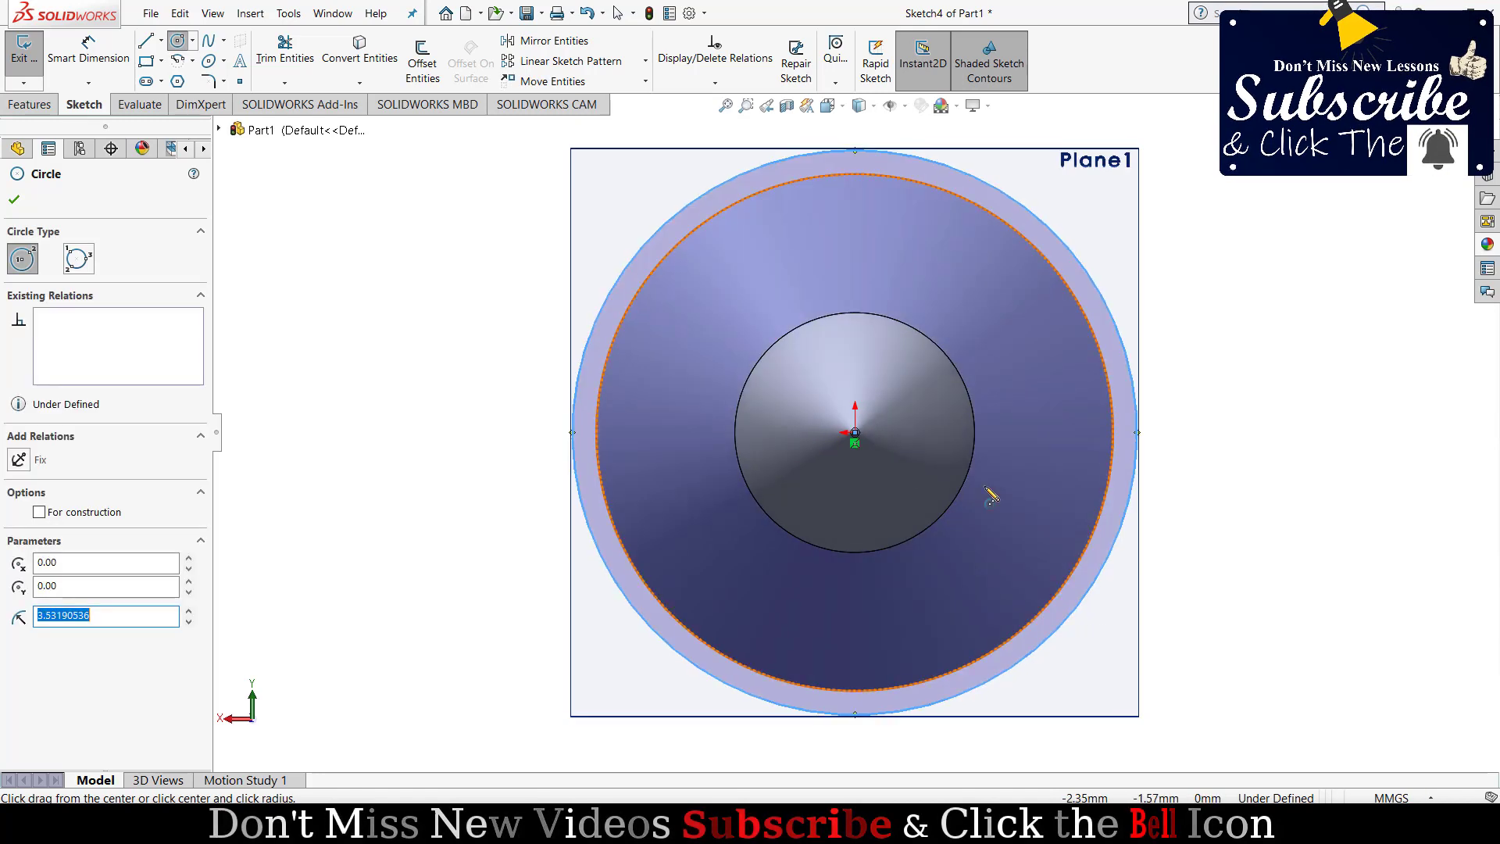
left_click(90, 60)
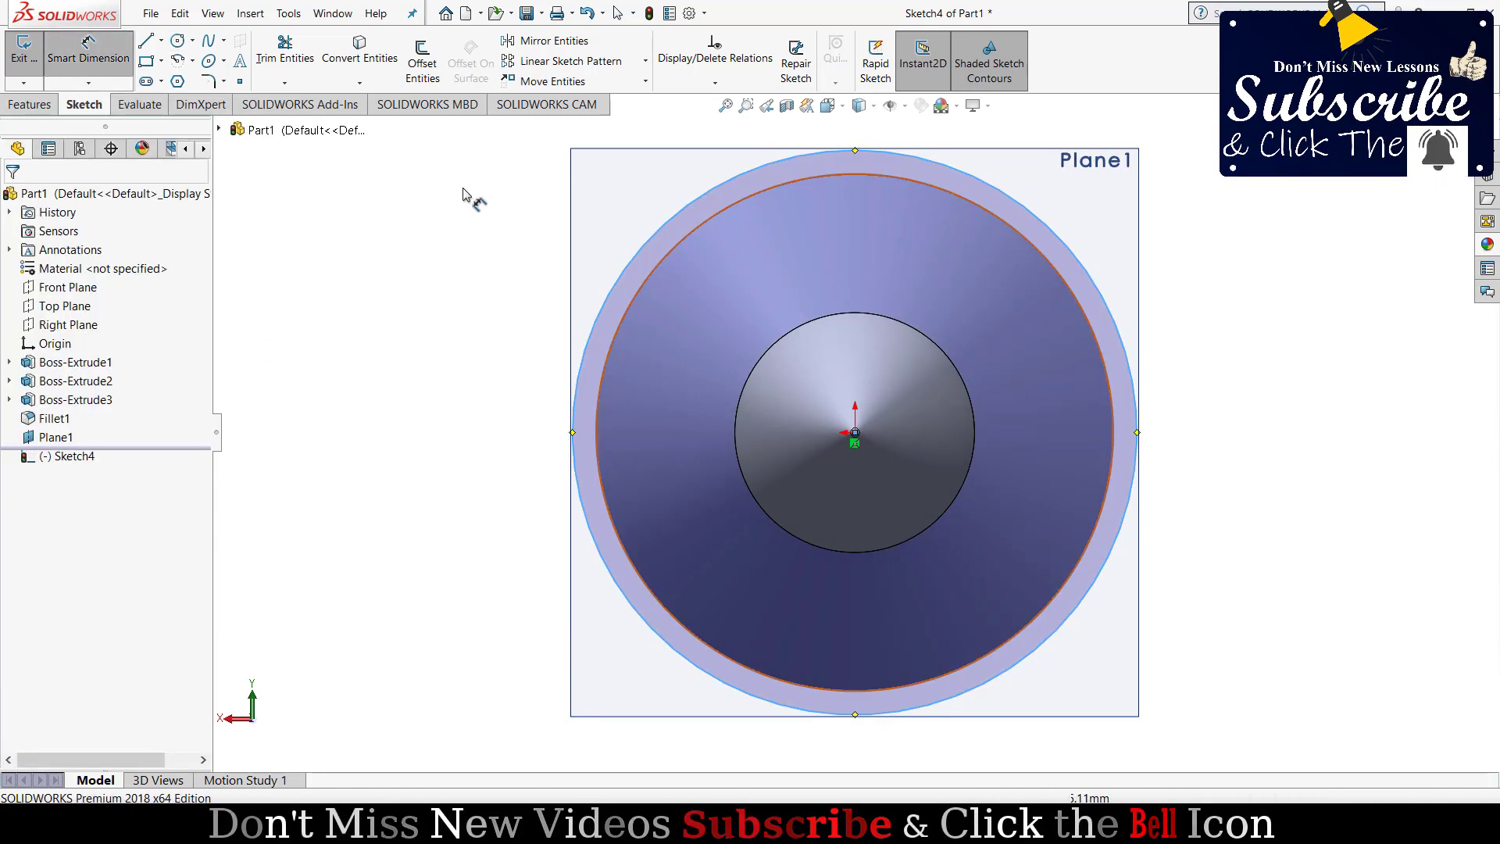
left_click(635, 252)
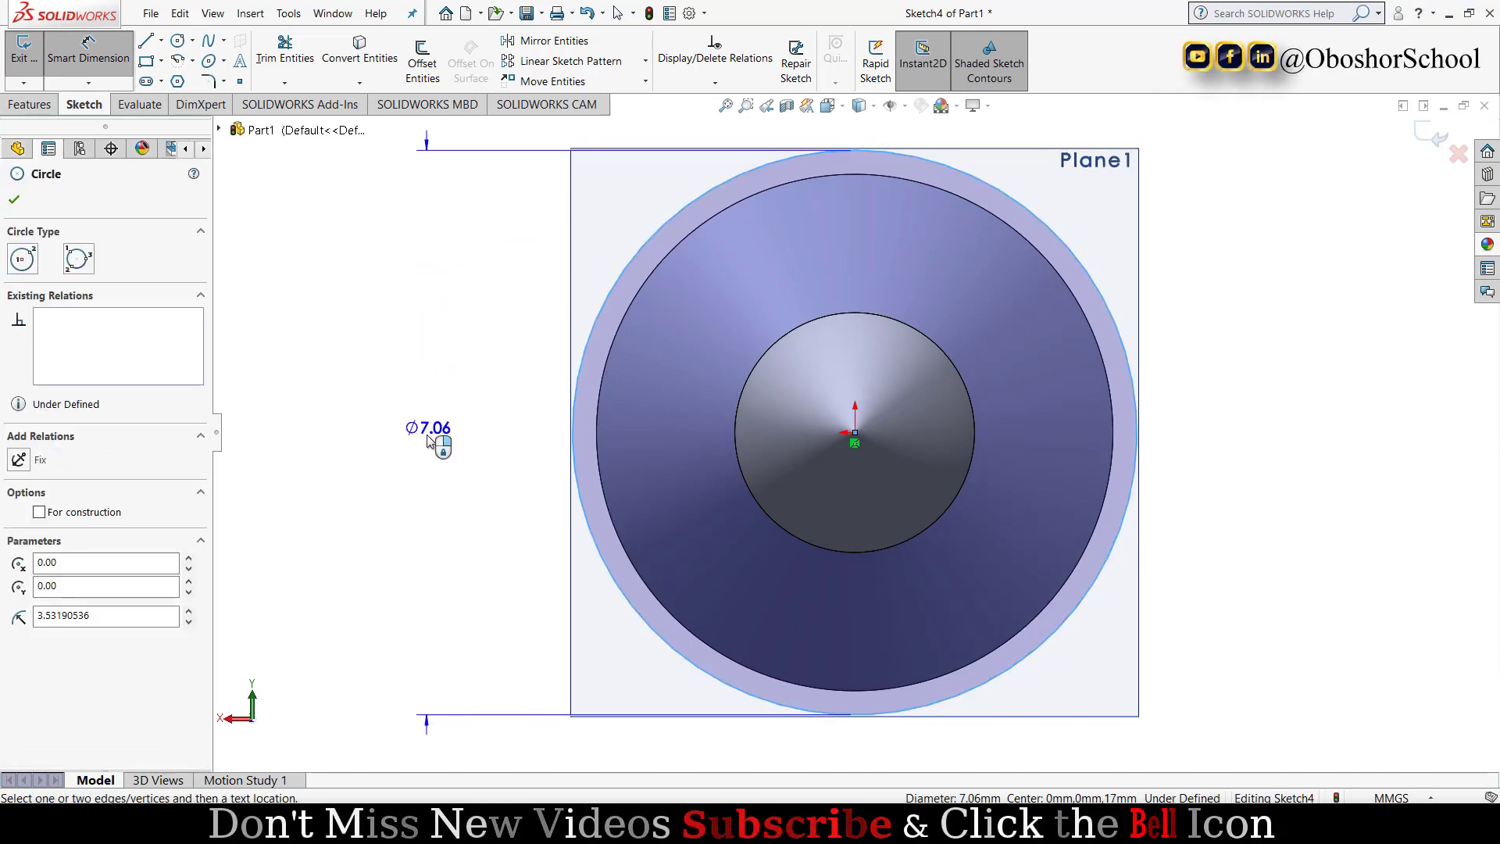
left_click(428, 444)
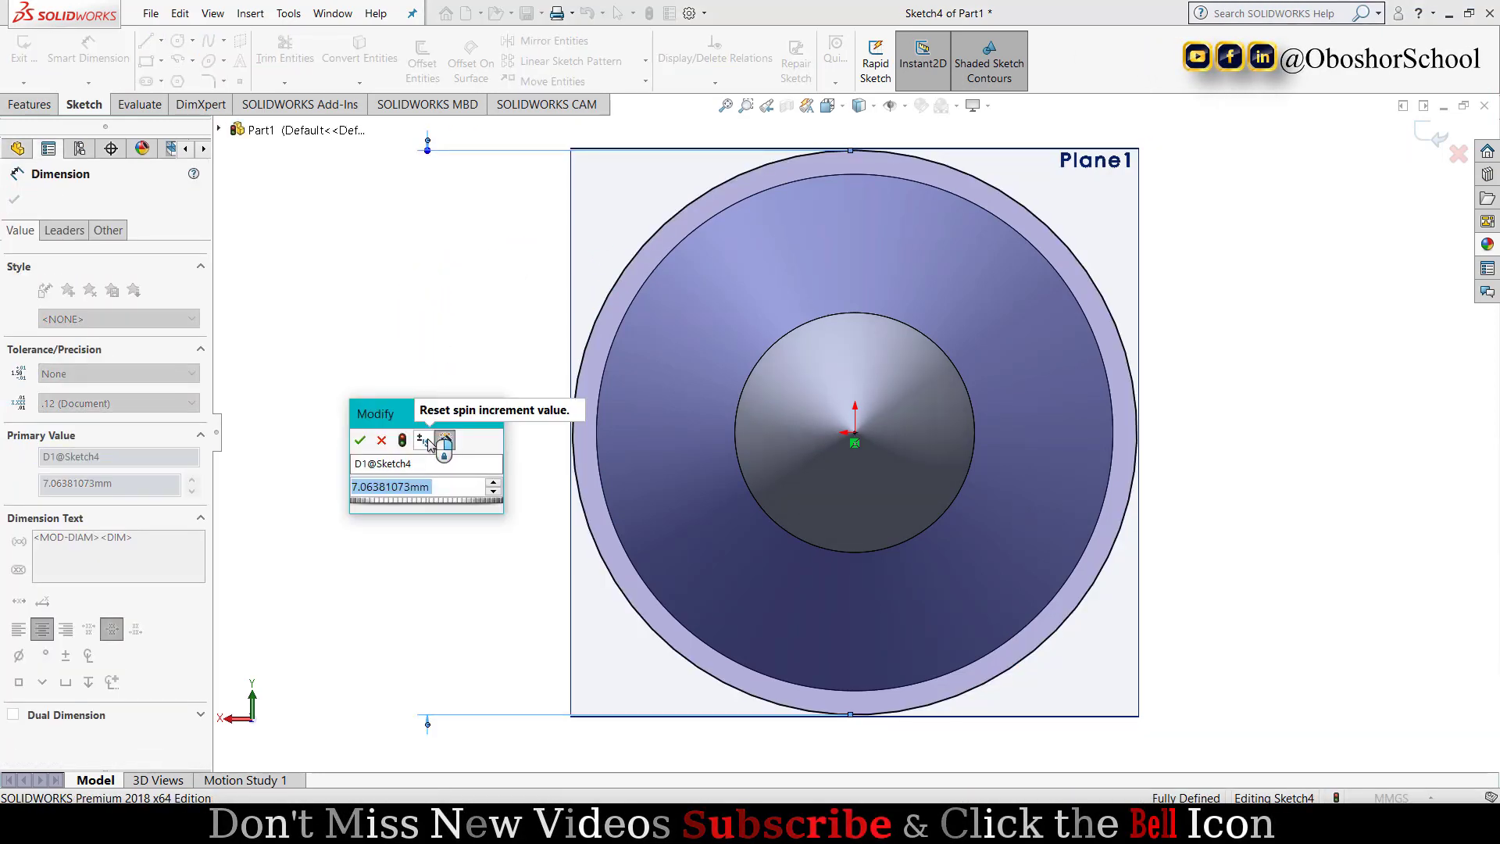
type("3")
key("Return")
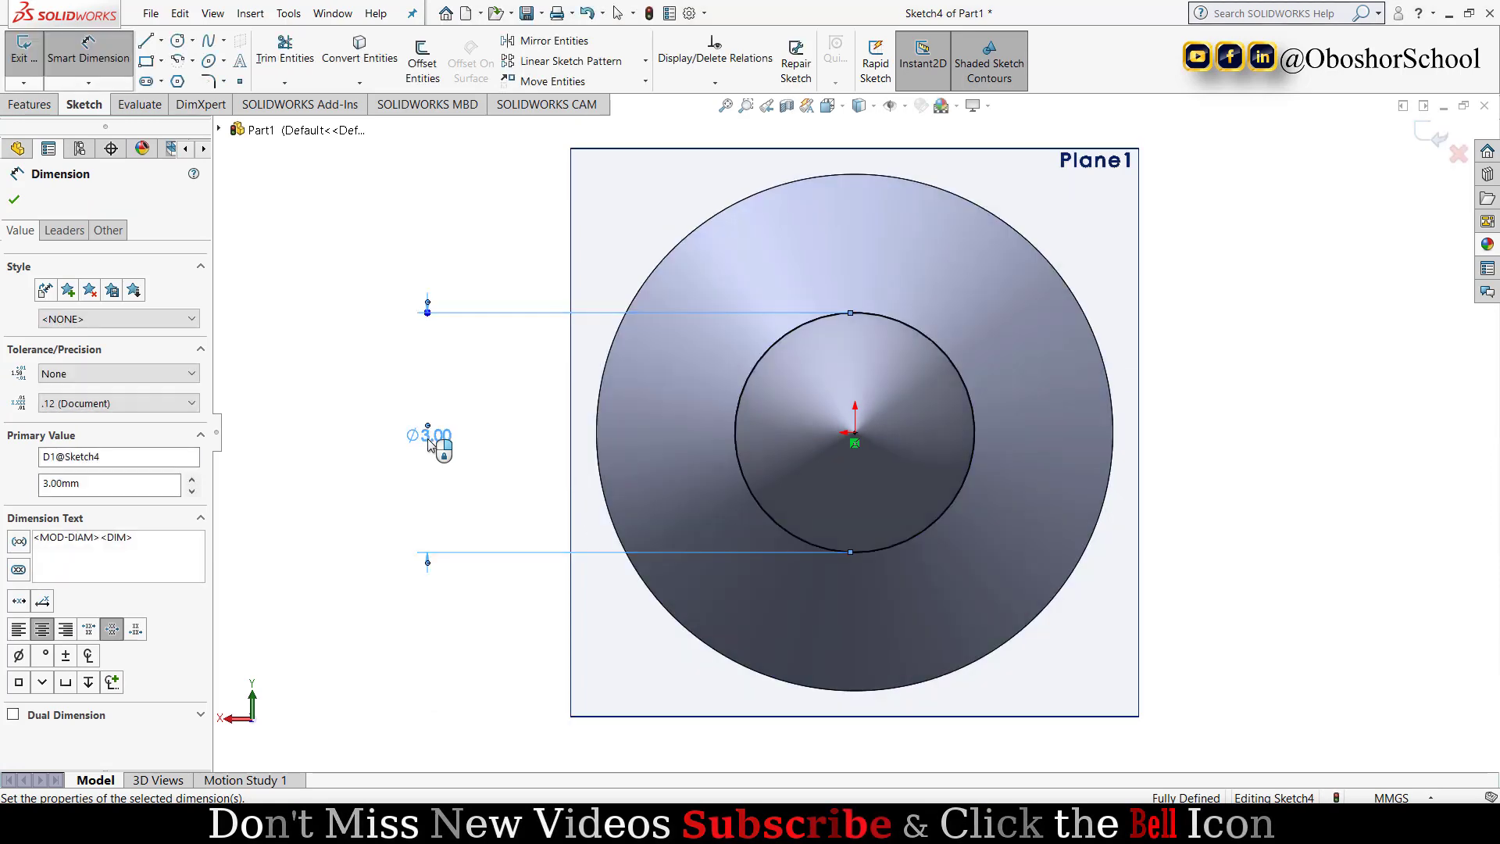
left_click(13, 200)
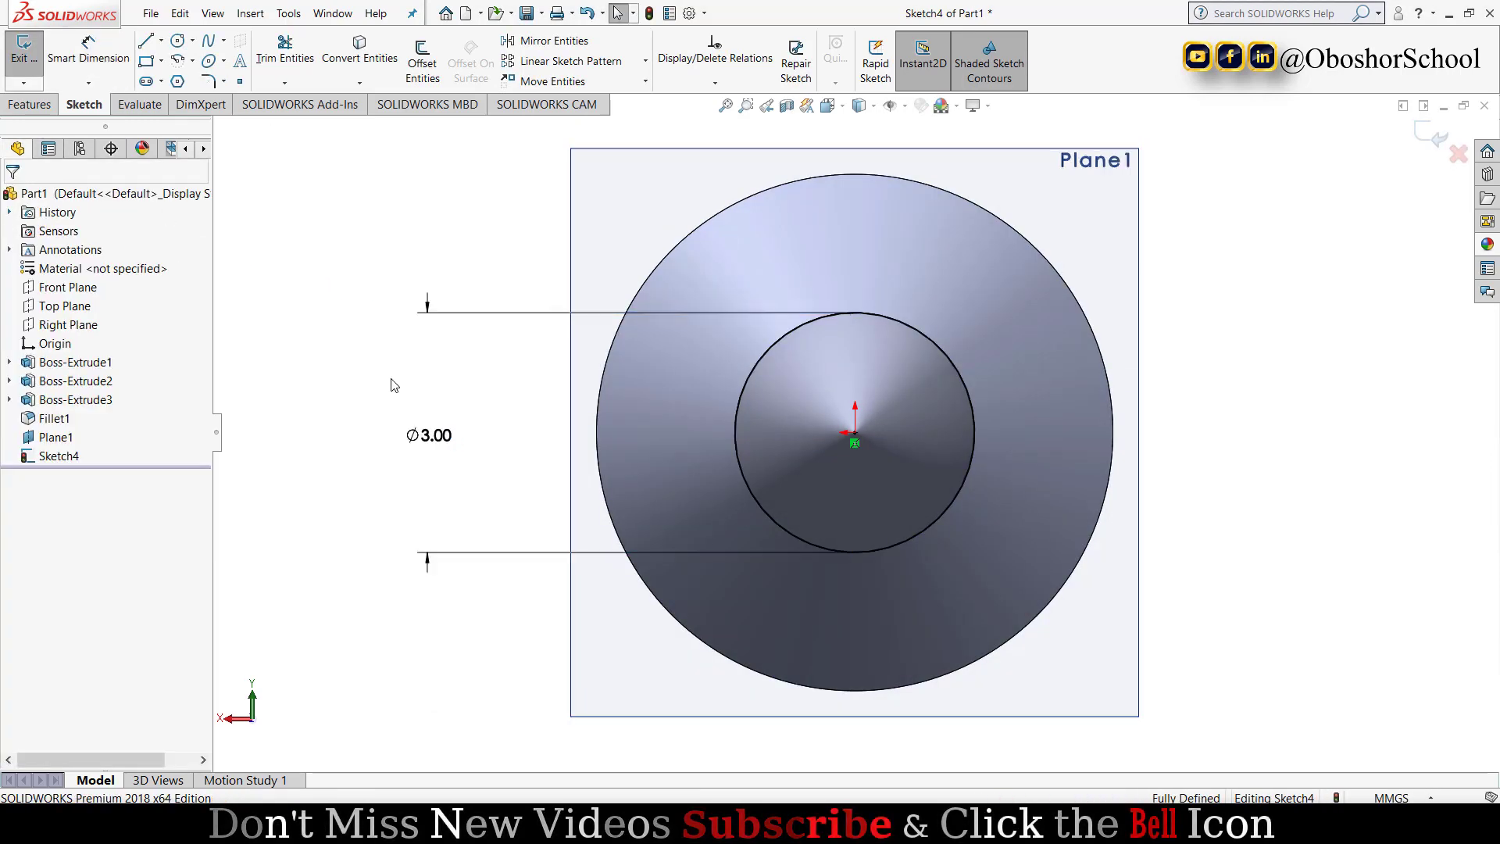
middle_click_drag(437, 383, 518, 410)
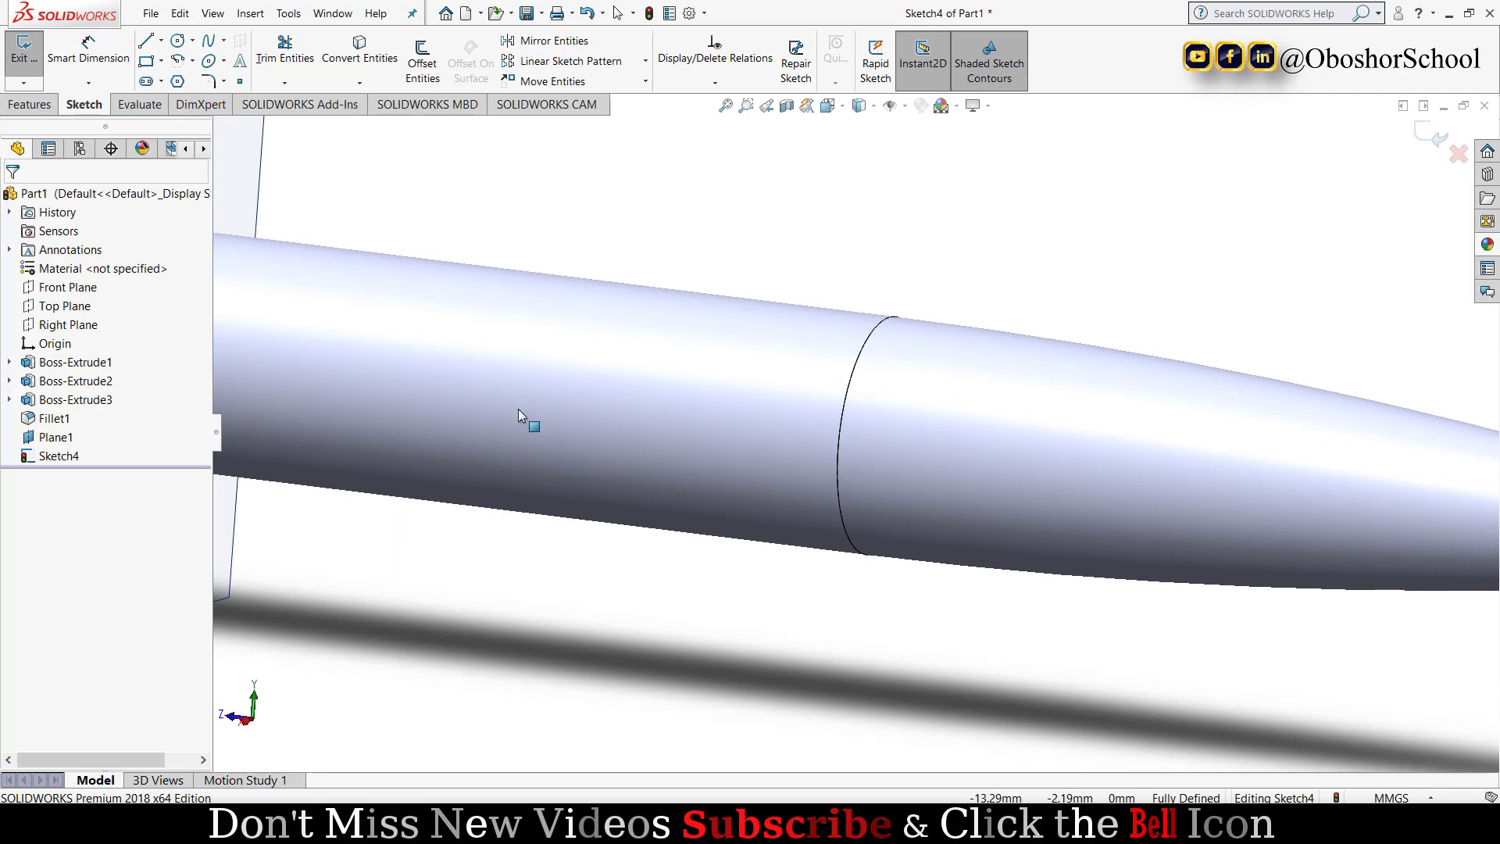
left_click(727, 106)
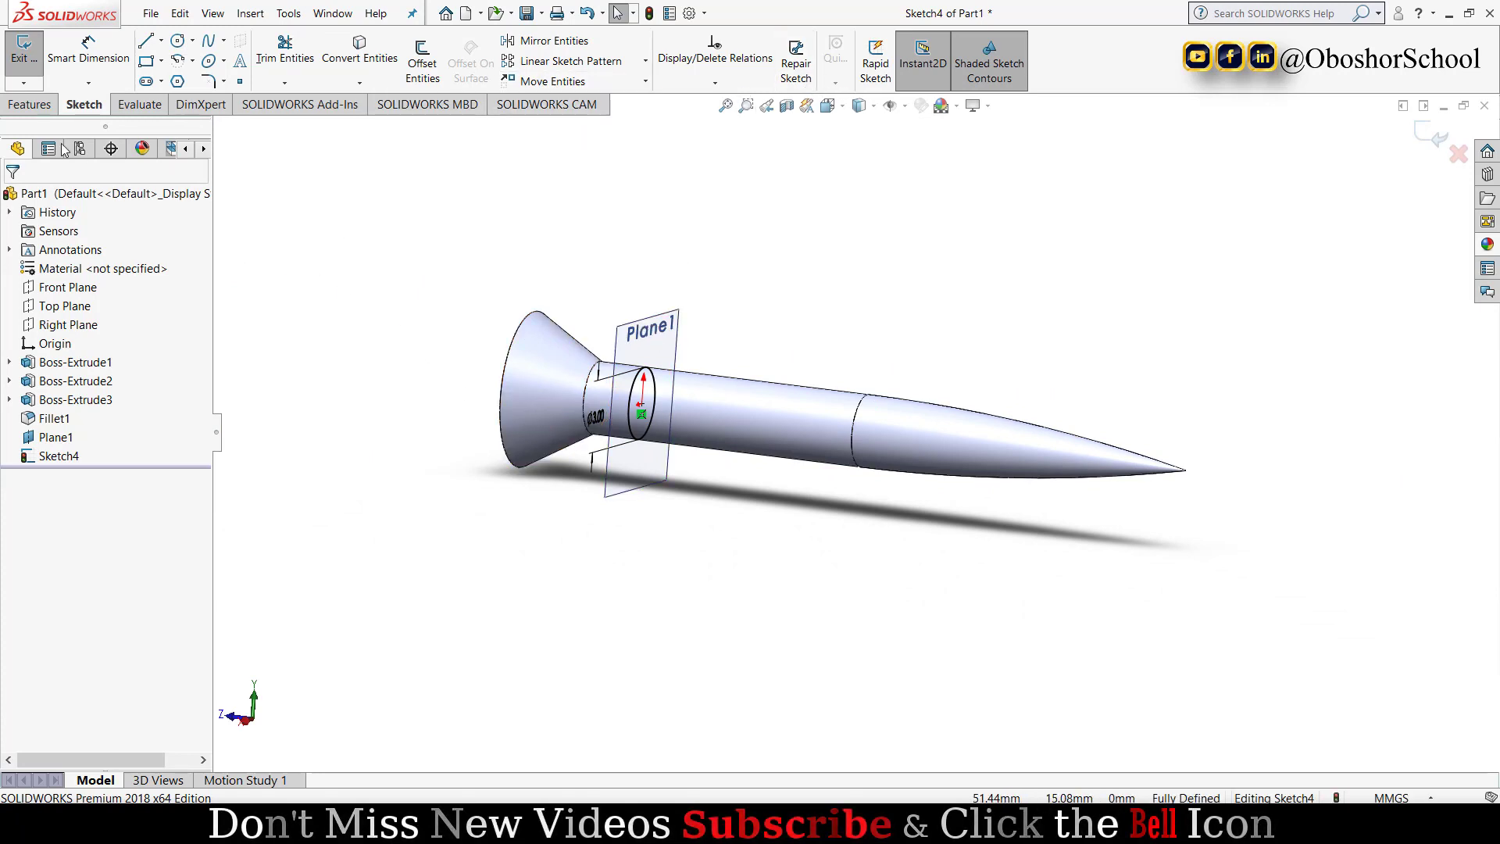
left_click(36, 106)
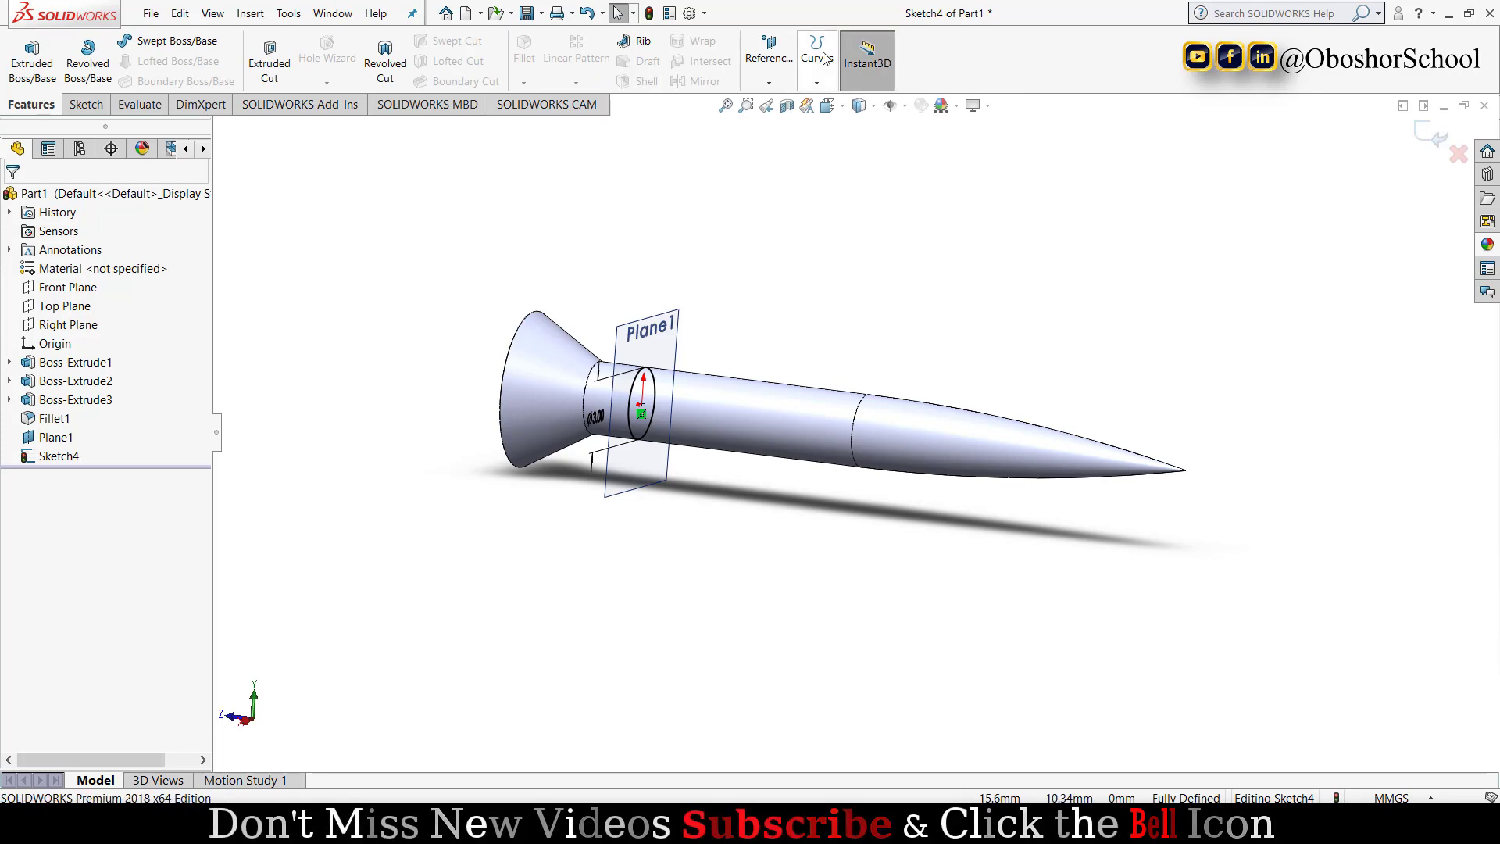
- Start a helix on Sketch4 with 2 mm pitch, 10 revolutions, reversed toward the tip
left_click(820, 86)
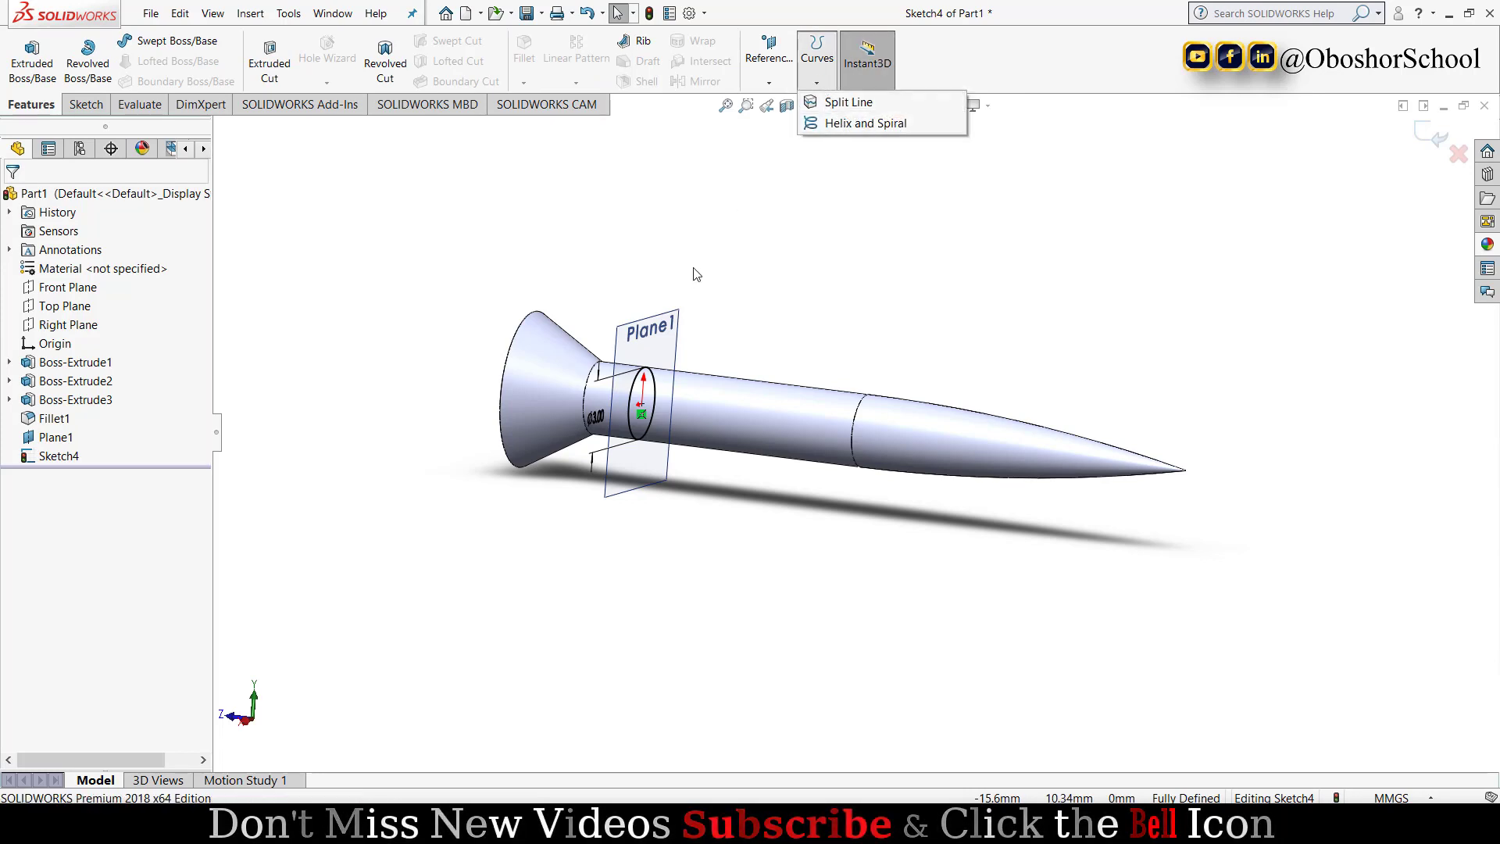
left_click(61, 457)
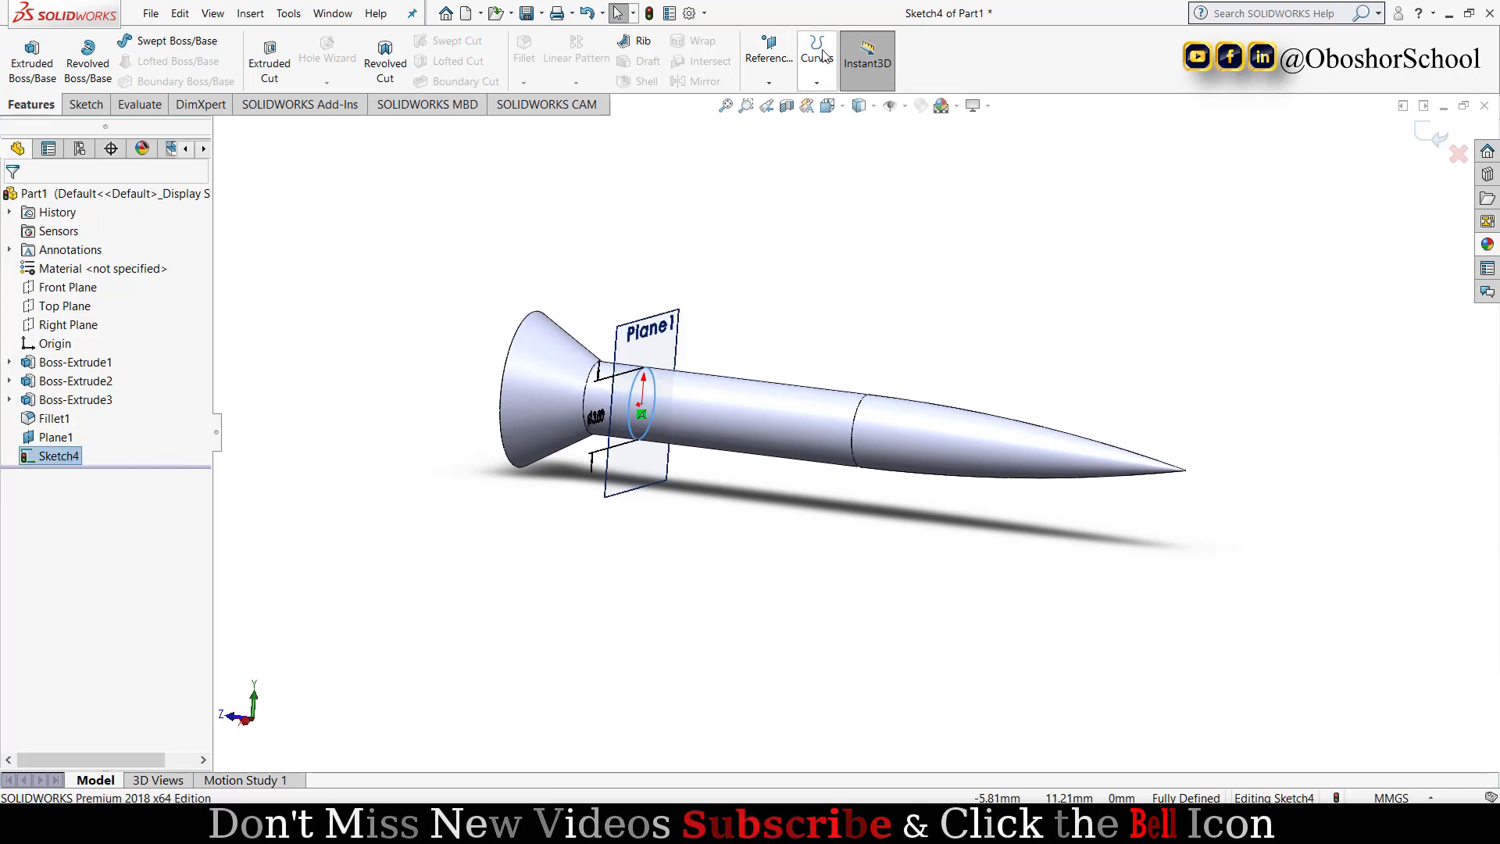
left_click(818, 83)
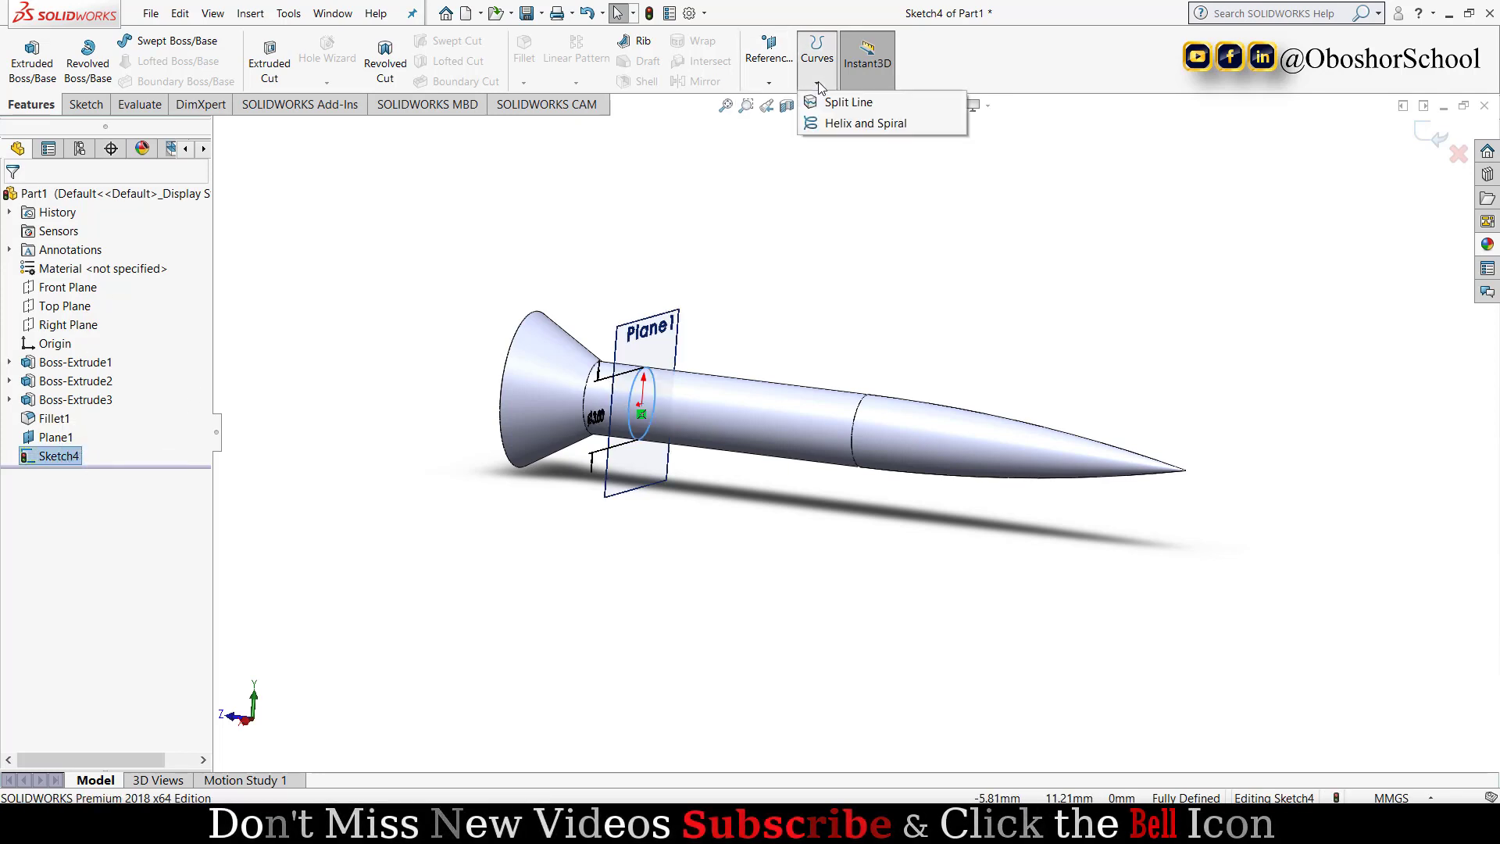
left_click(842, 125)
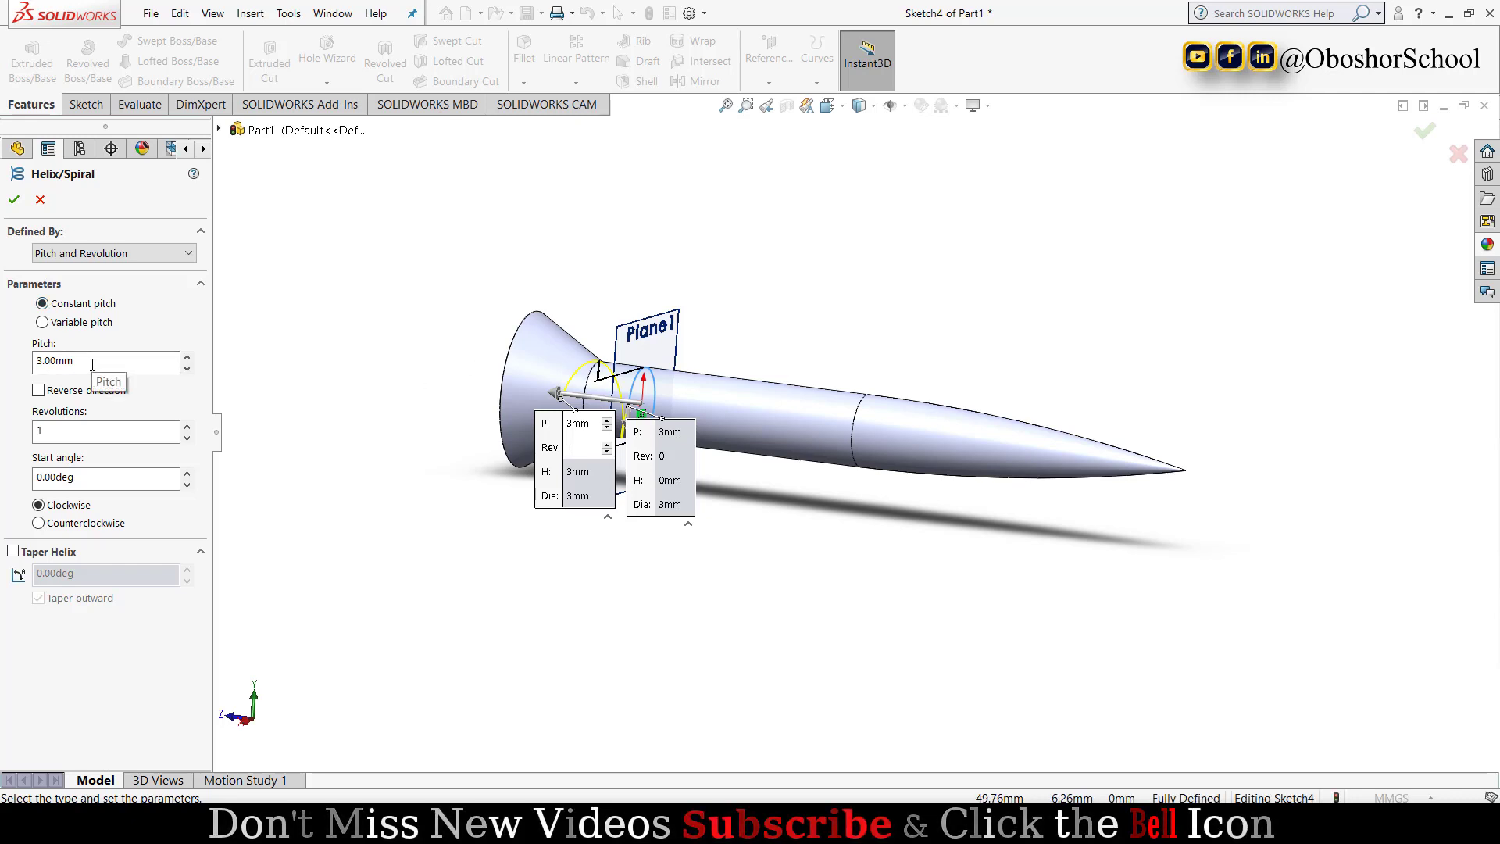
left_click_drag(93, 364, 43, 374)
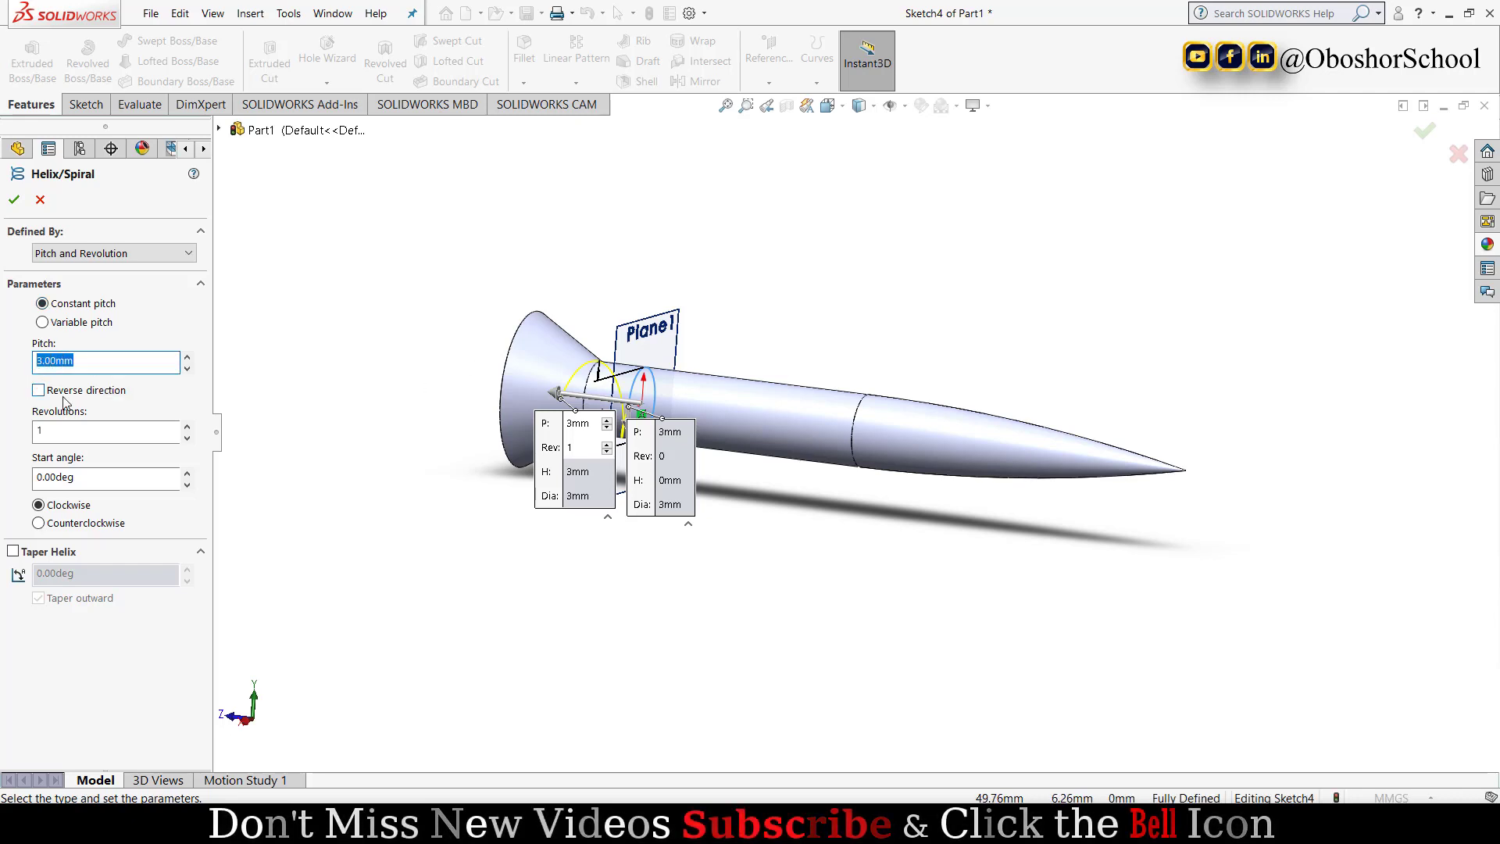
type("2")
key("Return")
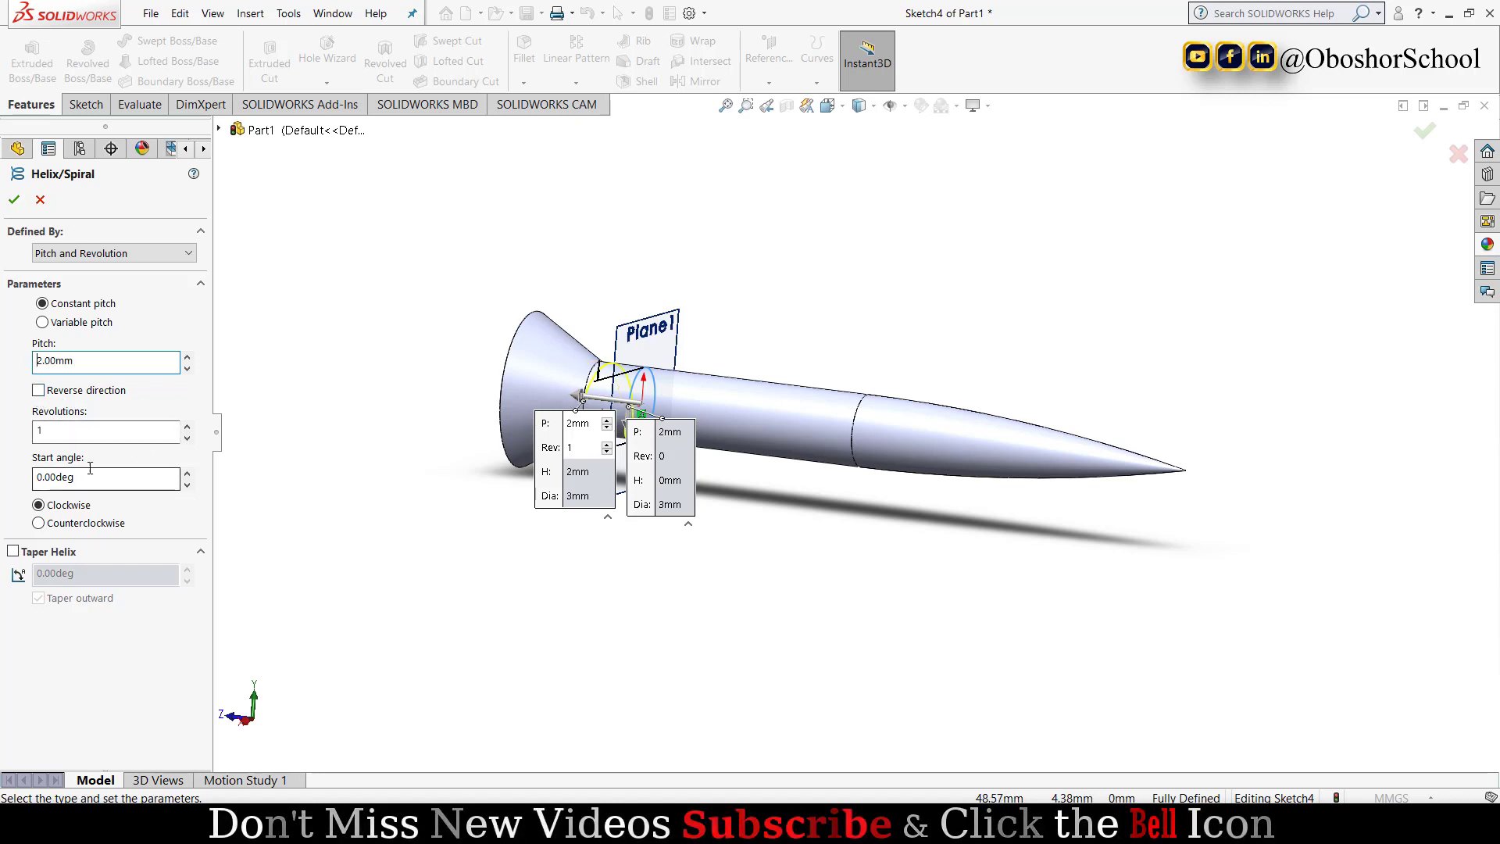
left_click(34, 440)
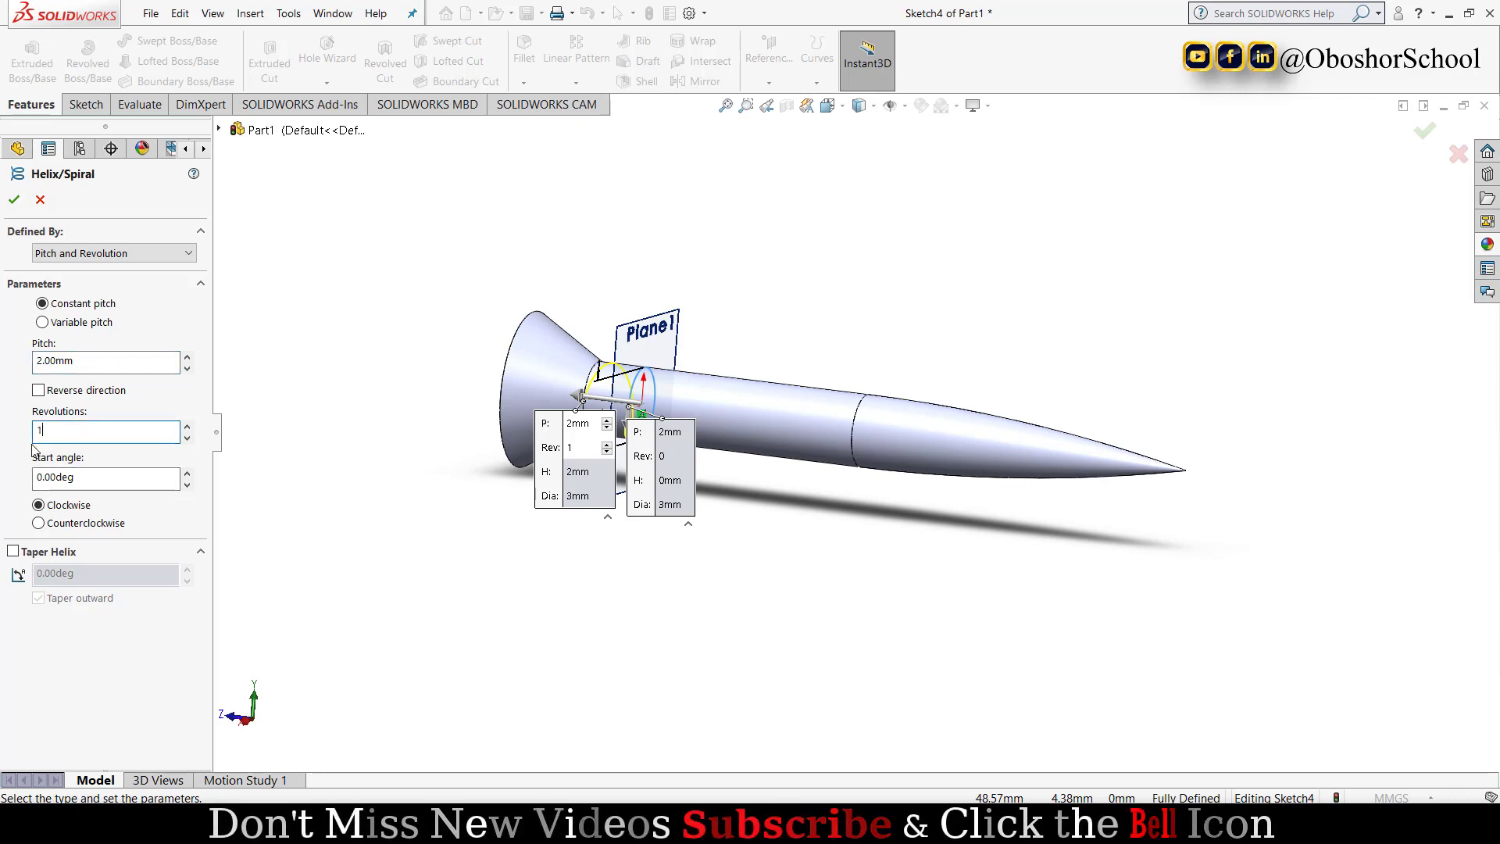
type("0")
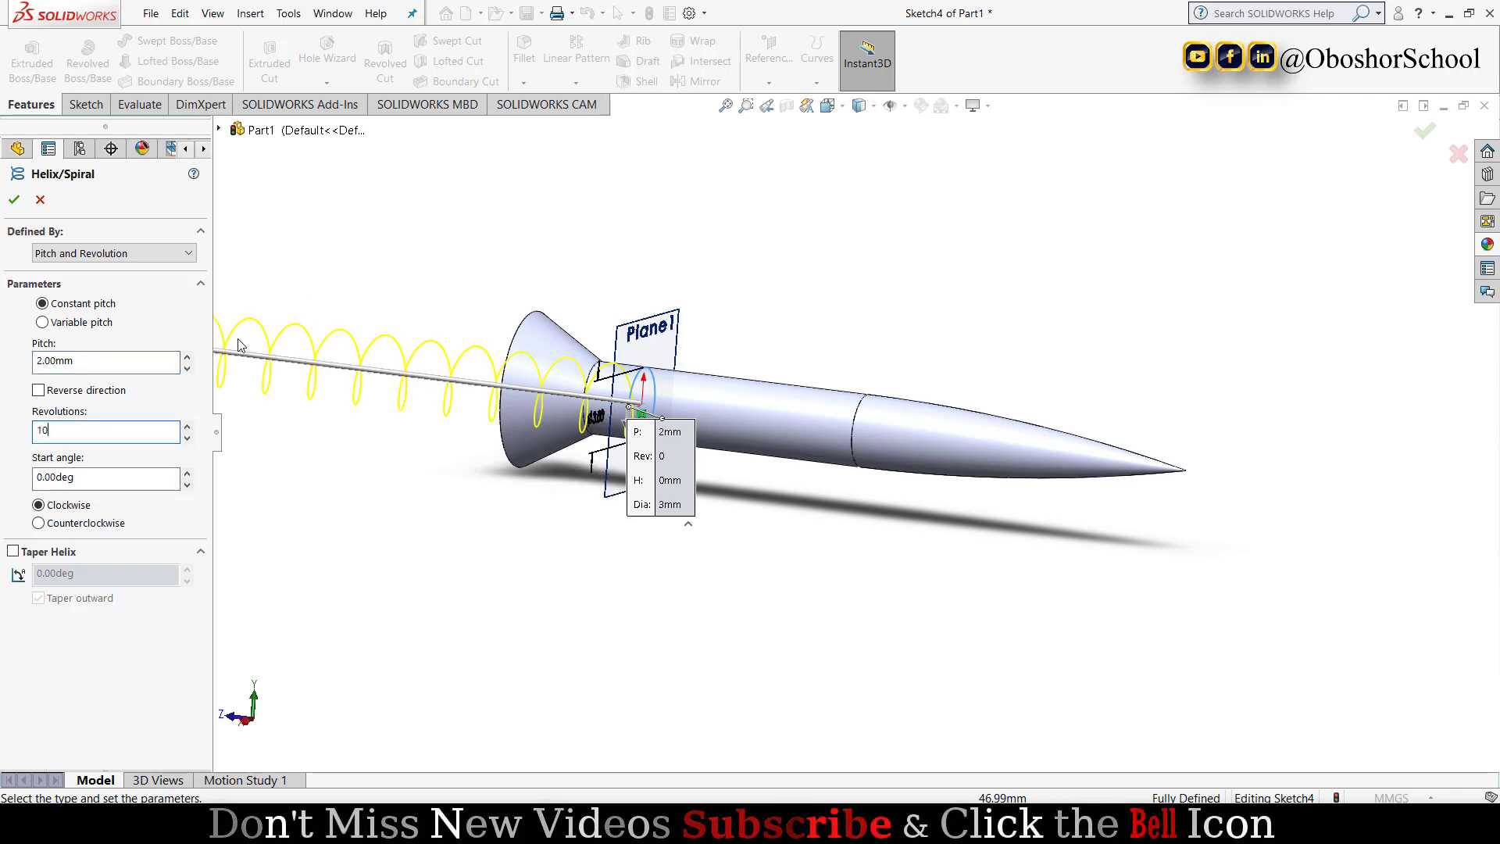
left_click(39, 390)
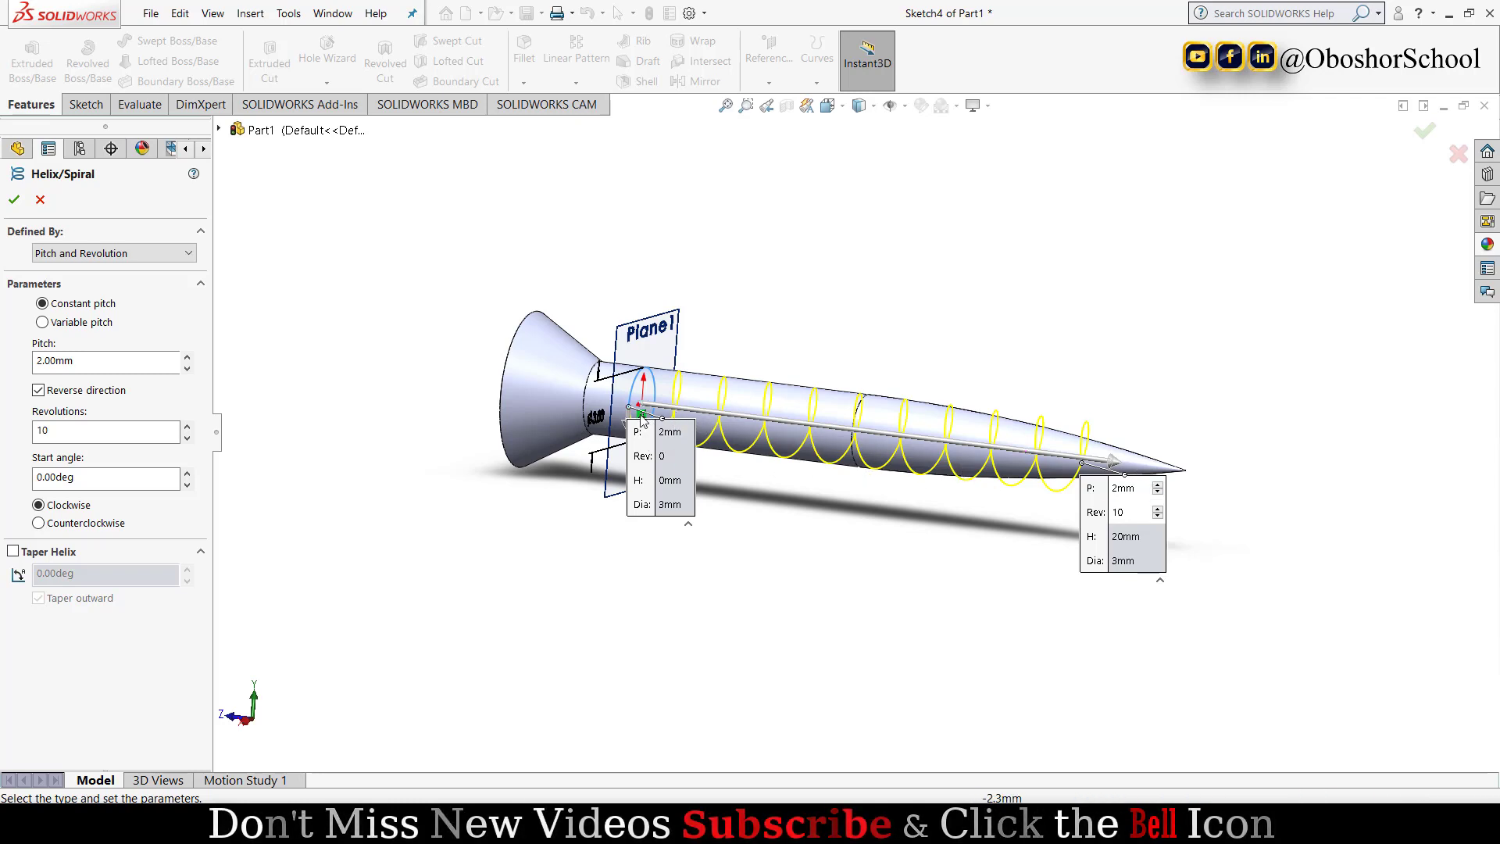
- Switch to variable pitch; set region 2 to 6 revolutions, region 3 to 7 revolutions at 2.6 mm diameter
left_click(43, 323)
type("2")
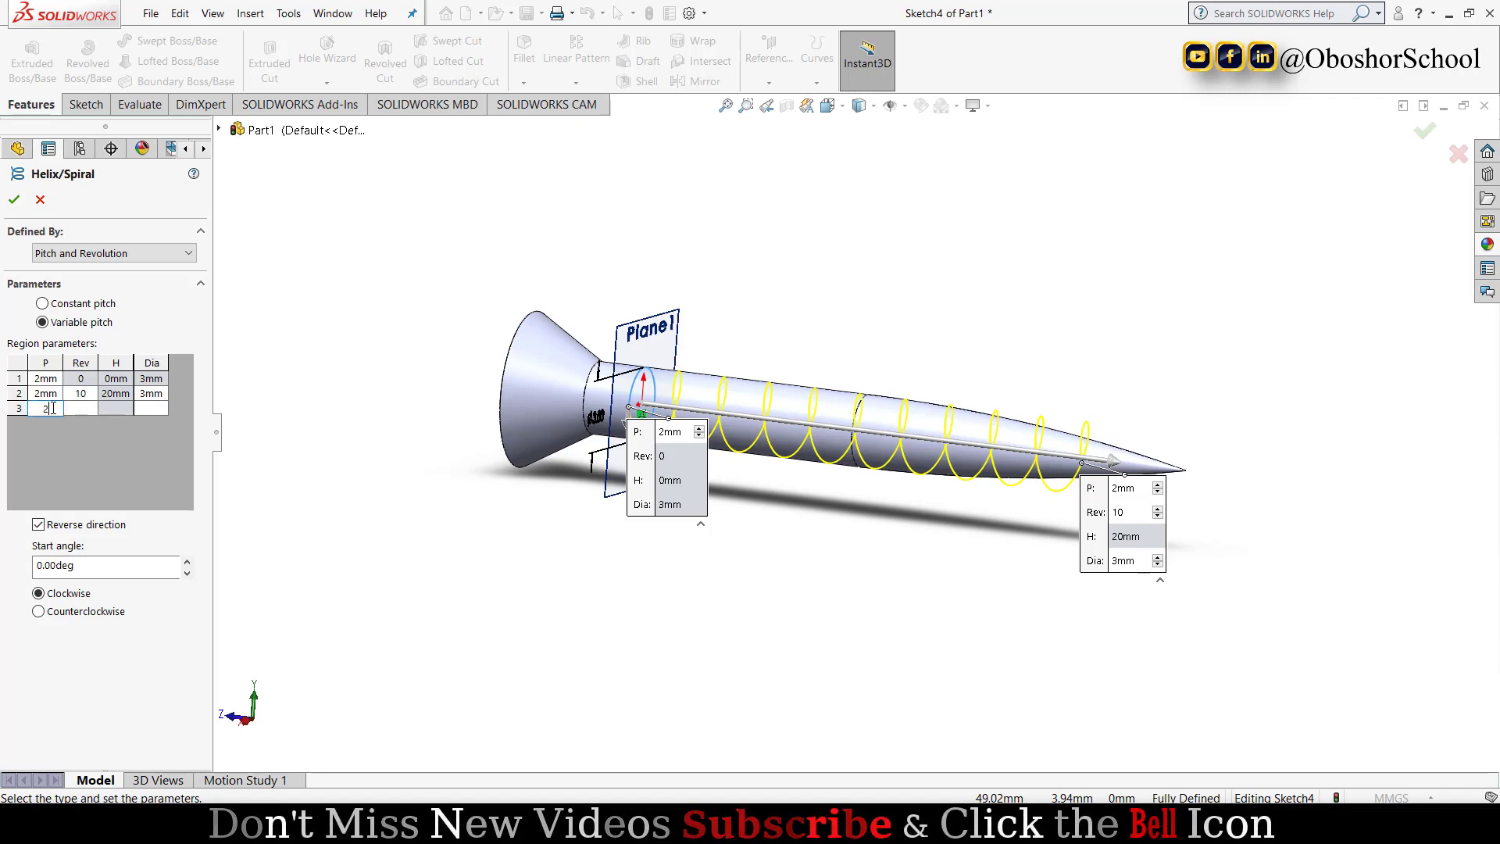
left_click(84, 409)
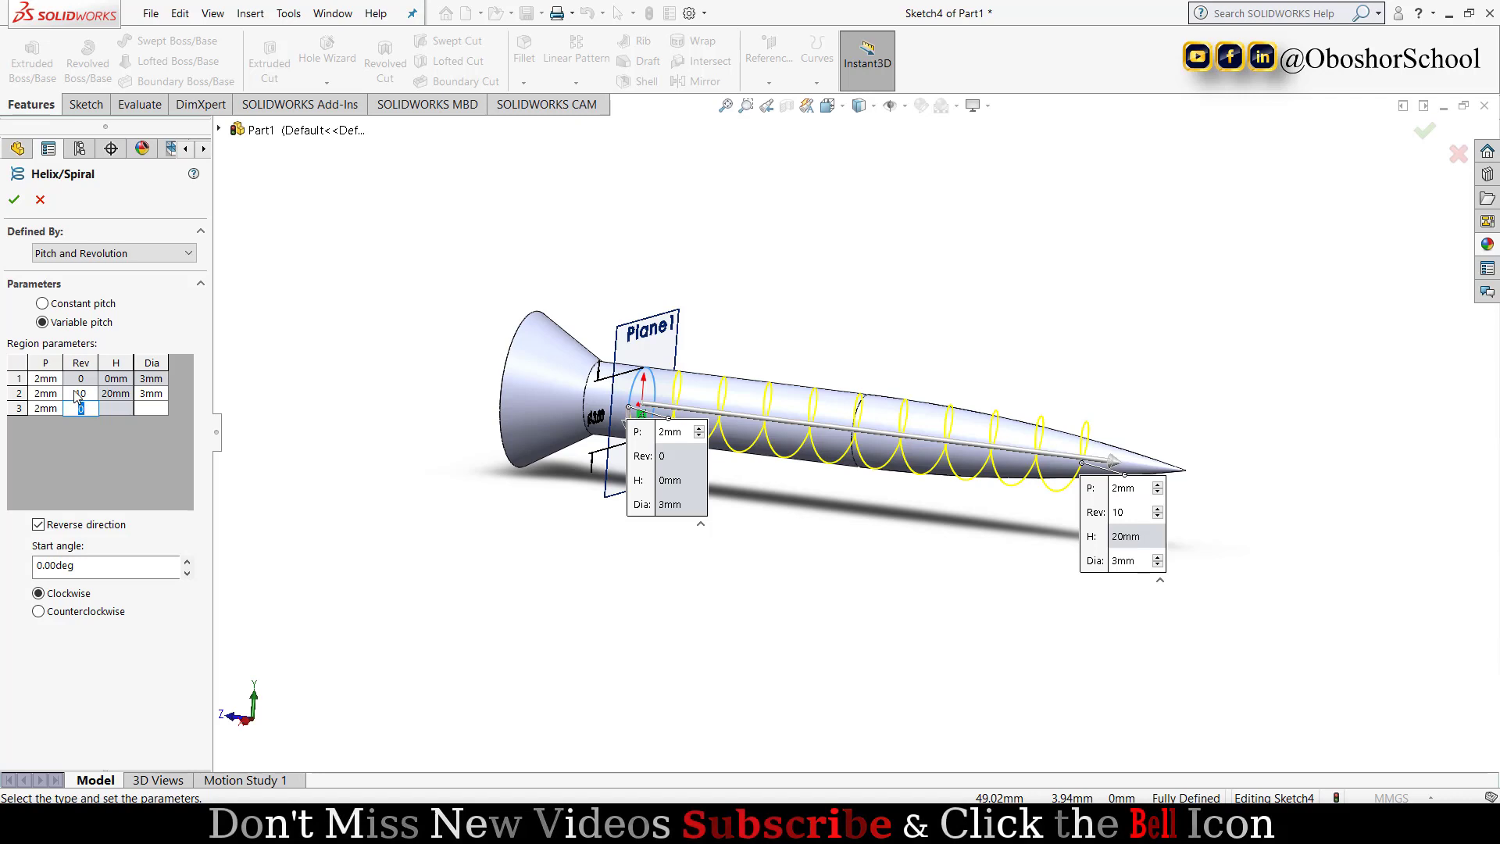
left_click(86, 394)
type("6")
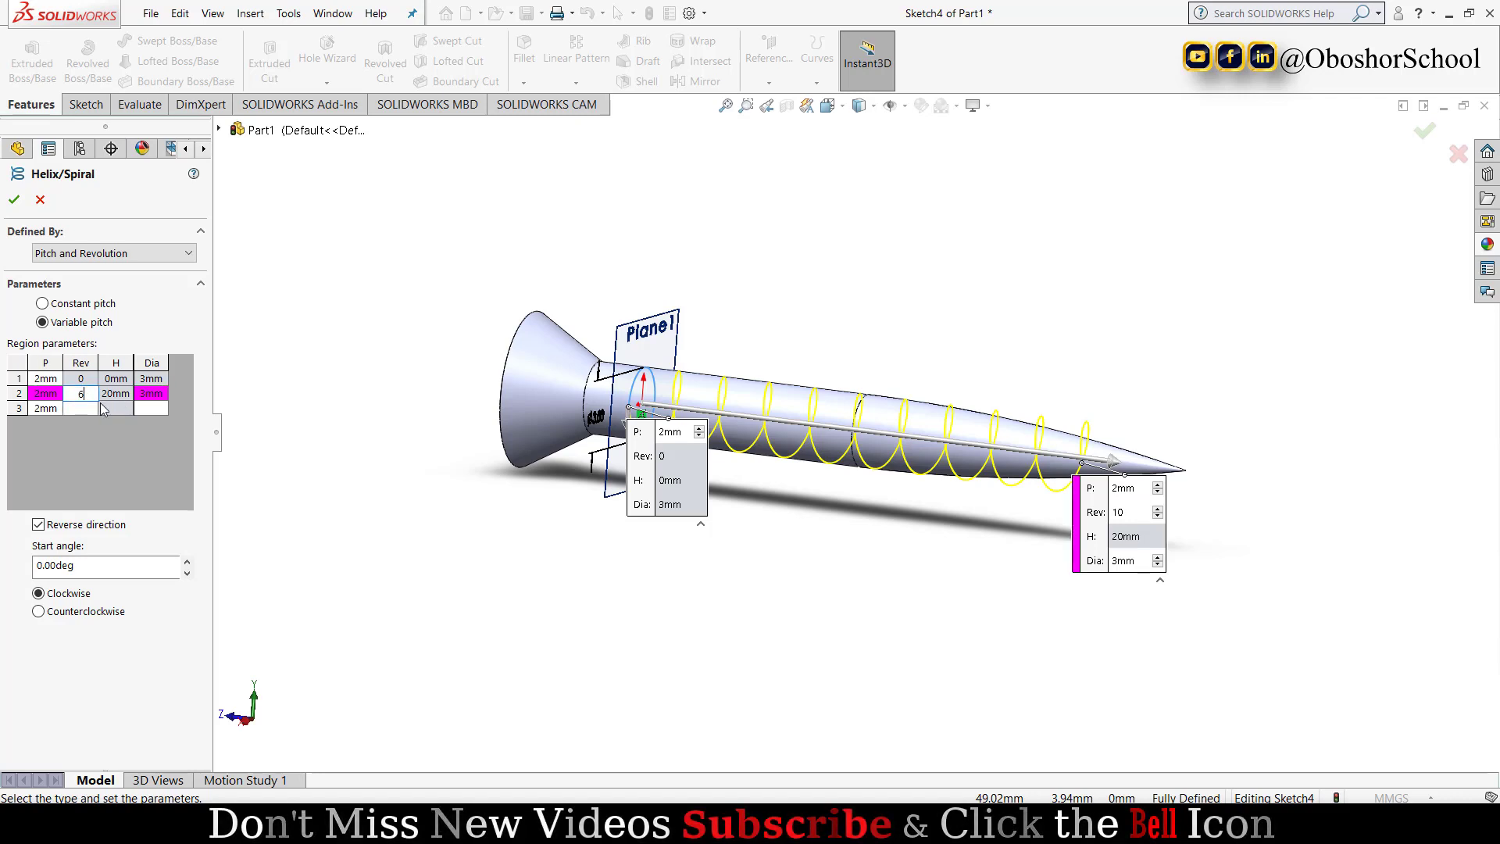
left_click(84, 409)
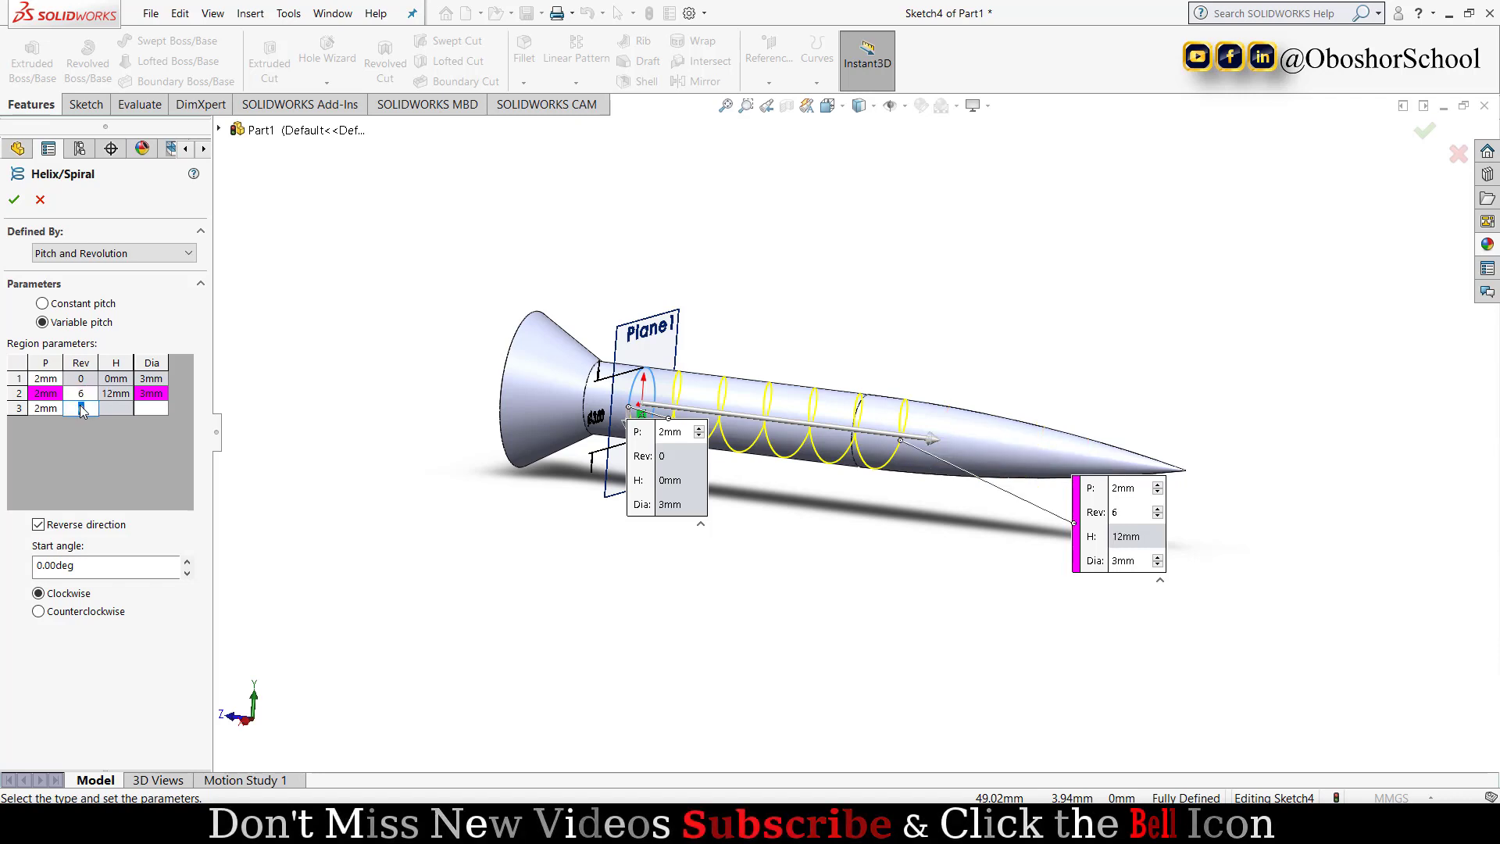
type("7")
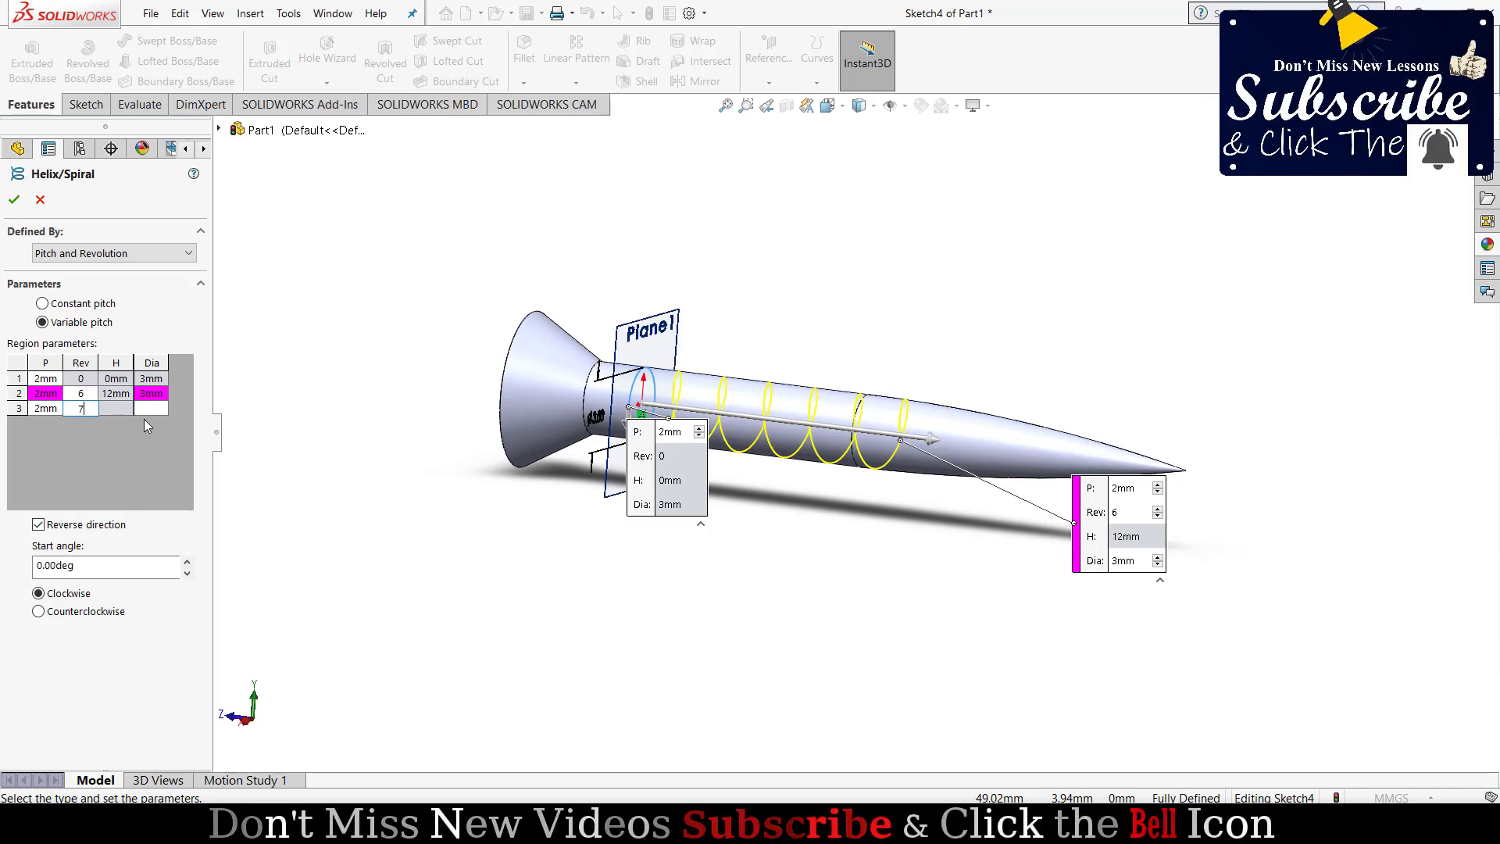
left_click(146, 411)
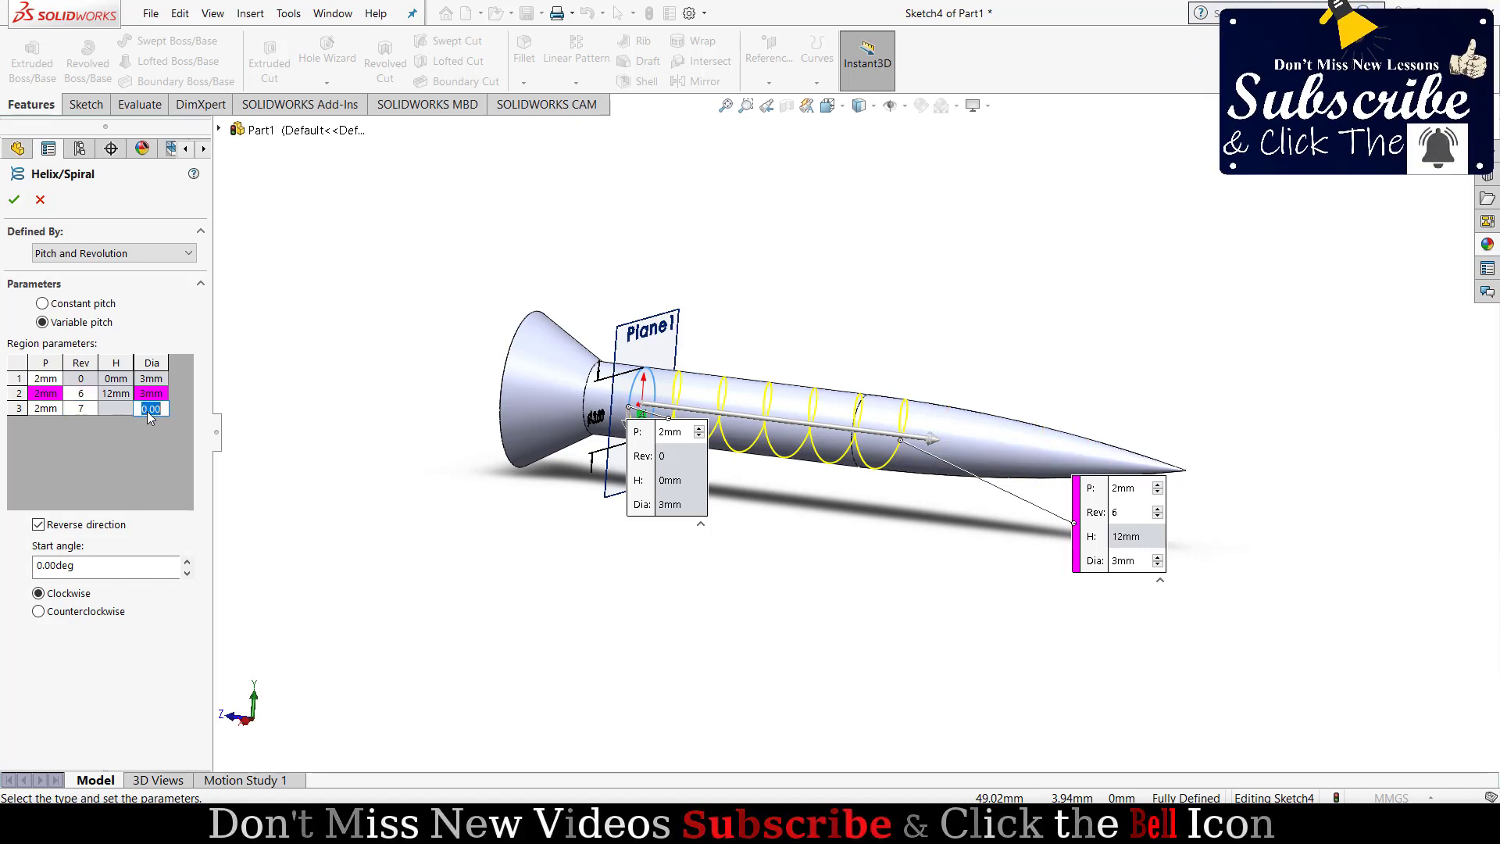
type("2.6mm")
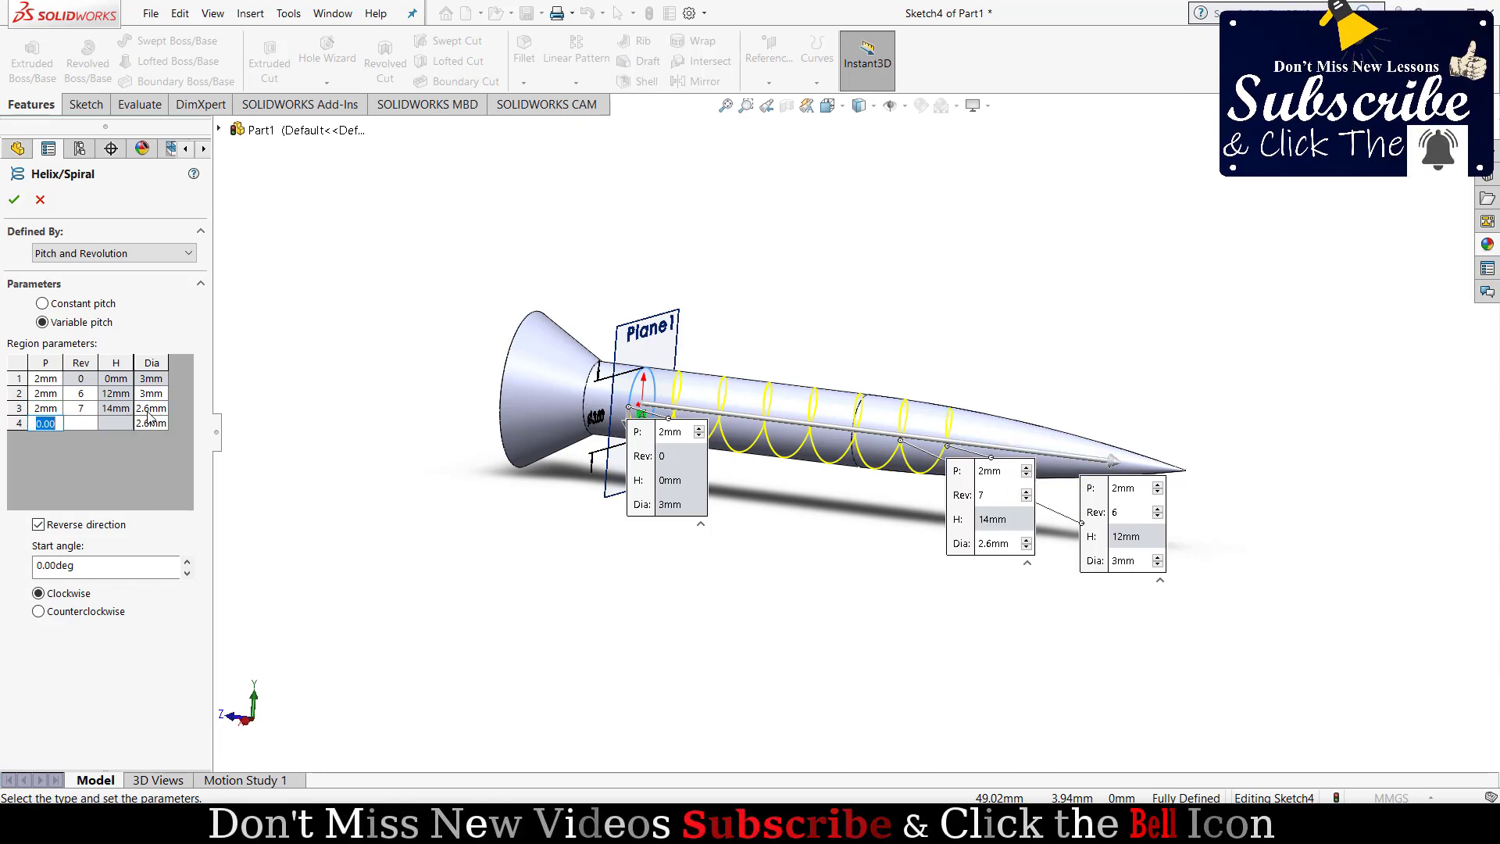
key("Return")
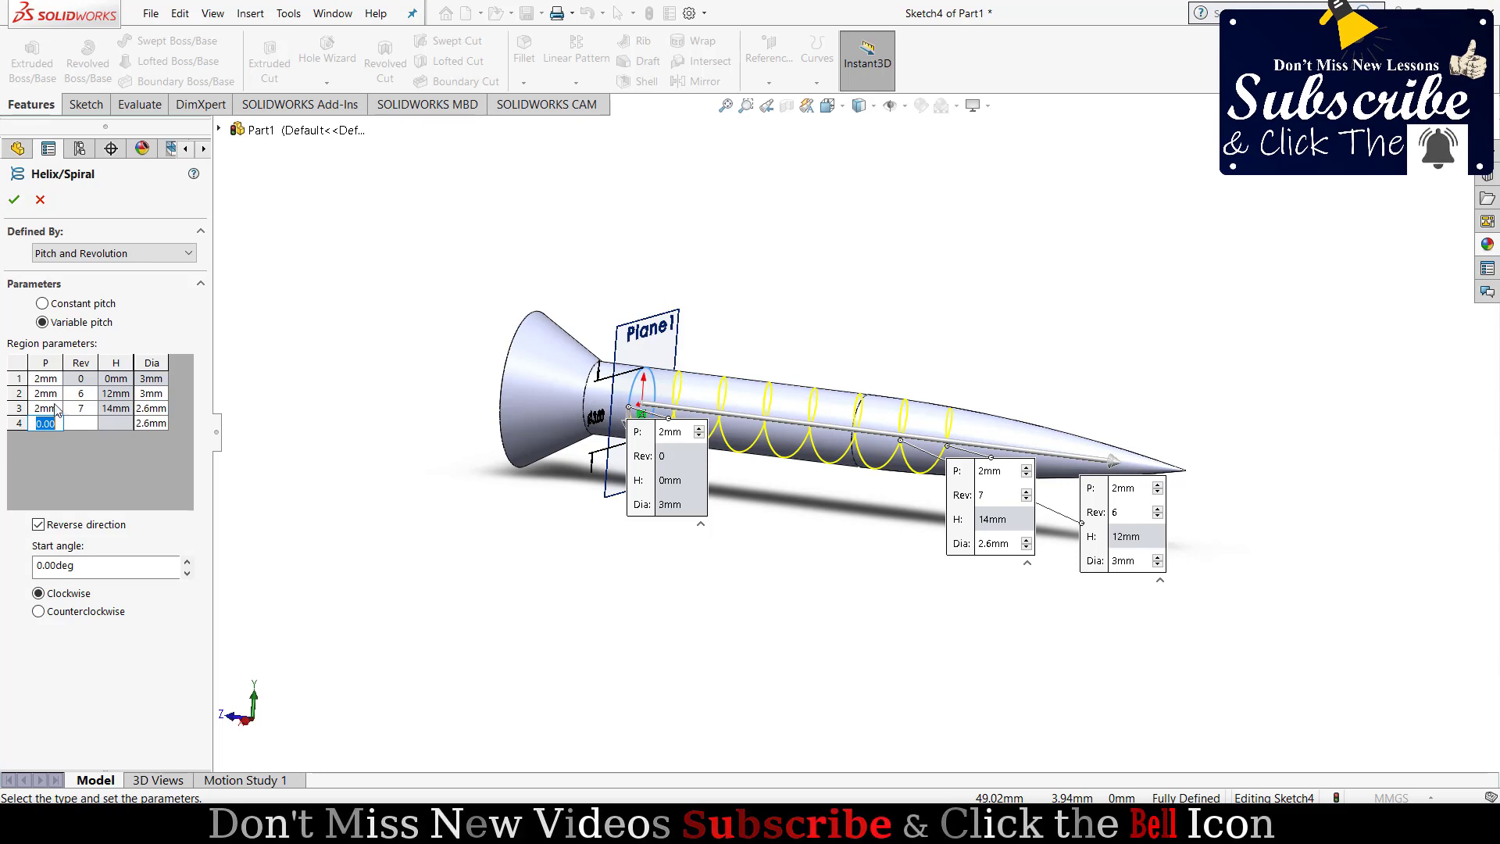
- Add region 4 with 2 mm pitch, 8 revolutions, 2.4 mm diameter, and 2 mm pitch for region 5
type("2")
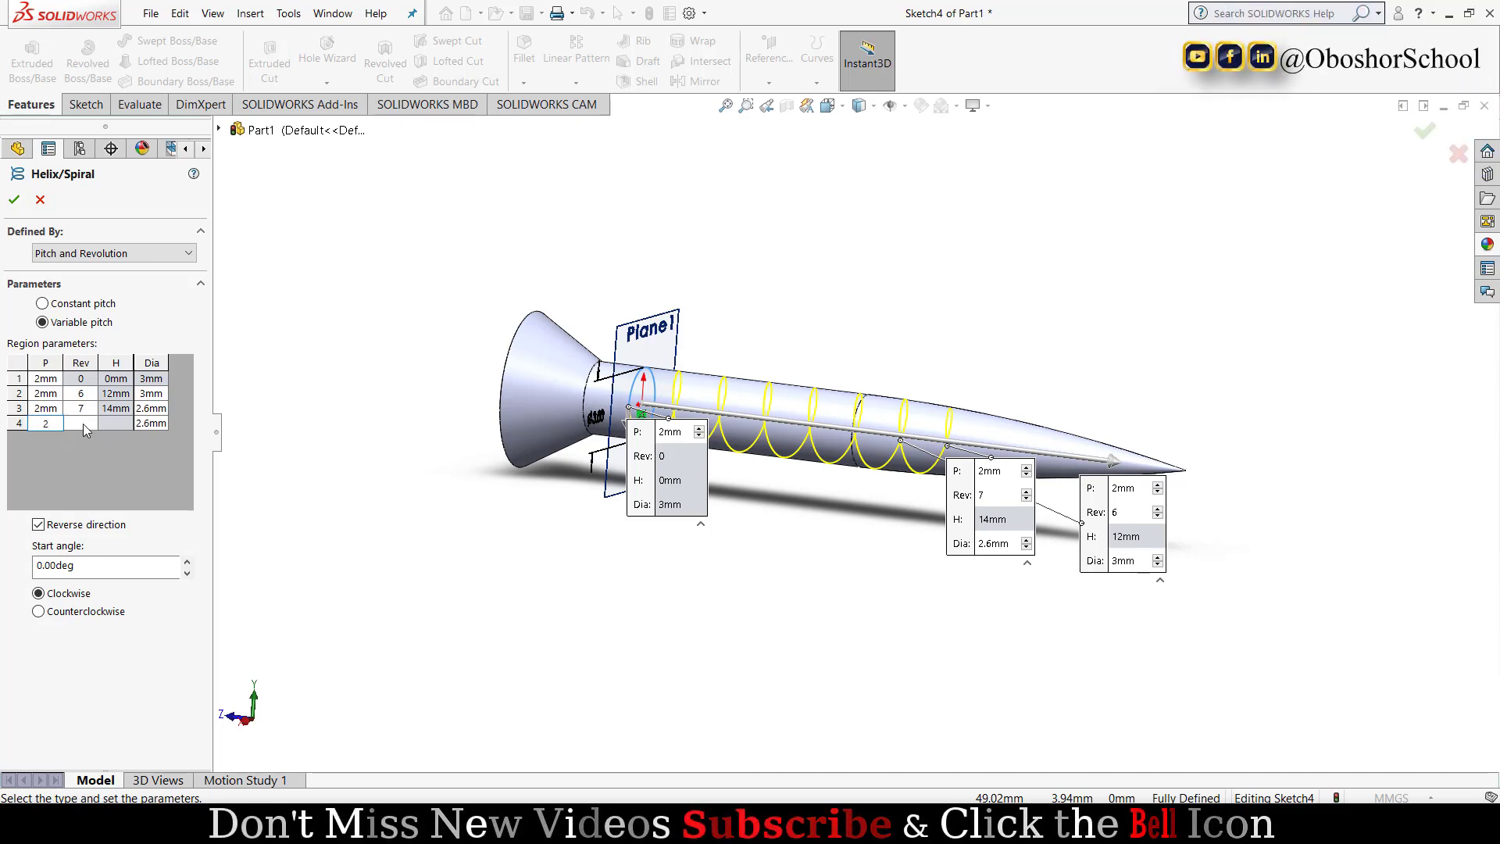
left_click(83, 423)
type("8")
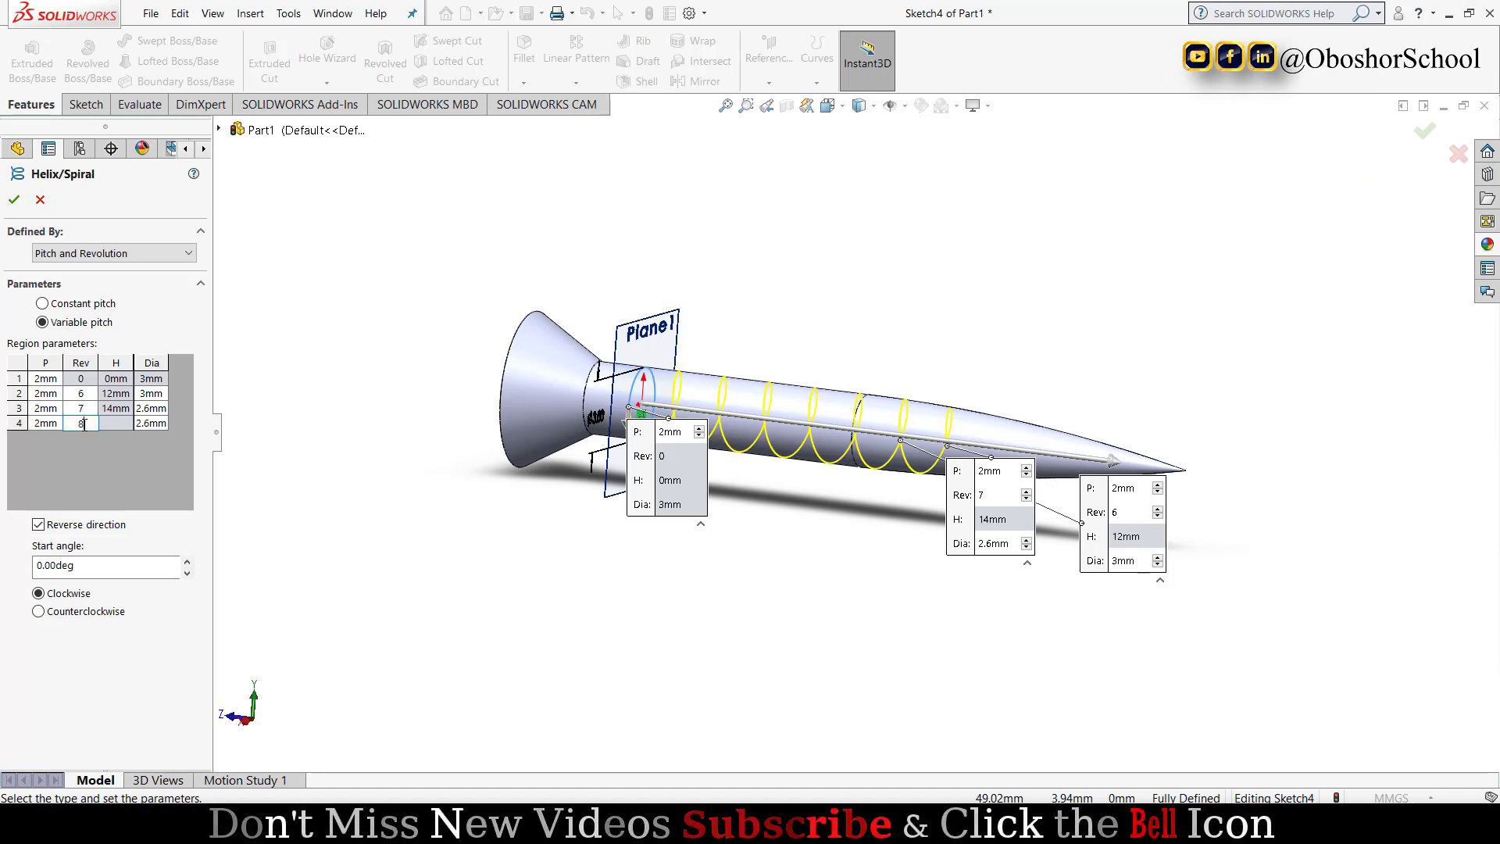
left_click(156, 424)
type("2.6")
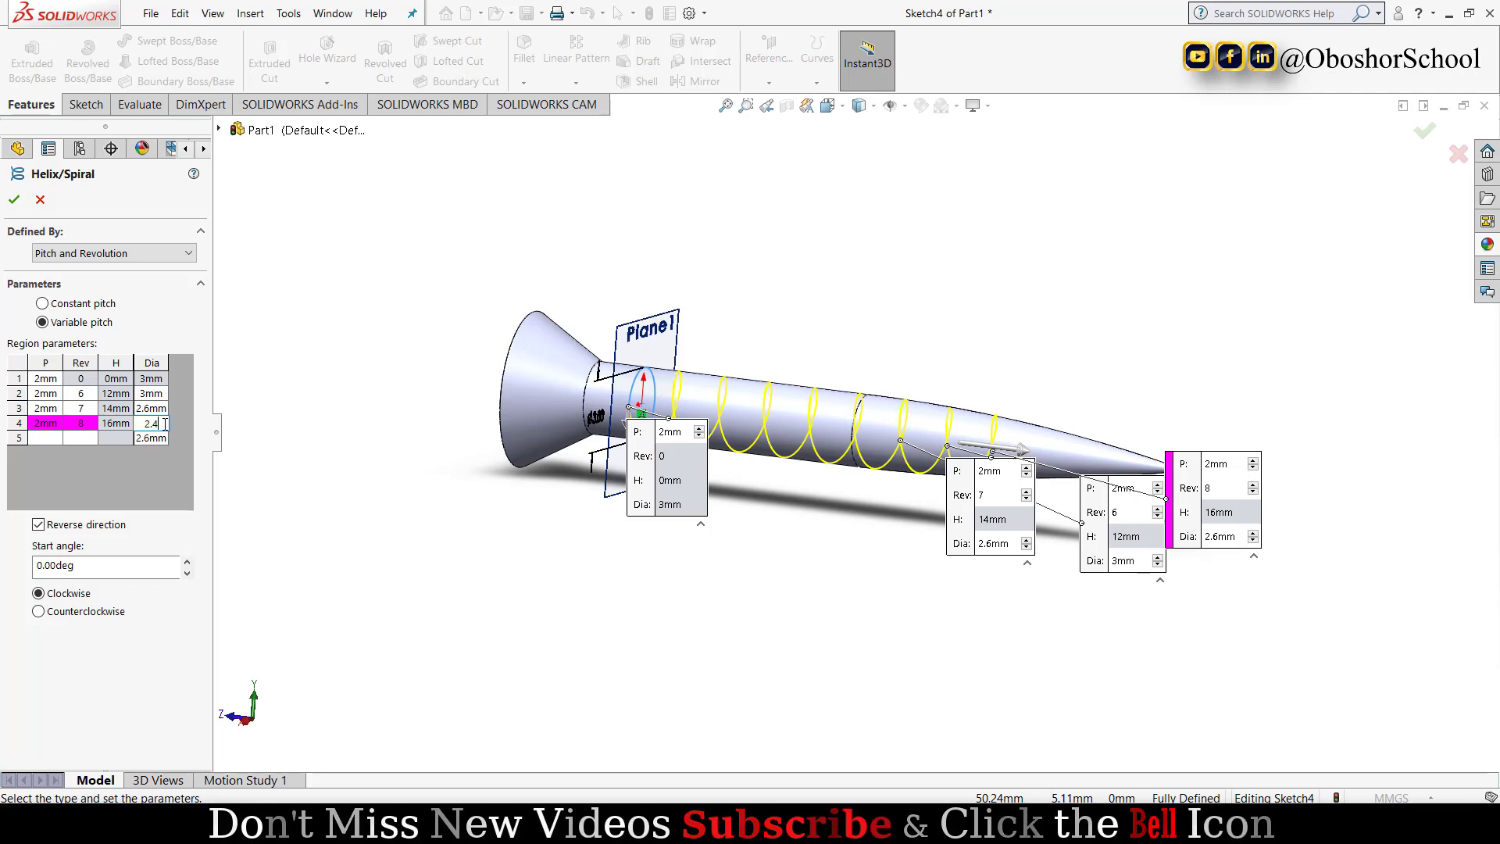
key("Tab")
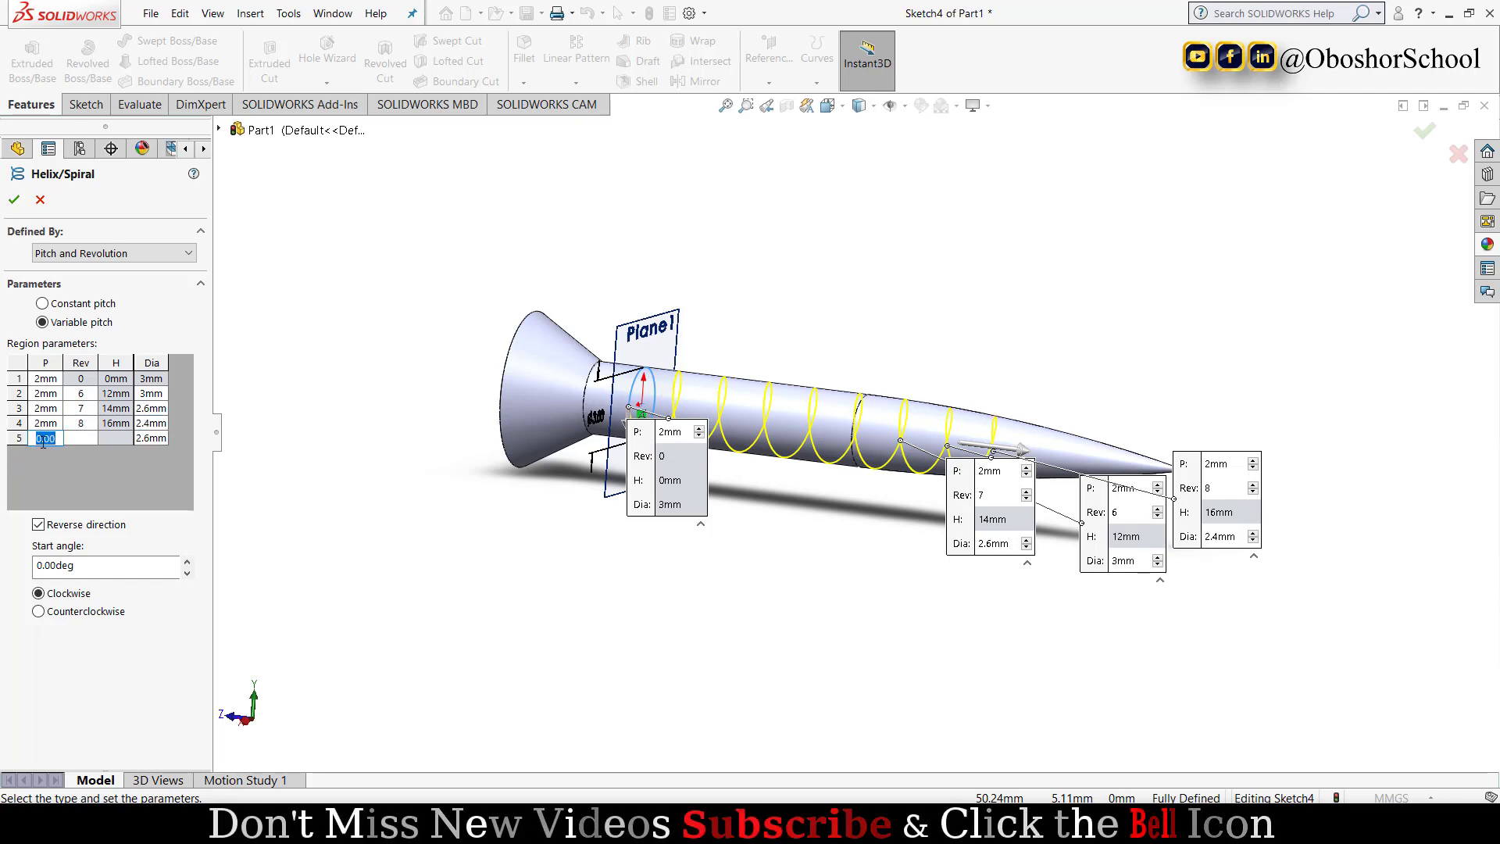
type("2")
key("Tab")
type("9")
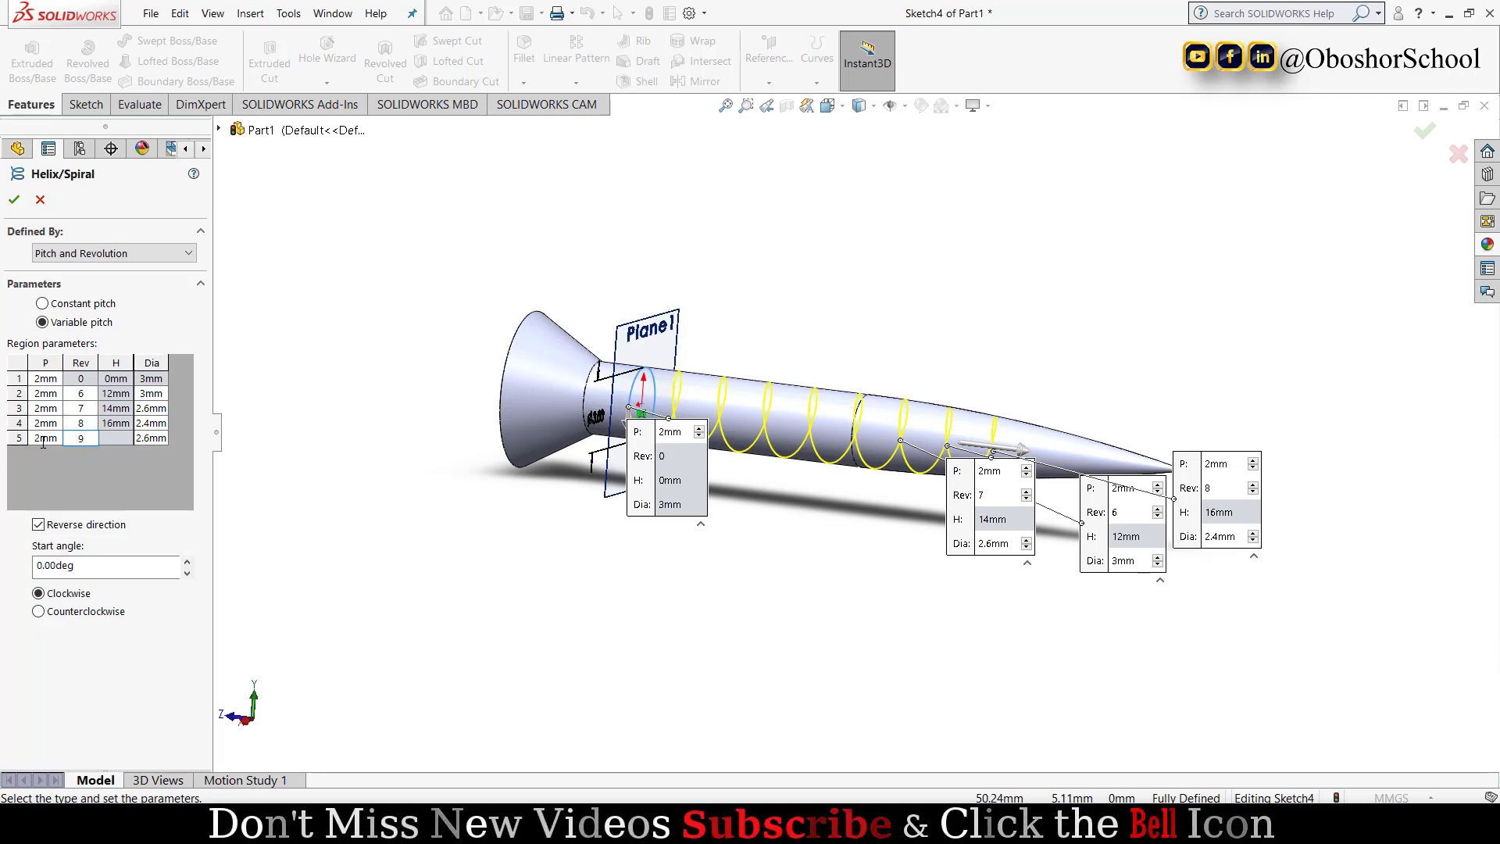
- Set region 5 to 9 revolutions at 2 mm diameter, region 6 to 10 revolutions at 1 mm
left_click(147, 442)
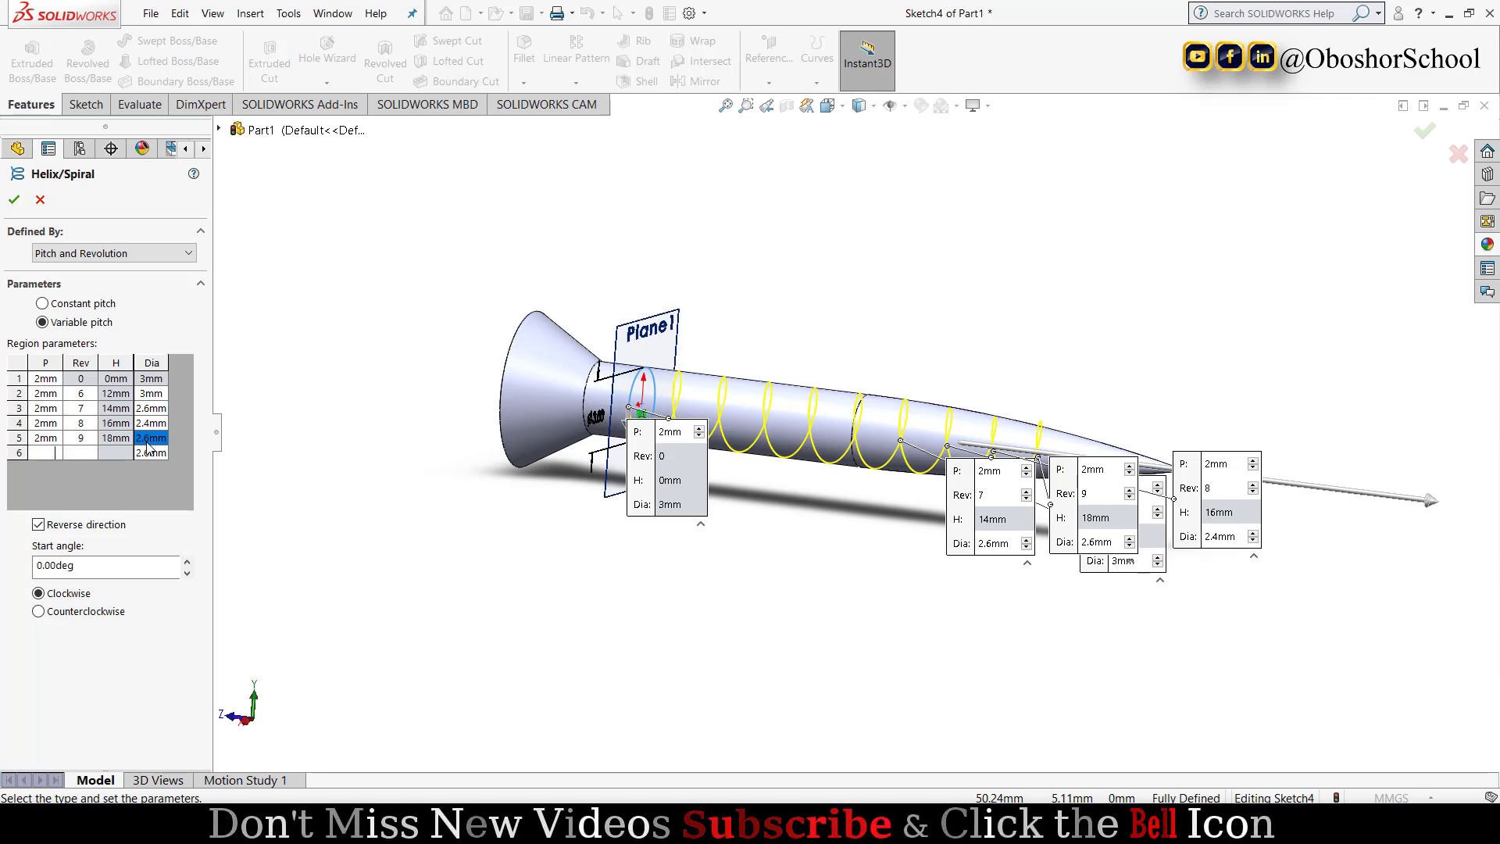
type("2.60")
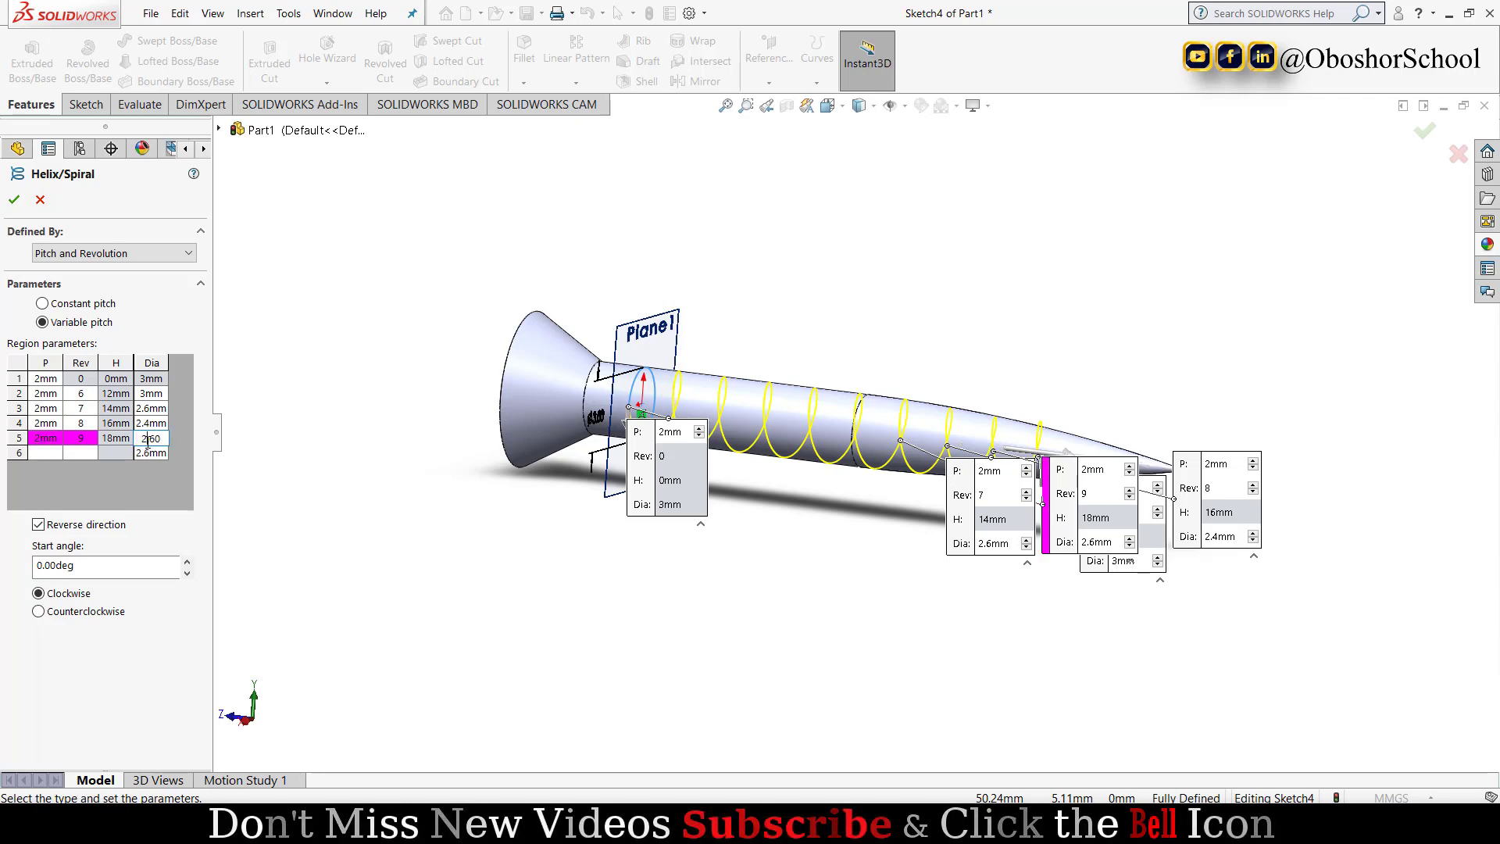
key("Tab")
type("2")
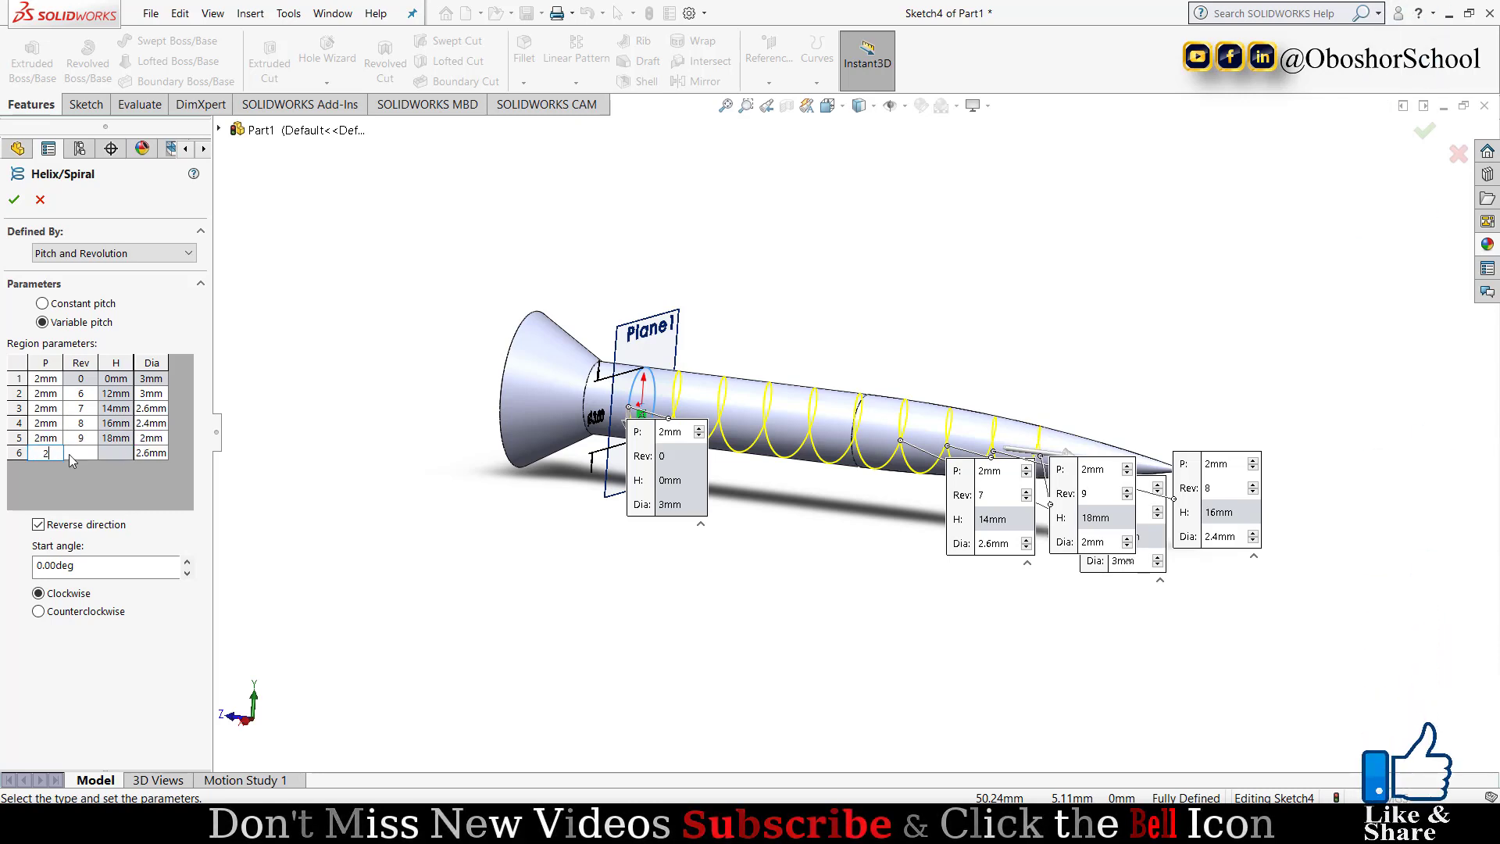
left_click(76, 459)
type("10")
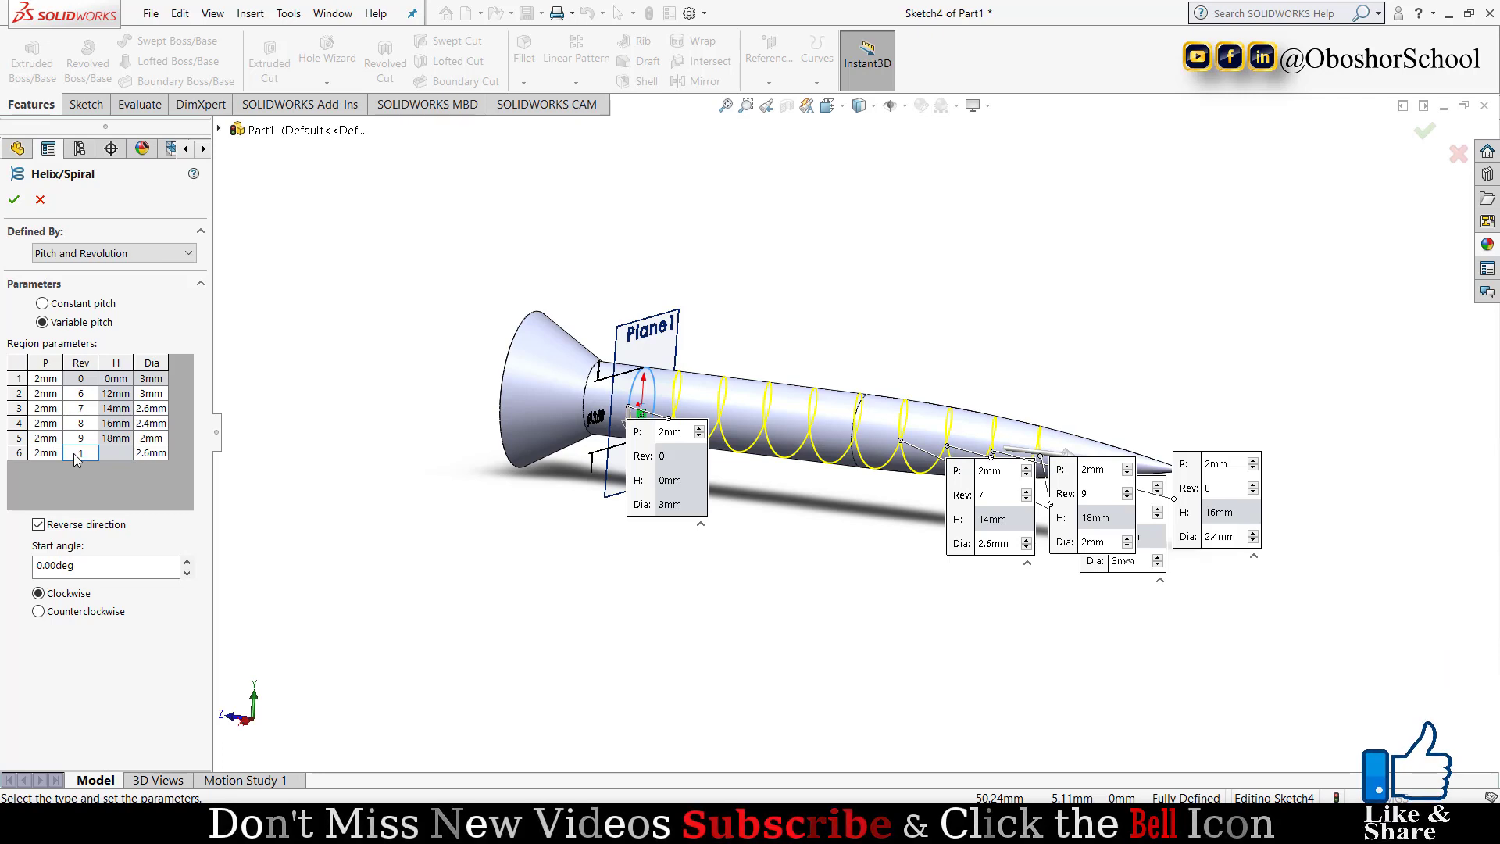
left_click(157, 457)
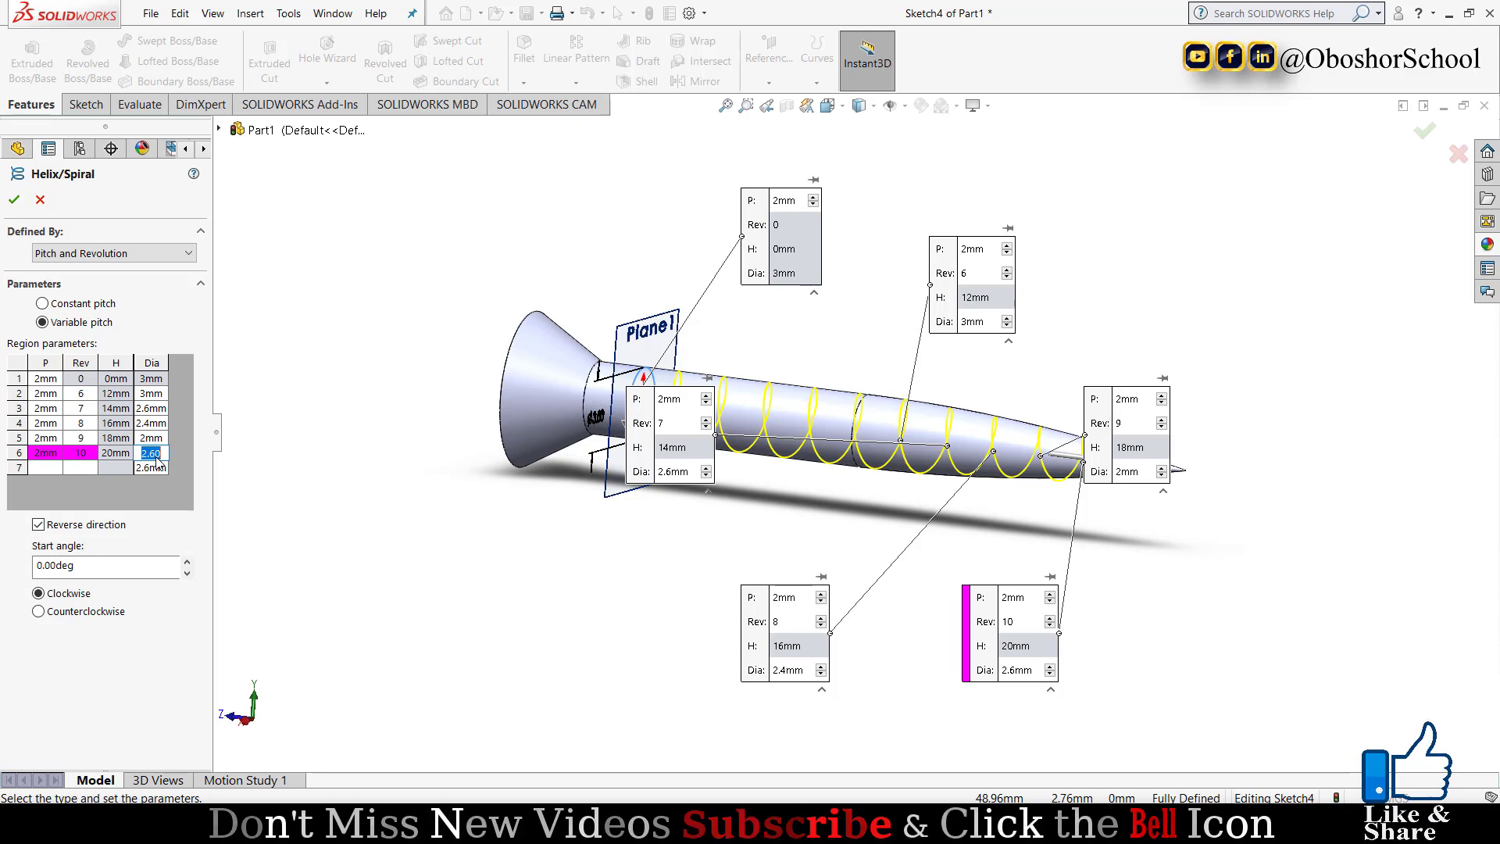
type("1")
key("Tab")
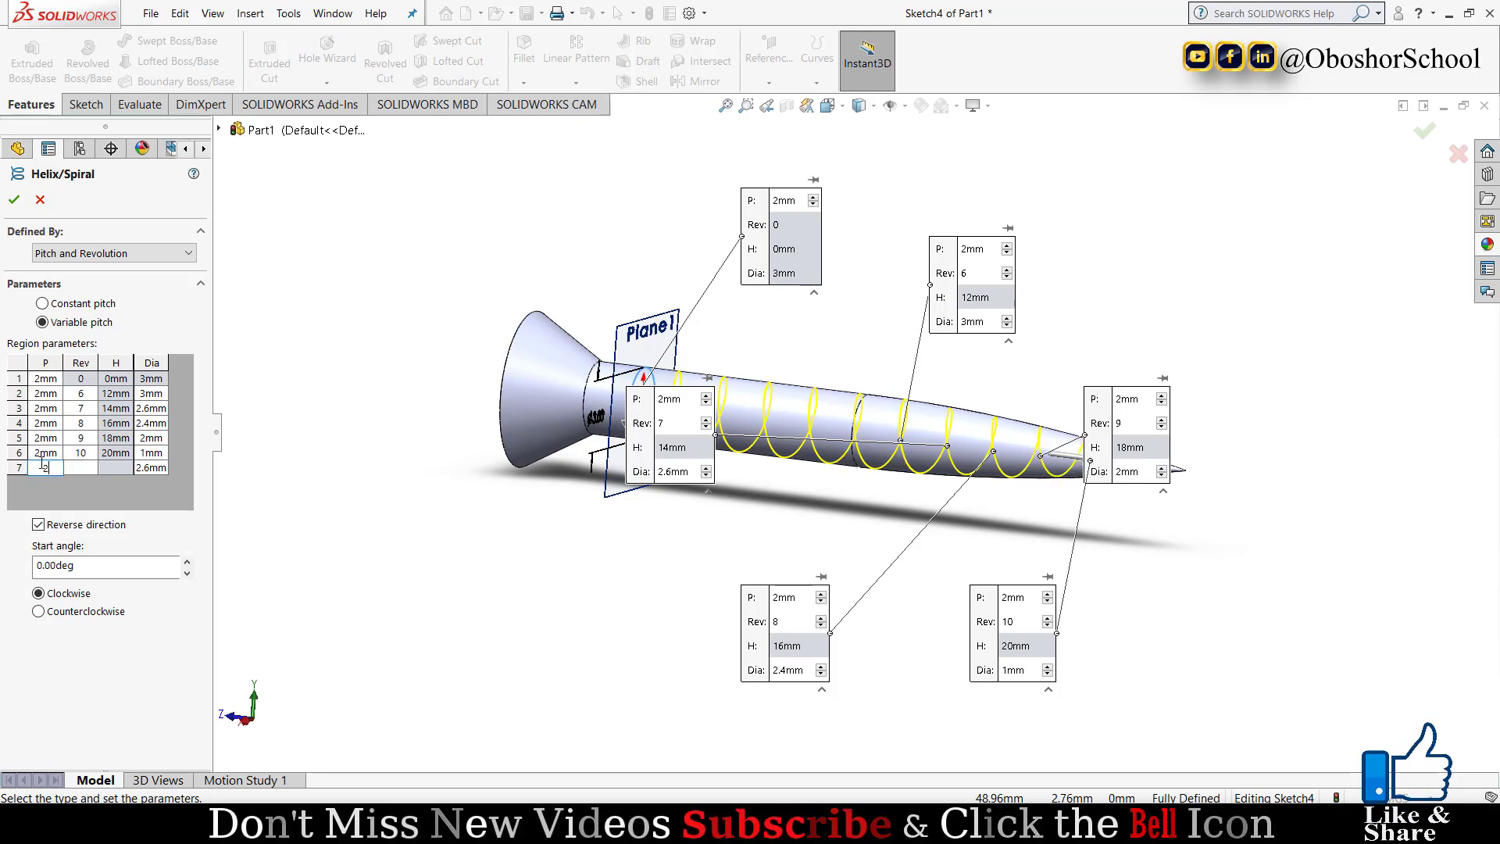
- Add region 7 with 2 mm pitch, 11 revolutions, 1 mm diameter, then try a zero pitch in region 8
type("2")
key("Tab")
type("11")
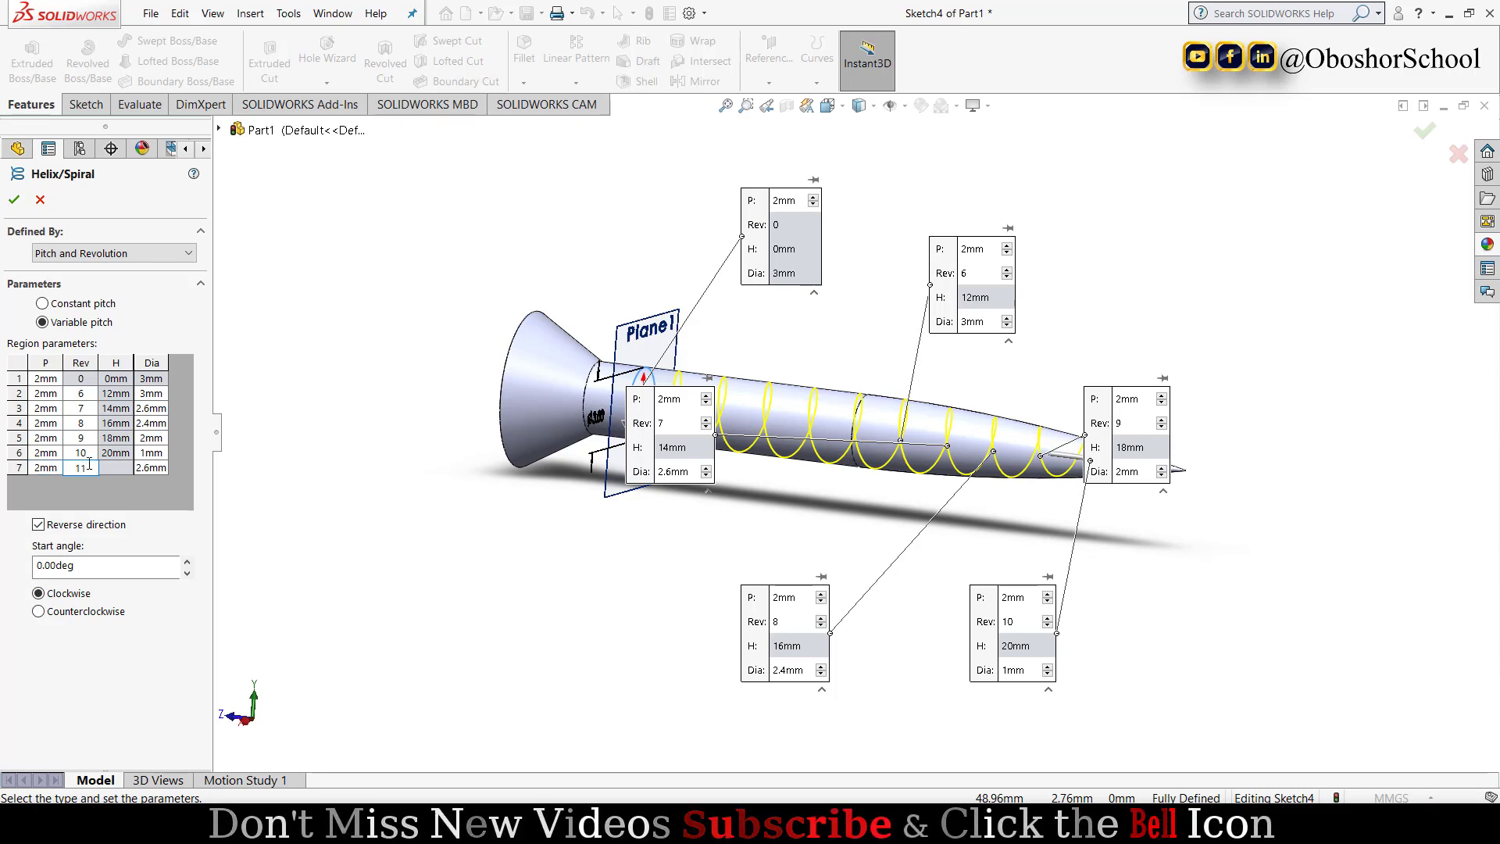
left_click(152, 468)
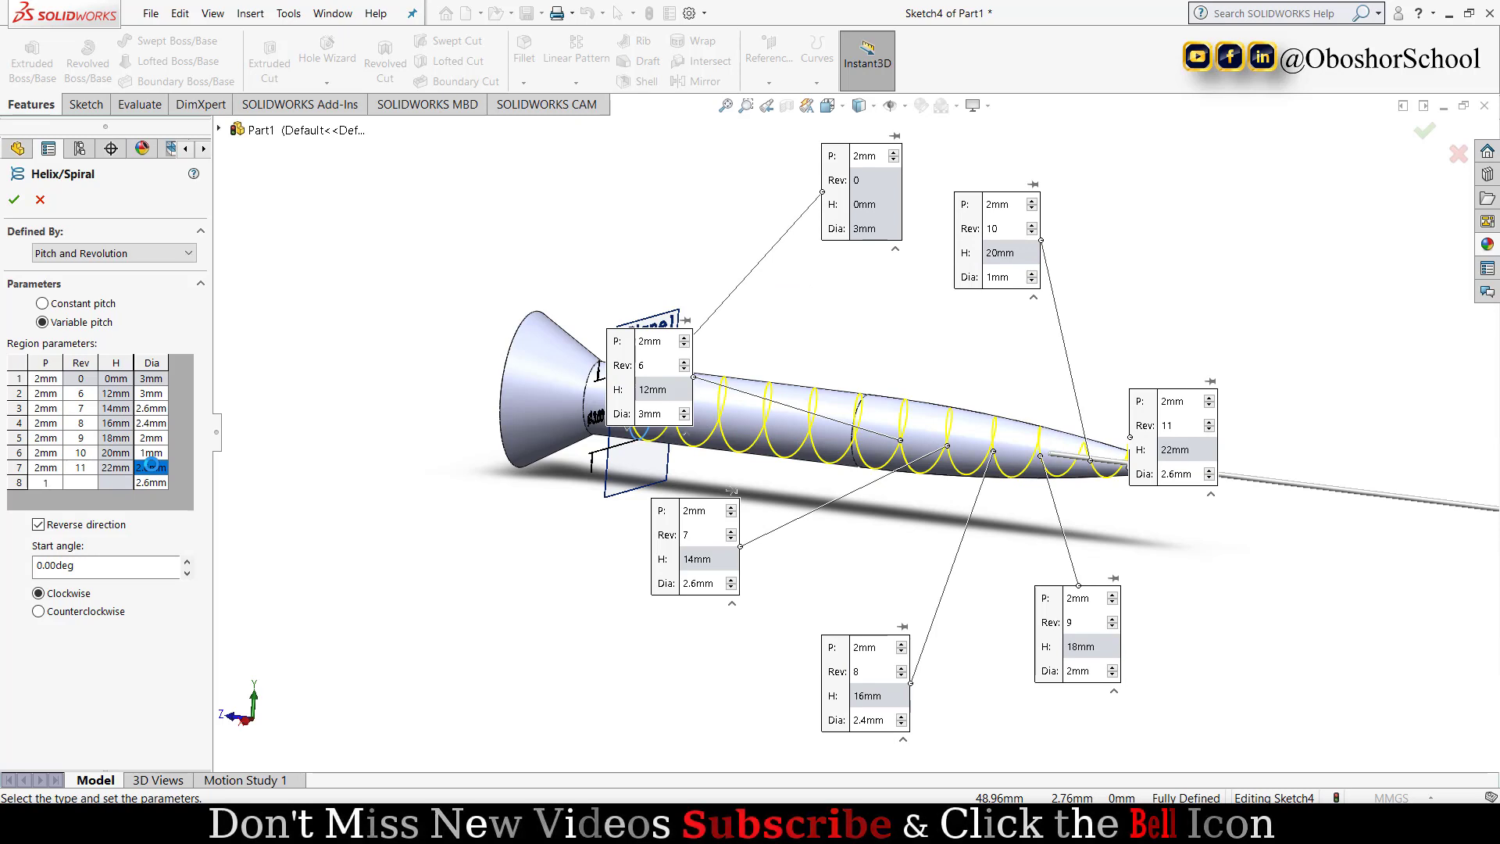
left_click(151, 467)
type("1")
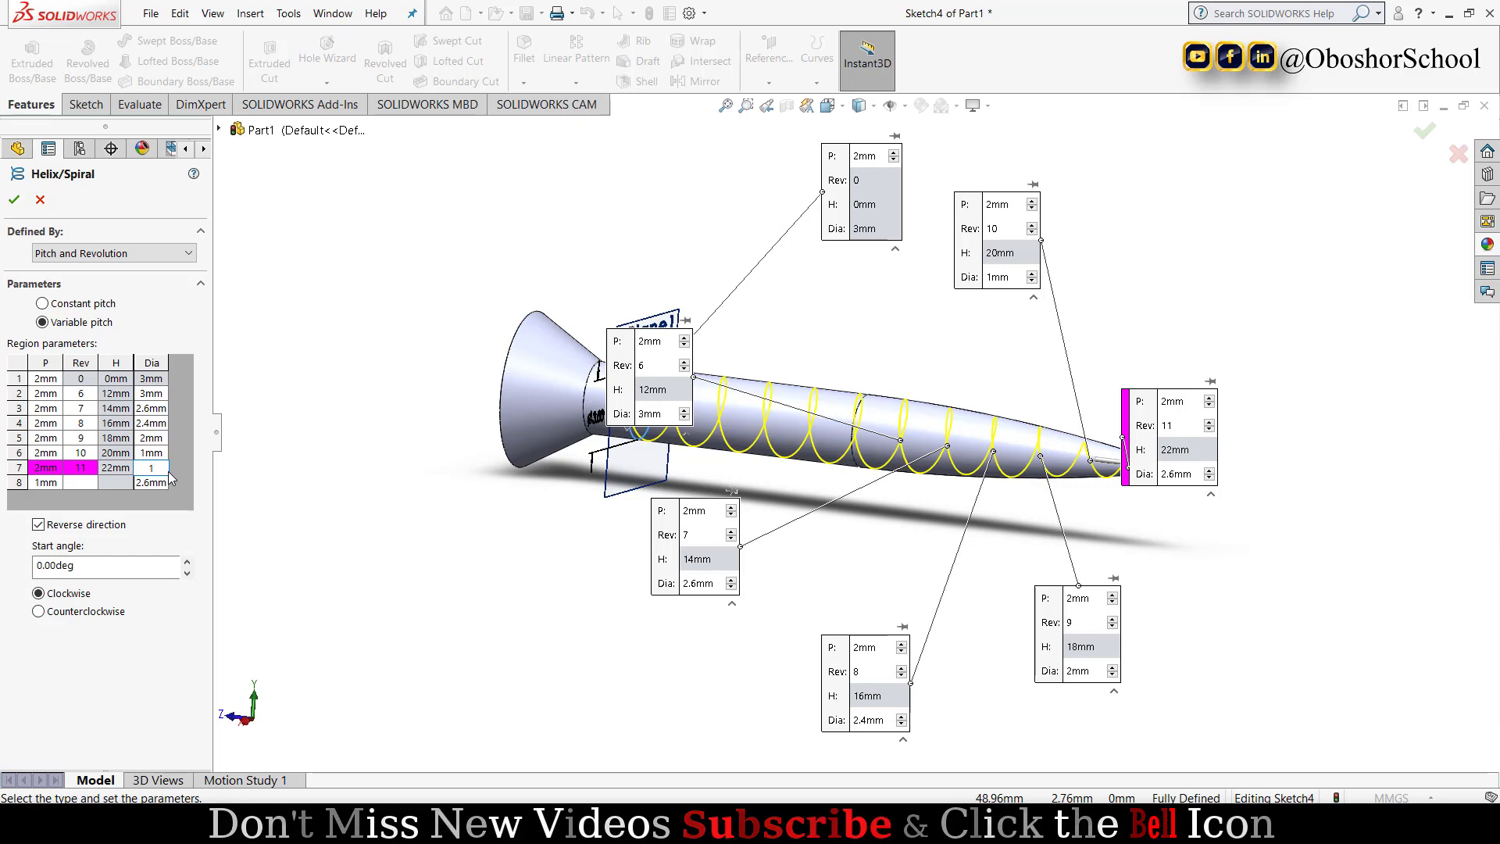
key("Tab")
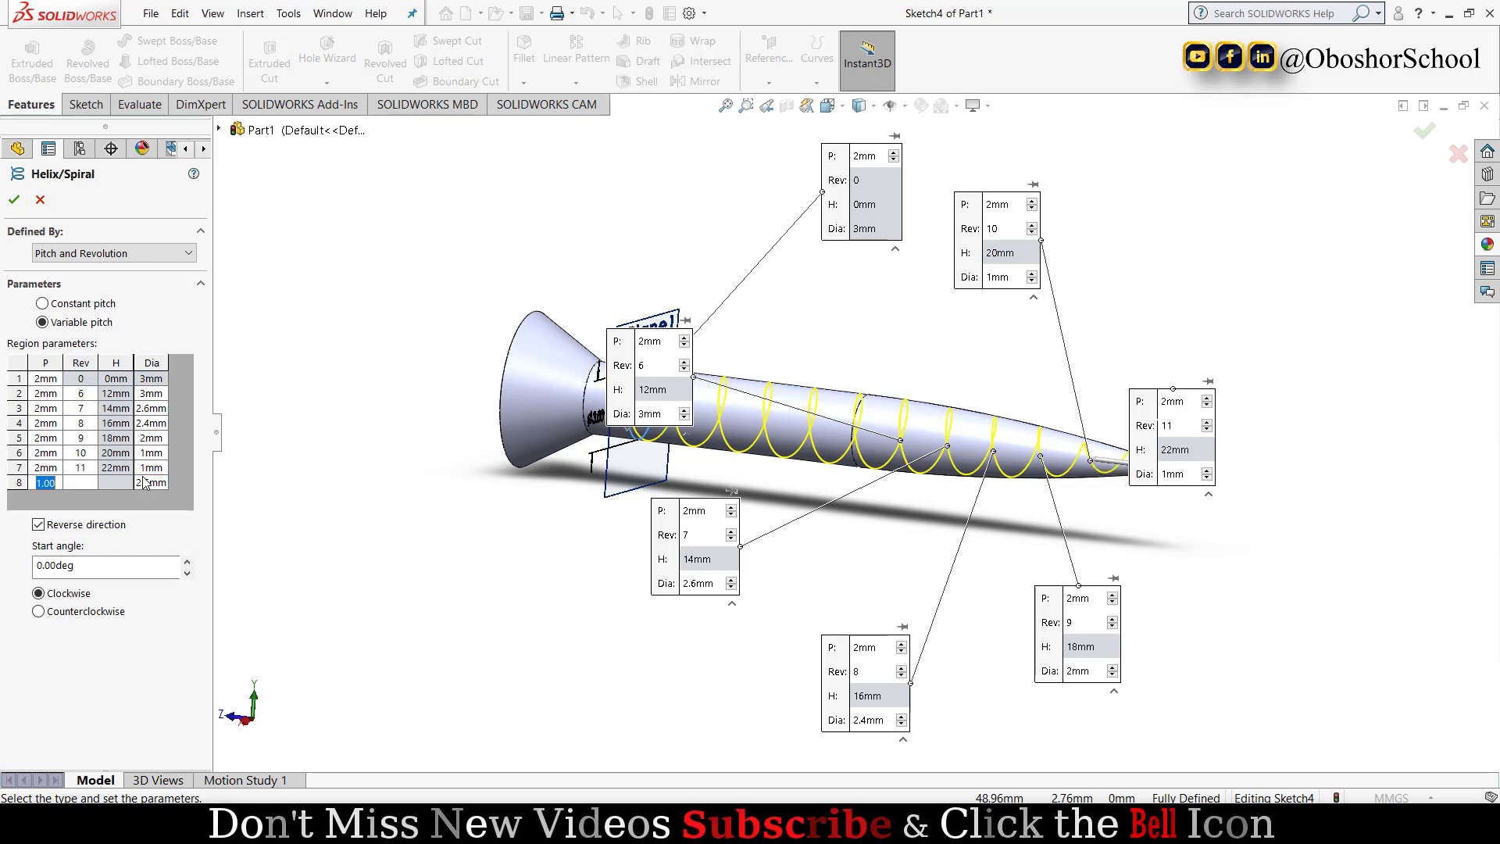
left_click(45, 483)
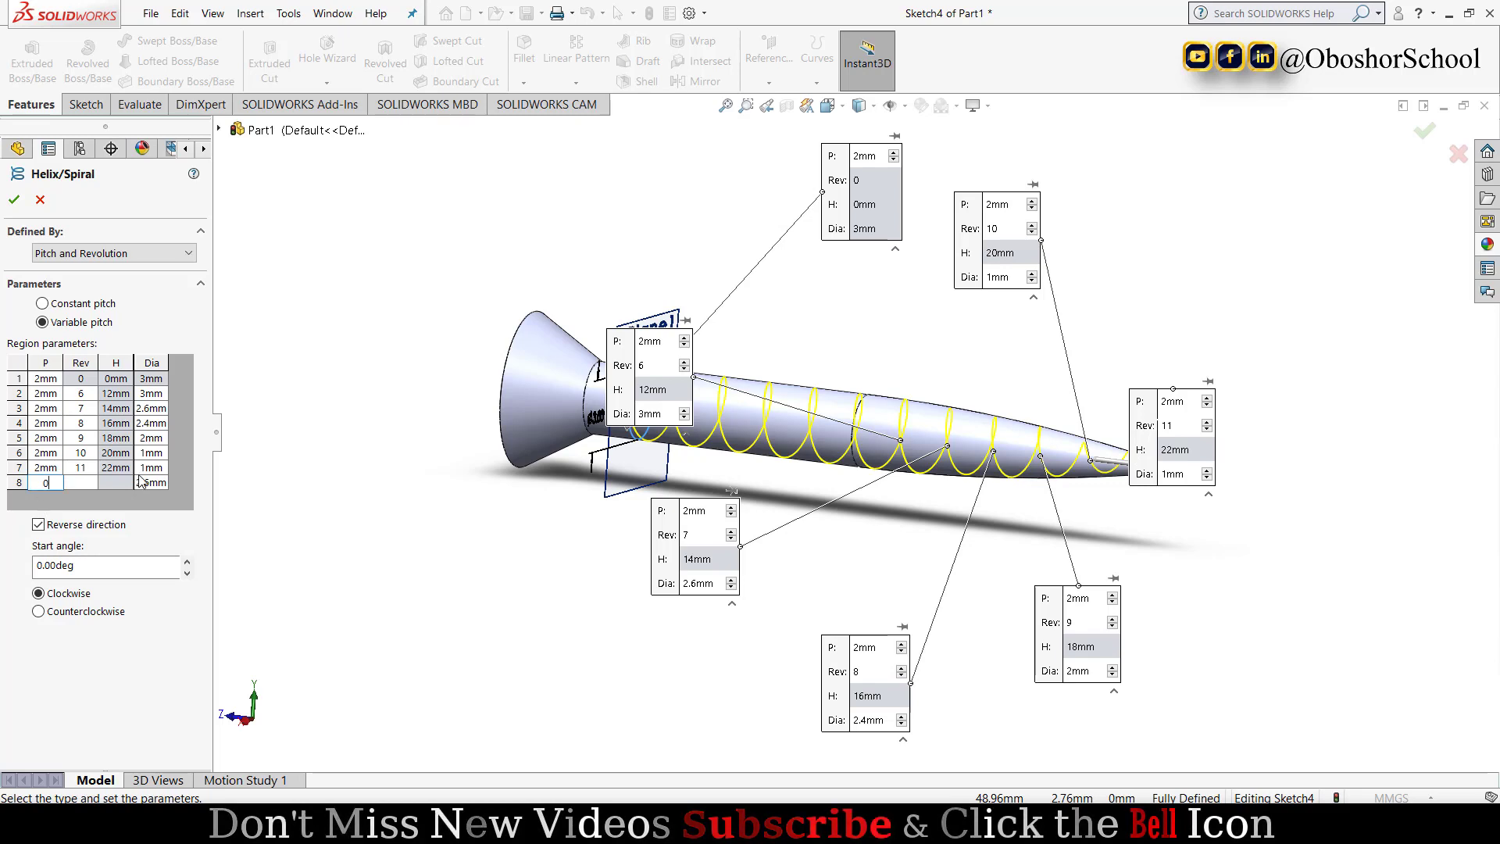
left_click(167, 484)
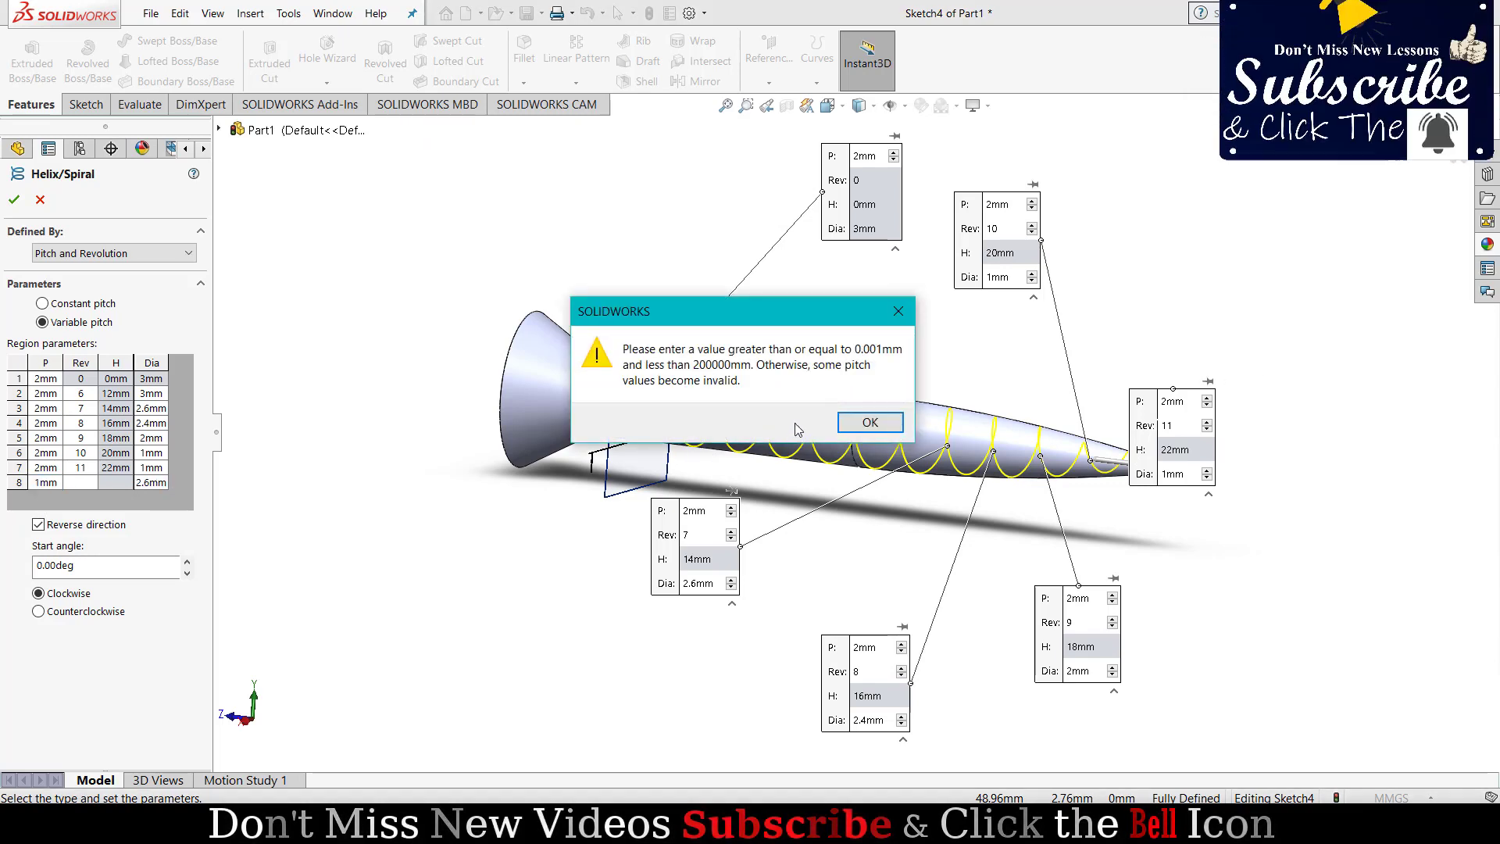
- Dismiss the invalid pitch warning and accept the helix as Helix/Spiral1
left_click(870, 422)
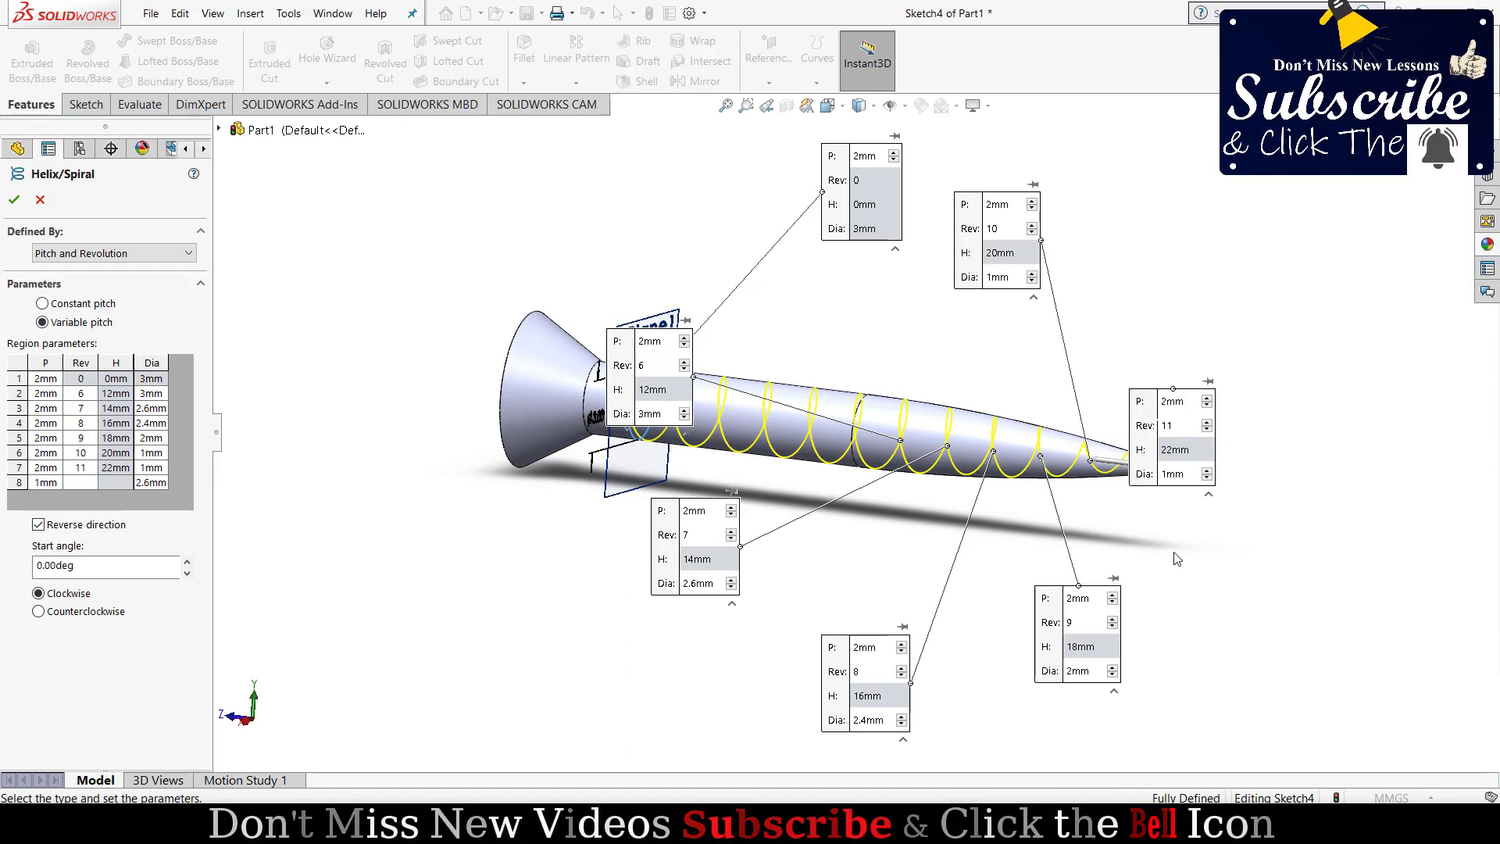
mouse_move(1111, 519)
middle_mouse_down()
mouse_move(1090, 564)
mouse_move(1125, 524)
middle_mouse_up()
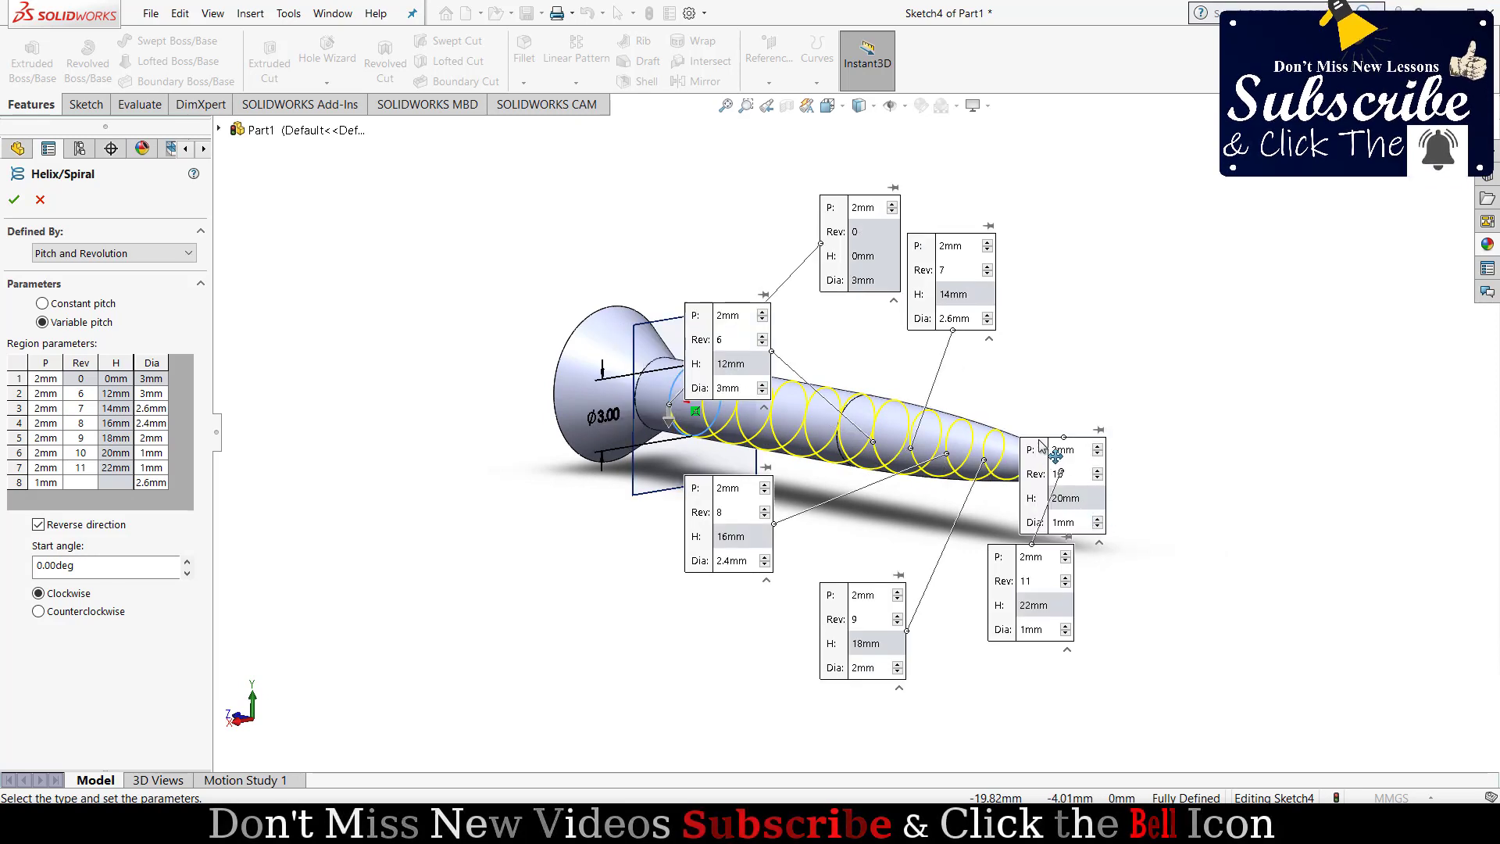
left_click_drag(1057, 457, 1174, 342)
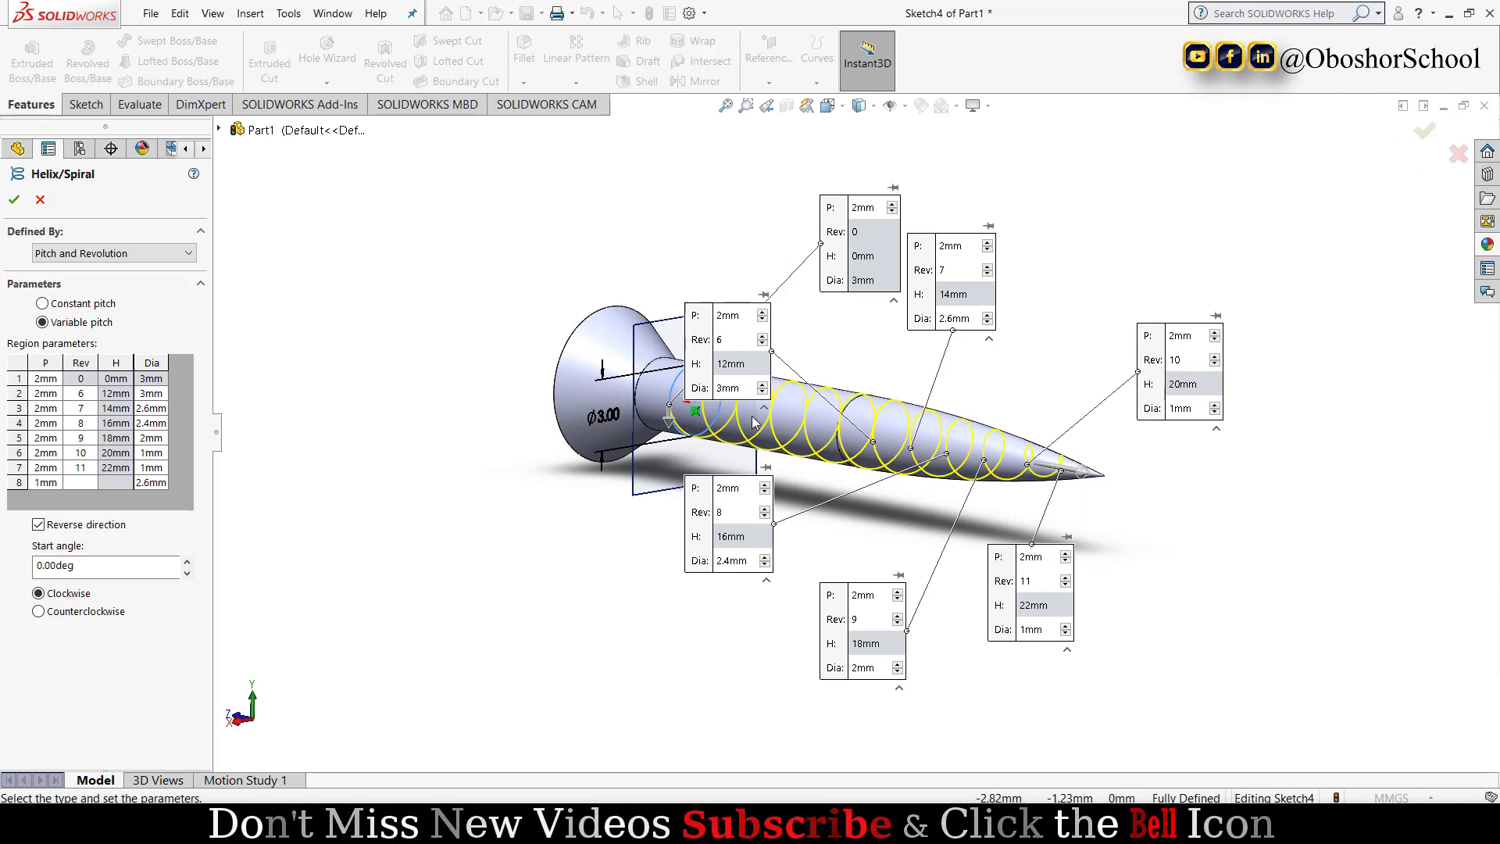
left_click(14, 200)
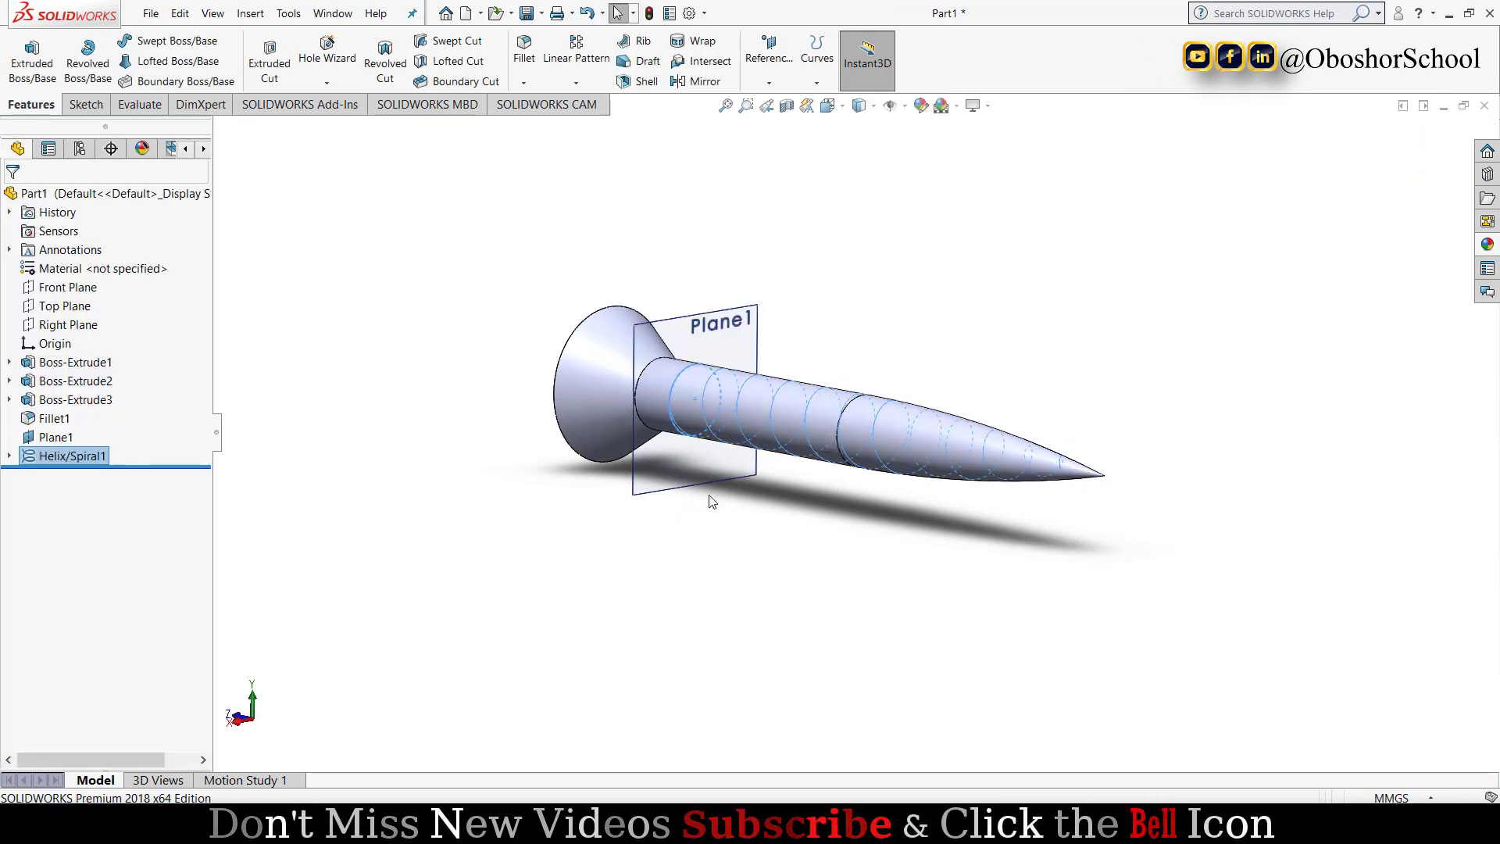
- Look normal to the Top Plane and zoom in on the screw tip
mouse_move(475, 546)
middle_mouse_down()
mouse_move(509, 545)
mouse_move(491, 556)
middle_mouse_up()
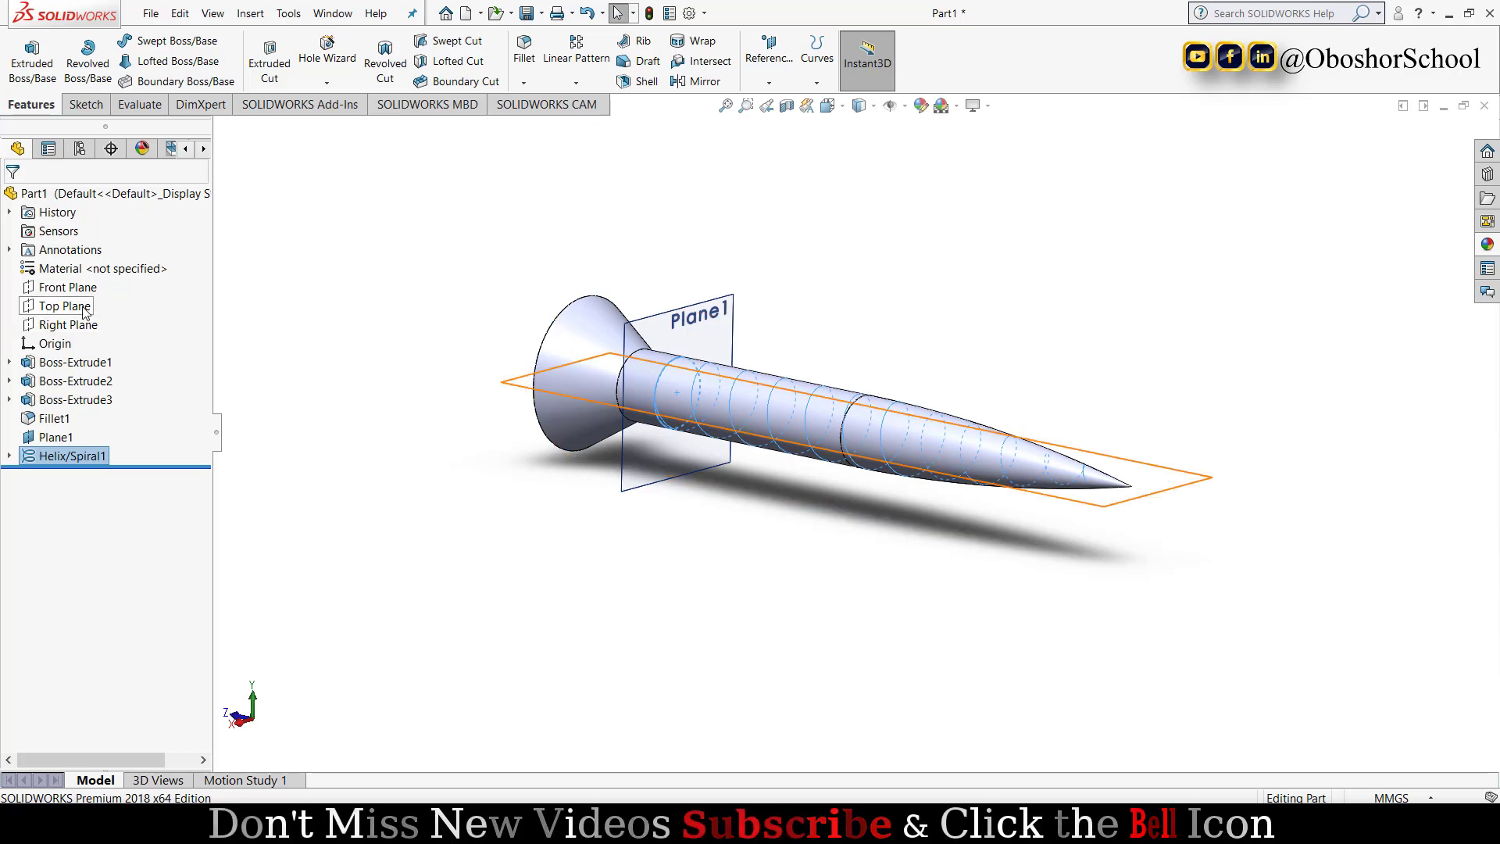
left_click(86, 309)
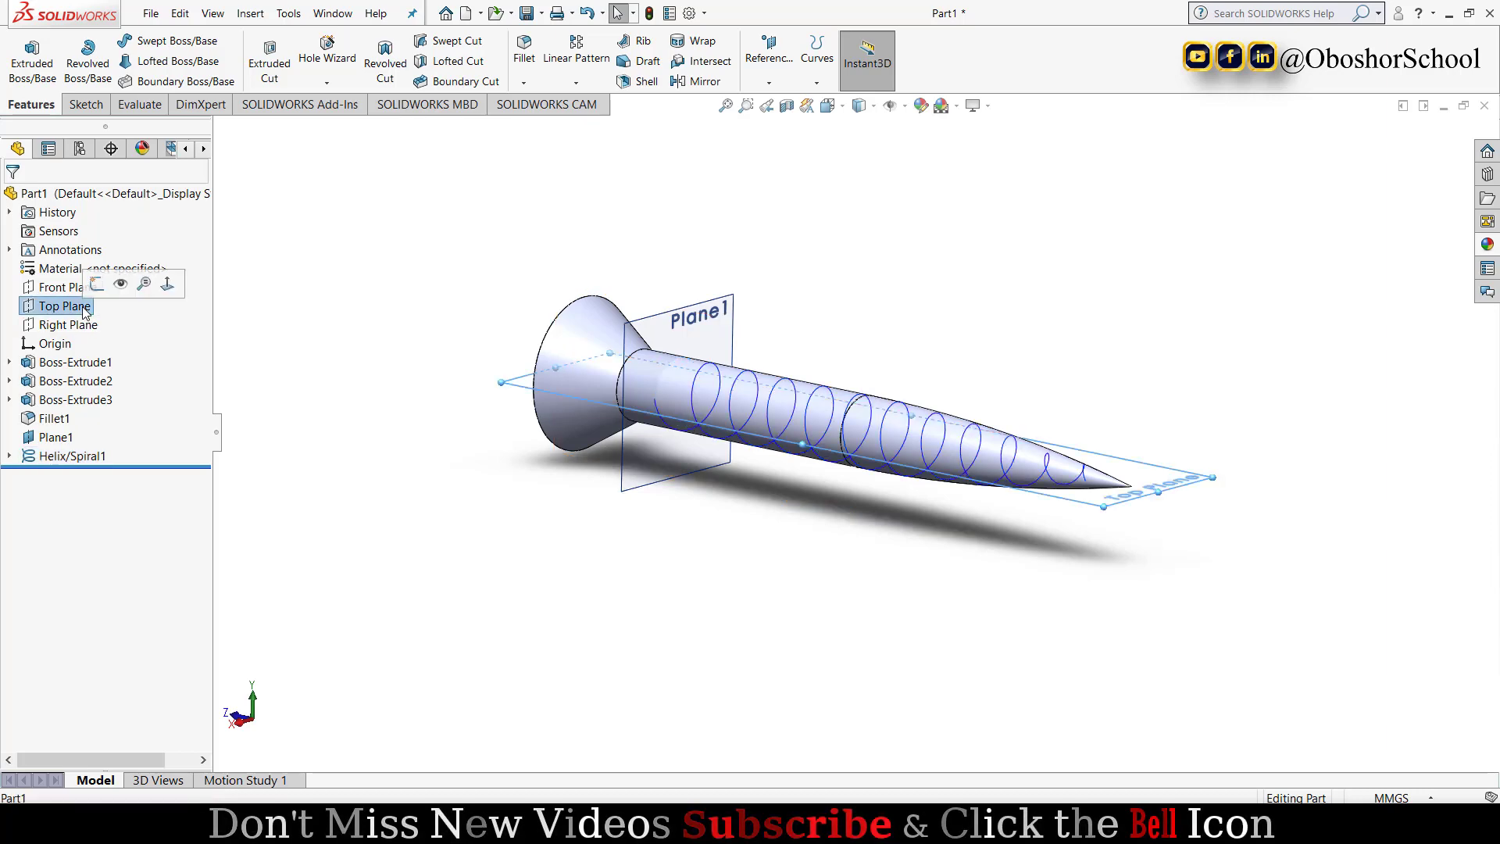
left_click(167, 283)
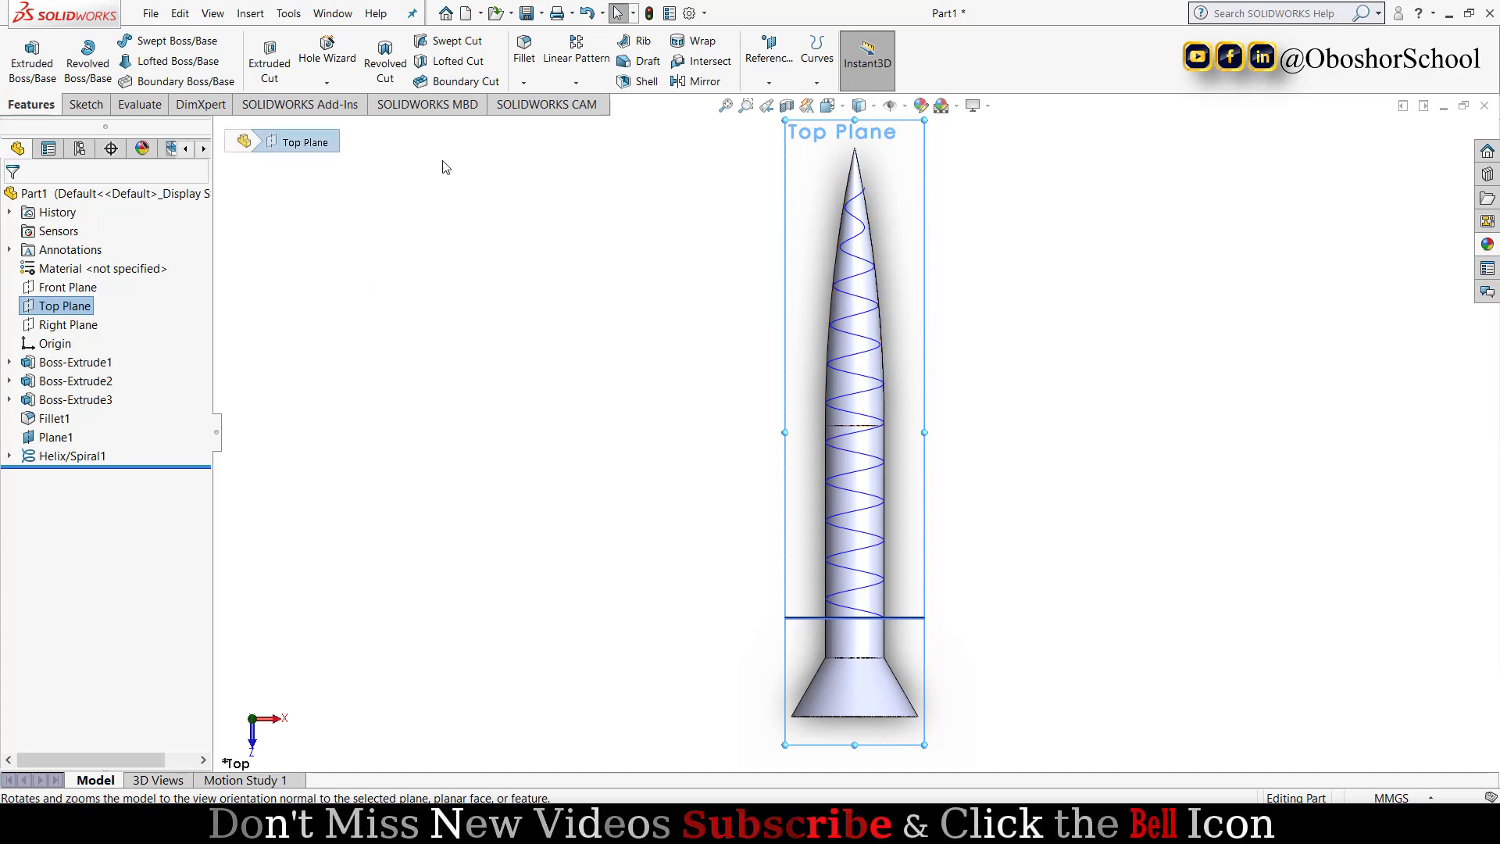
left_click(746, 107)
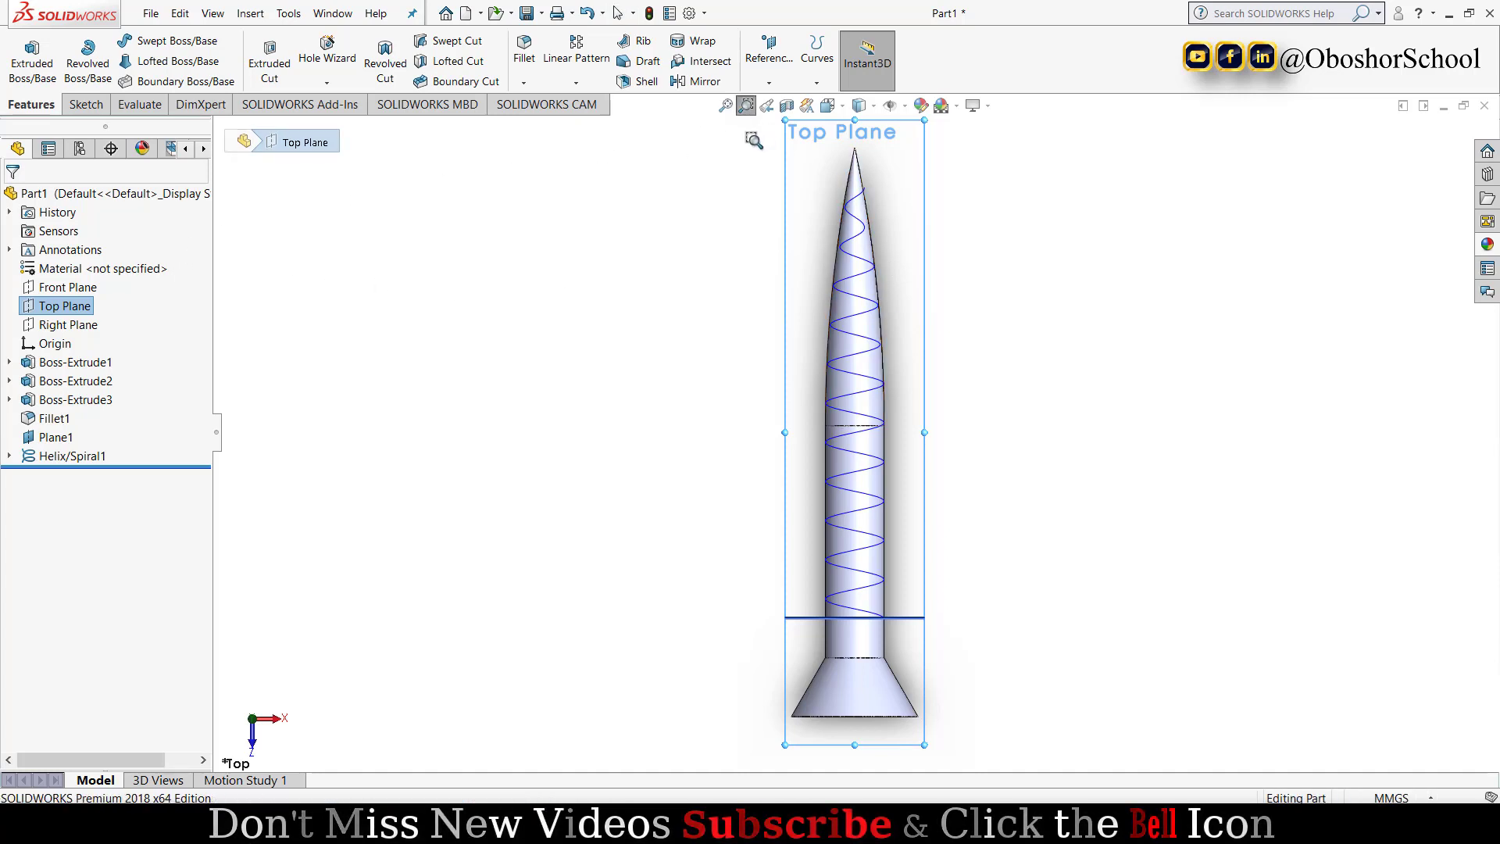
left_click_drag(753, 139, 981, 296)
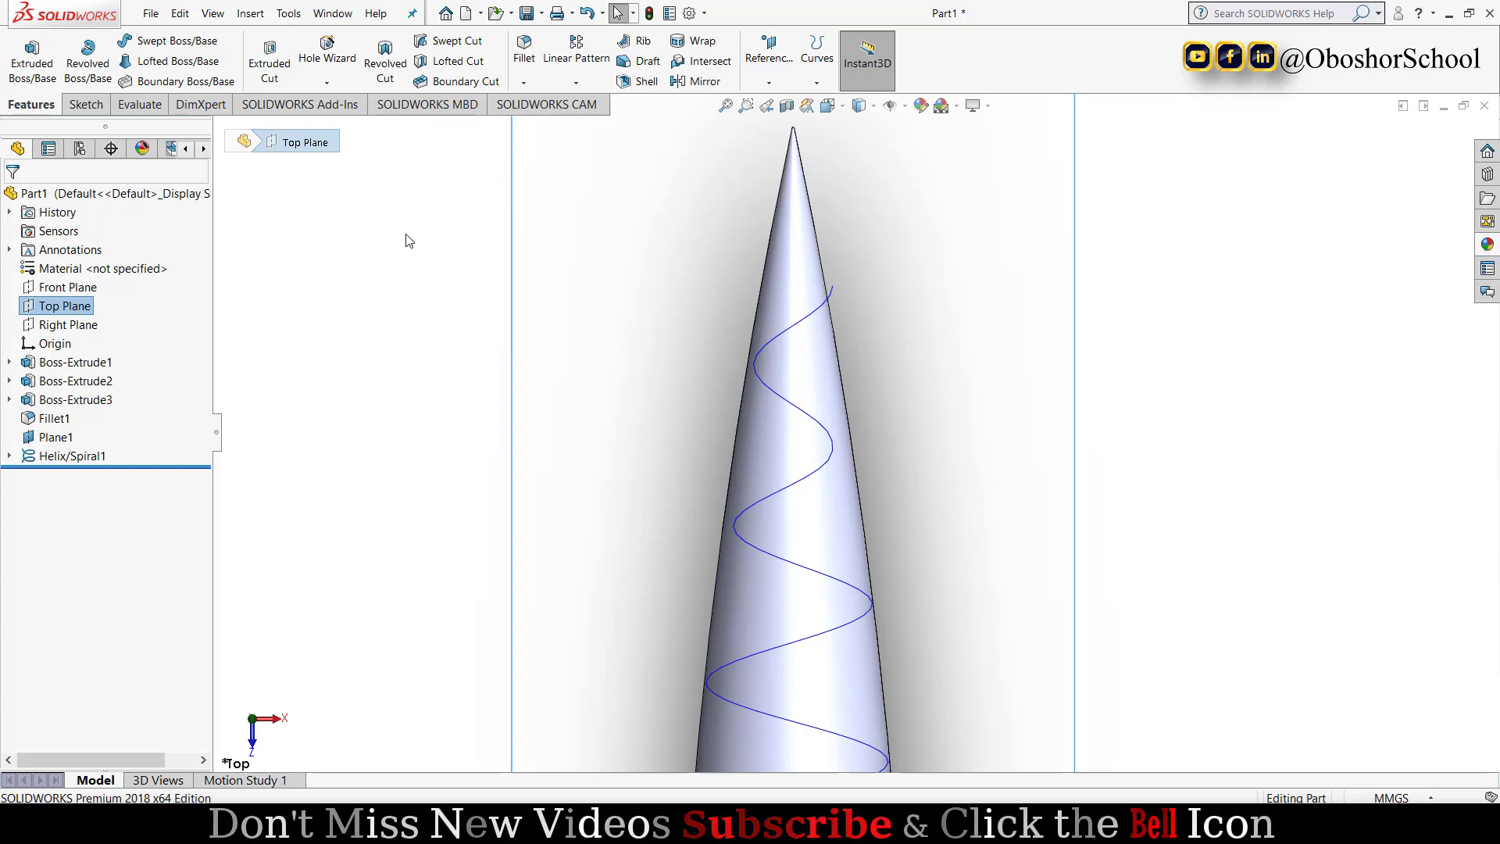
- Draw a vertical line and two slanted lines closing a triangle at the helix end
left_click(84, 105)
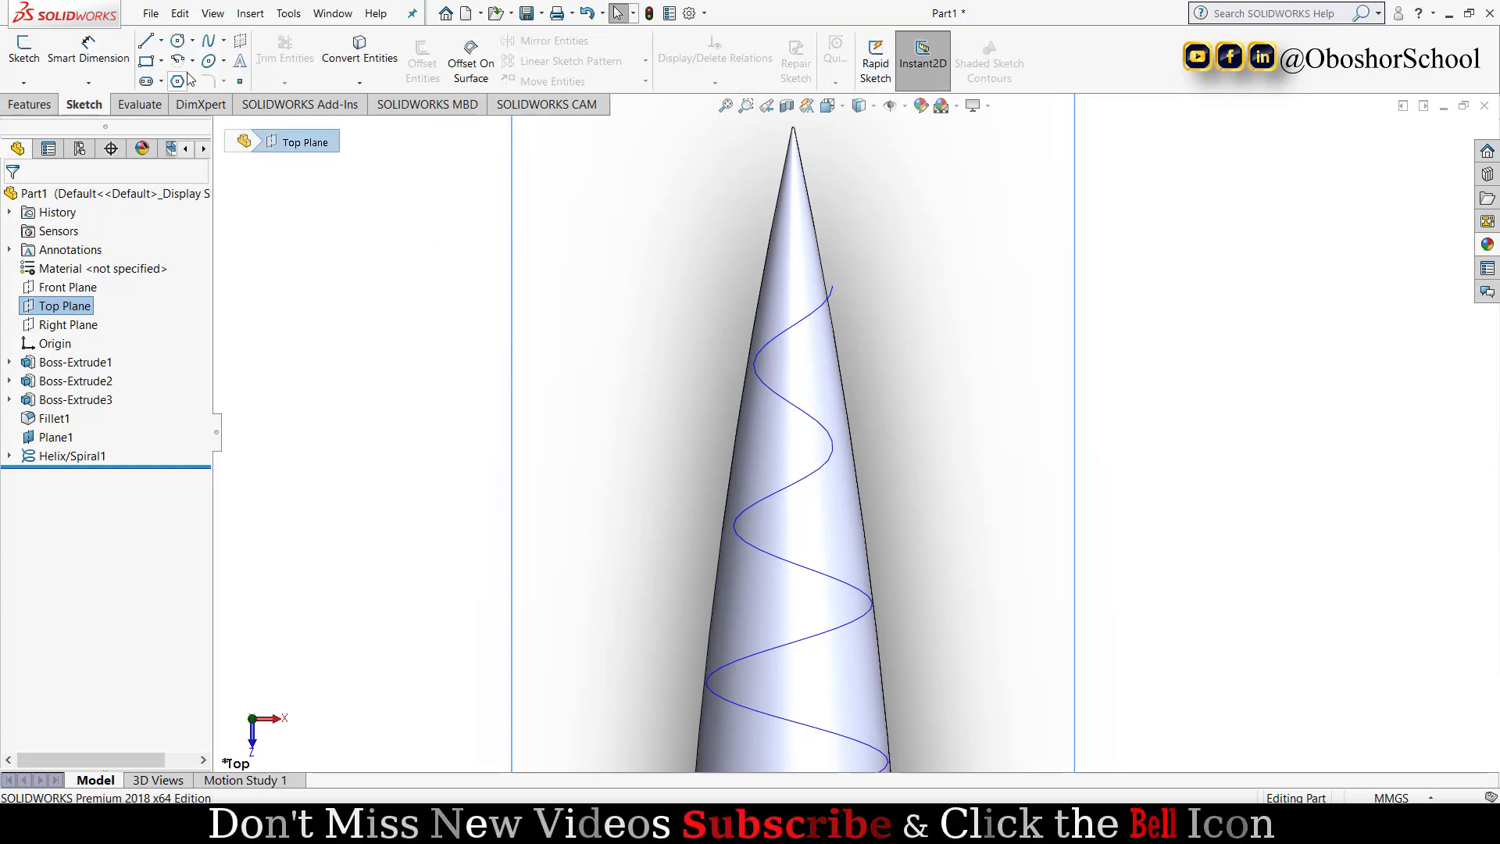
left_click(149, 45)
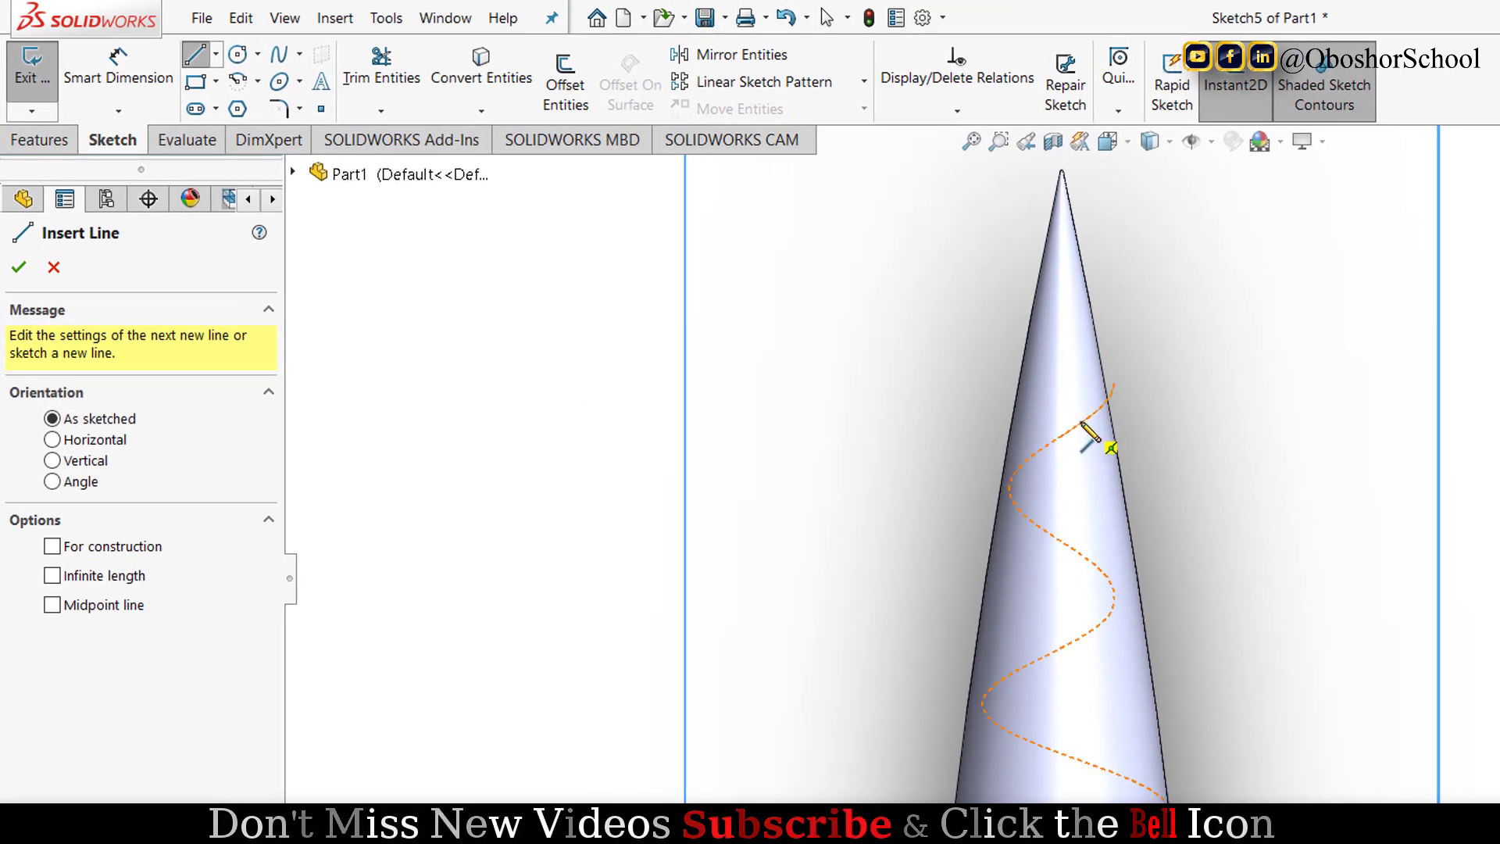
left_click(1081, 422)
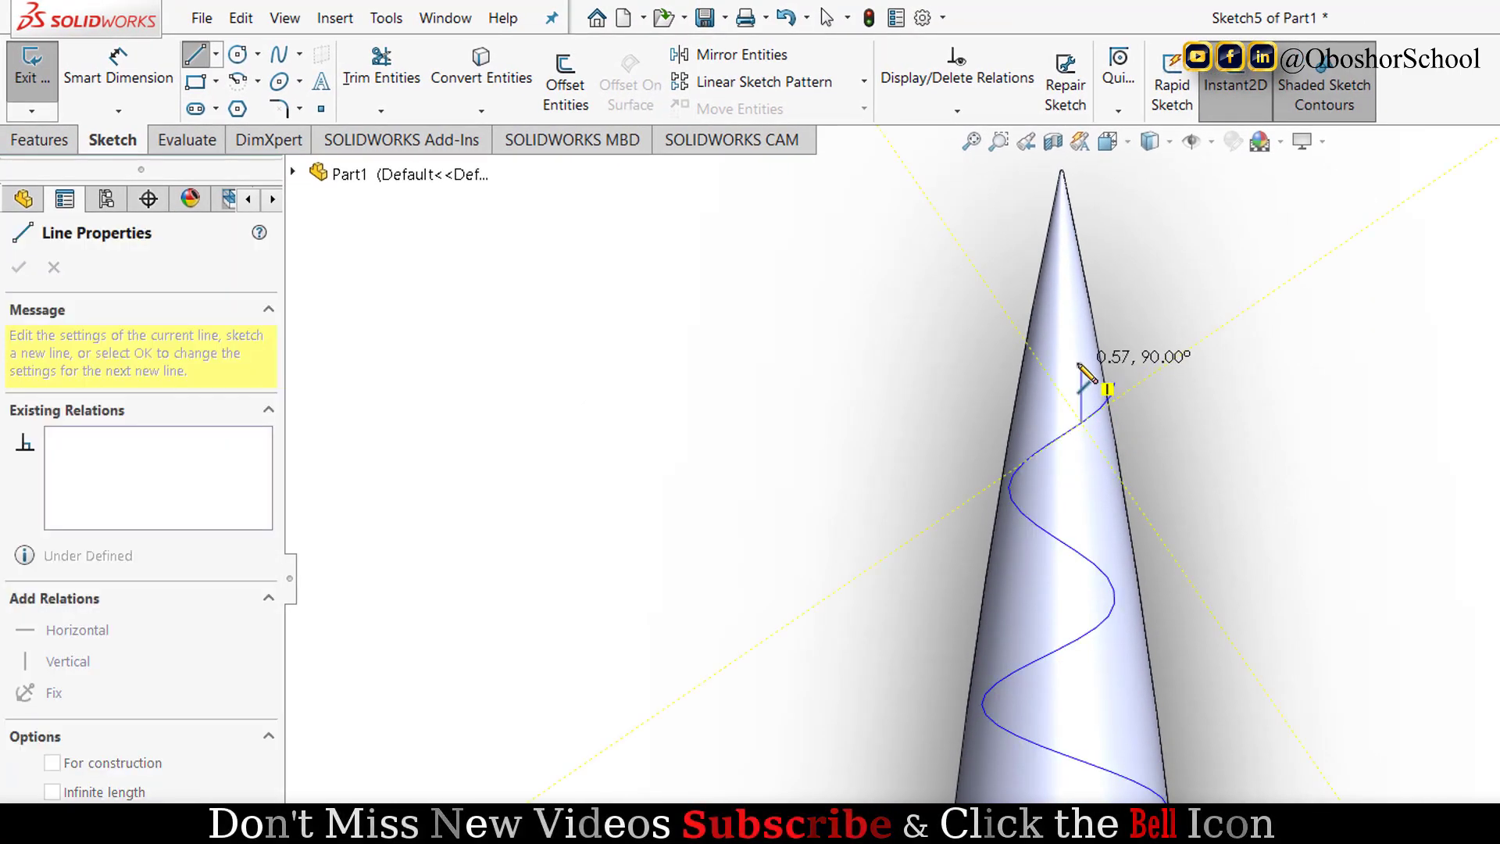
left_click(1081, 362)
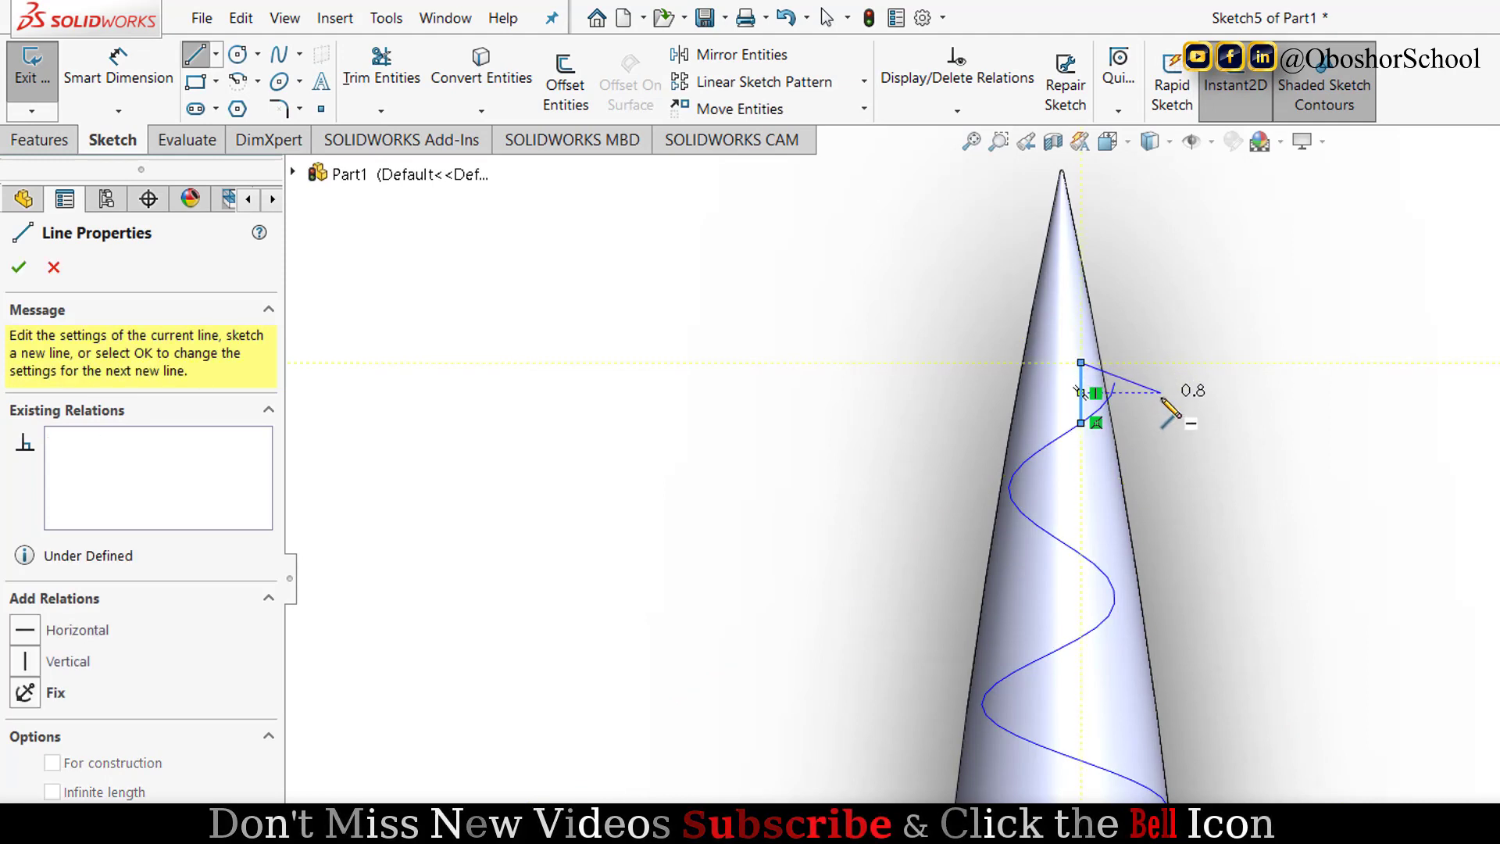
left_click(1162, 393)
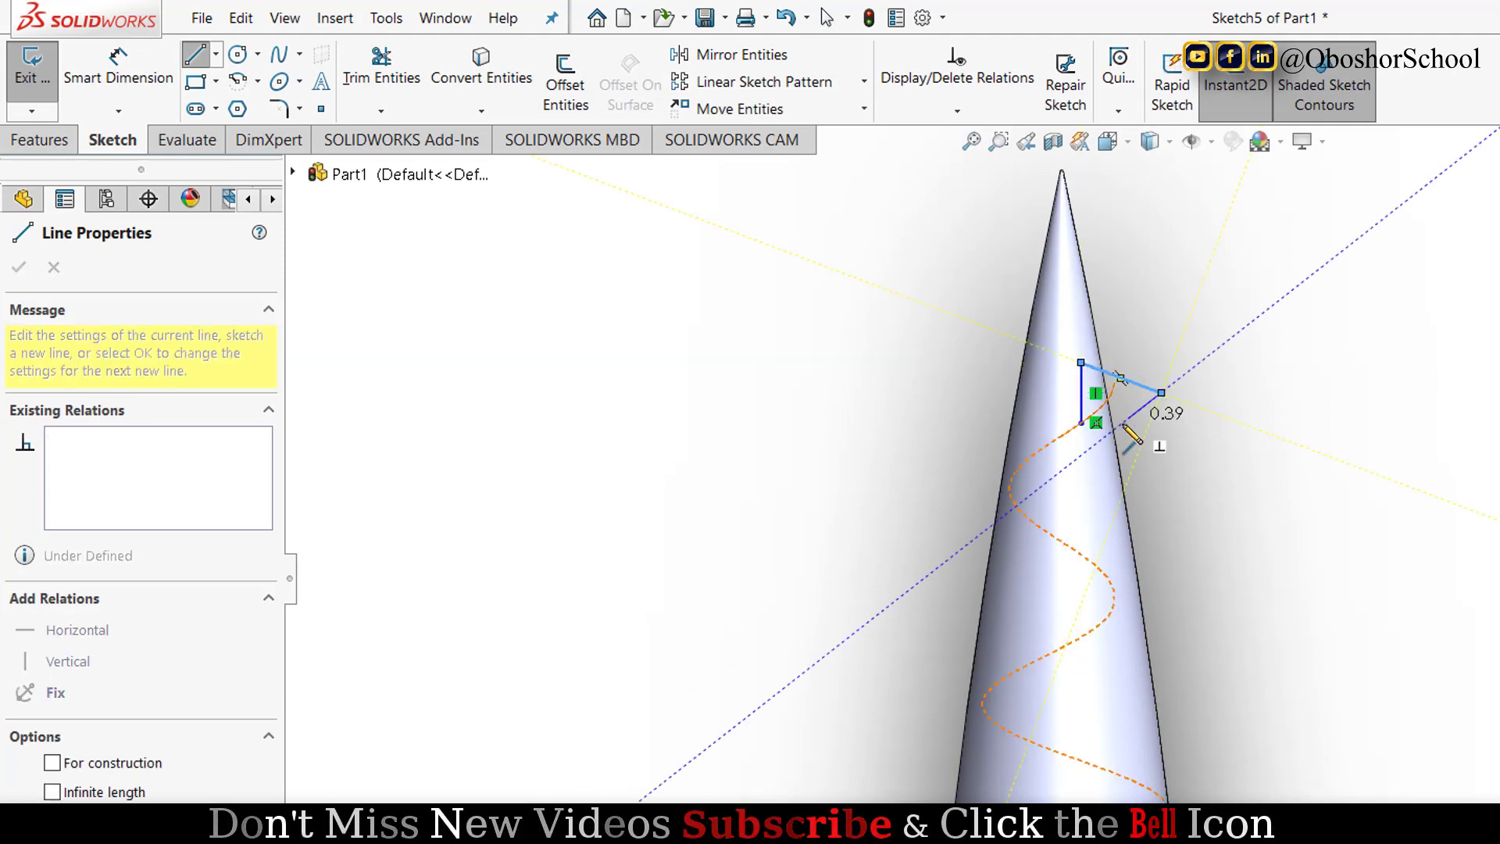
left_click(1081, 423)
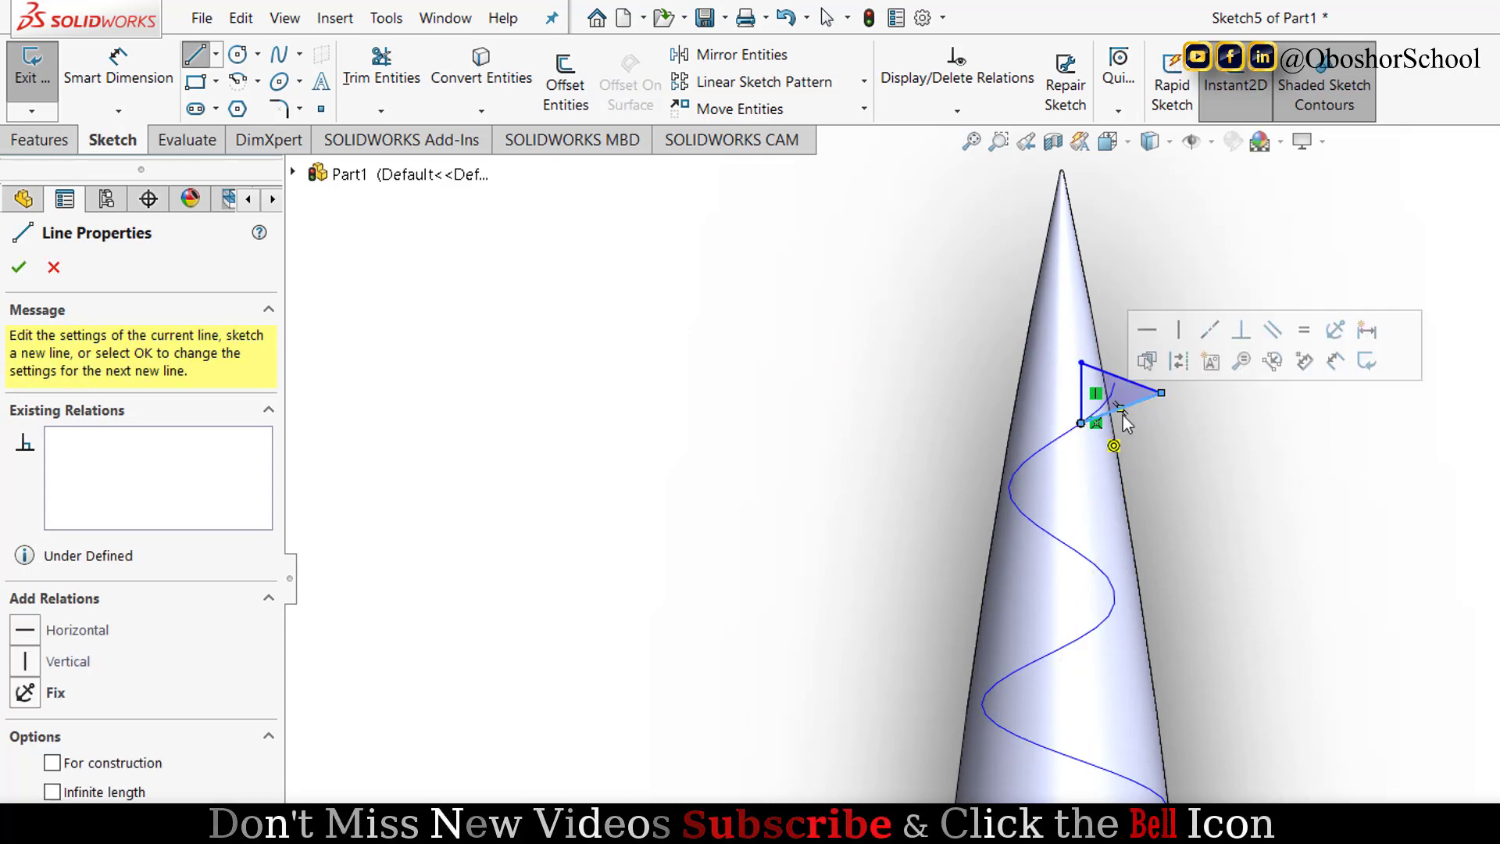
right_click(1226, 435)
left_click(1322, 441)
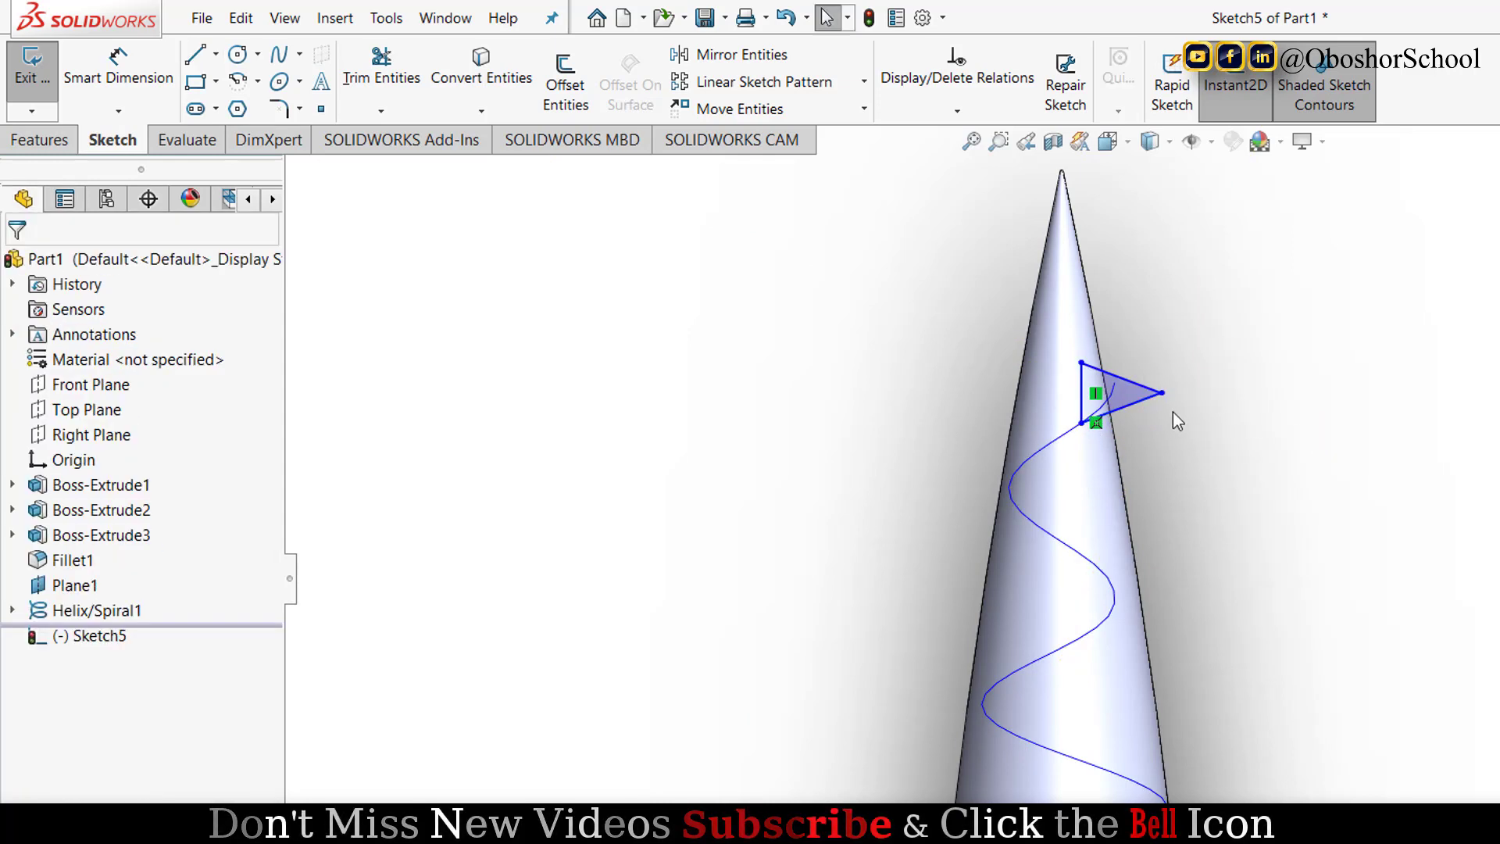
- Dimension the triangle's vertical side to 0.65 mm and its width to 0.75 mm
left_click(117, 69)
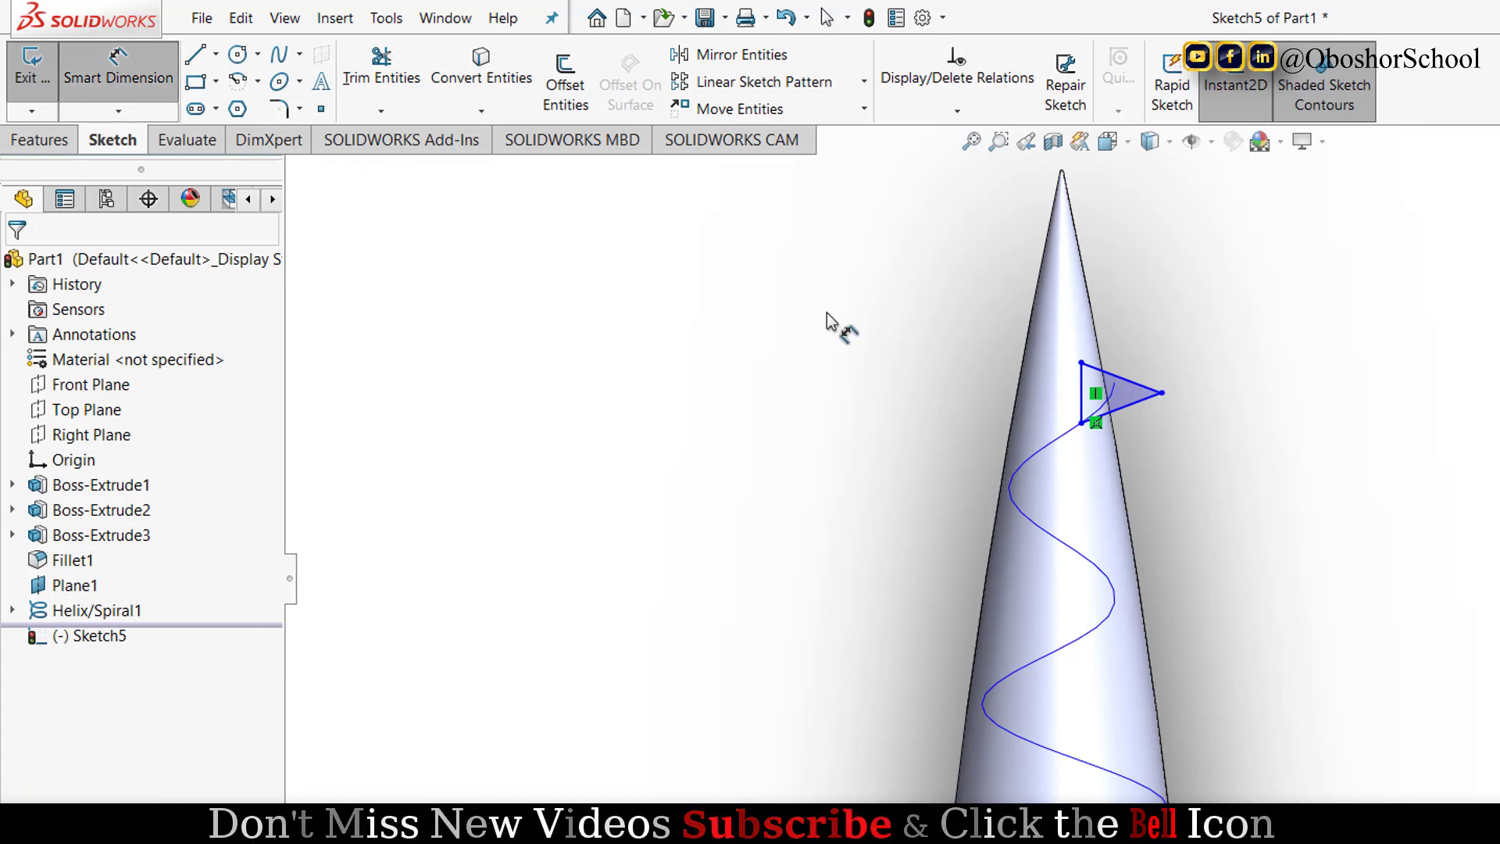
left_click(1082, 382)
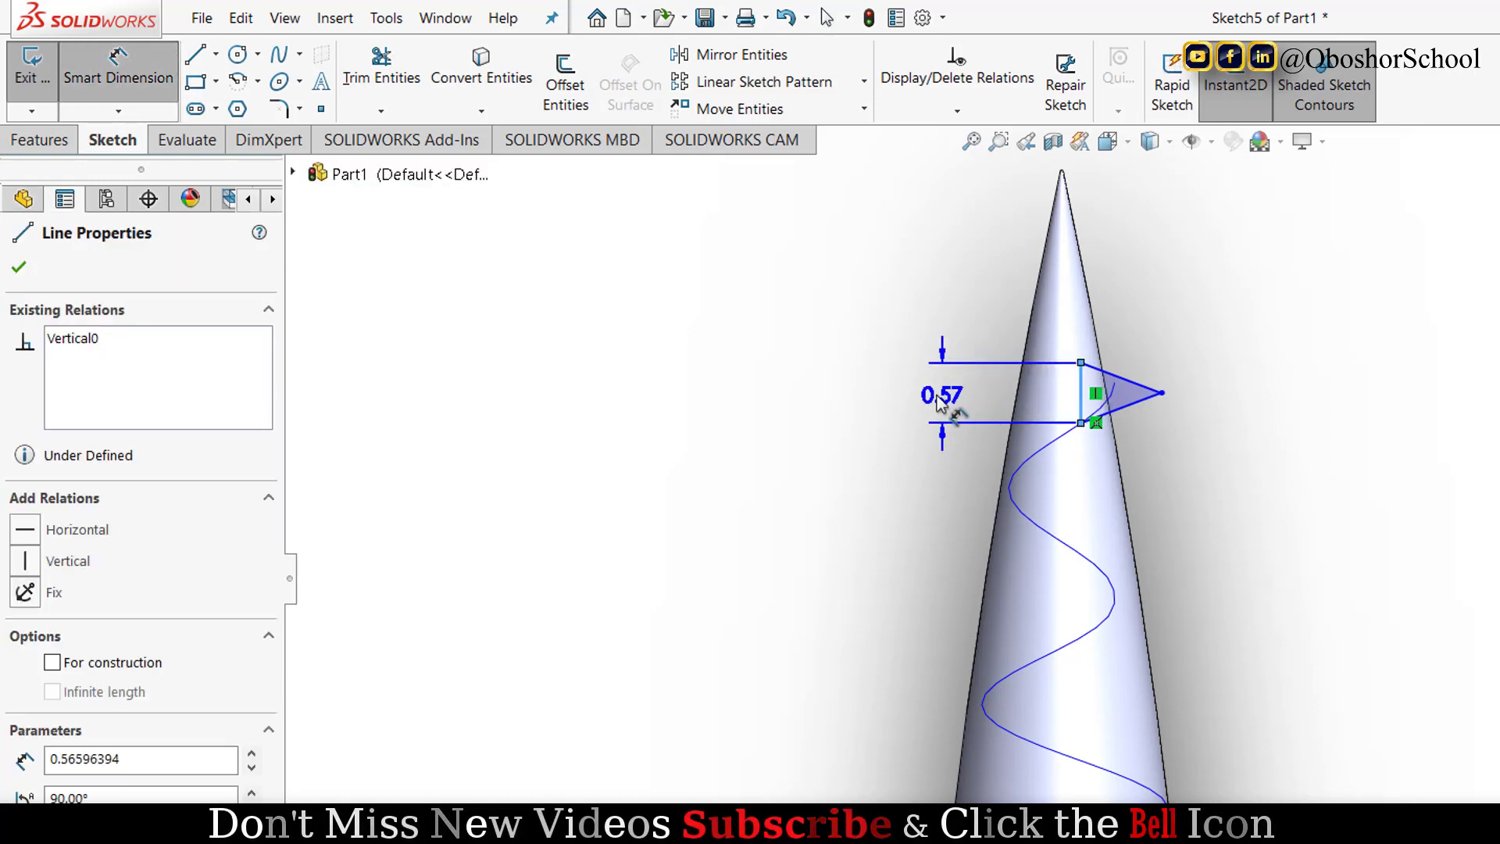
left_click(932, 398)
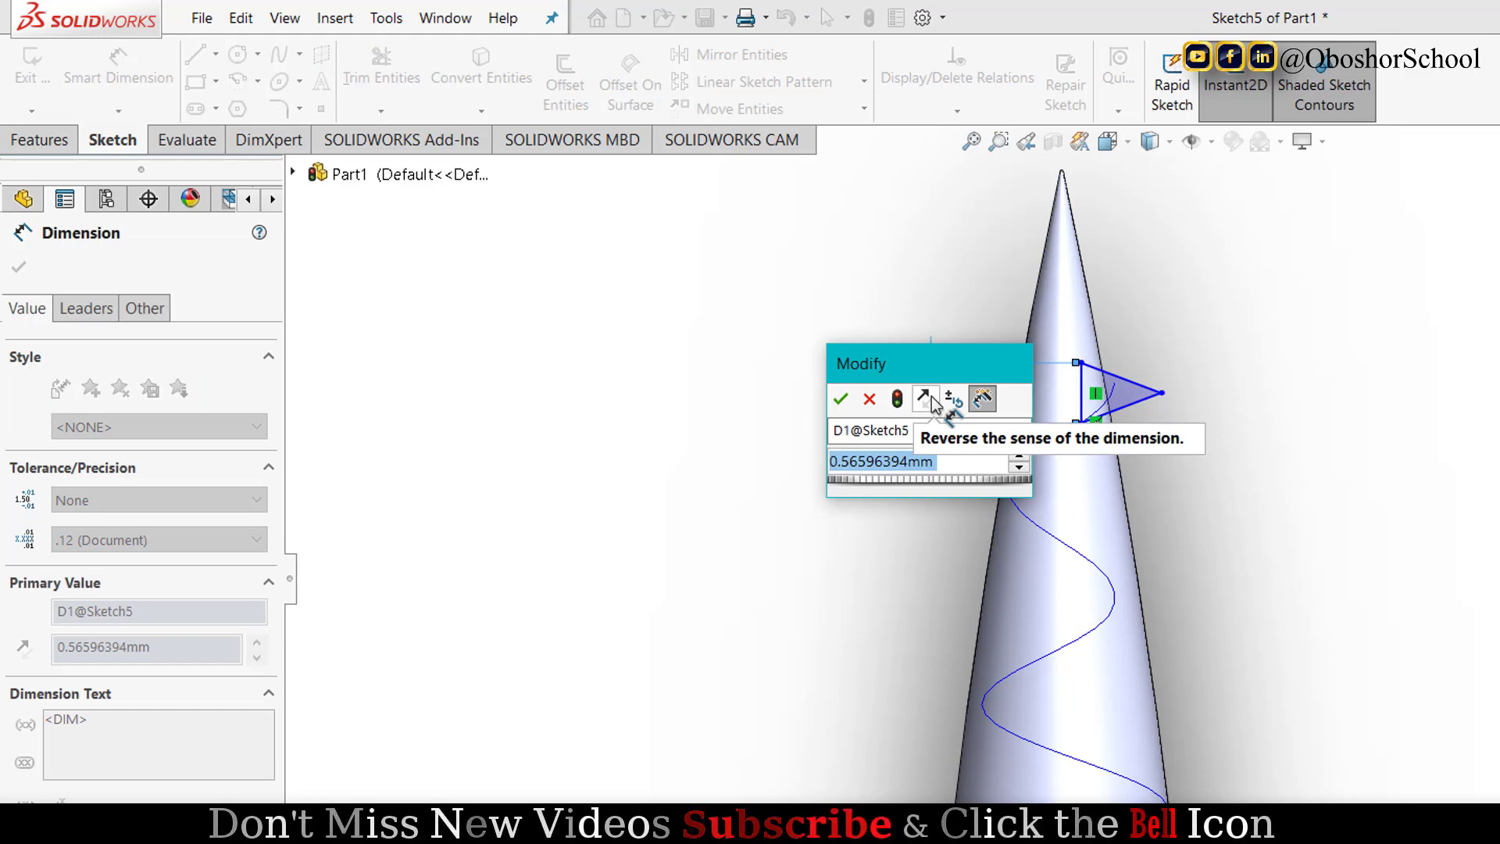
type(".65")
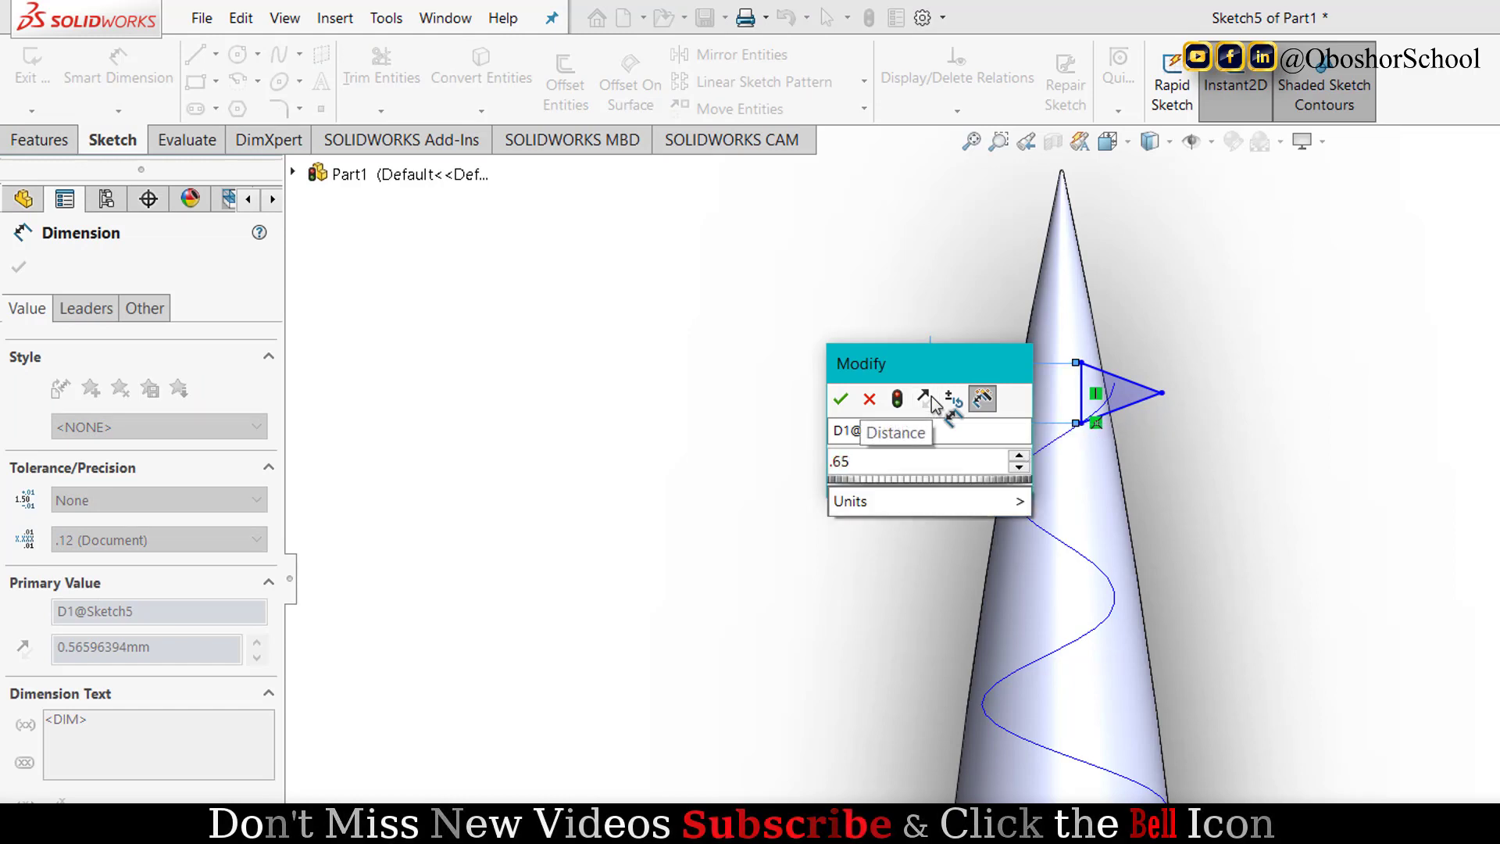
key("Return")
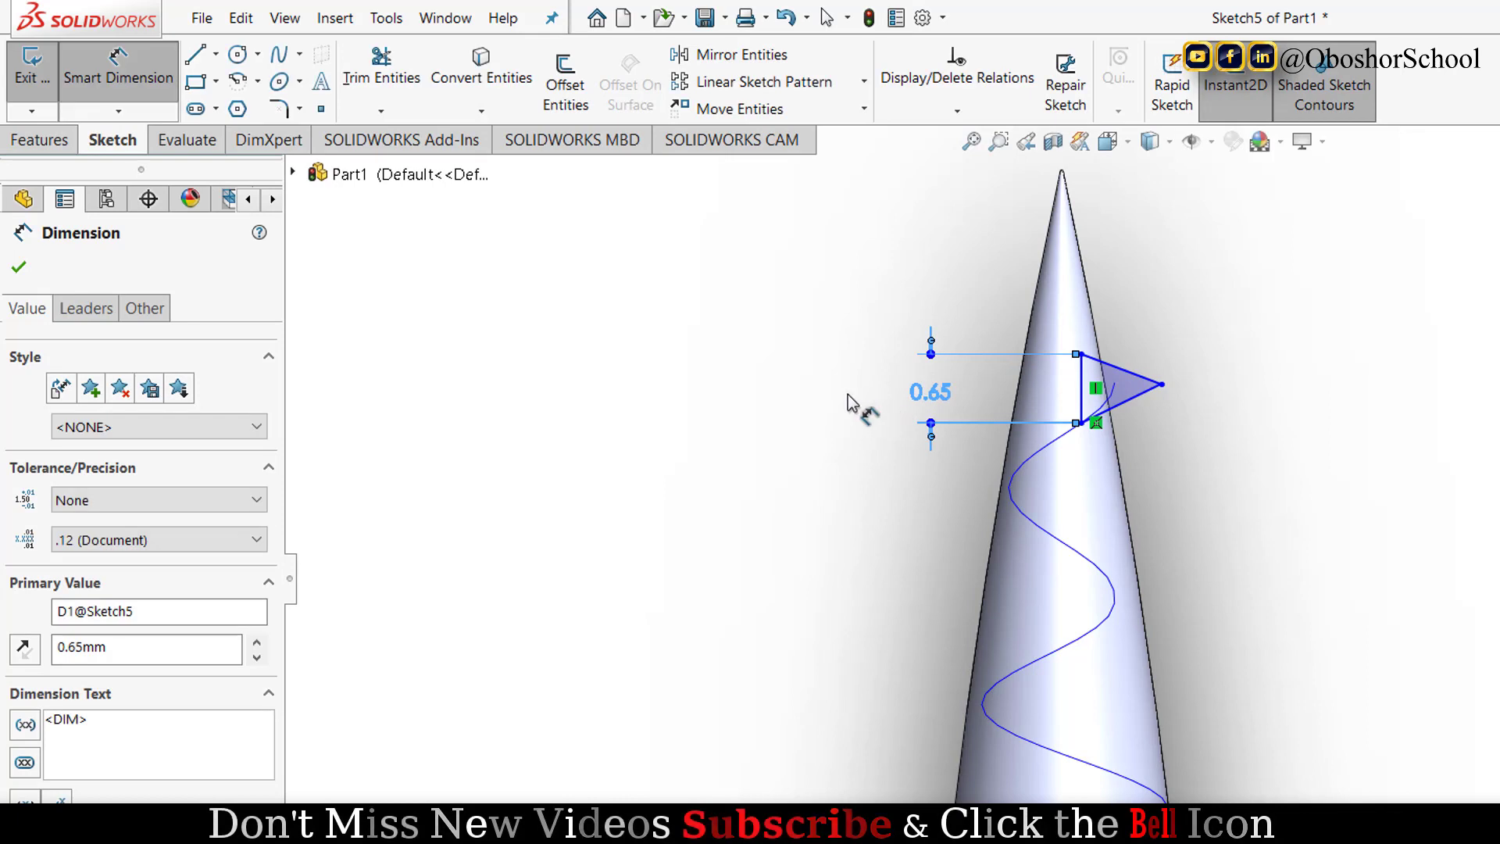
left_click(1132, 374)
left_click(1152, 320)
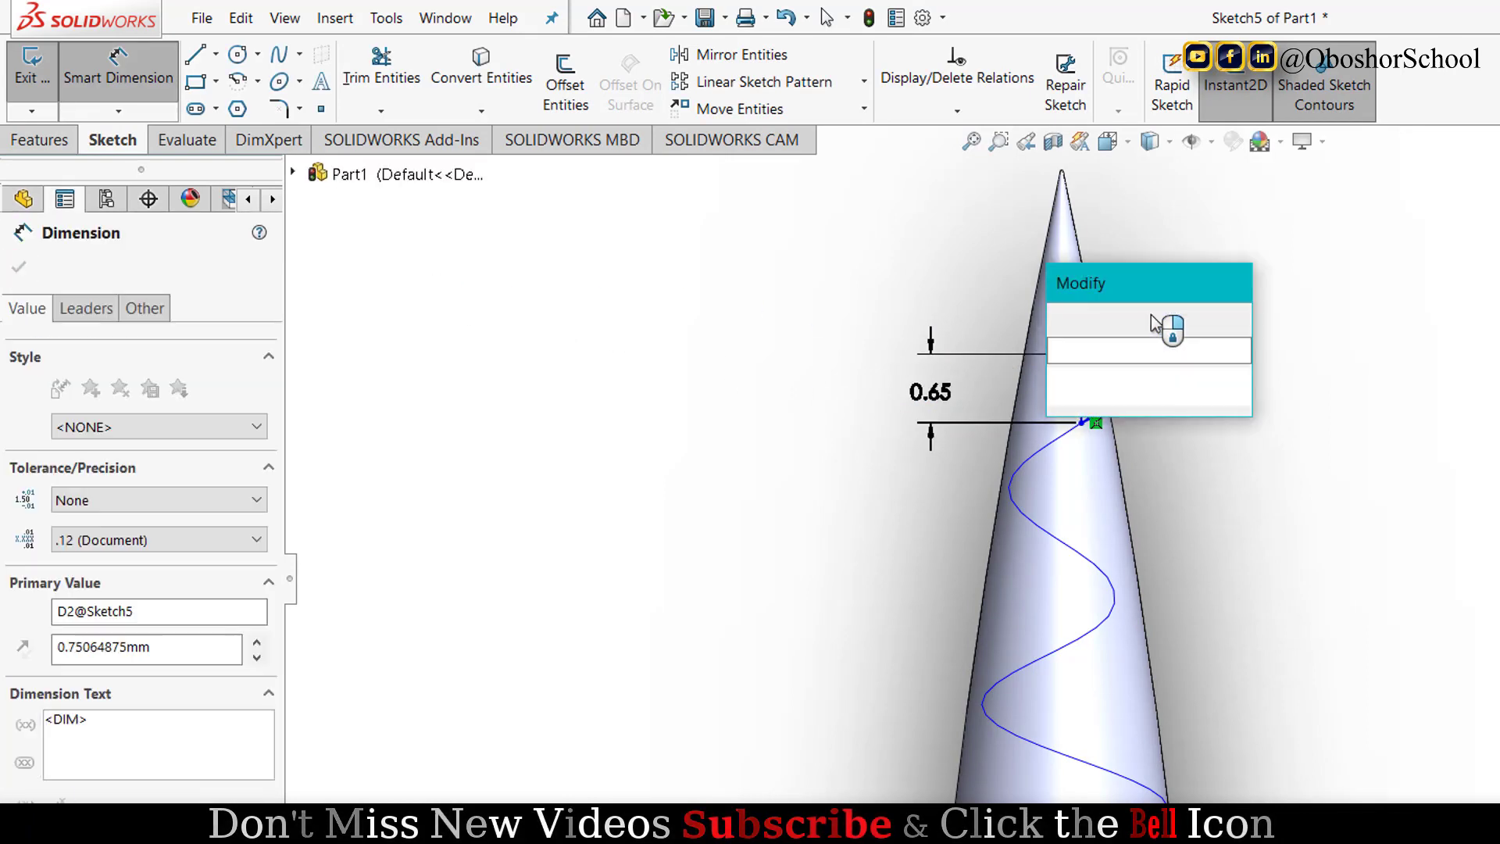
type(".75")
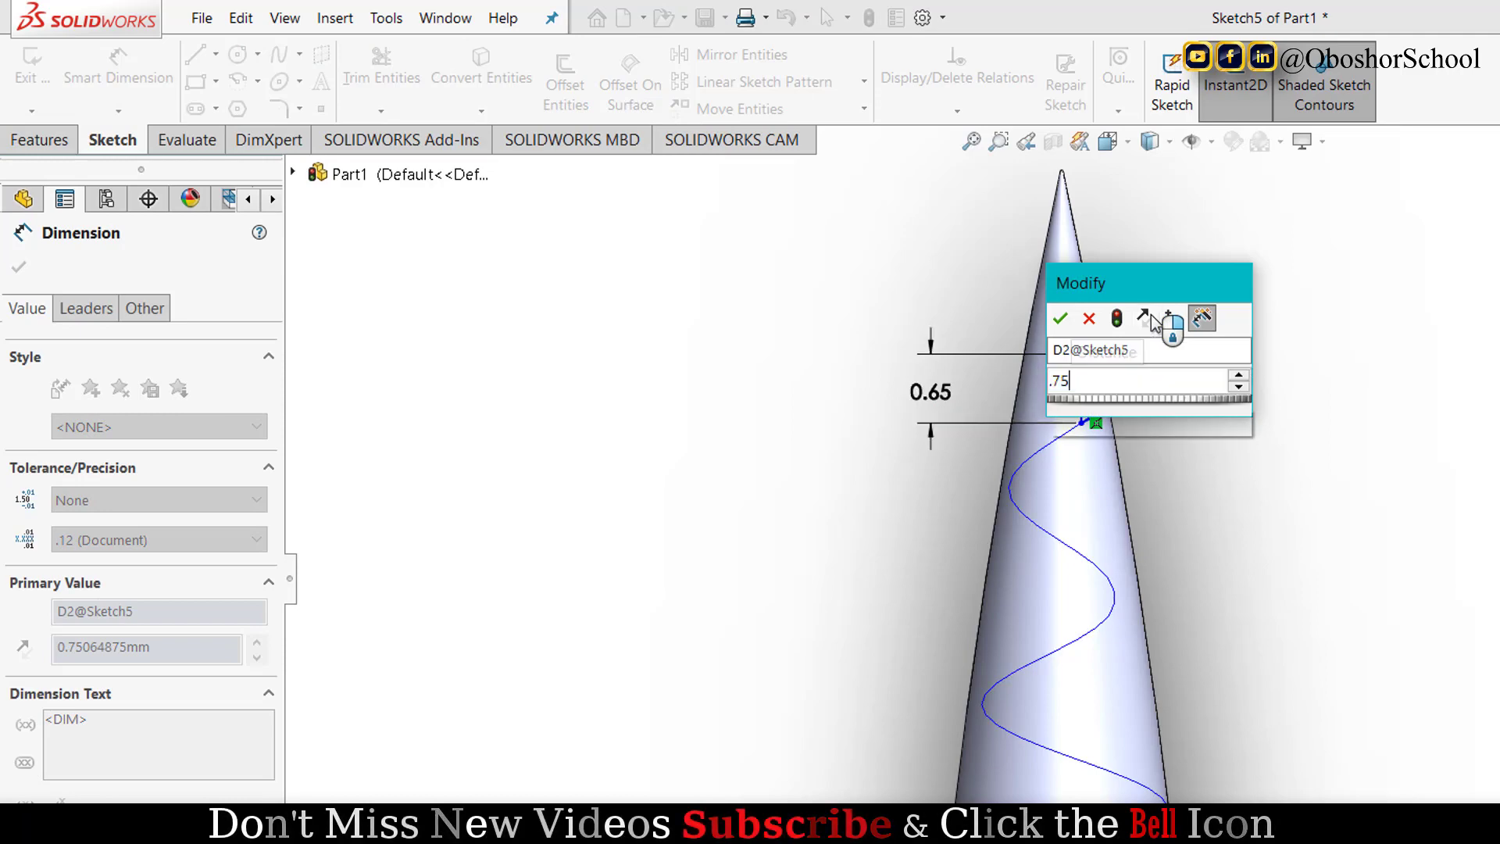
key("Return")
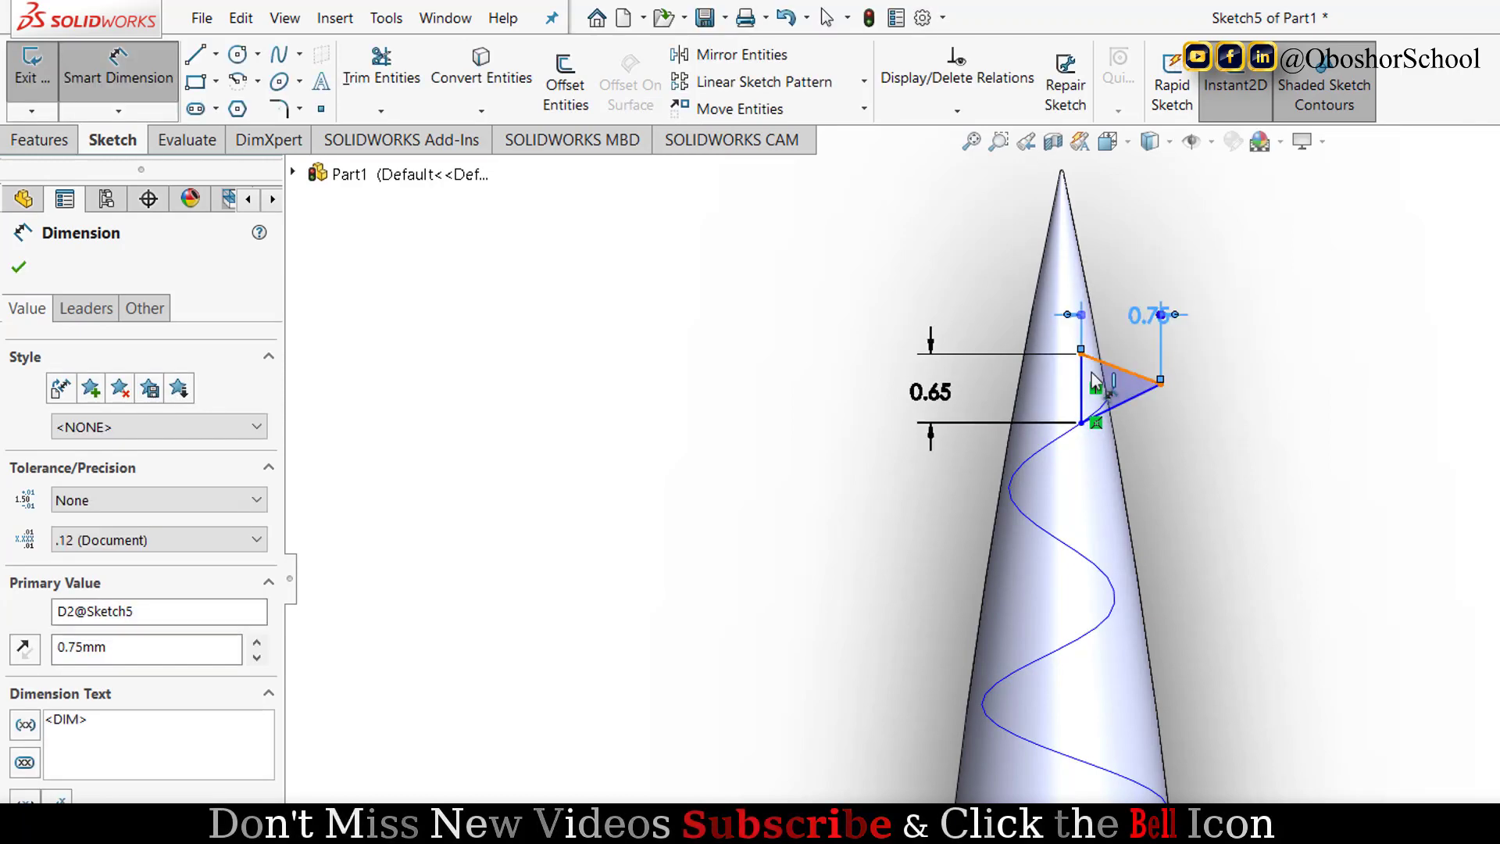
left_click(27, 269)
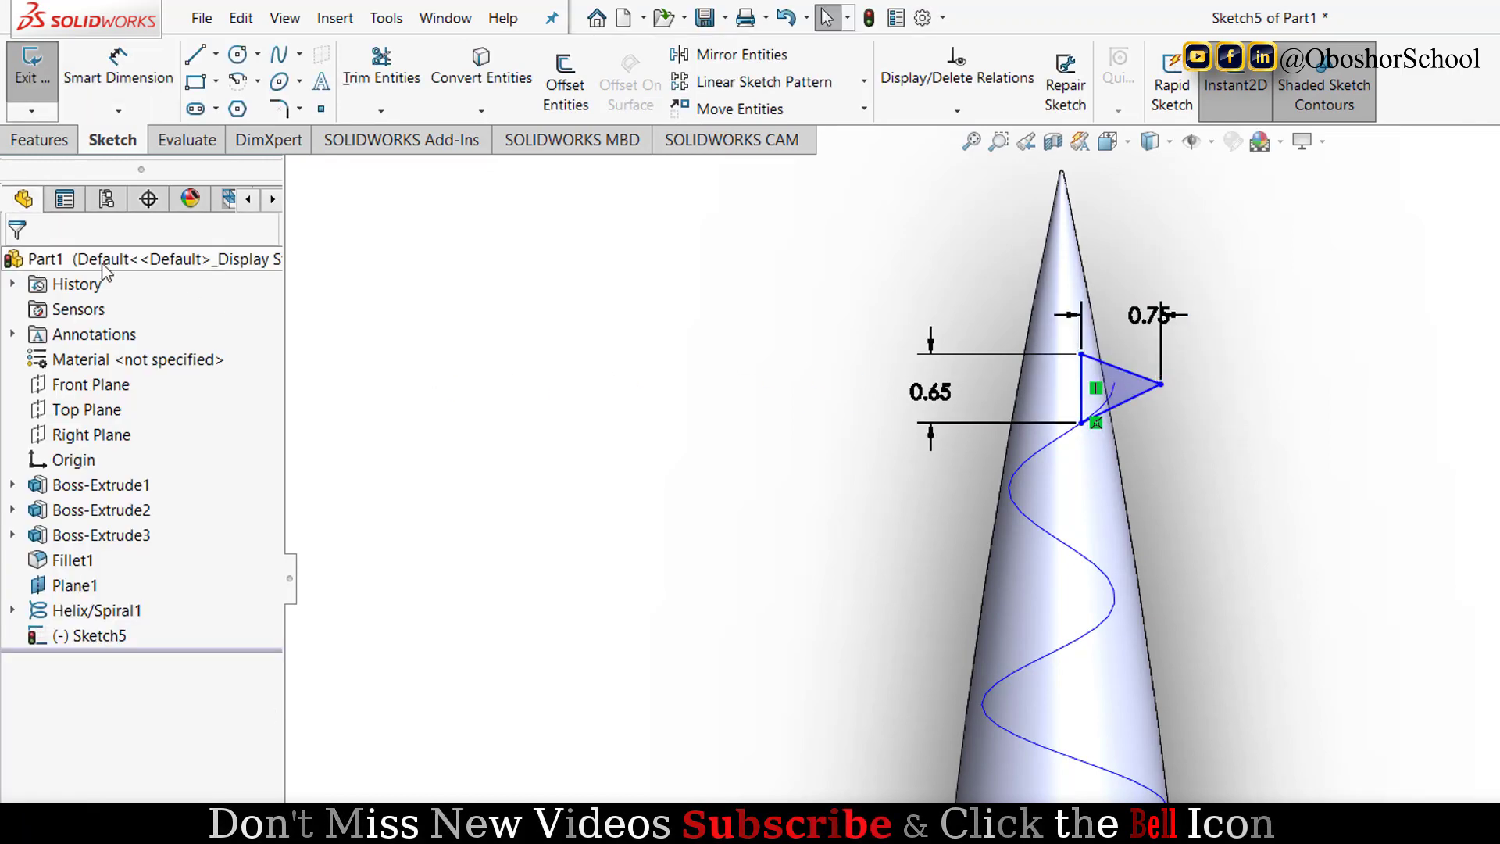
- Make the two slanted edges equal and exit Sketch5
left_click(1350, 446)
left_click(1143, 383)
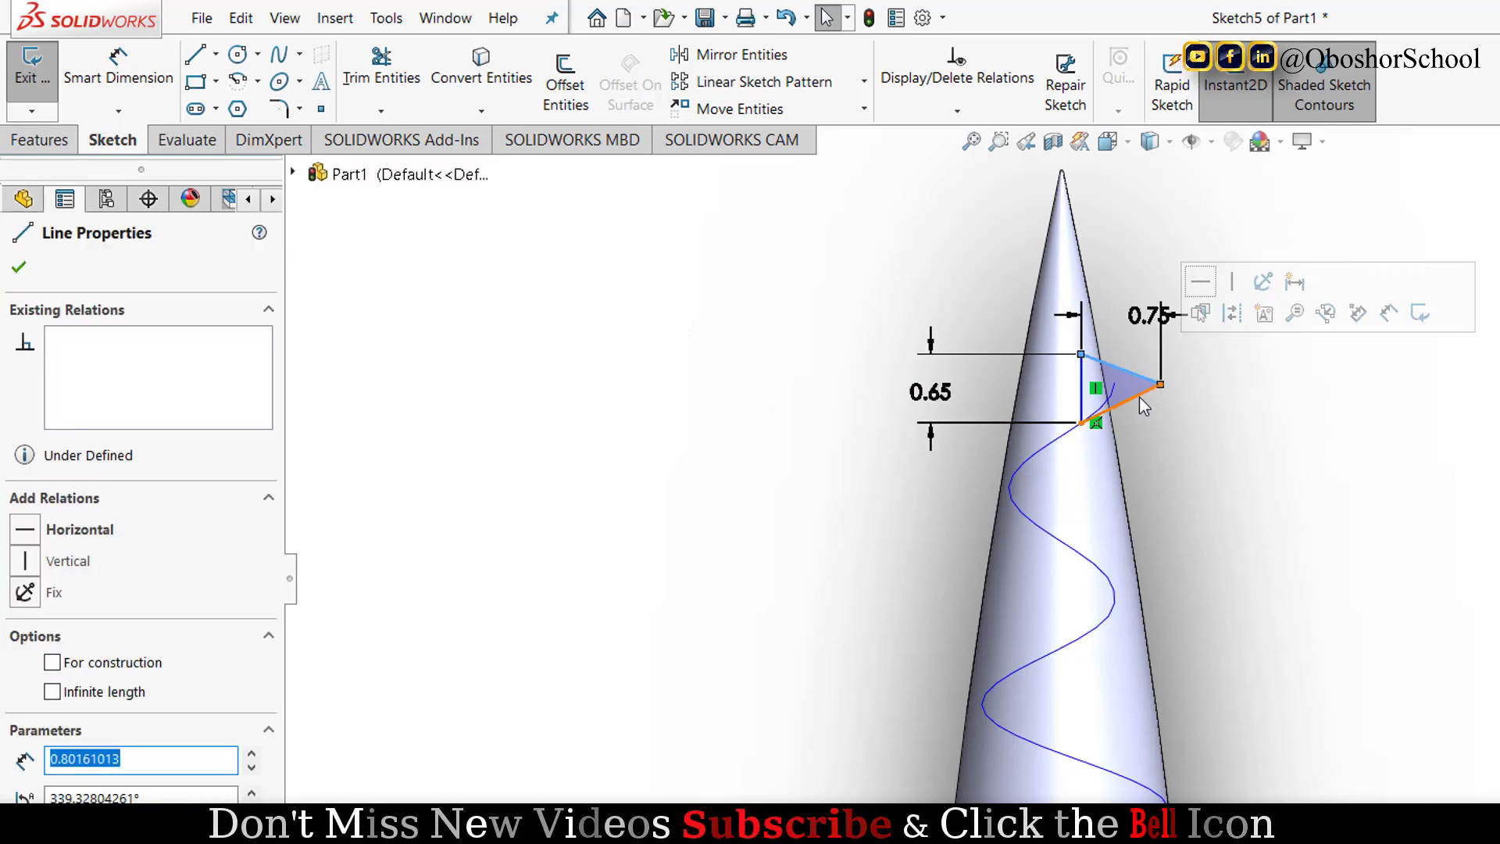
left_click(1133, 397, "ctrl")
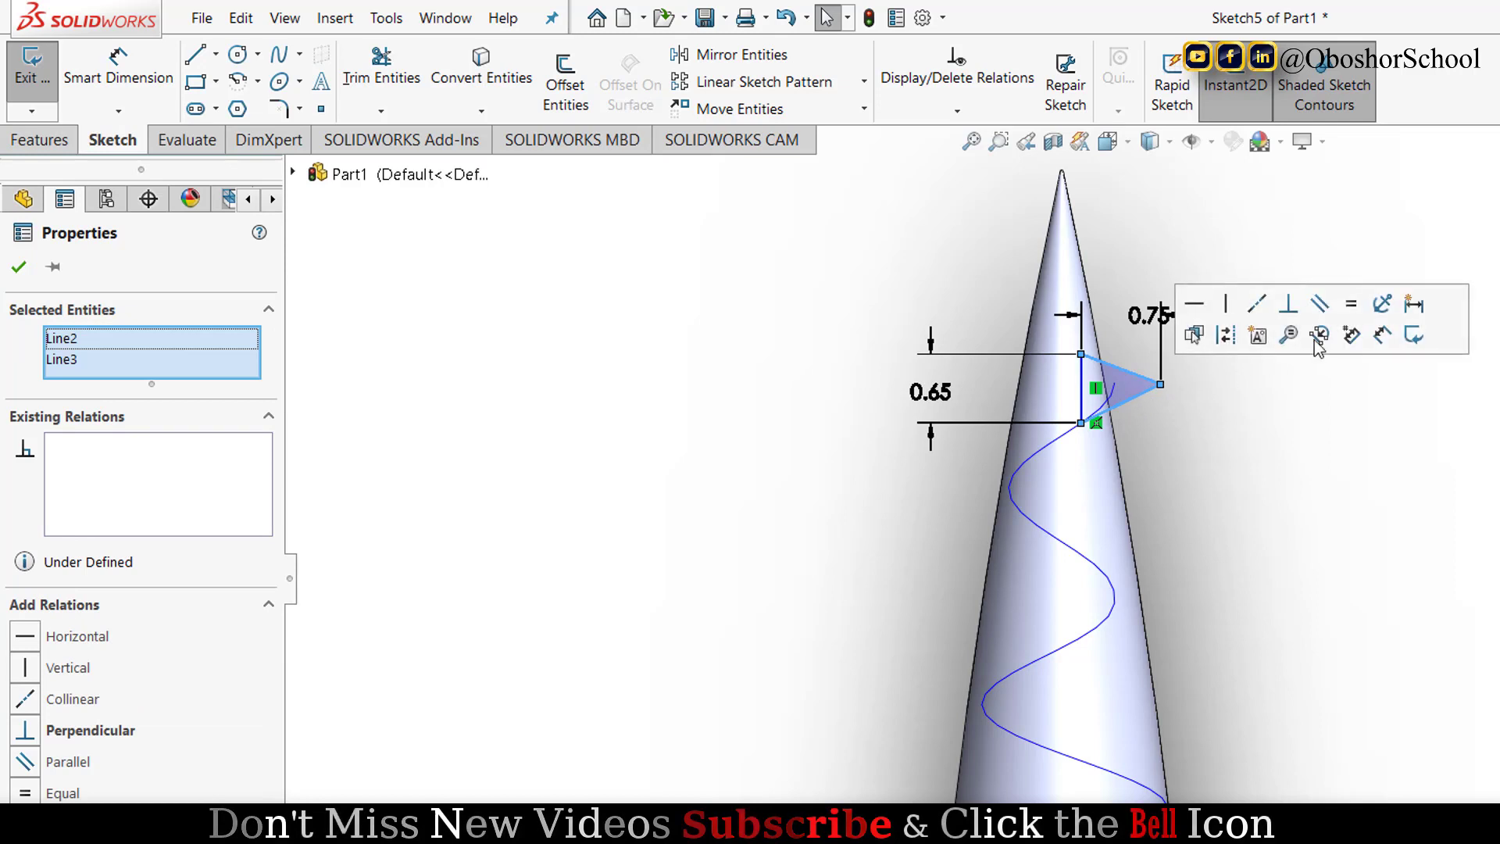
left_click(1350, 305)
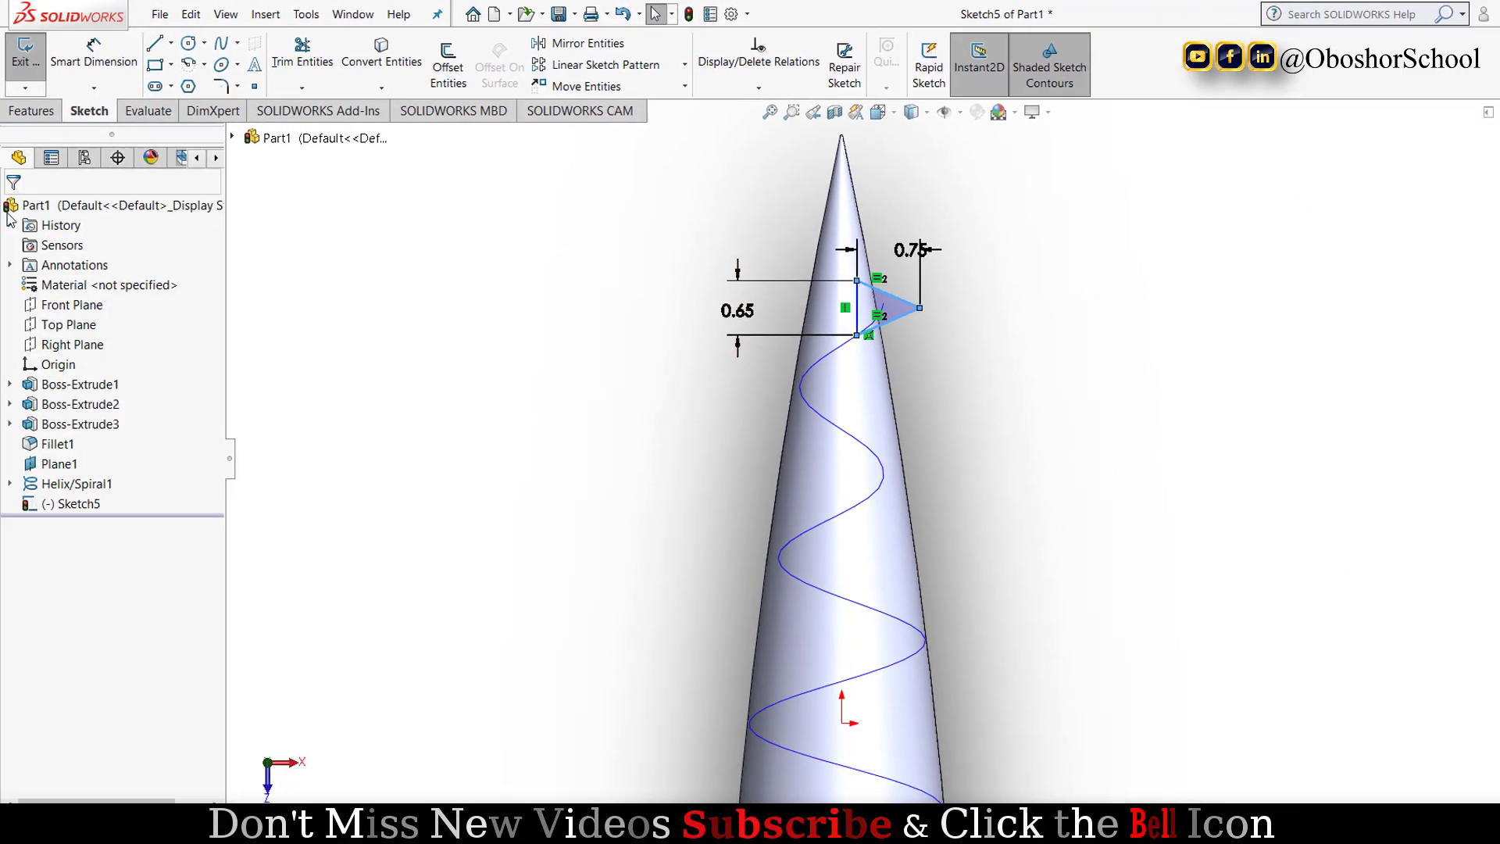
left_click(1322, 359)
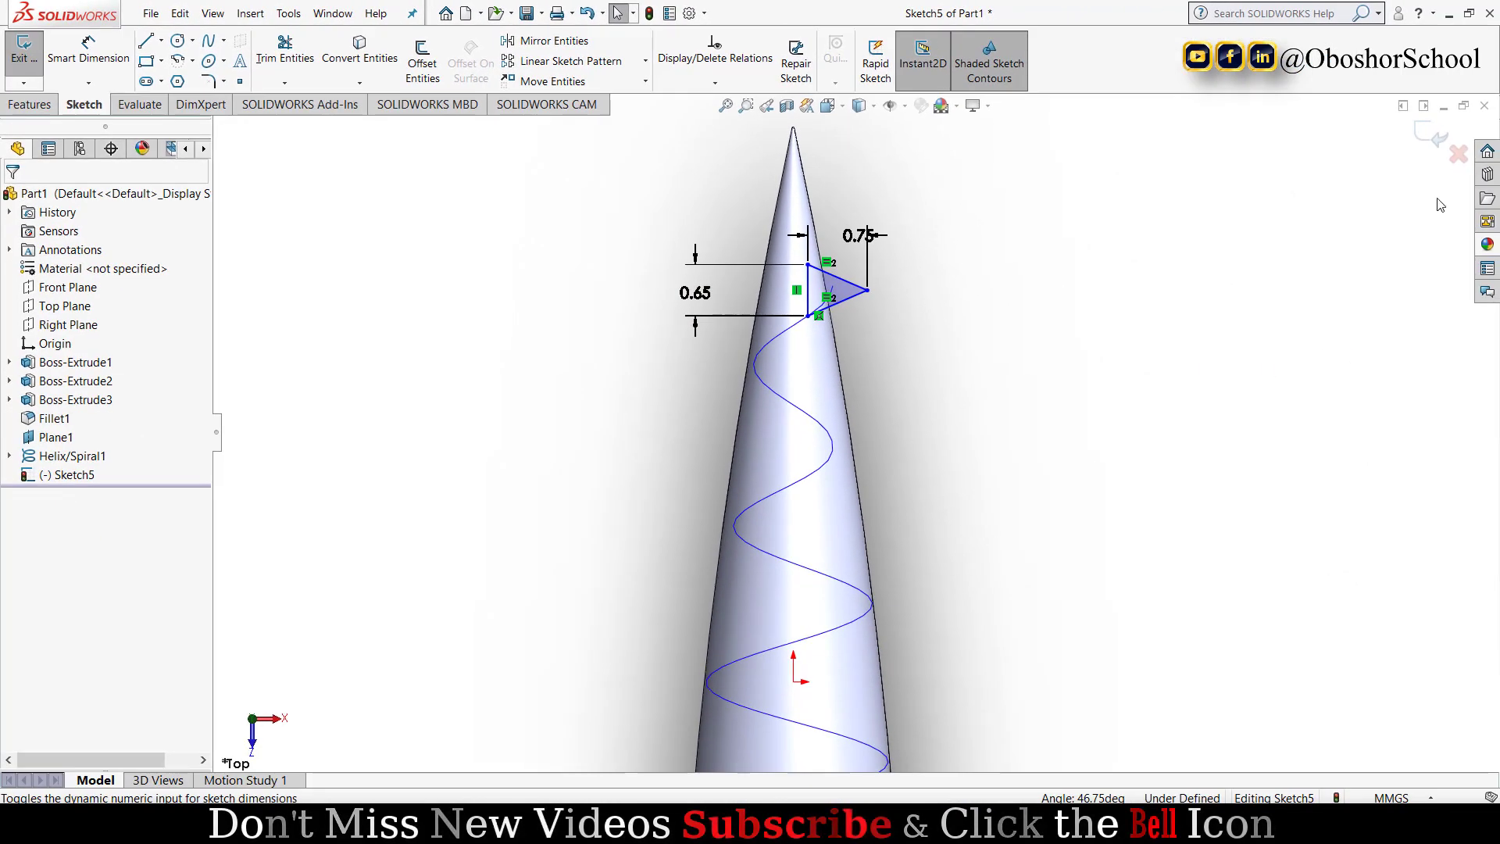
left_click(1432, 139)
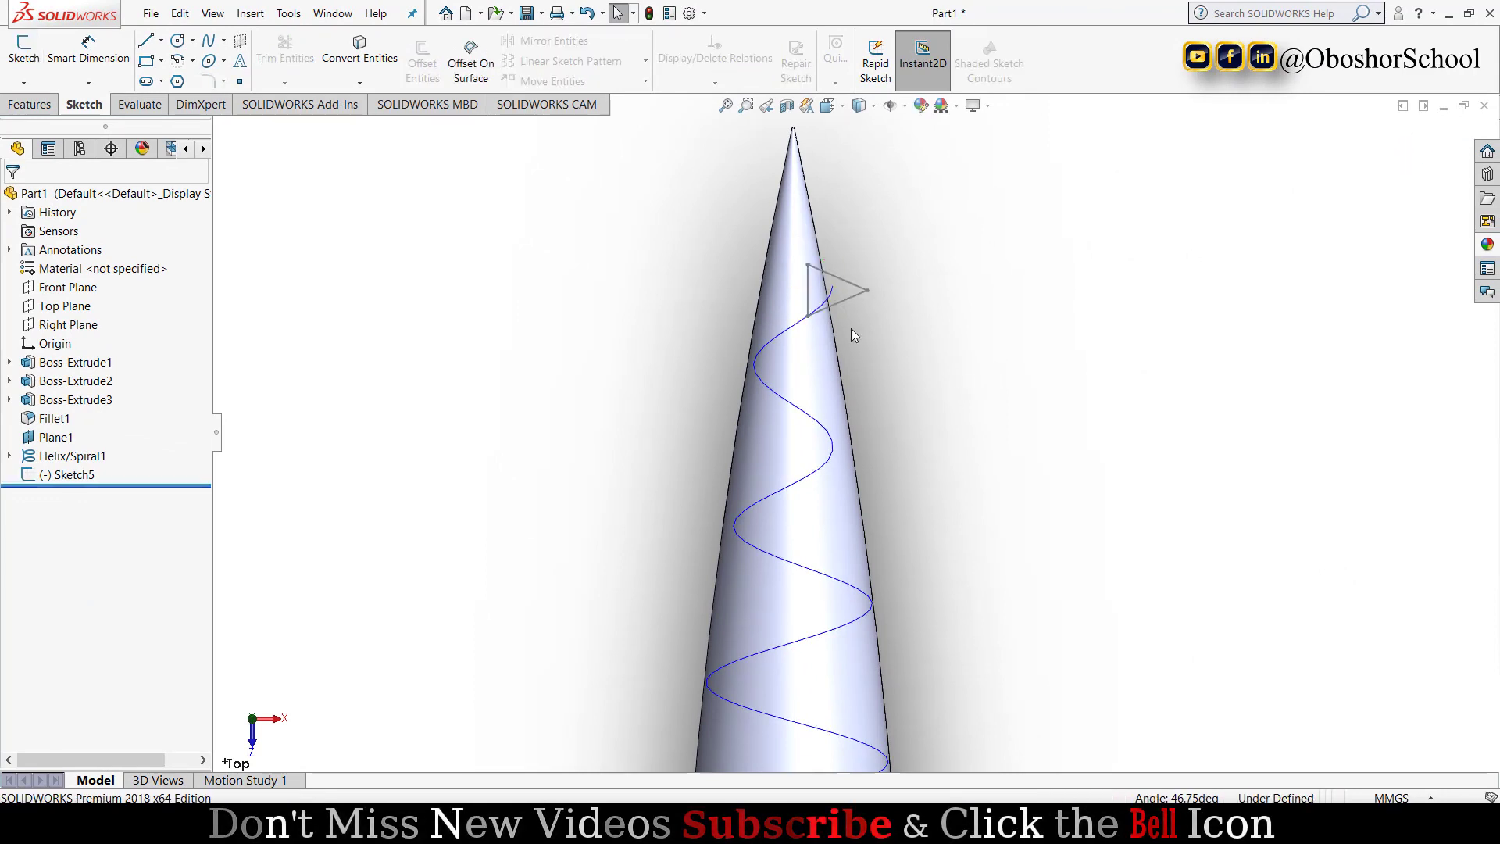
- Sweep the Sketch5 triangle profile along Helix/Spiral1 to create the Sweep1 thread
left_click(30, 106)
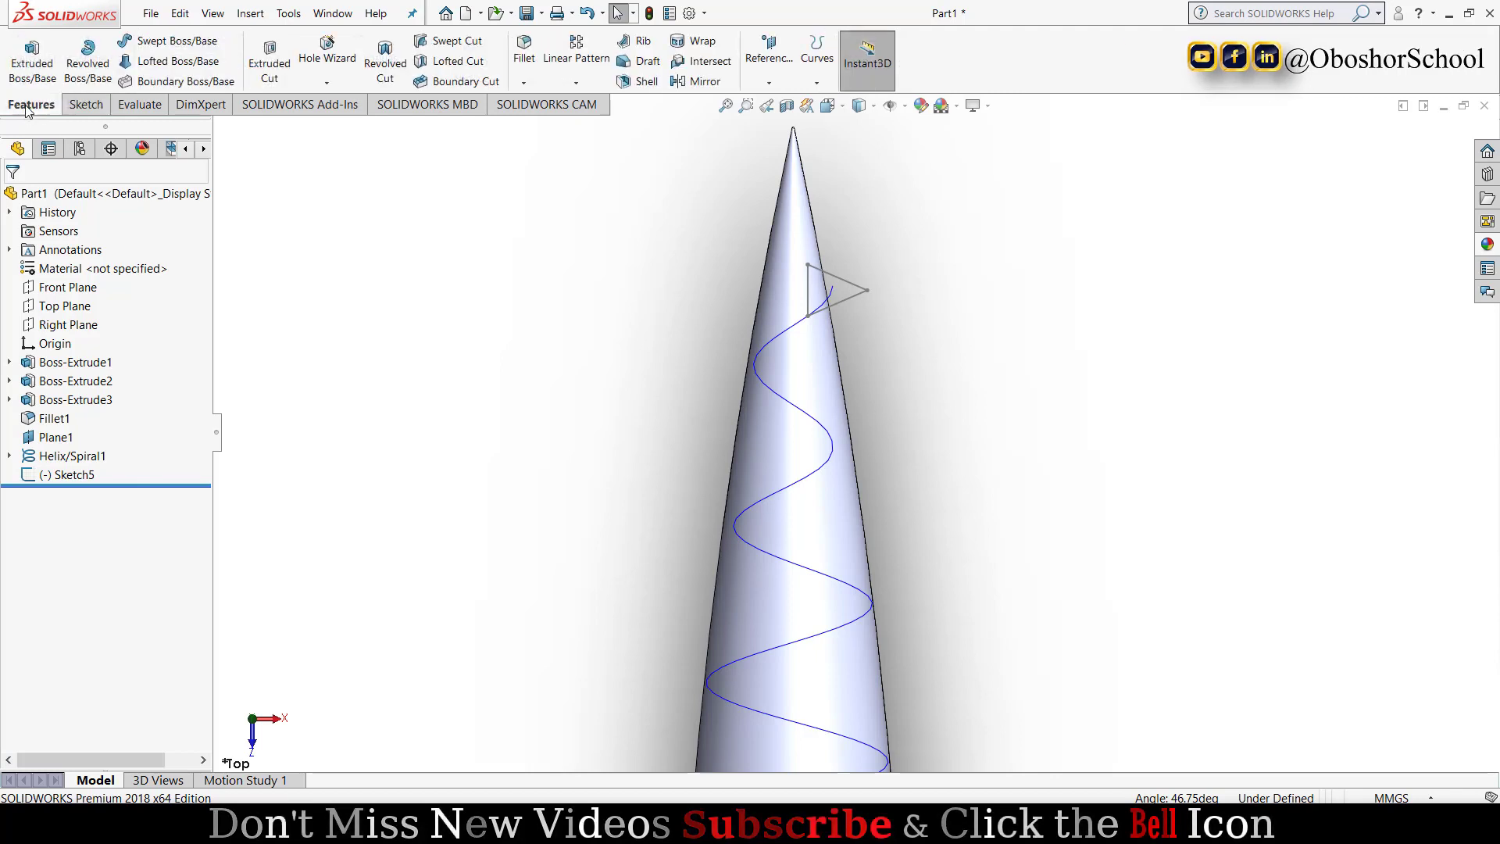
left_click(160, 42)
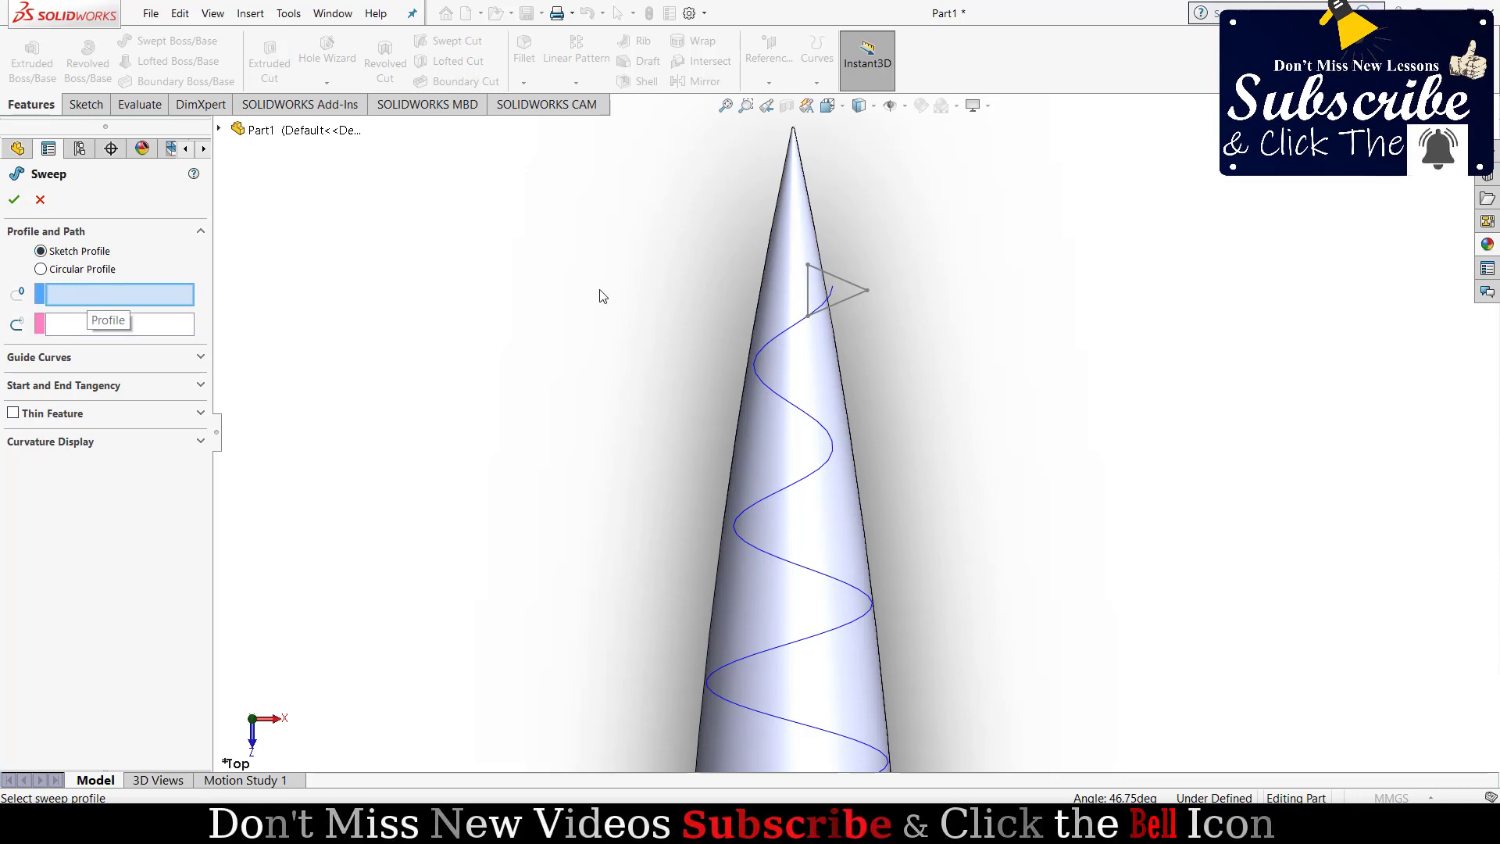
left_click(833, 288)
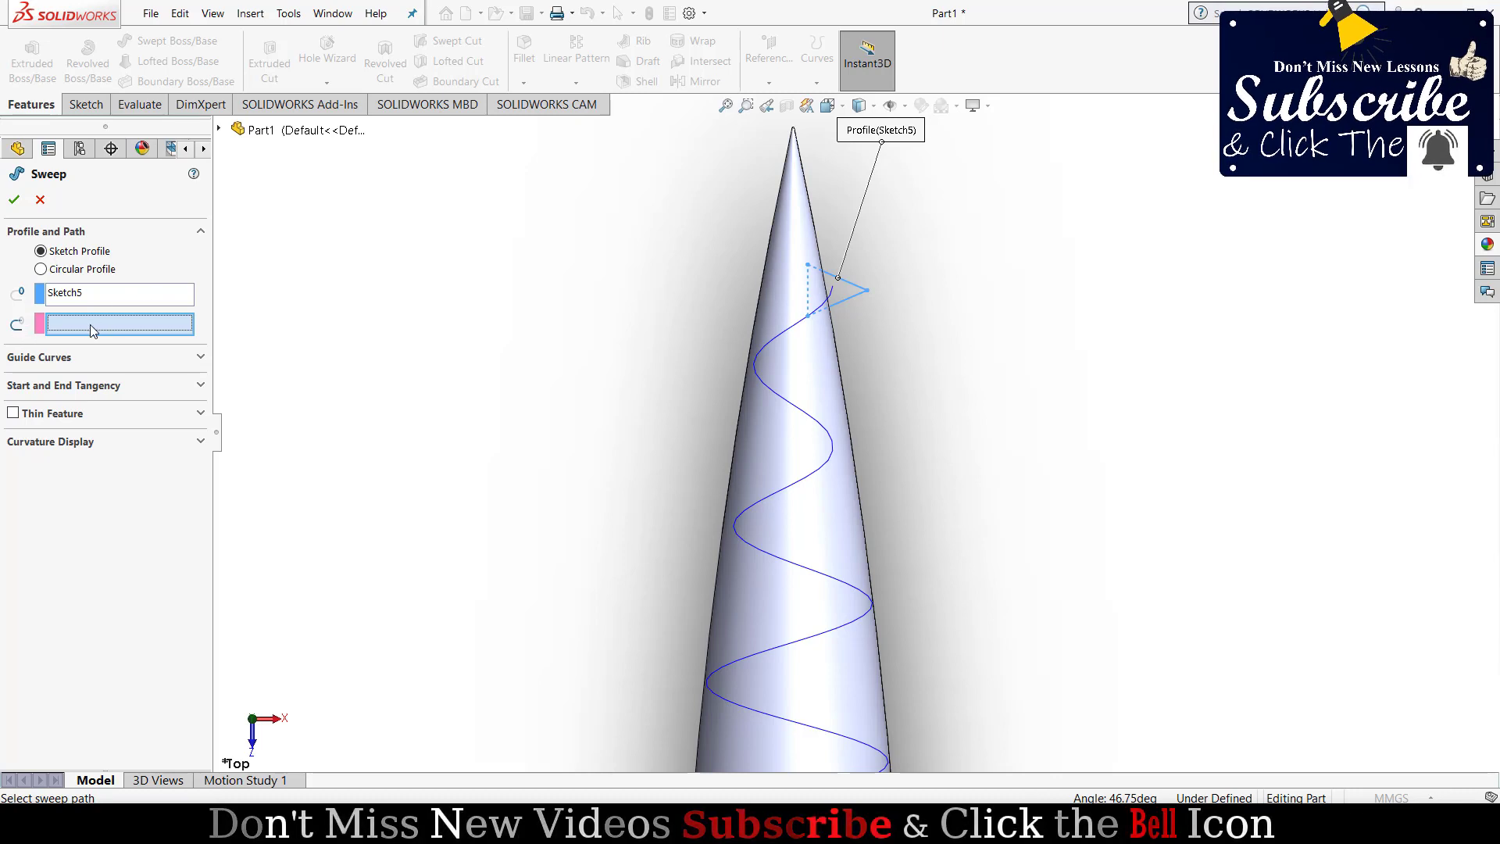
left_click(766, 346)
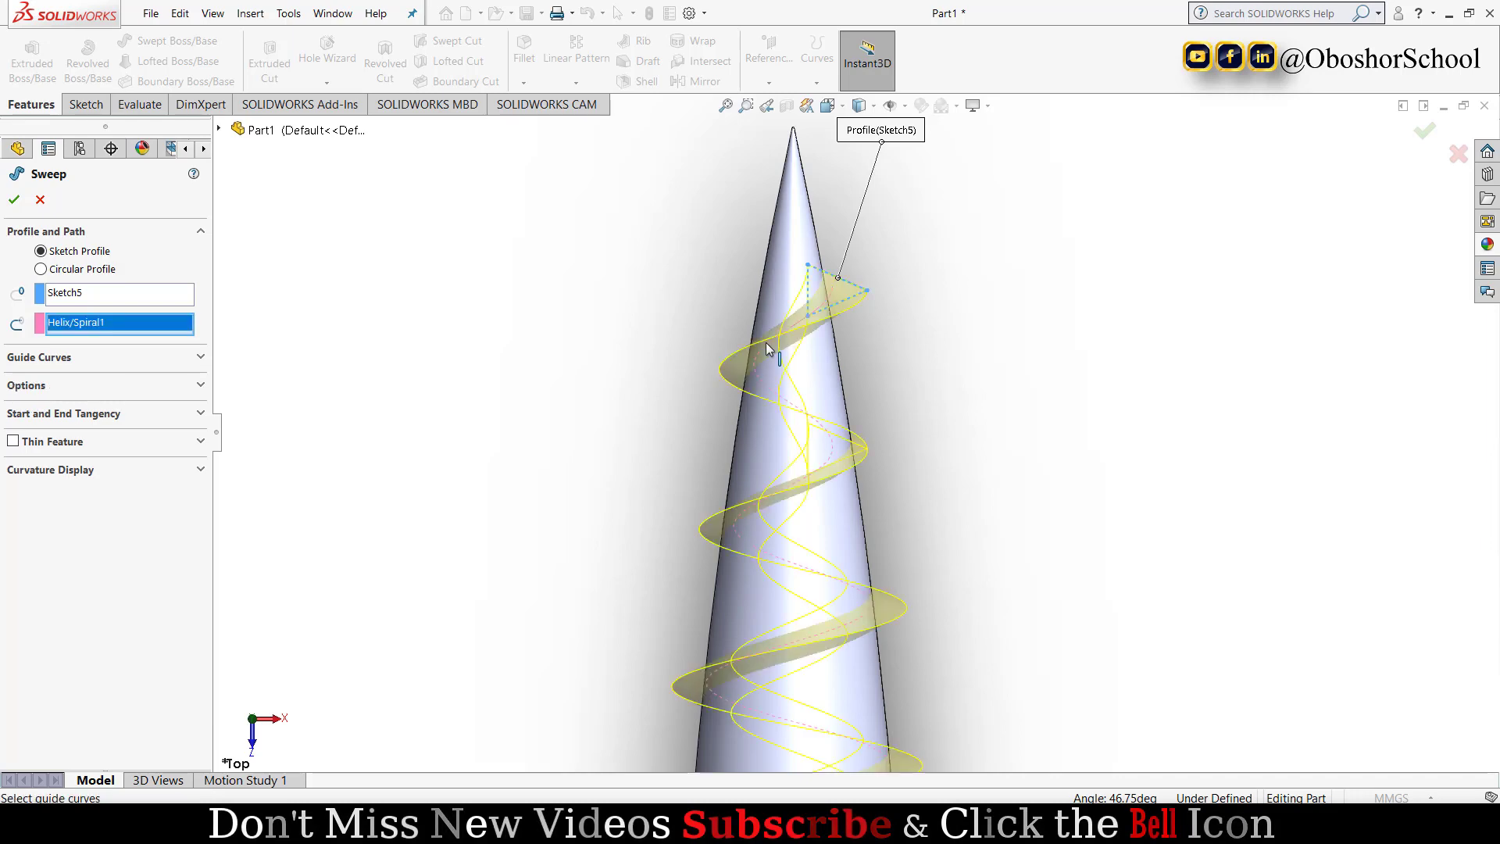
left_click(732, 103)
mouse_move(1081, 499)
middle_mouse_down()
mouse_move(858, 114)
mouse_move(1005, 465)
middle_mouse_up()
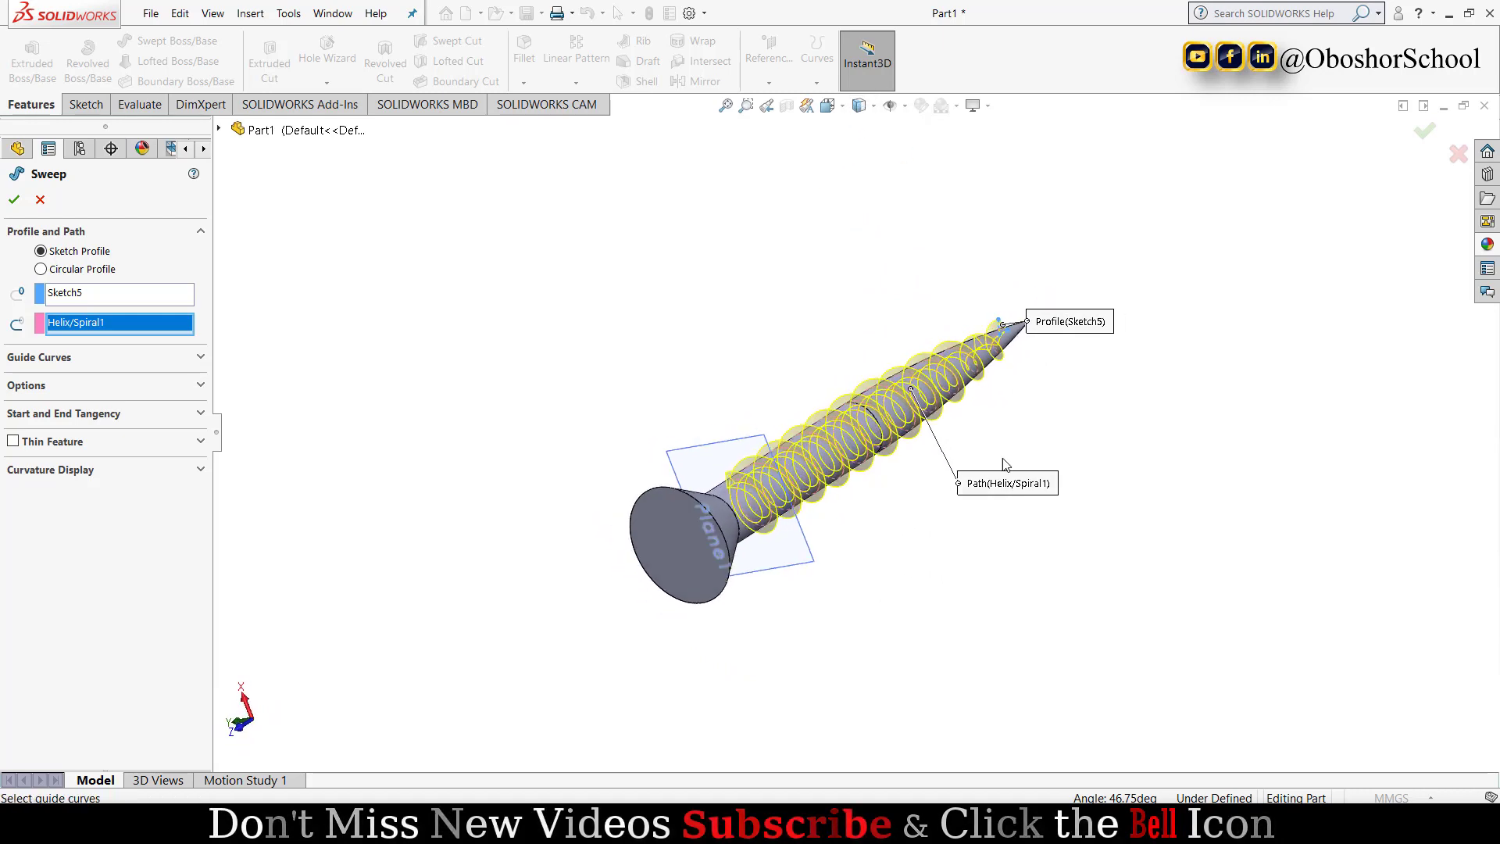
middle_click_drag(833, 639, 750, 467)
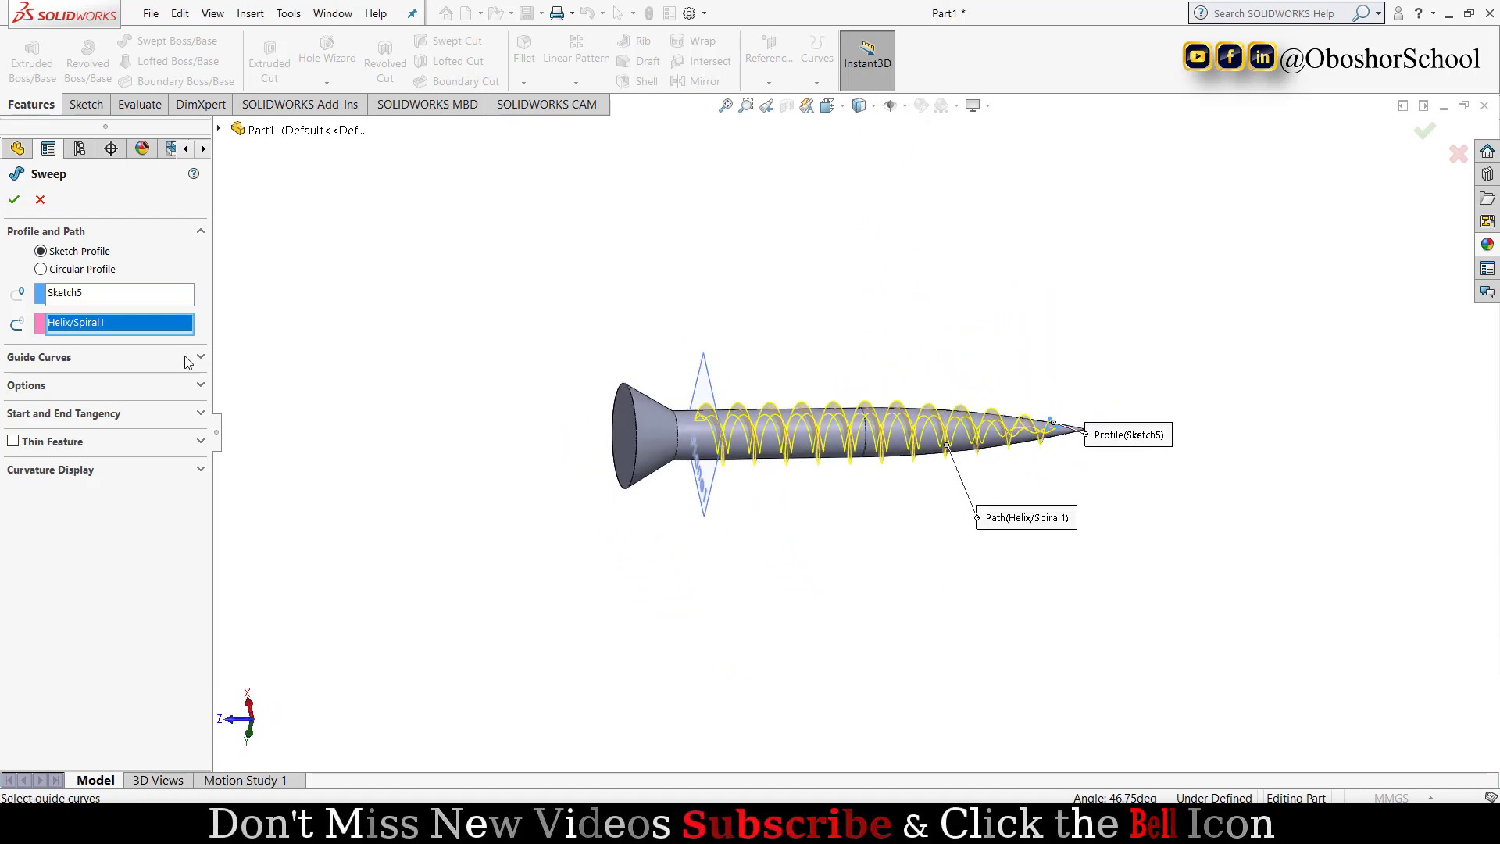
left_click(14, 199)
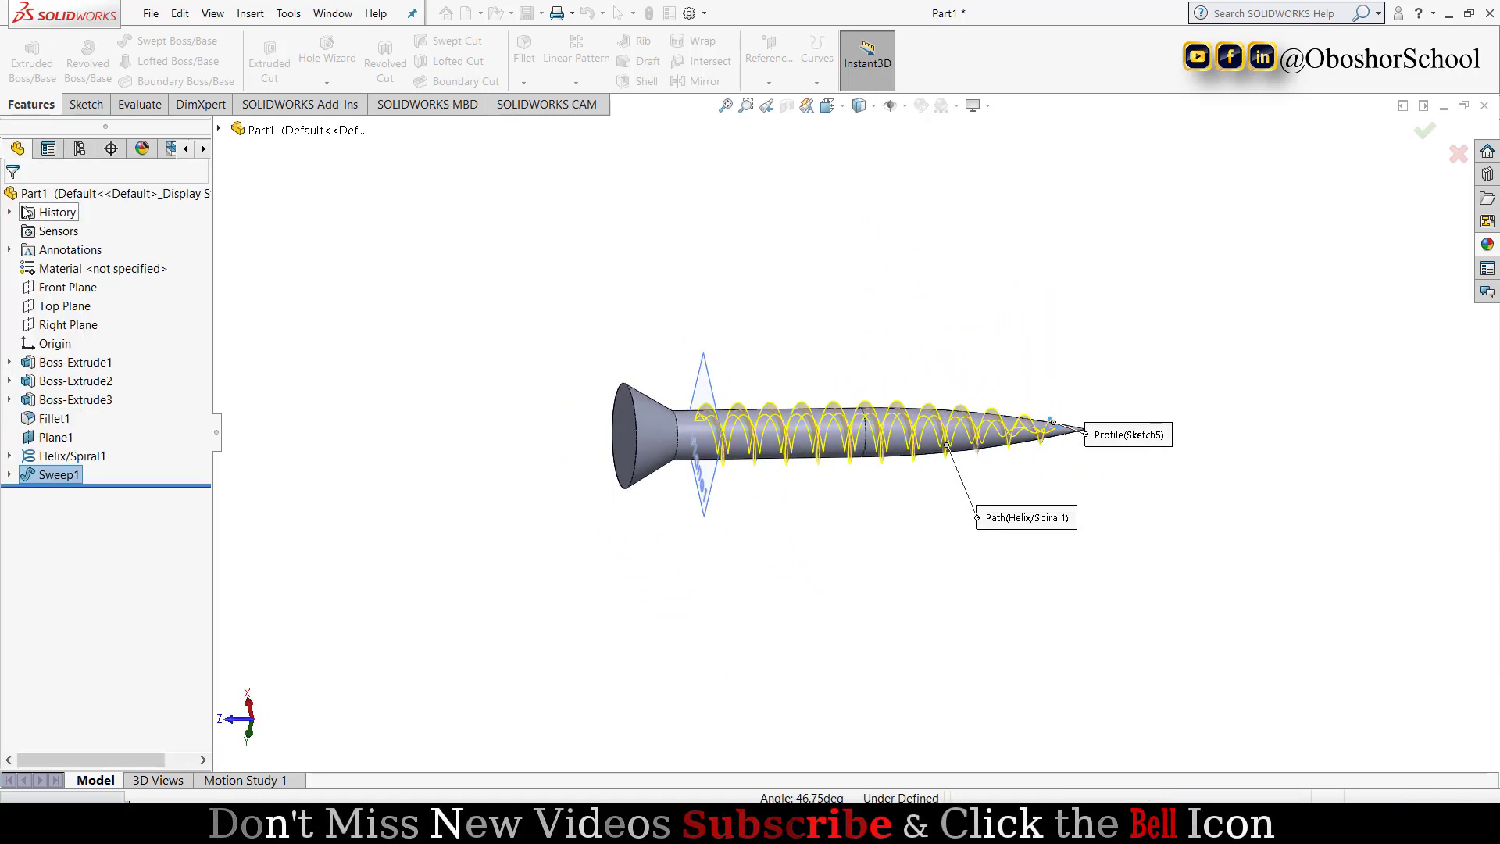
- Orbit around the threaded screw, then view the flat head face Normal To
mouse_move(594, 578)
middle_mouse_down()
mouse_move(774, 562)
mouse_move(786, 509)
mouse_move(888, 500)
mouse_move(890, 476)
mouse_move(781, 526)
mouse_move(782, 538)
mouse_move(880, 529)
middle_mouse_up()
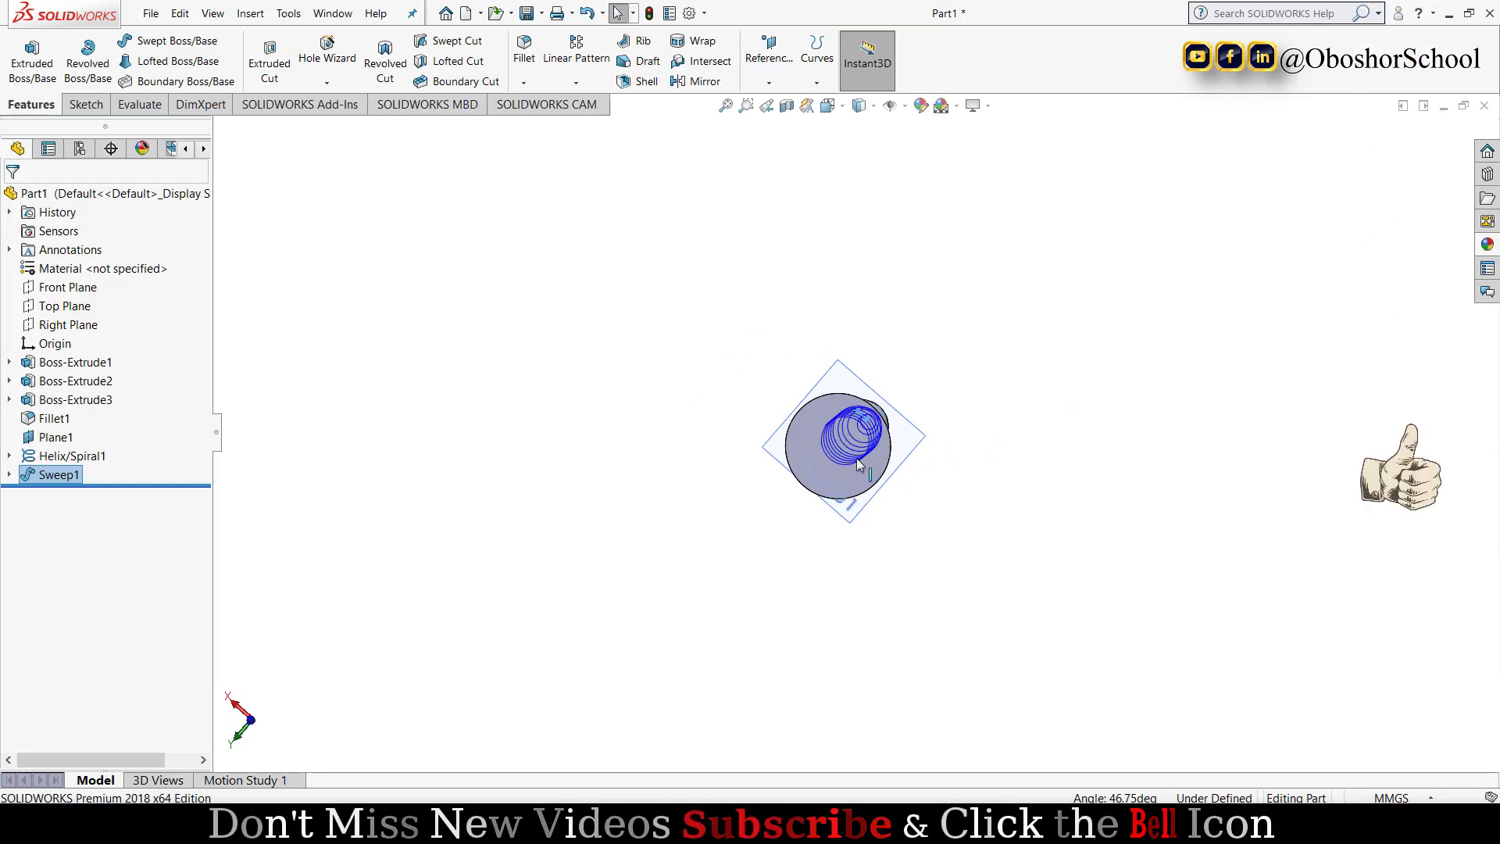
middle_click_drag(991, 510, 930, 519)
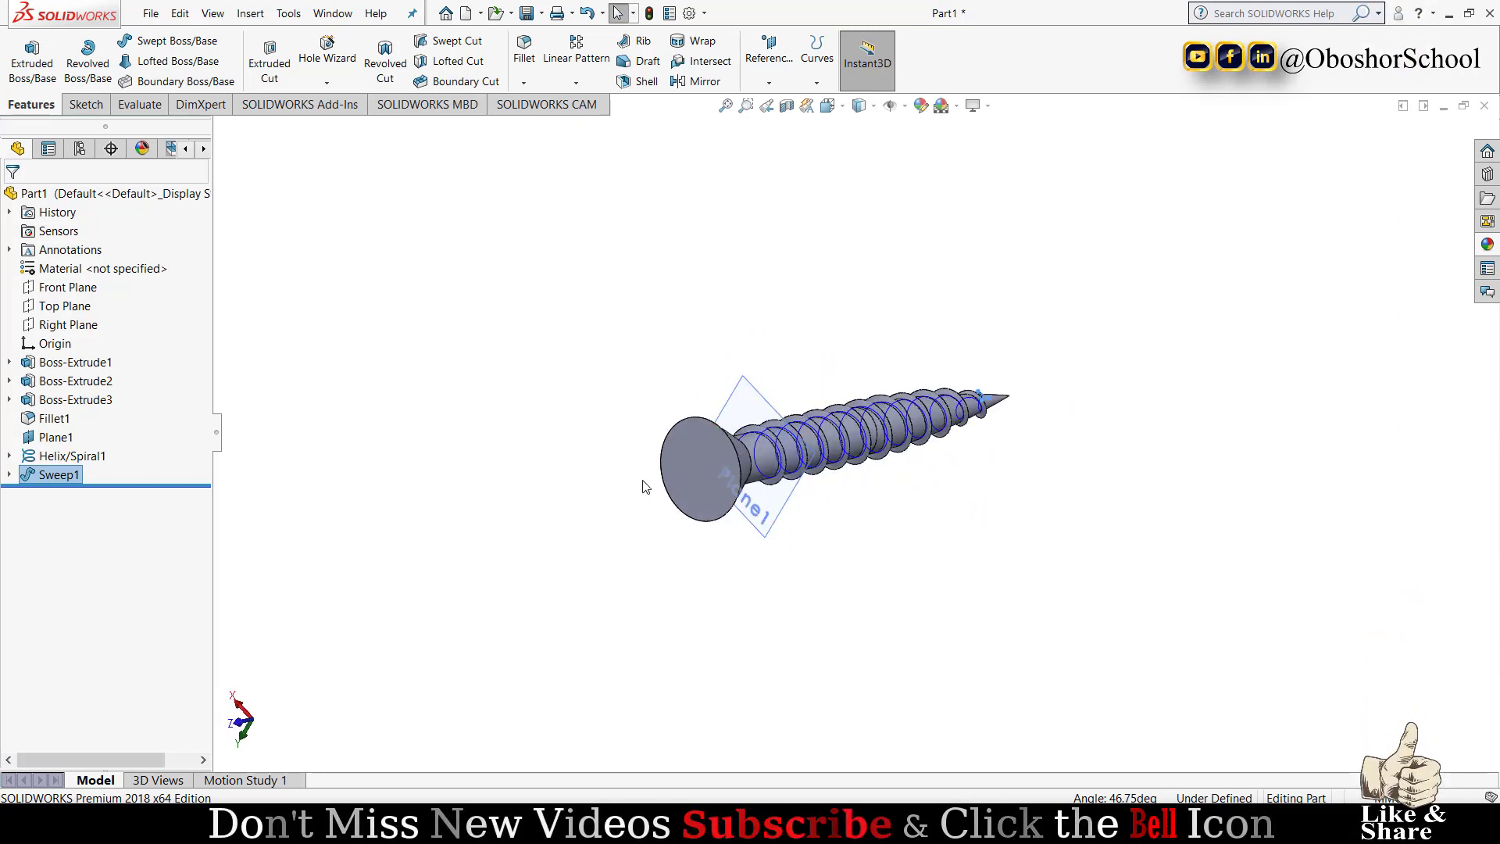
left_click(706, 483)
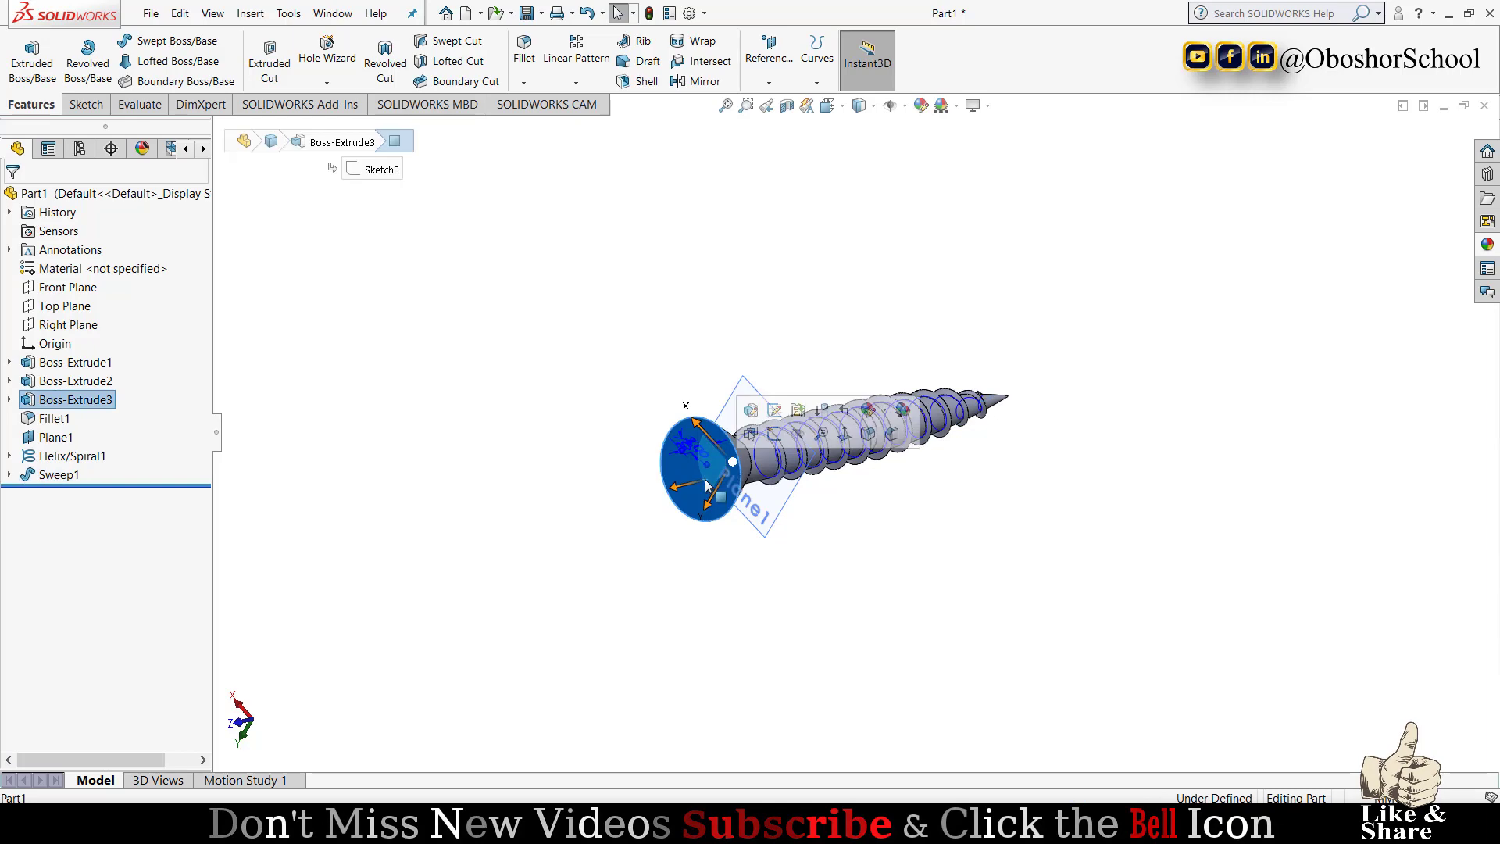
left_click(850, 436)
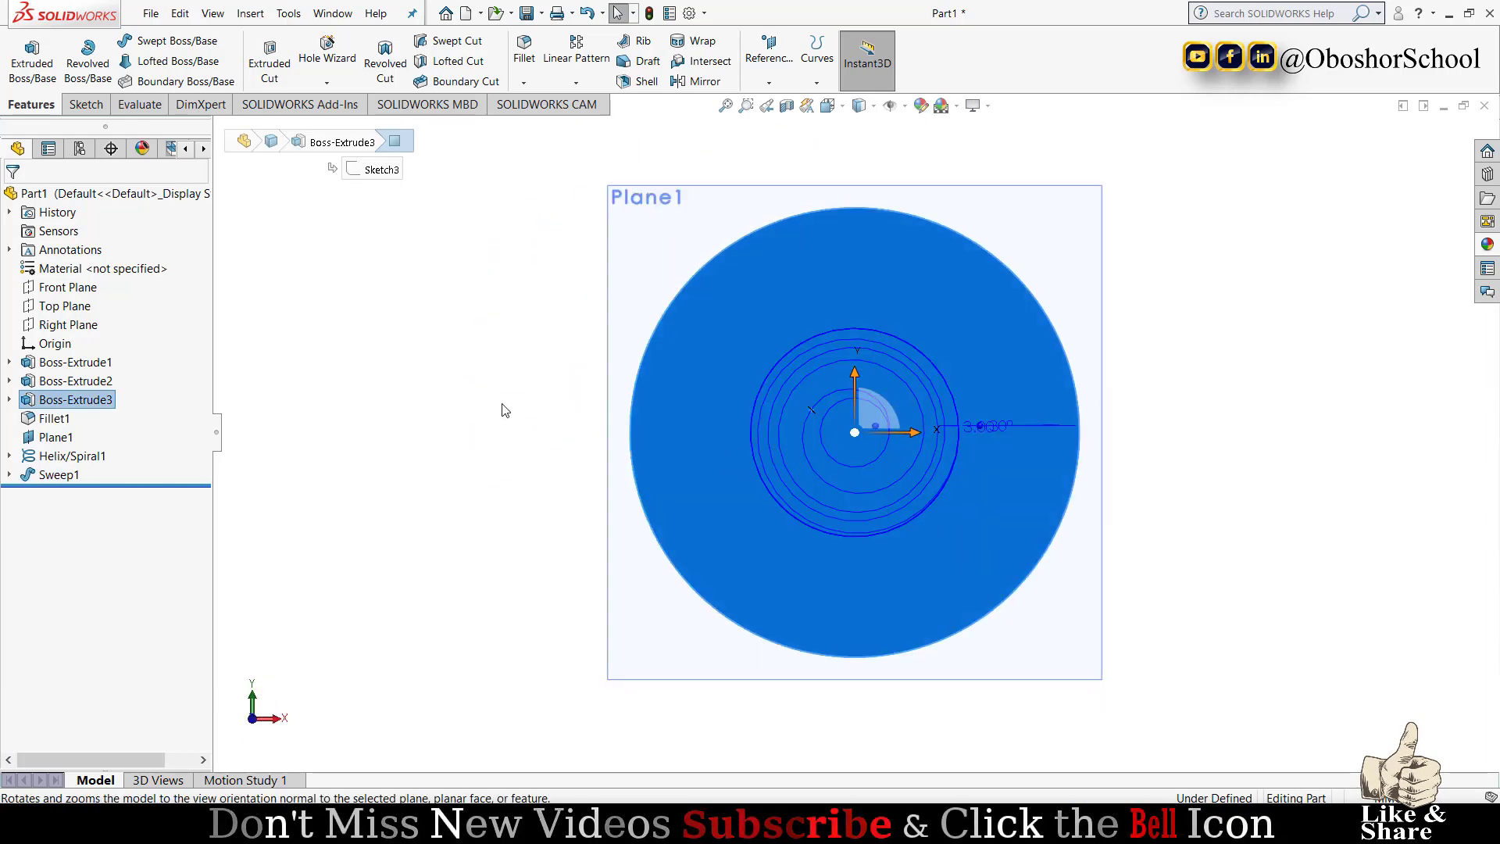
- Draw a horizontal centerline across the screw head through its centre
left_click(86, 104)
left_click(162, 42)
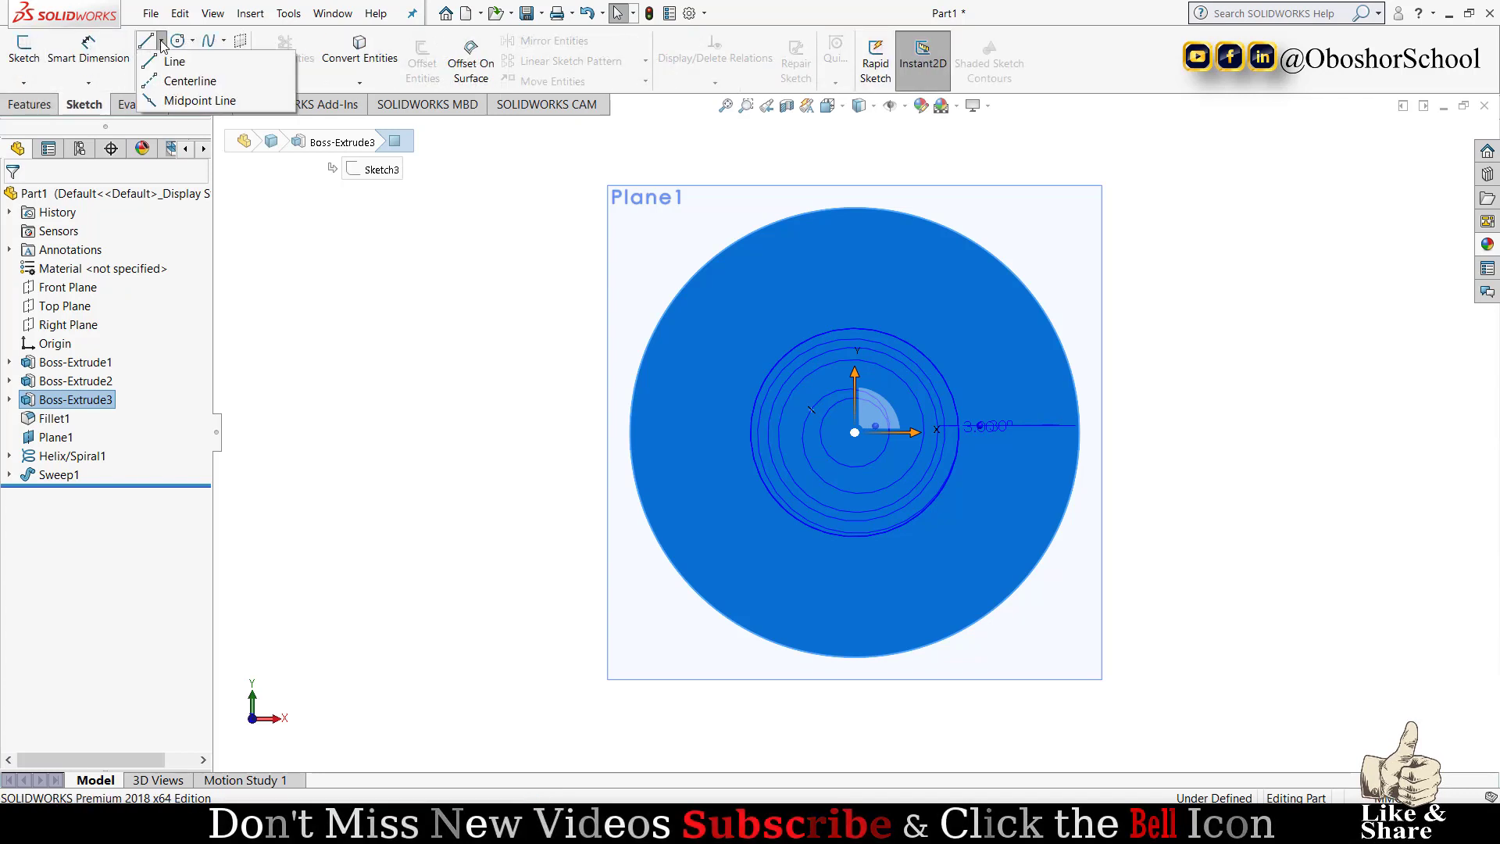
left_click(189, 81)
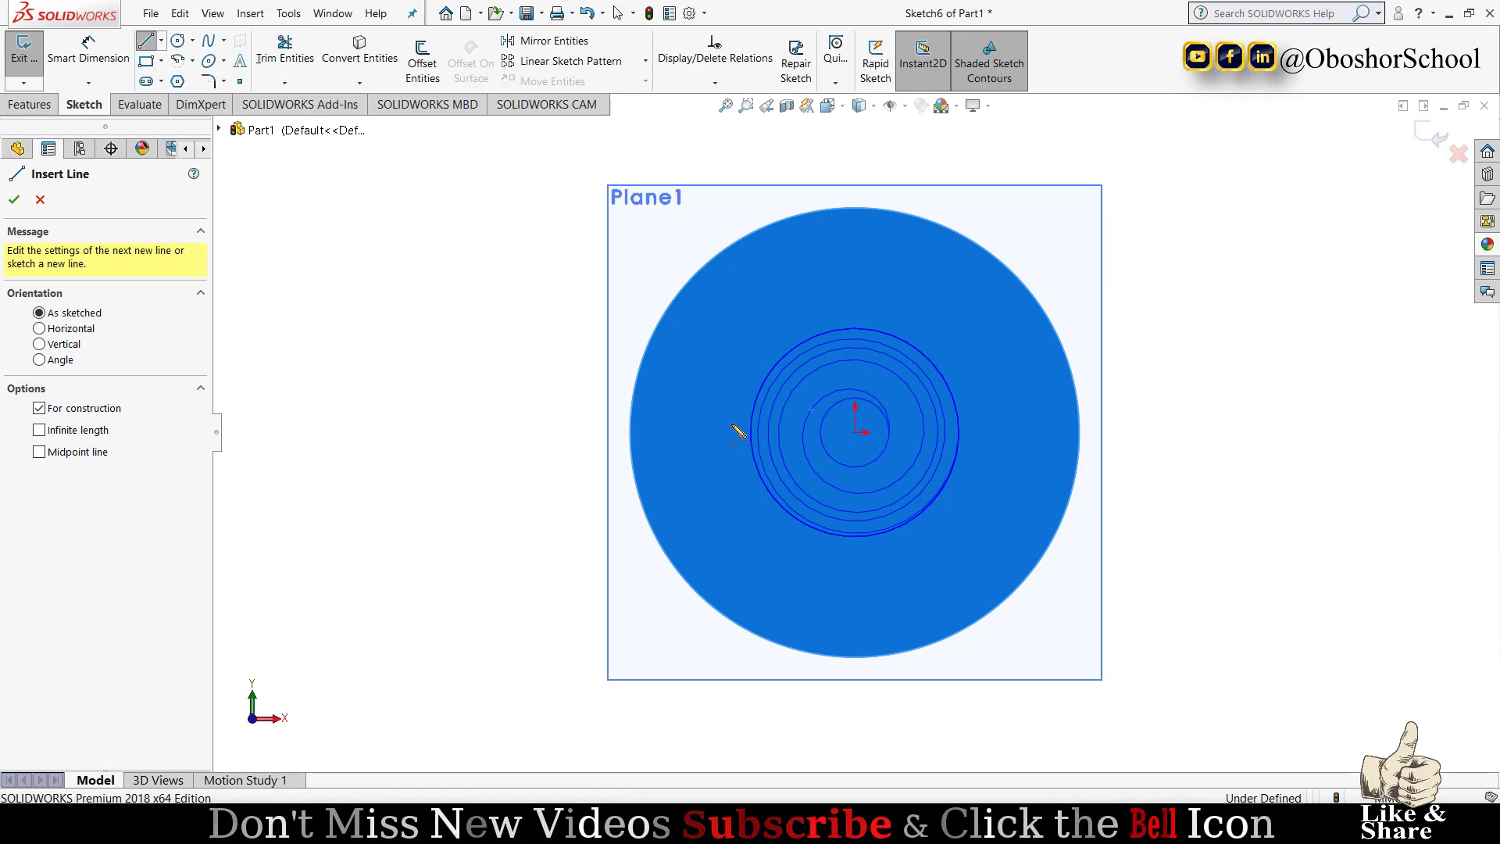
left_click(516, 432)
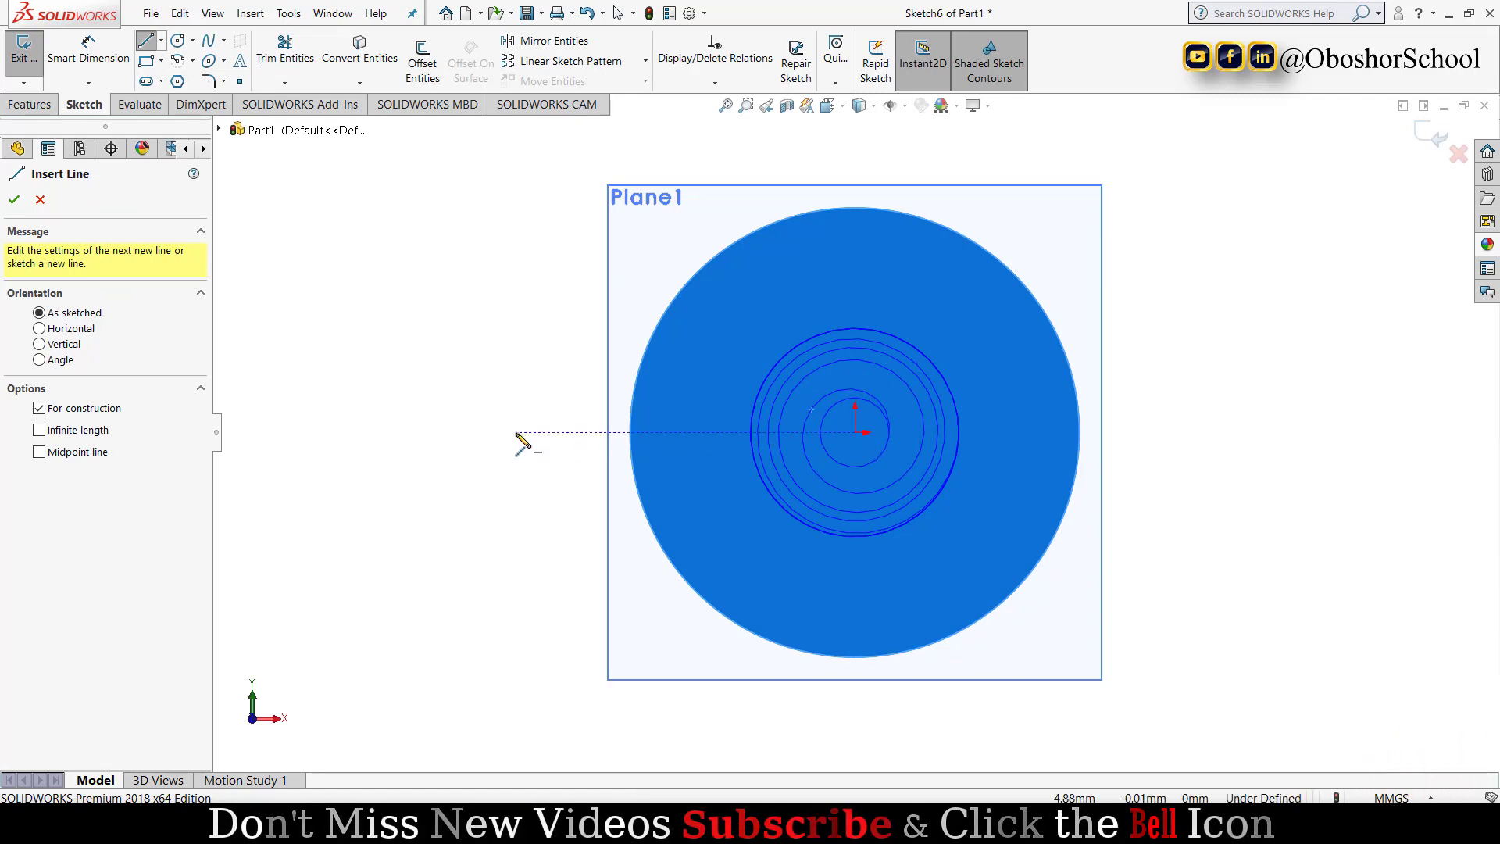
left_click(1180, 432)
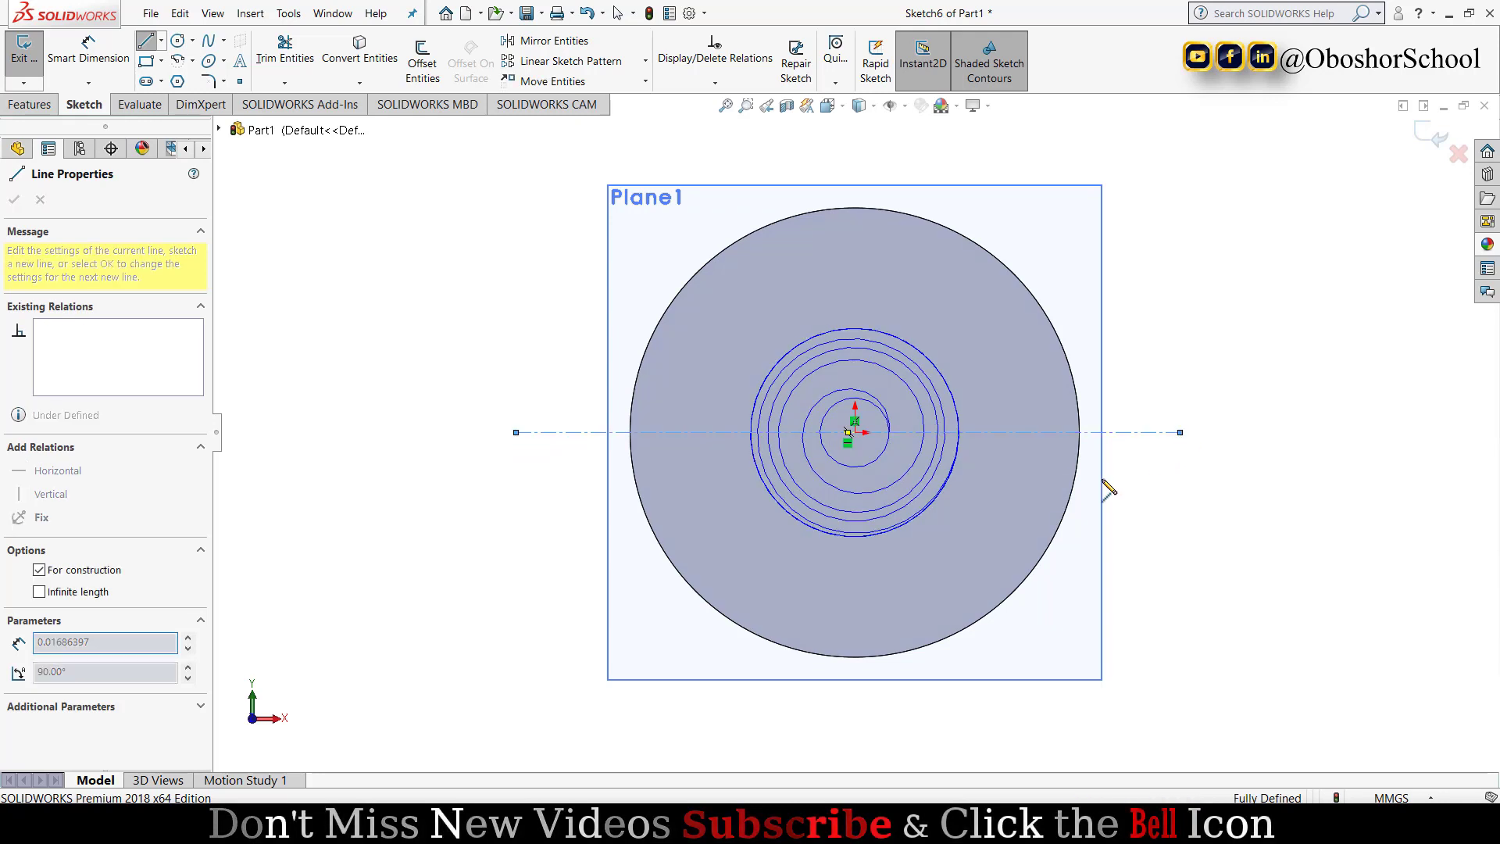
right_click(1116, 332)
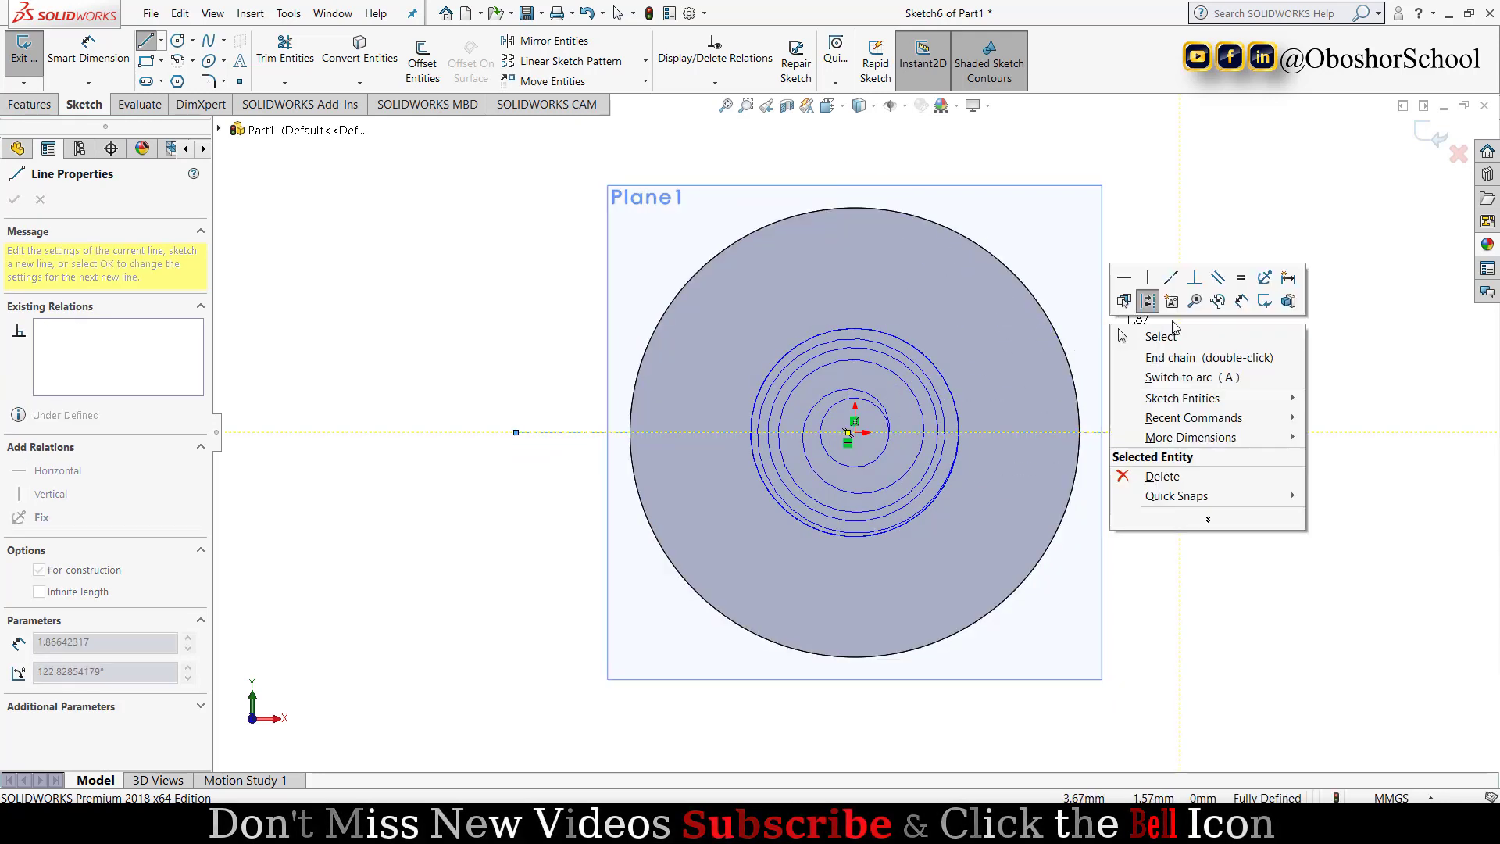
left_click(887, 337)
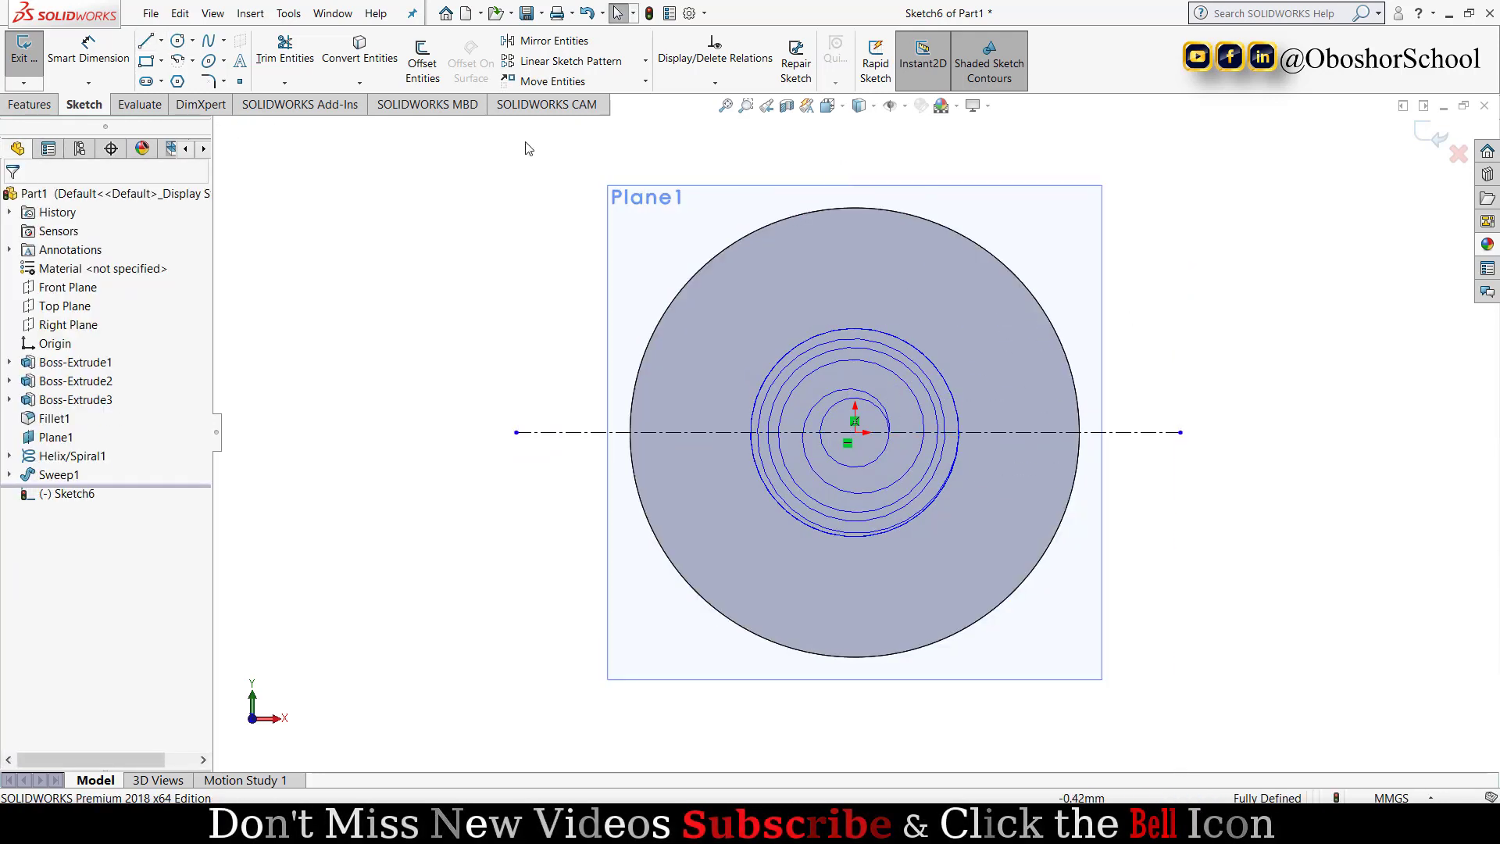
- Draw a vertical centerline across the head through the centre
left_click(161, 41)
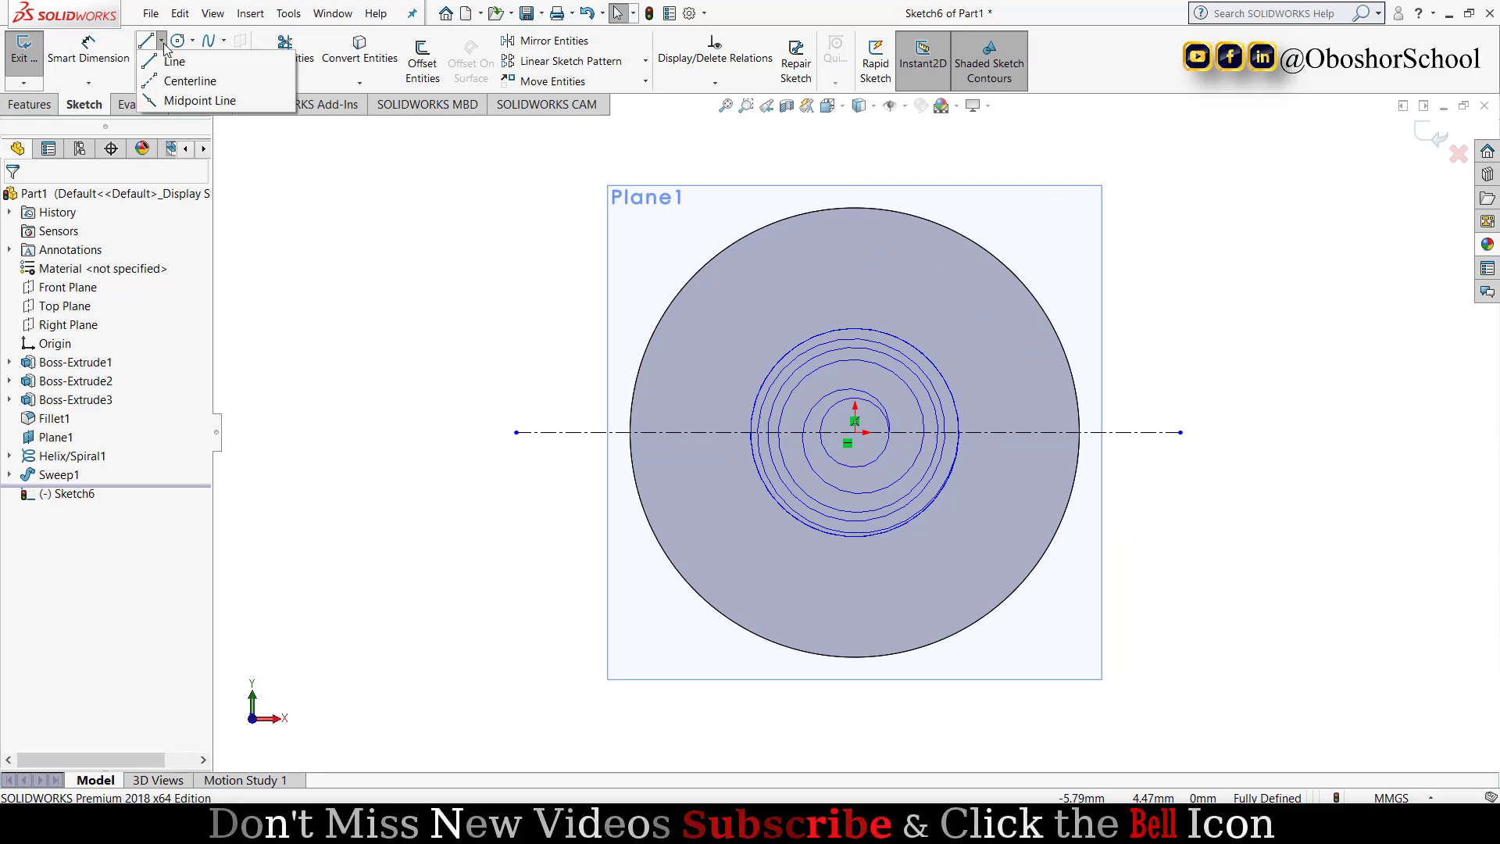
left_click(190, 81)
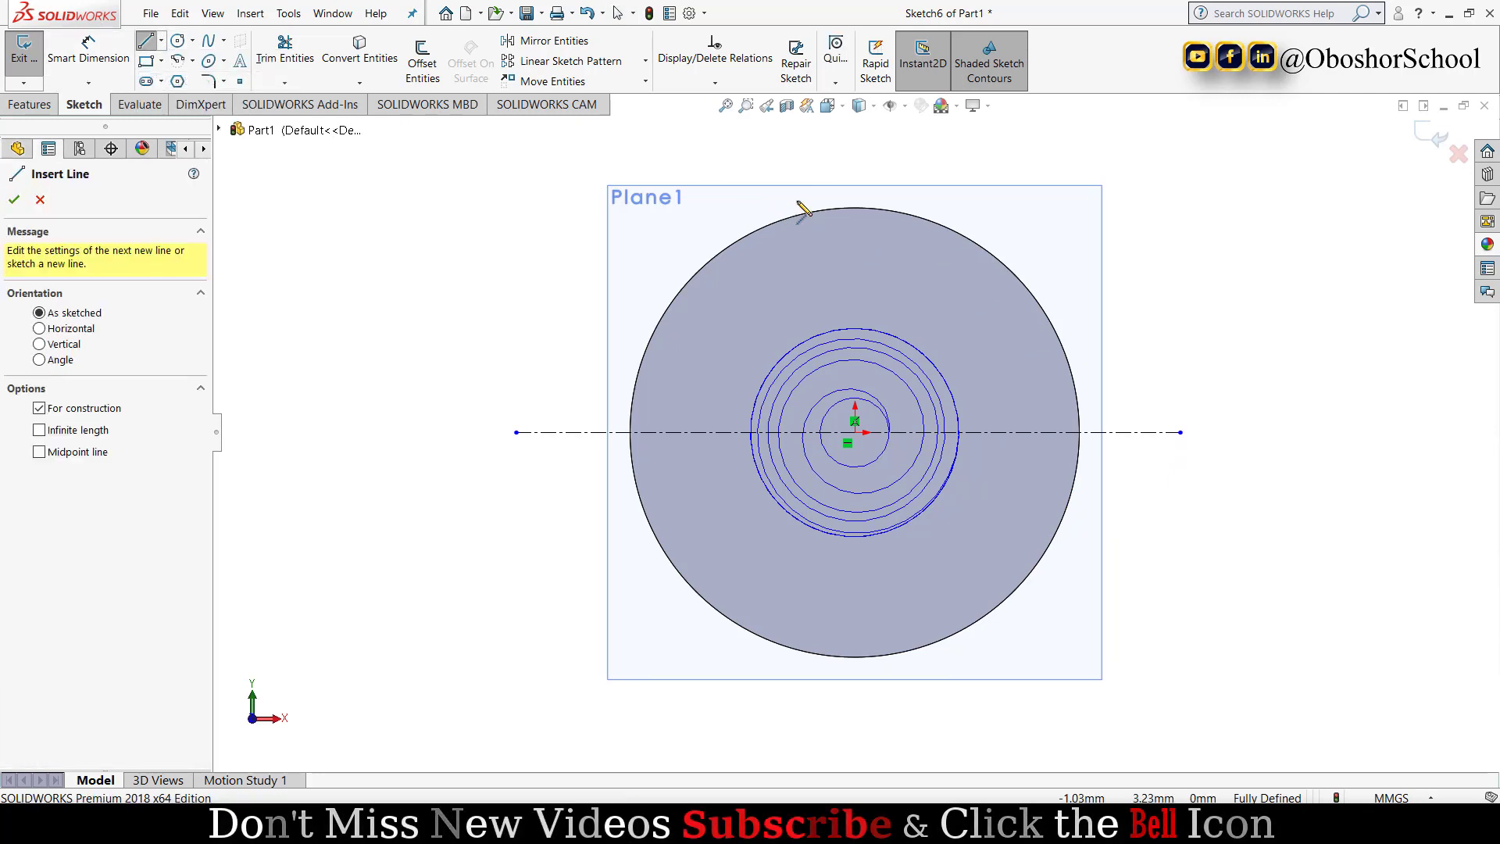
left_click(855, 170)
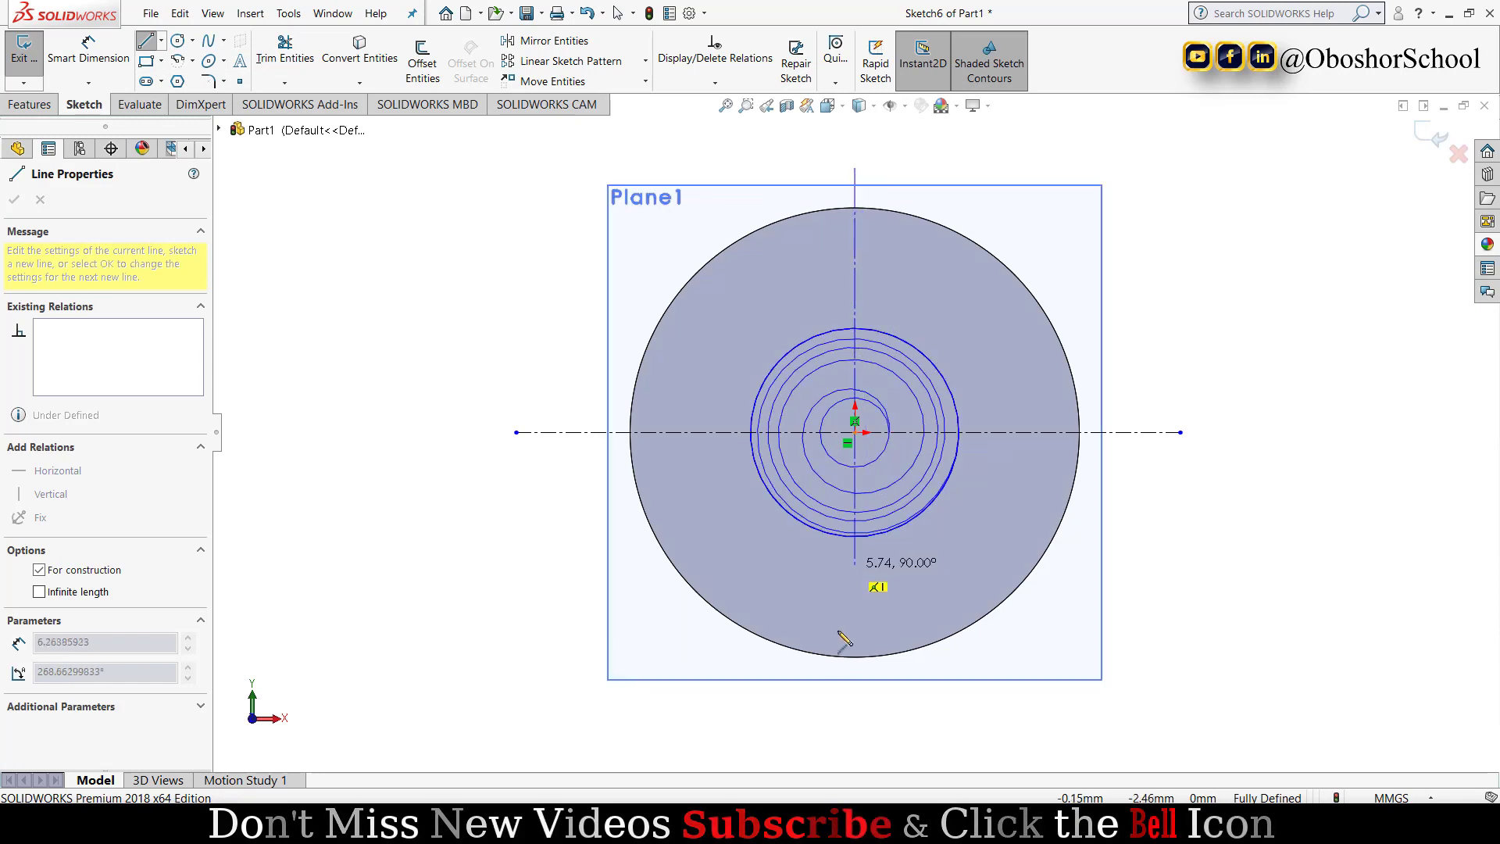
left_click(855, 705)
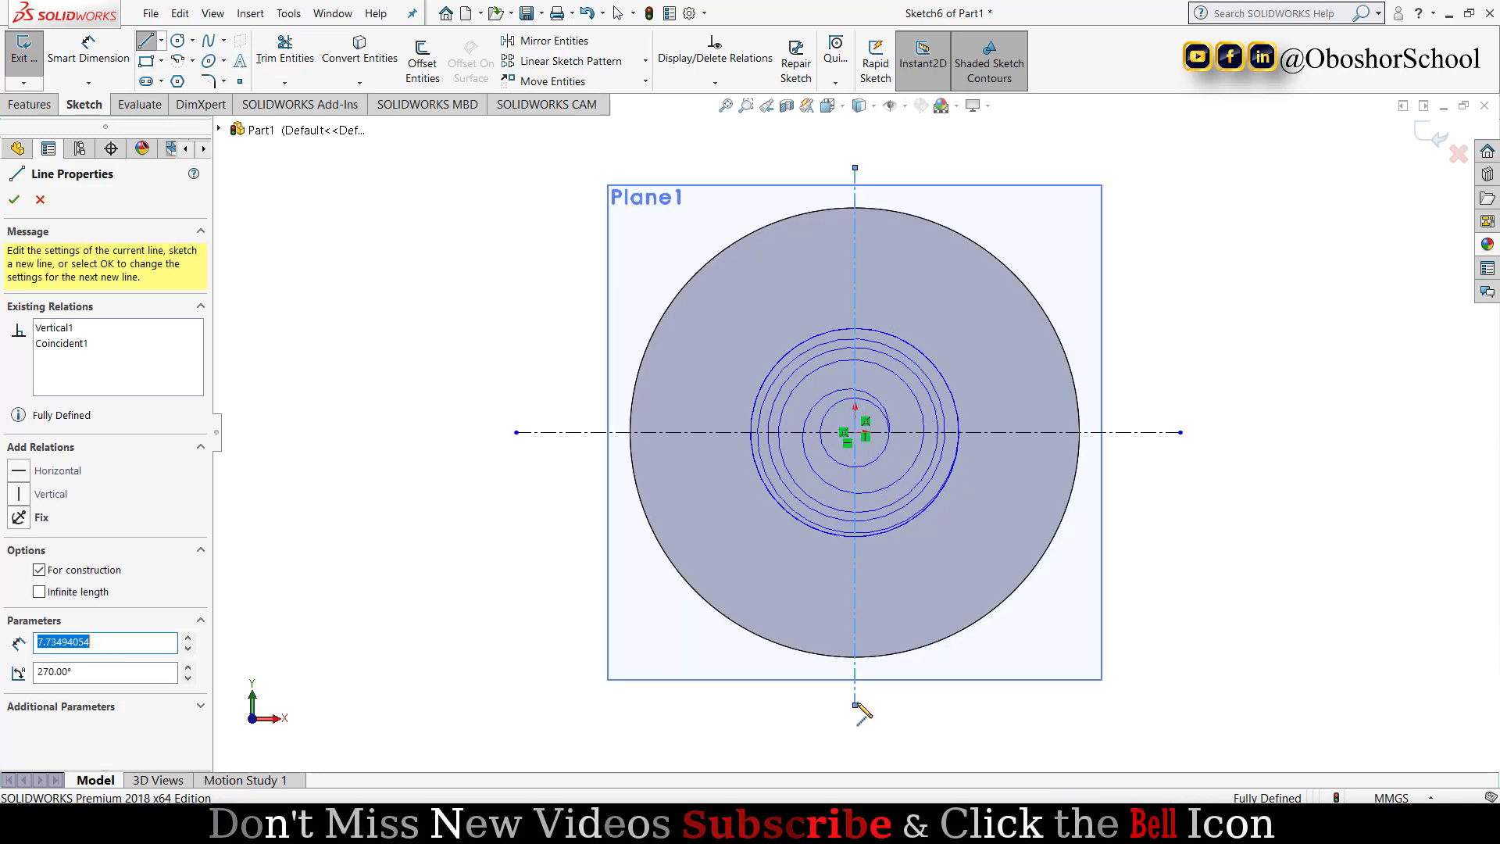
right_click(300, 277)
left_click(370, 293)
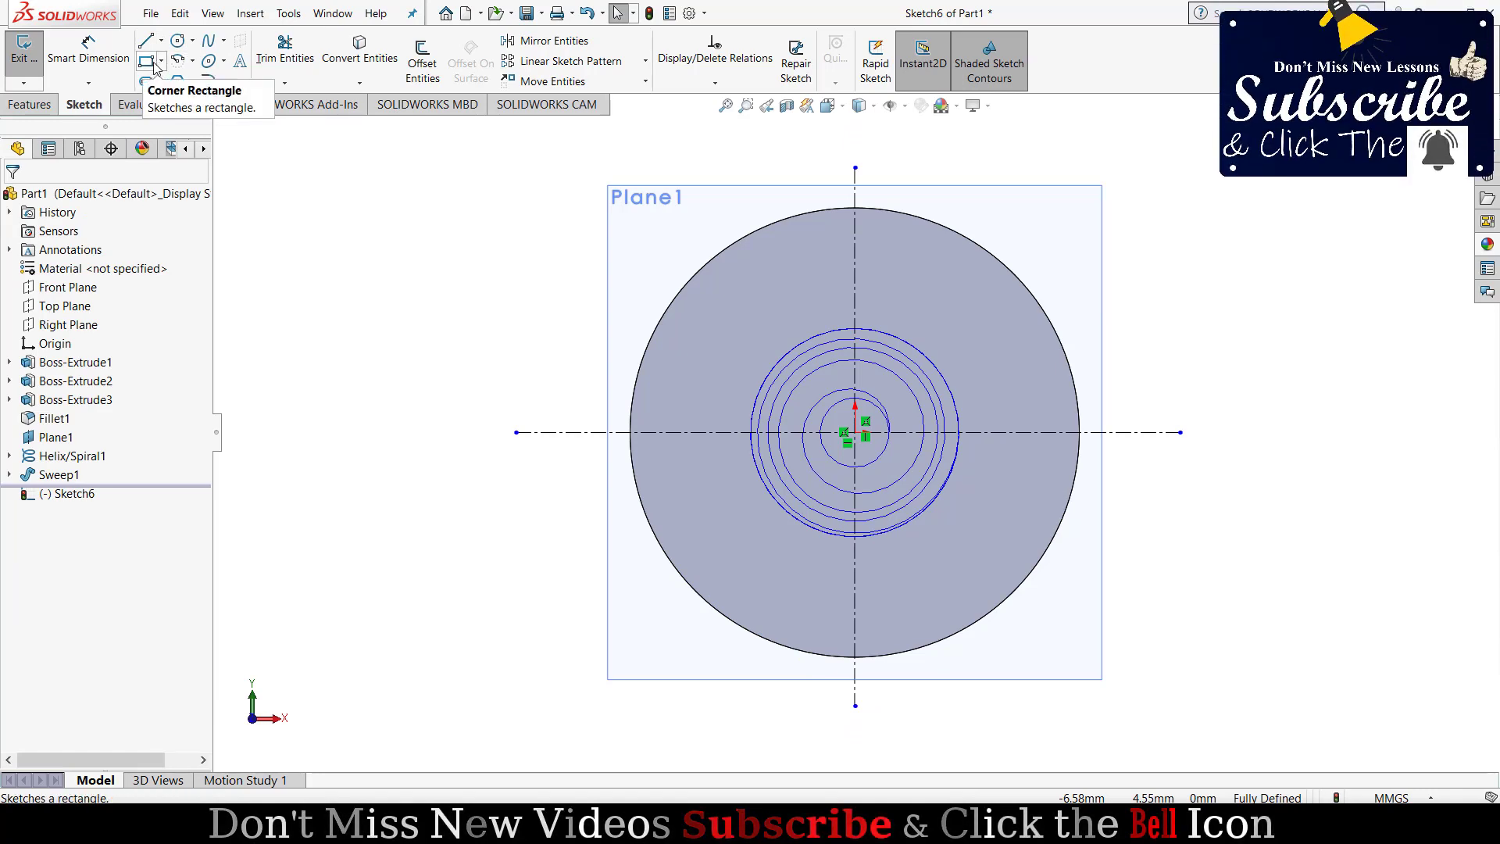
- Draw a tall vertical and a wide horizontal corner rectangle crossing at the head's centre
left_click(161, 62)
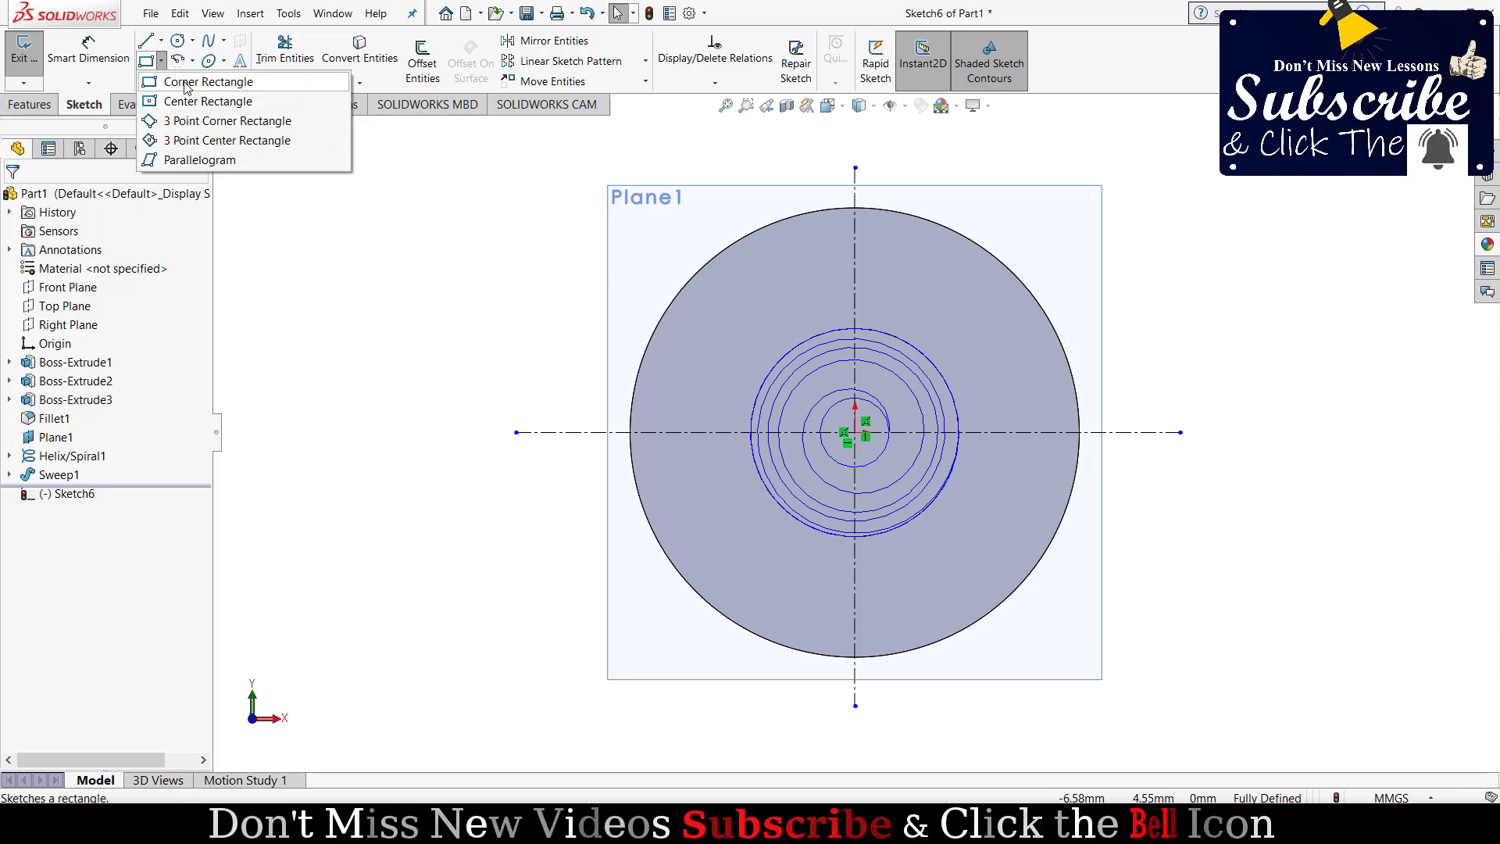
left_click(206, 82)
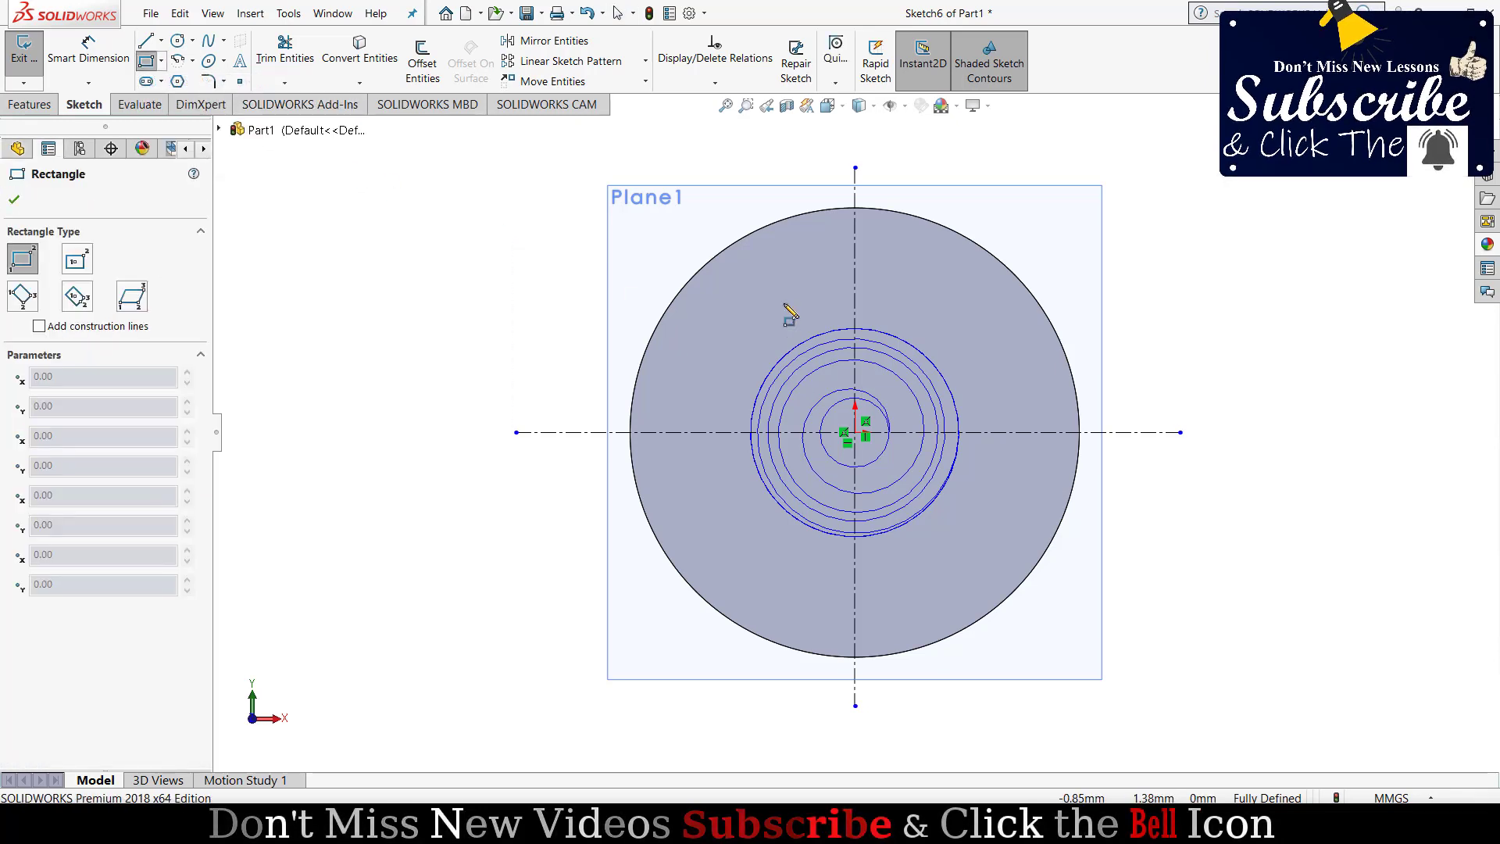
left_click(829, 261)
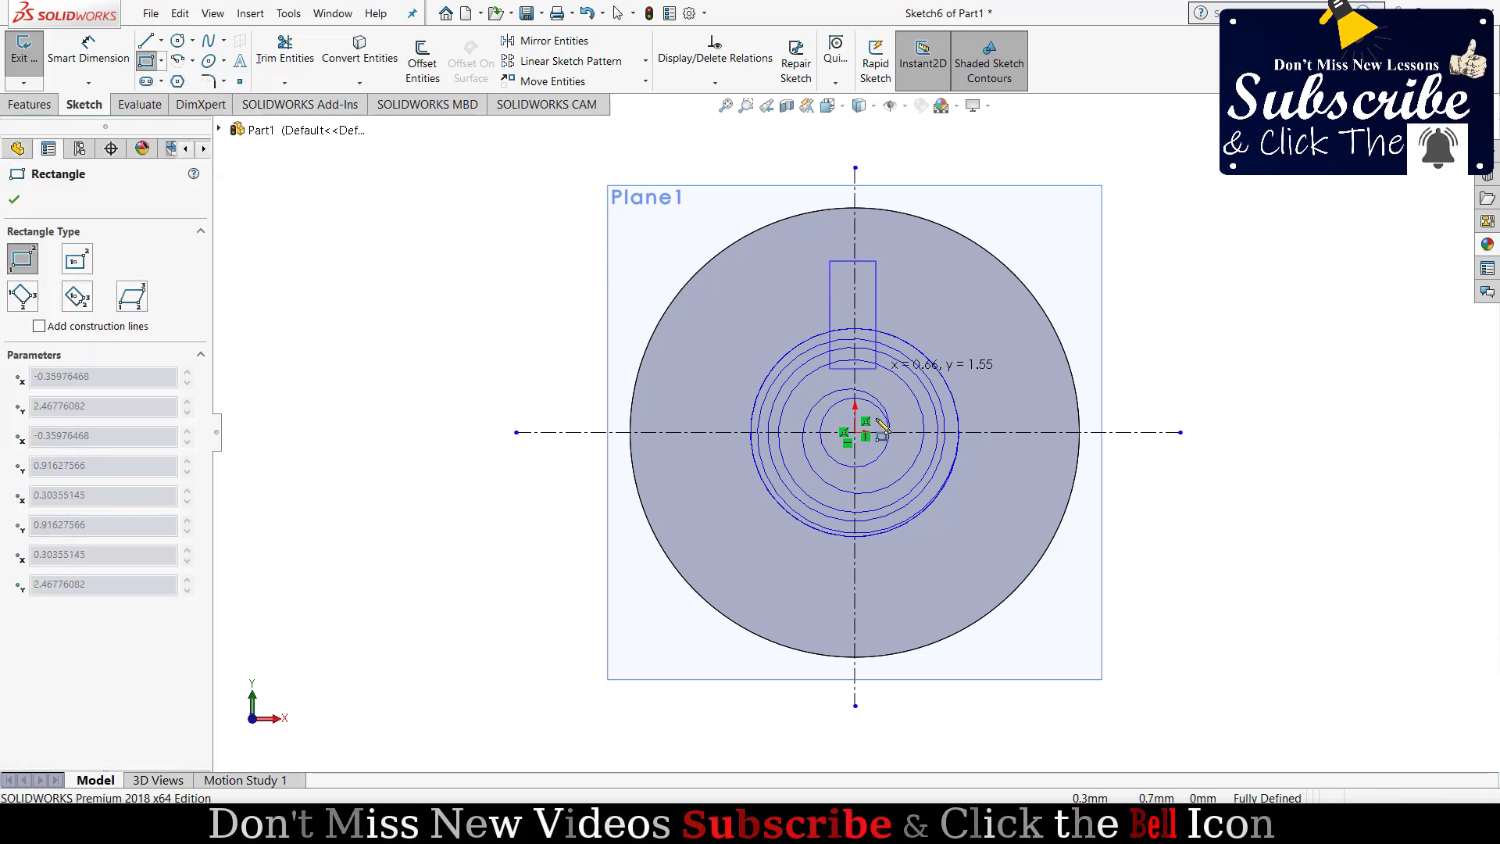
left_click(873, 591)
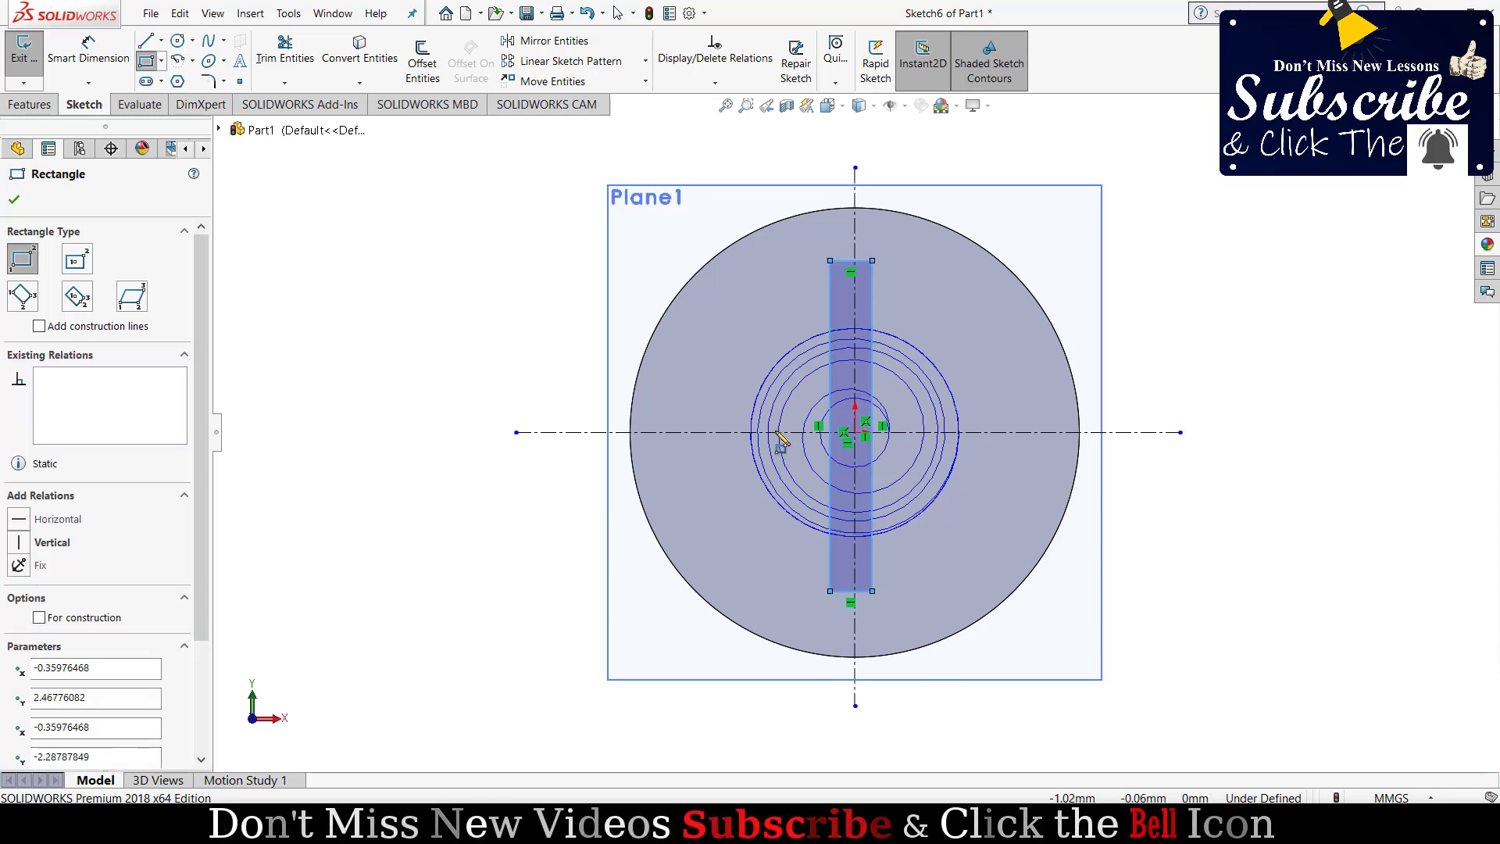
left_click(699, 401)
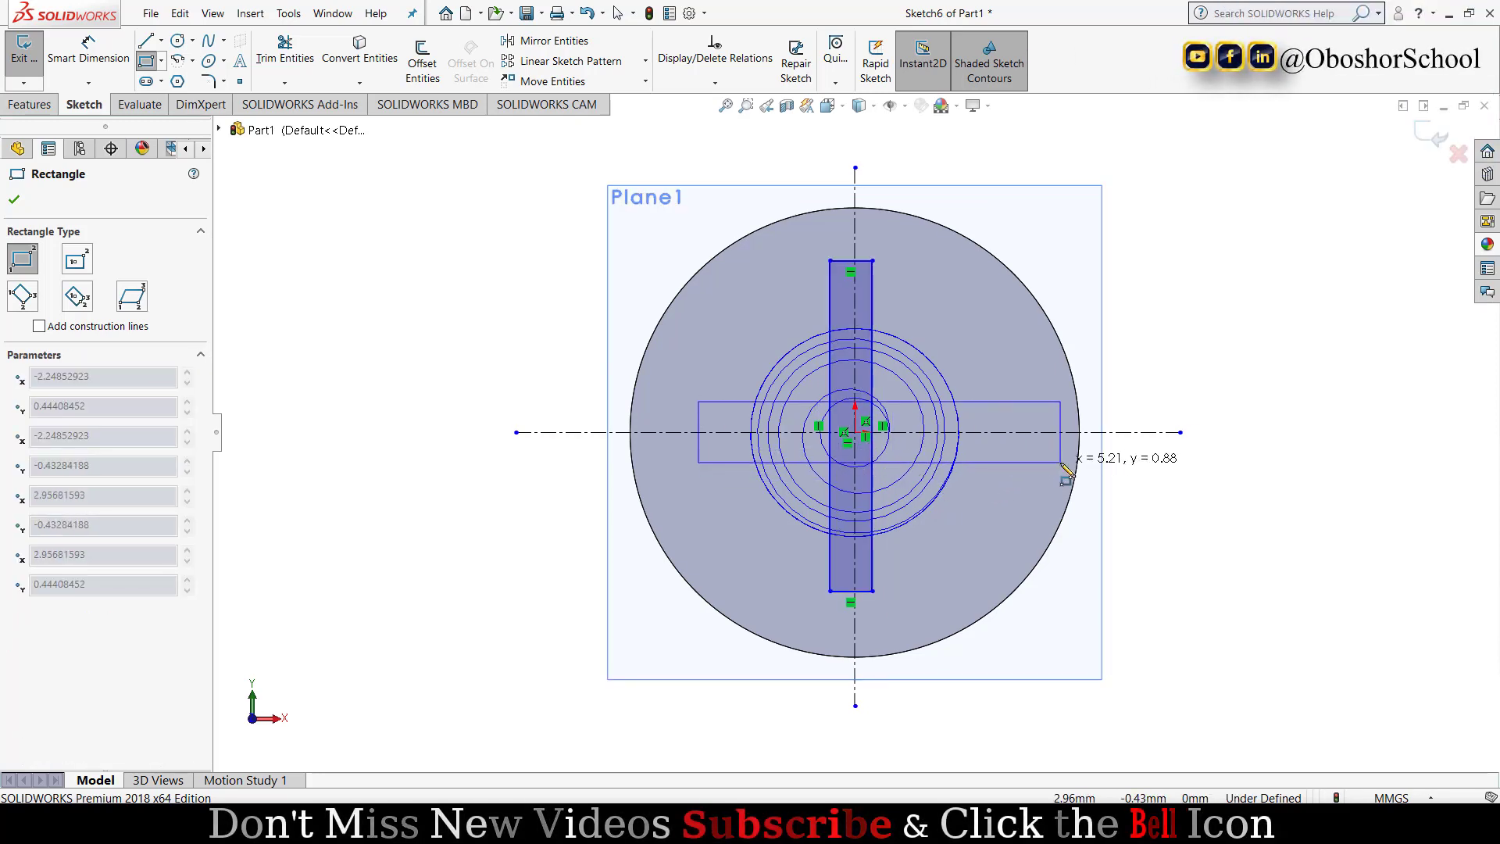
left_click(1060, 460)
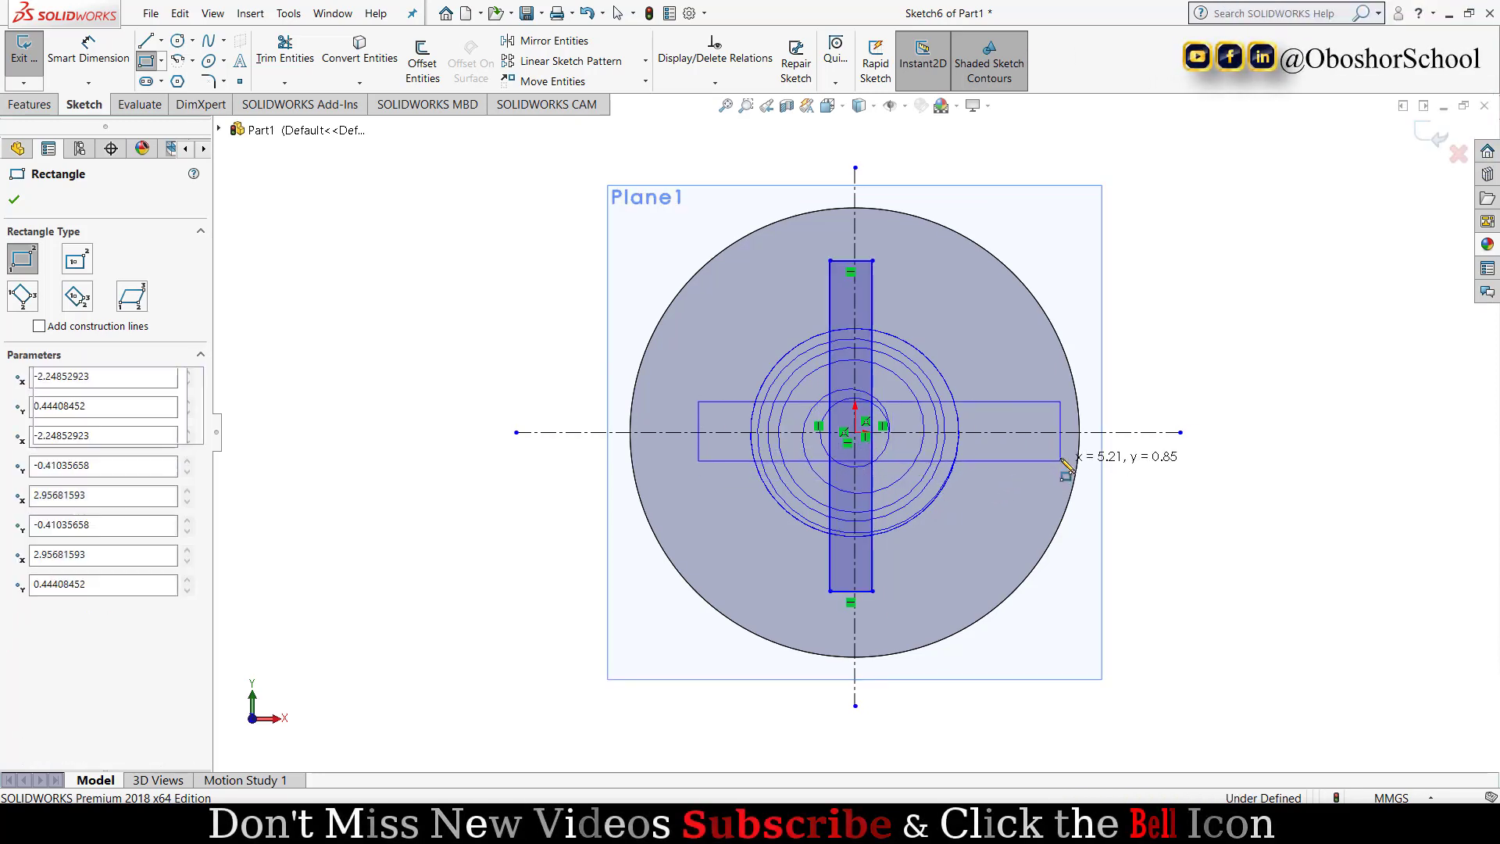
left_click(14, 202)
left_click(89, 49)
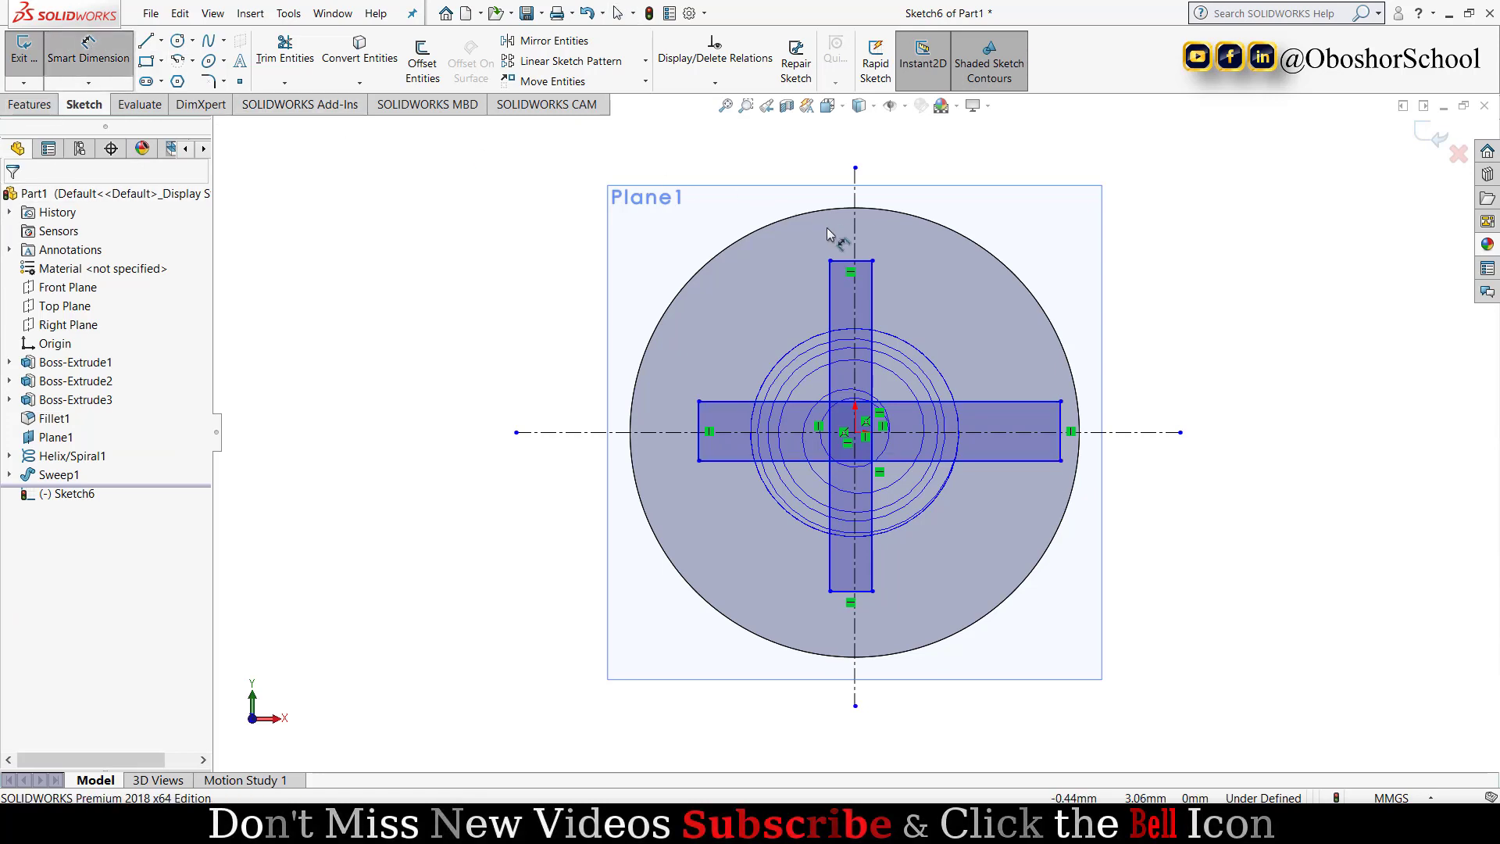
- Dimension the vertical bar's top edge to 1 mm and its right edge to 4.5 mm
left_click(851, 260)
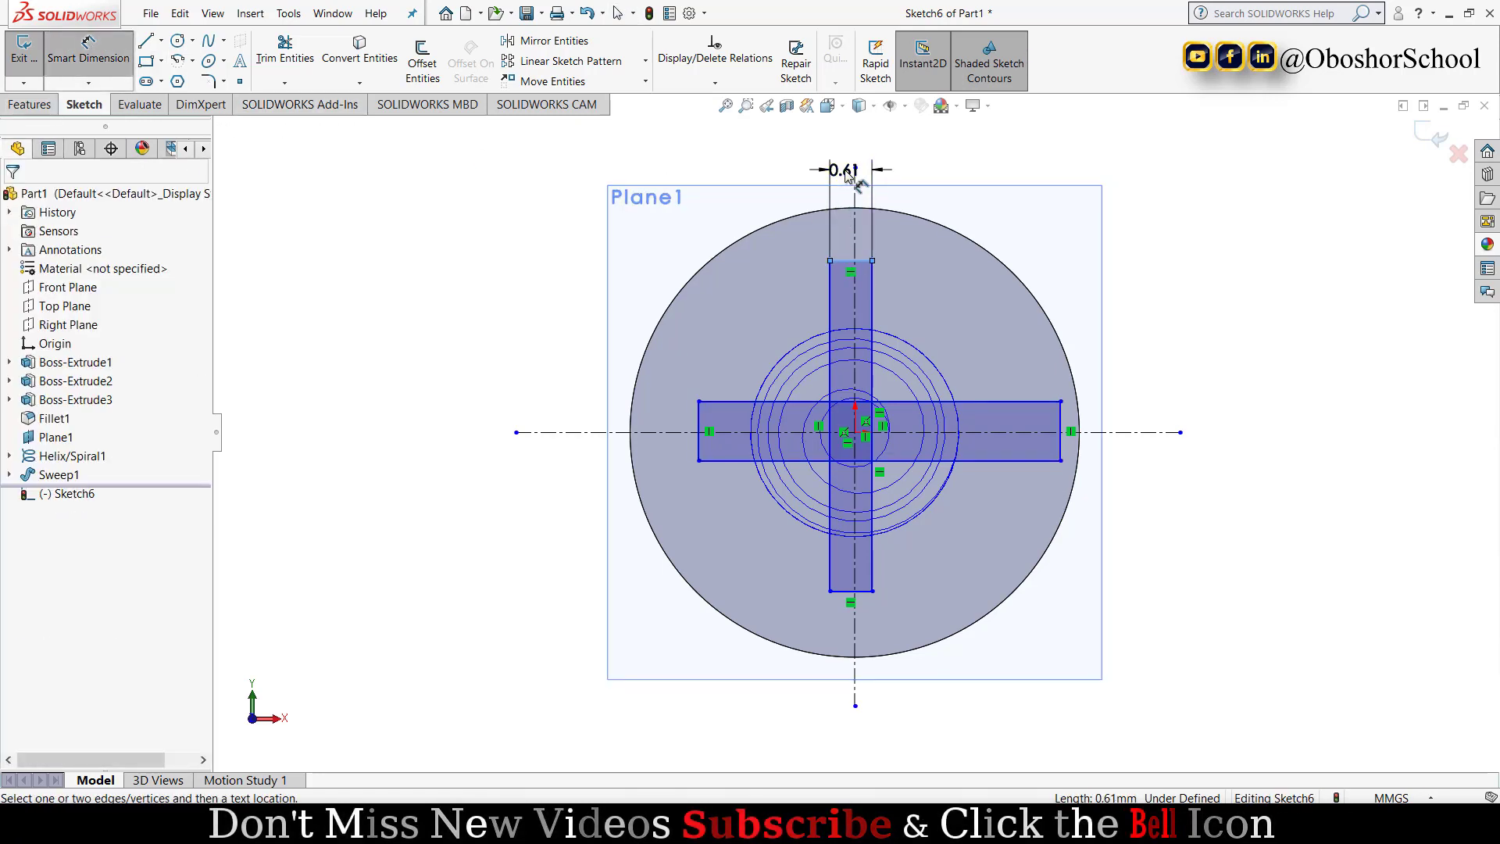
left_click(848, 176)
type("1")
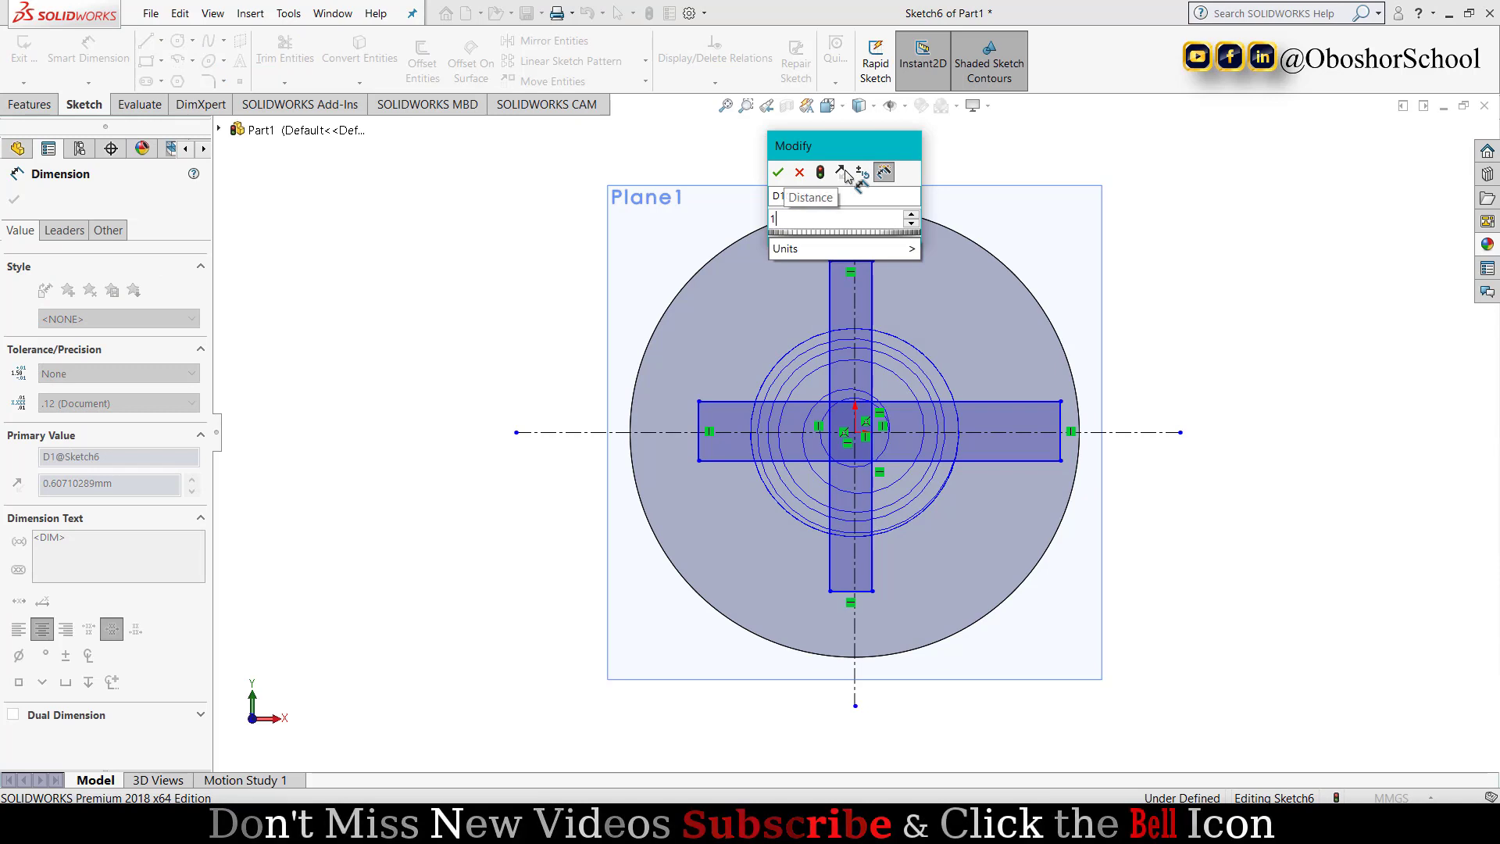
key("Return")
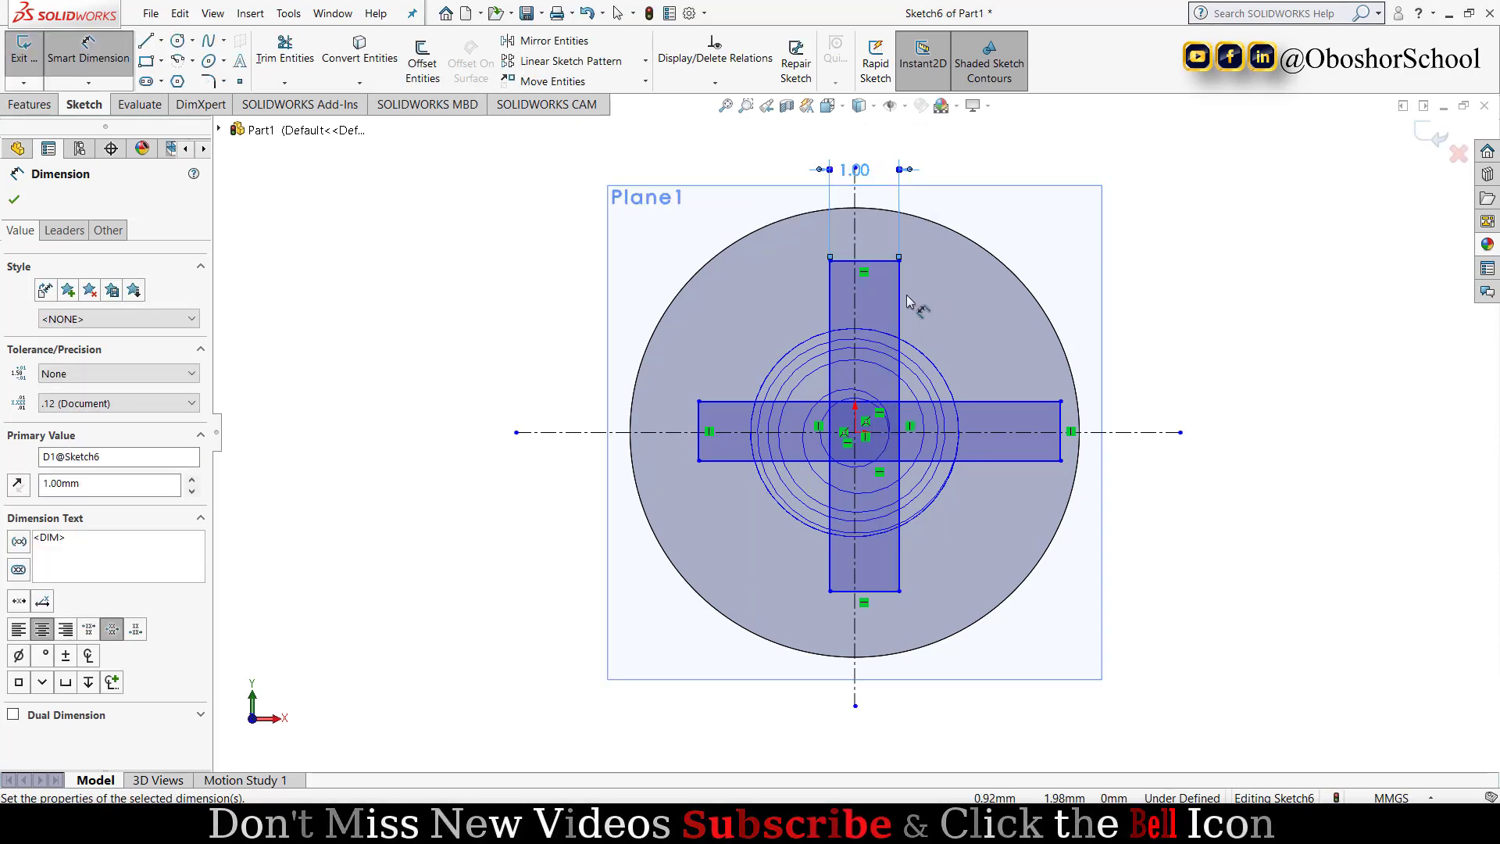
left_click(897, 299)
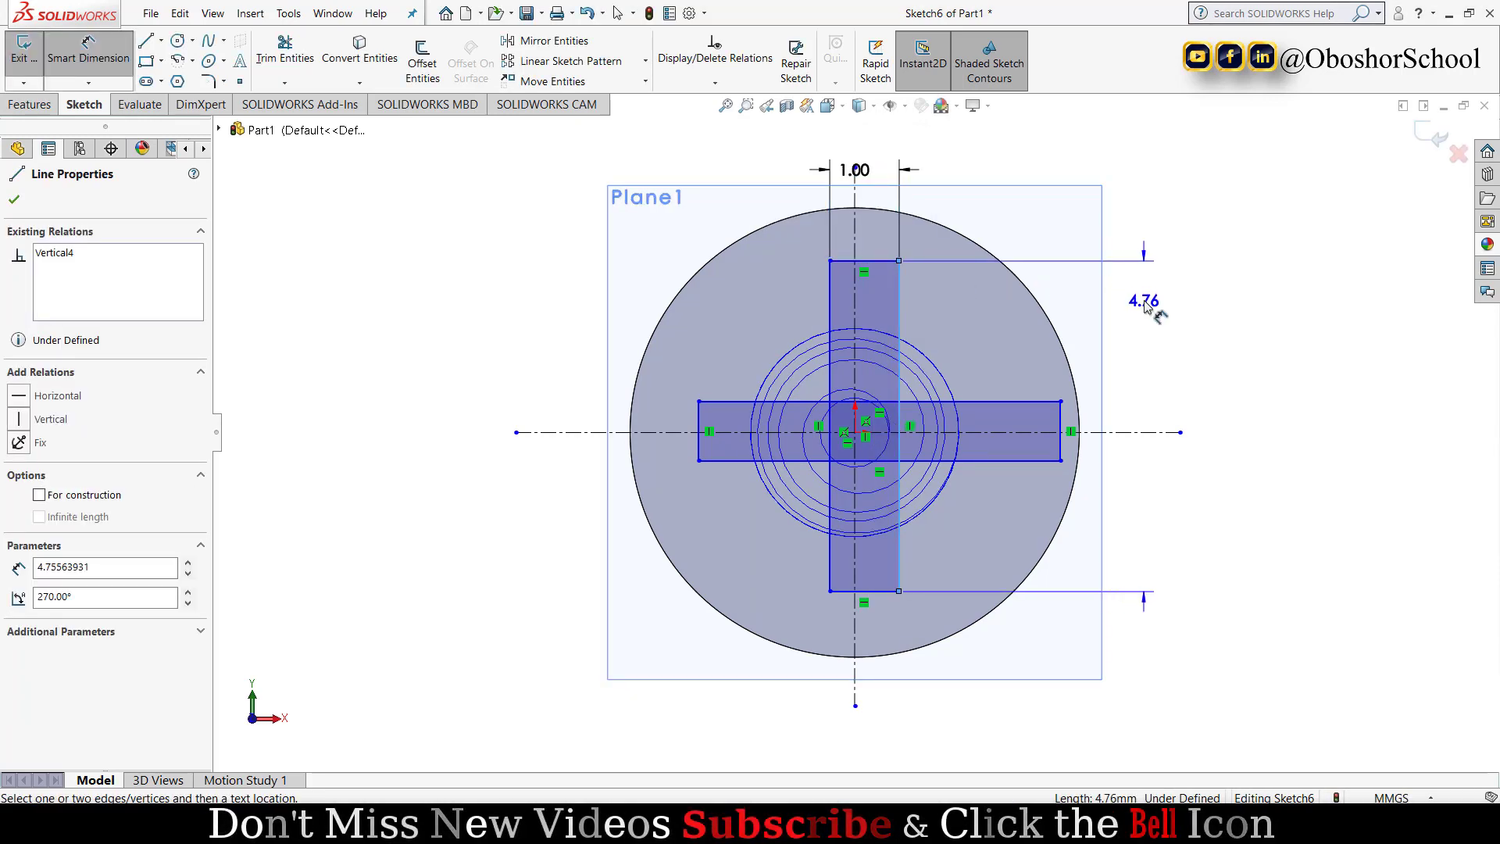
left_click(1145, 304)
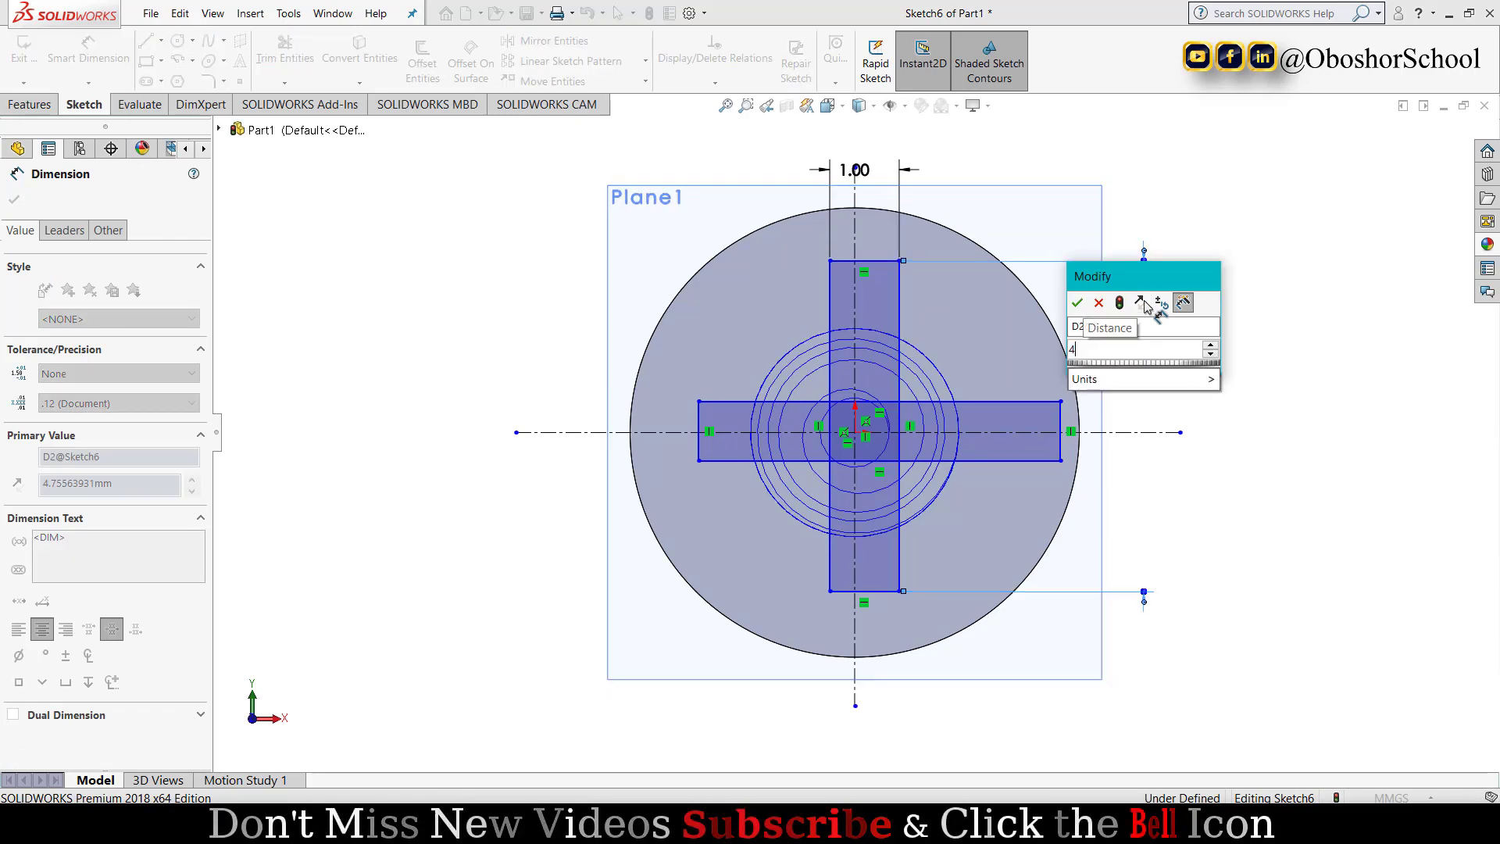
type("4.5")
key("Return")
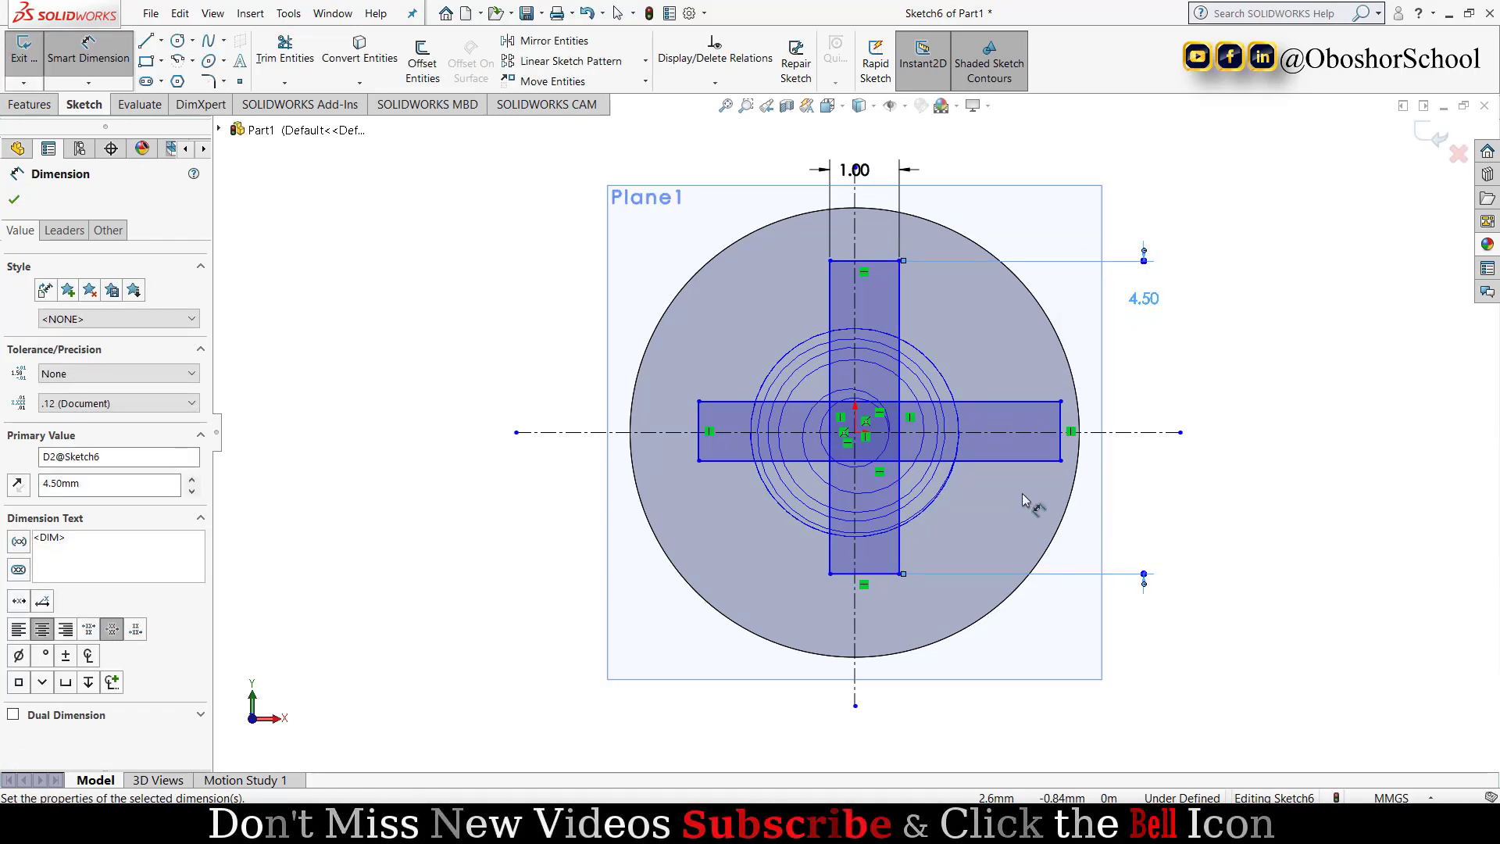
left_click(10, 204)
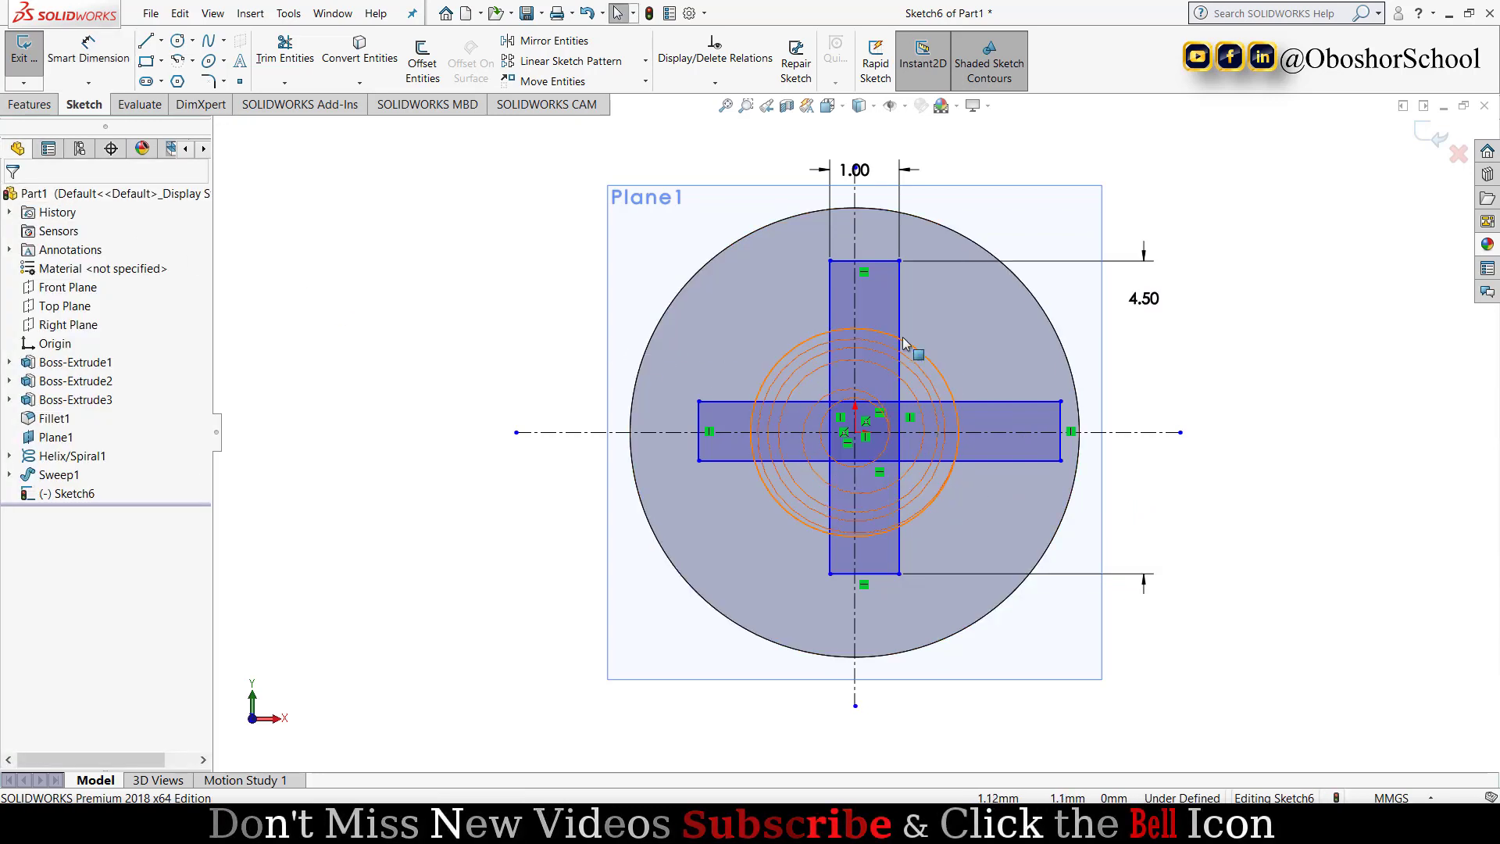
- Add Equal relations between the end edges and the long edges of the two bars
left_click(886, 262)
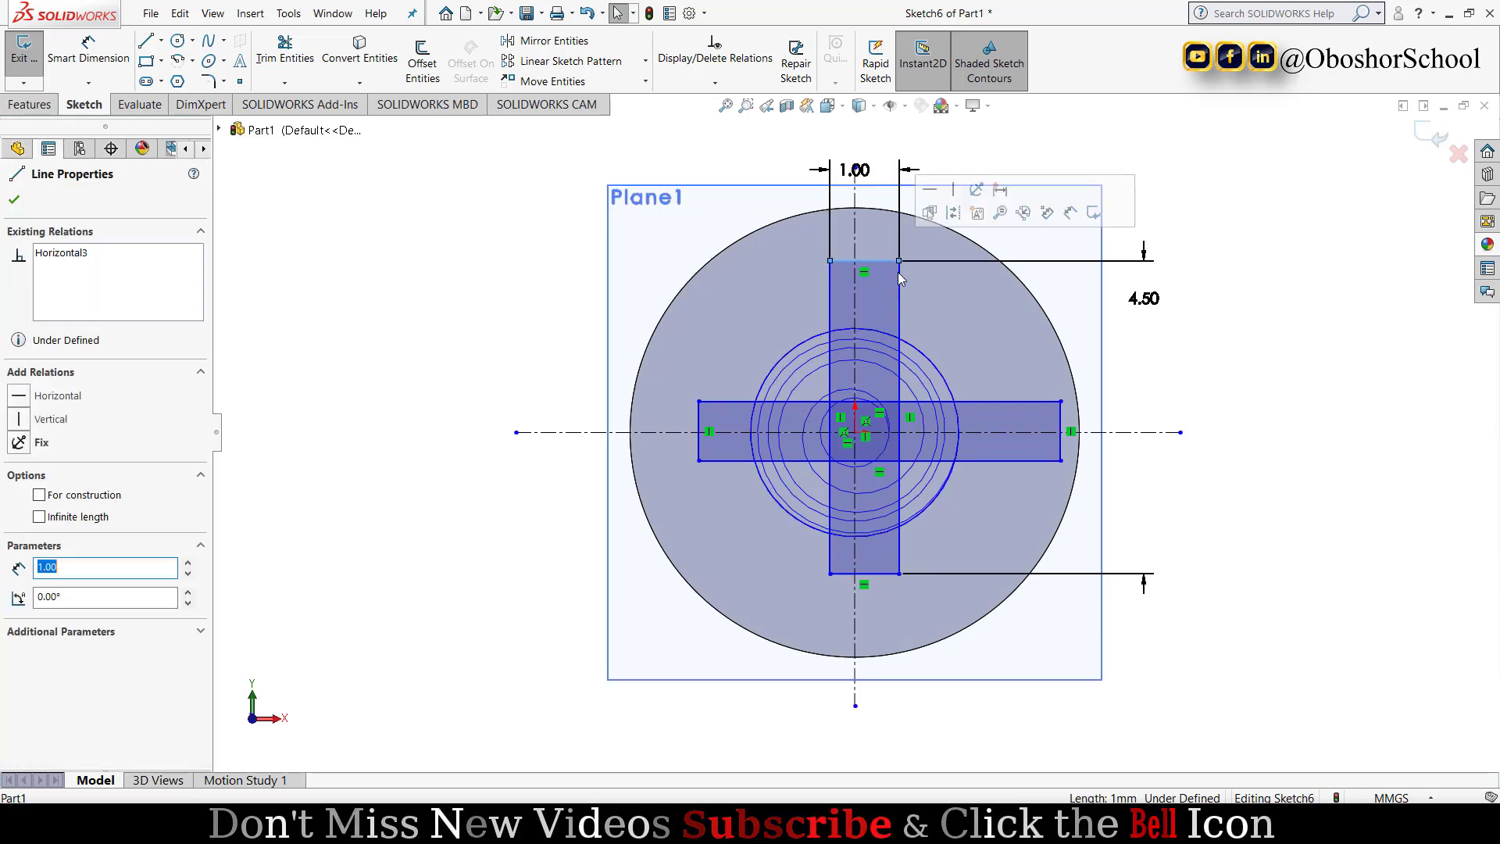
left_click(1062, 418, "ctrl")
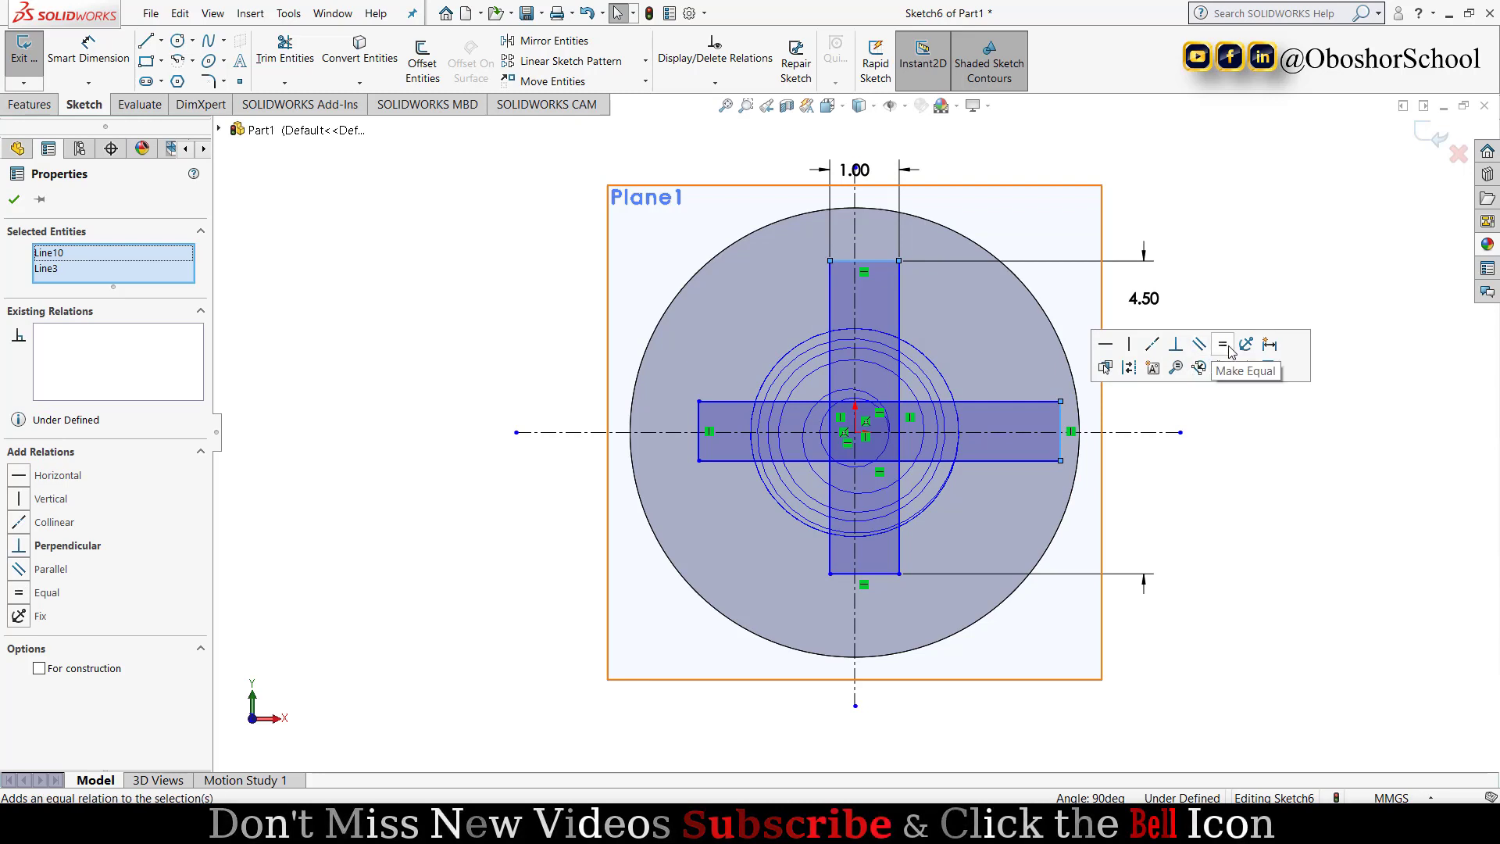
left_click(1223, 344)
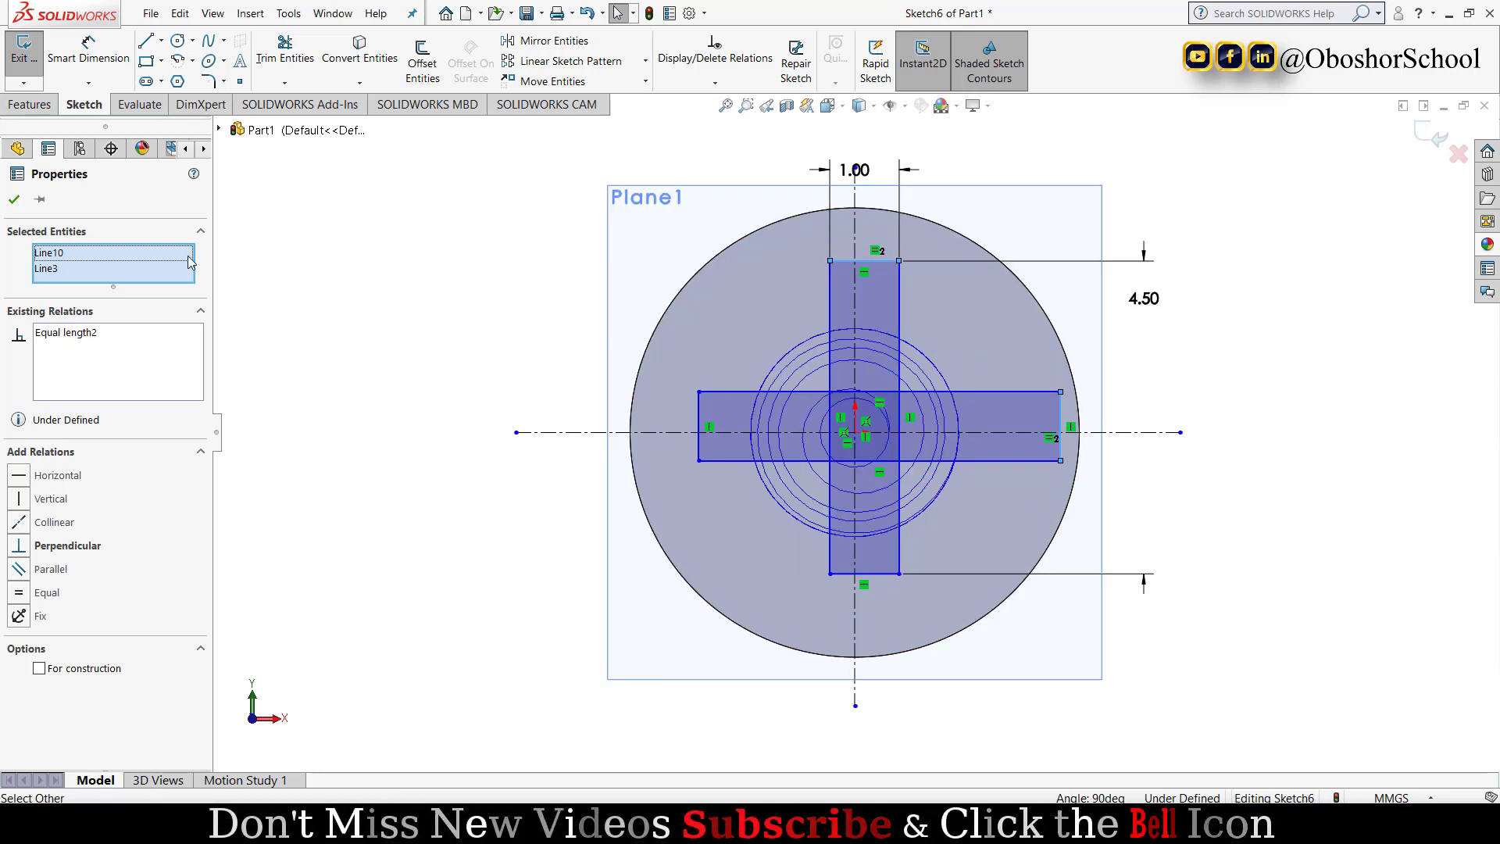
left_click(16, 200)
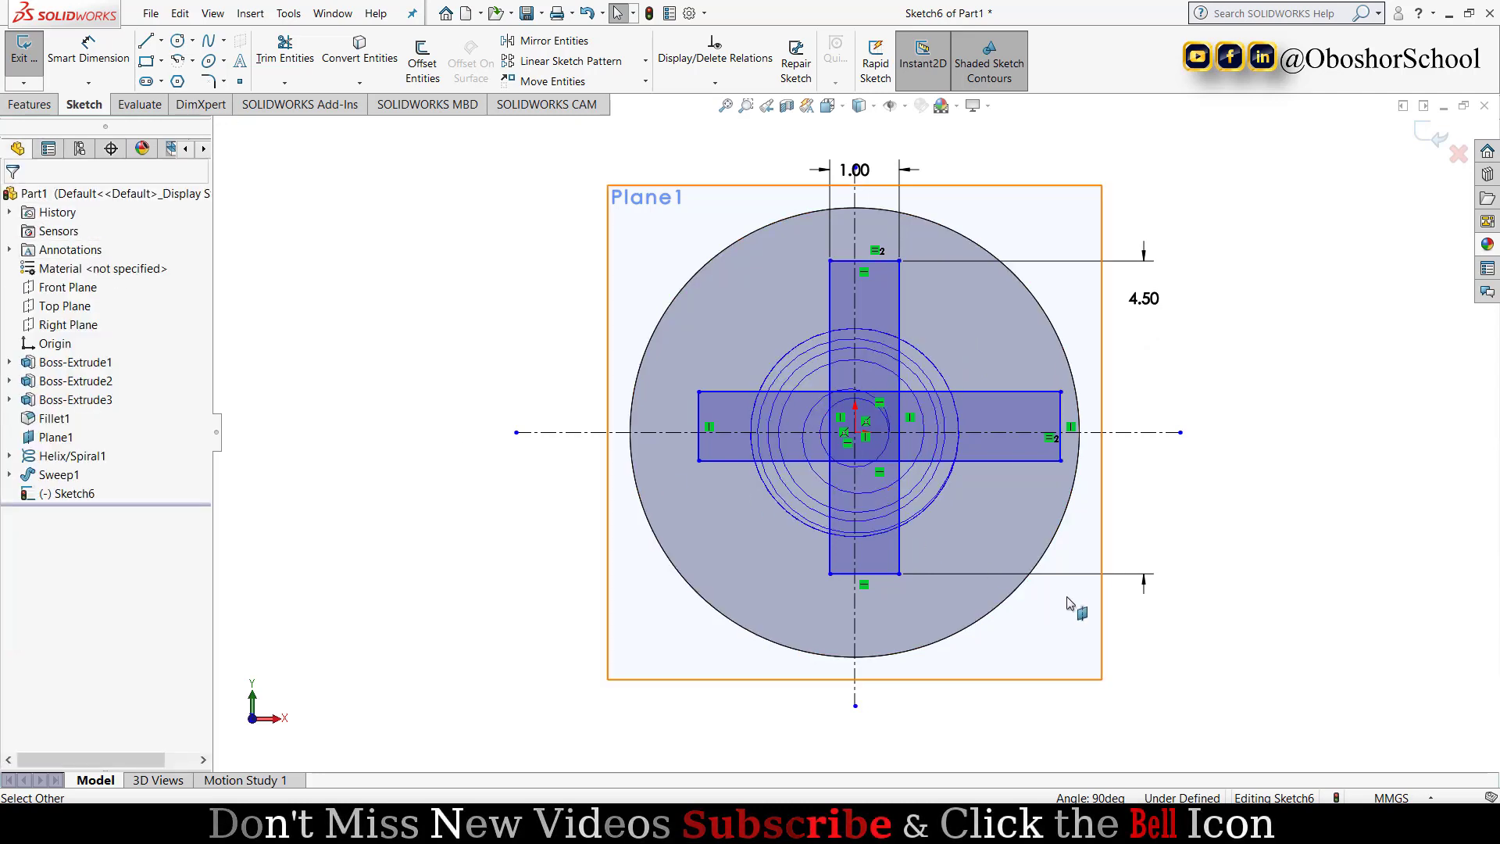
left_click(900, 325)
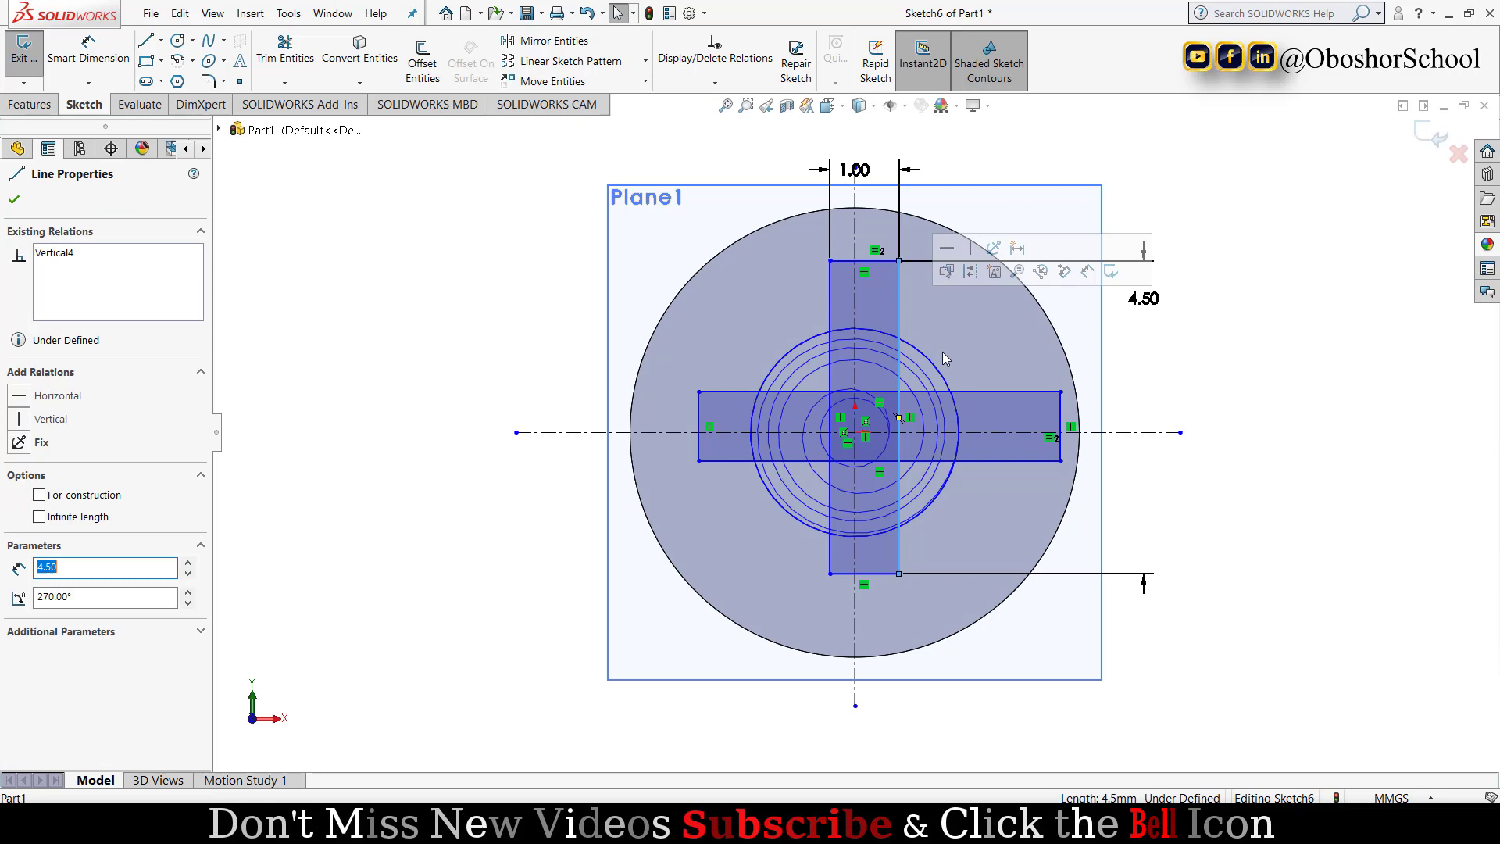
left_click(1028, 393, "ctrl")
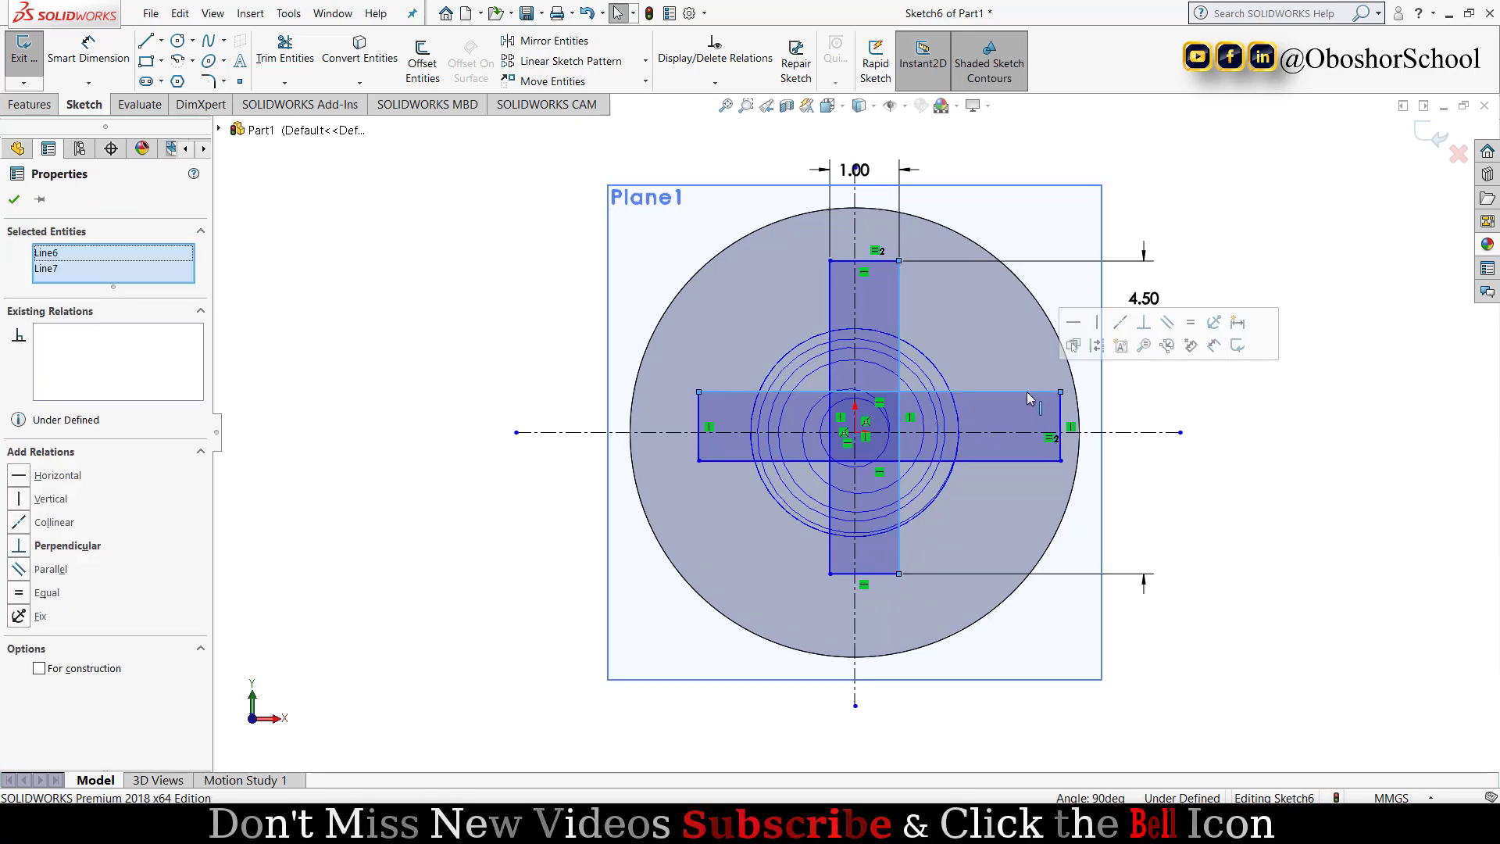
left_click(1197, 325)
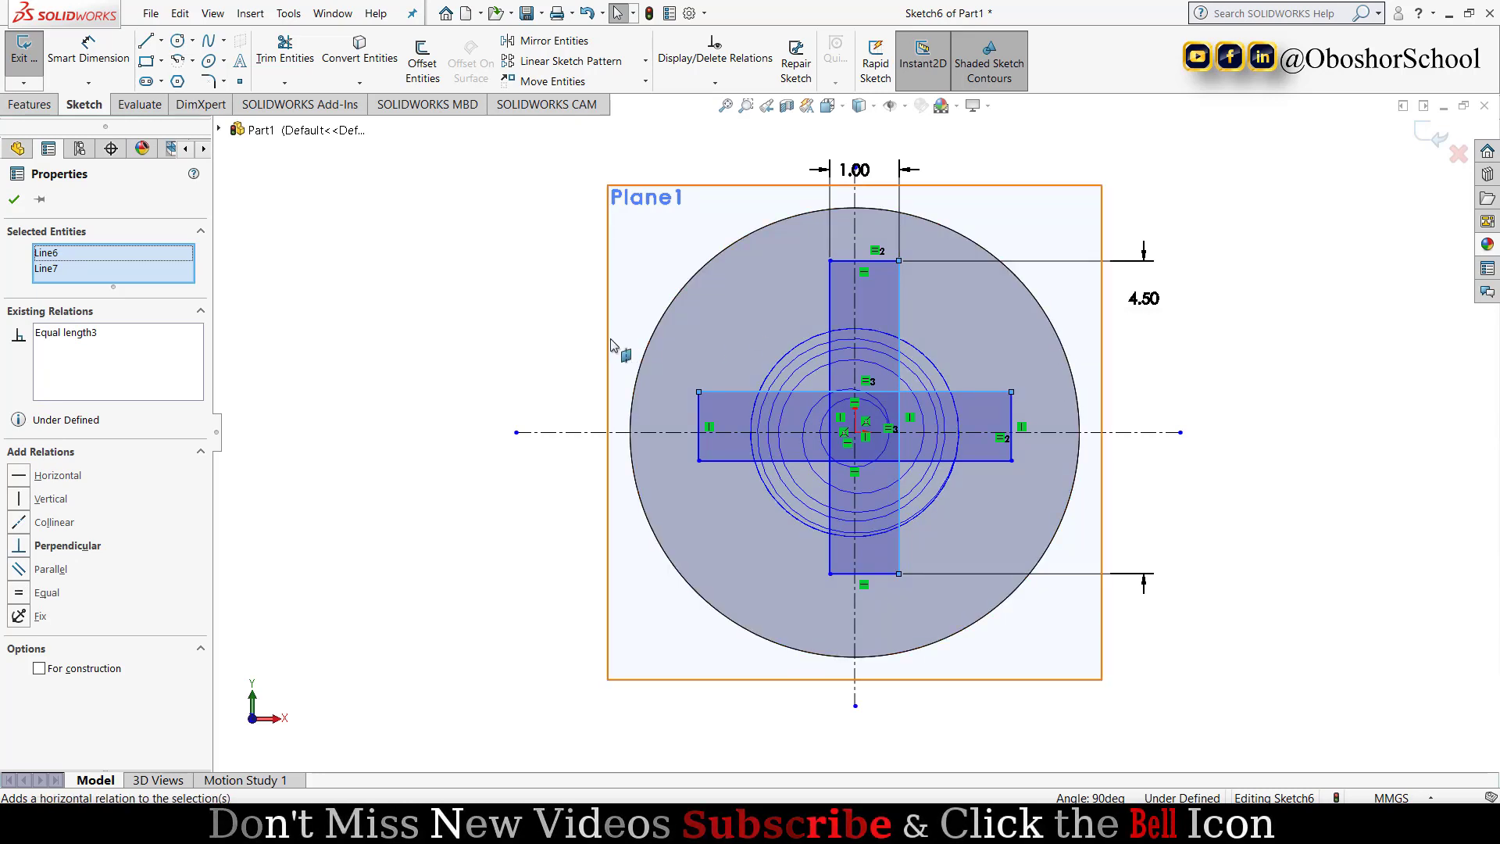
left_click(10, 202)
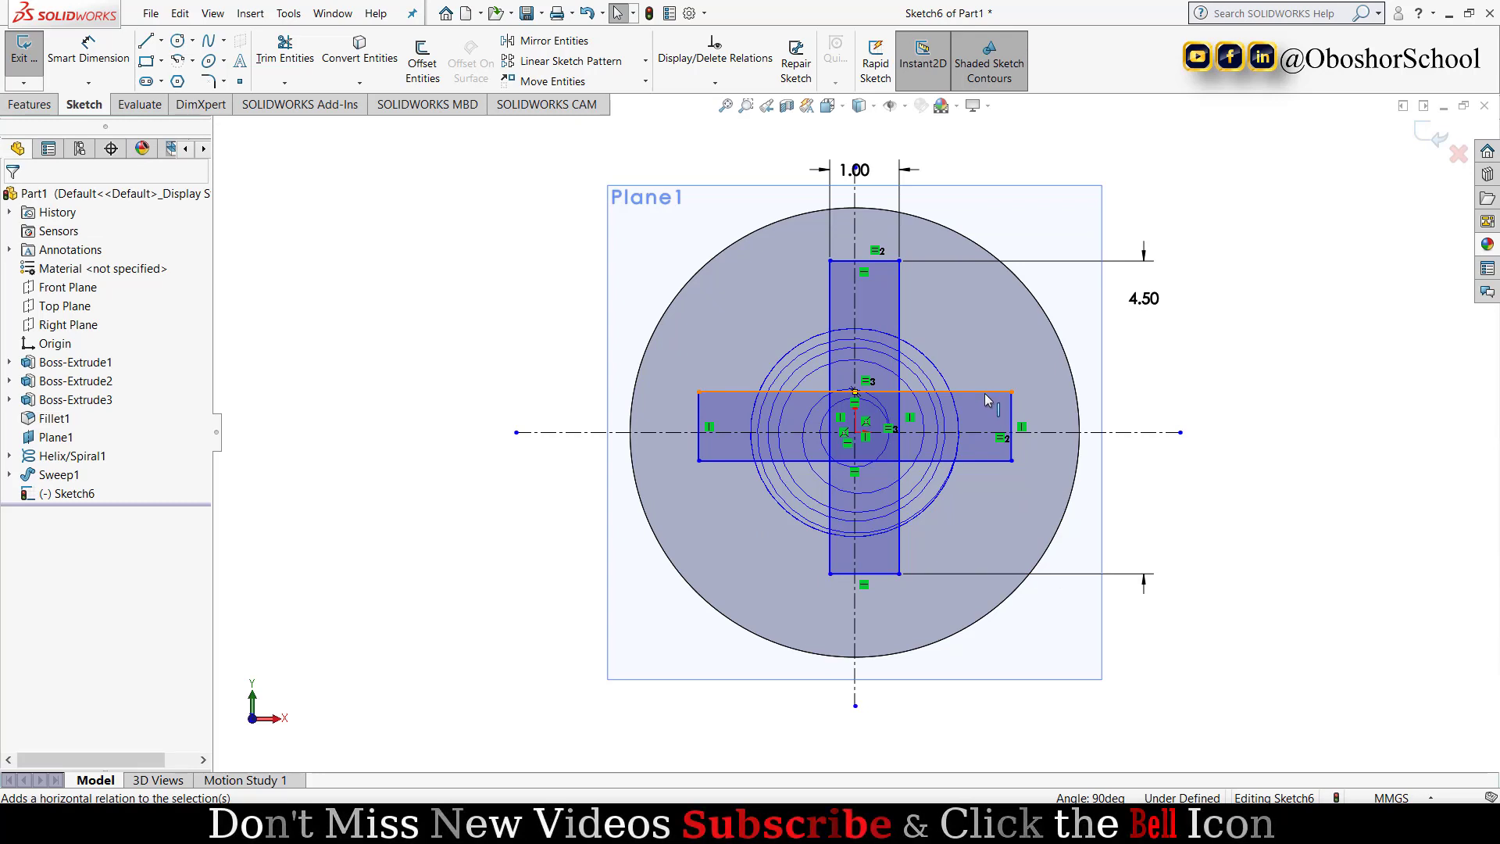
- Make each bar's long edges symmetric about its matching centerline
left_click(900, 327)
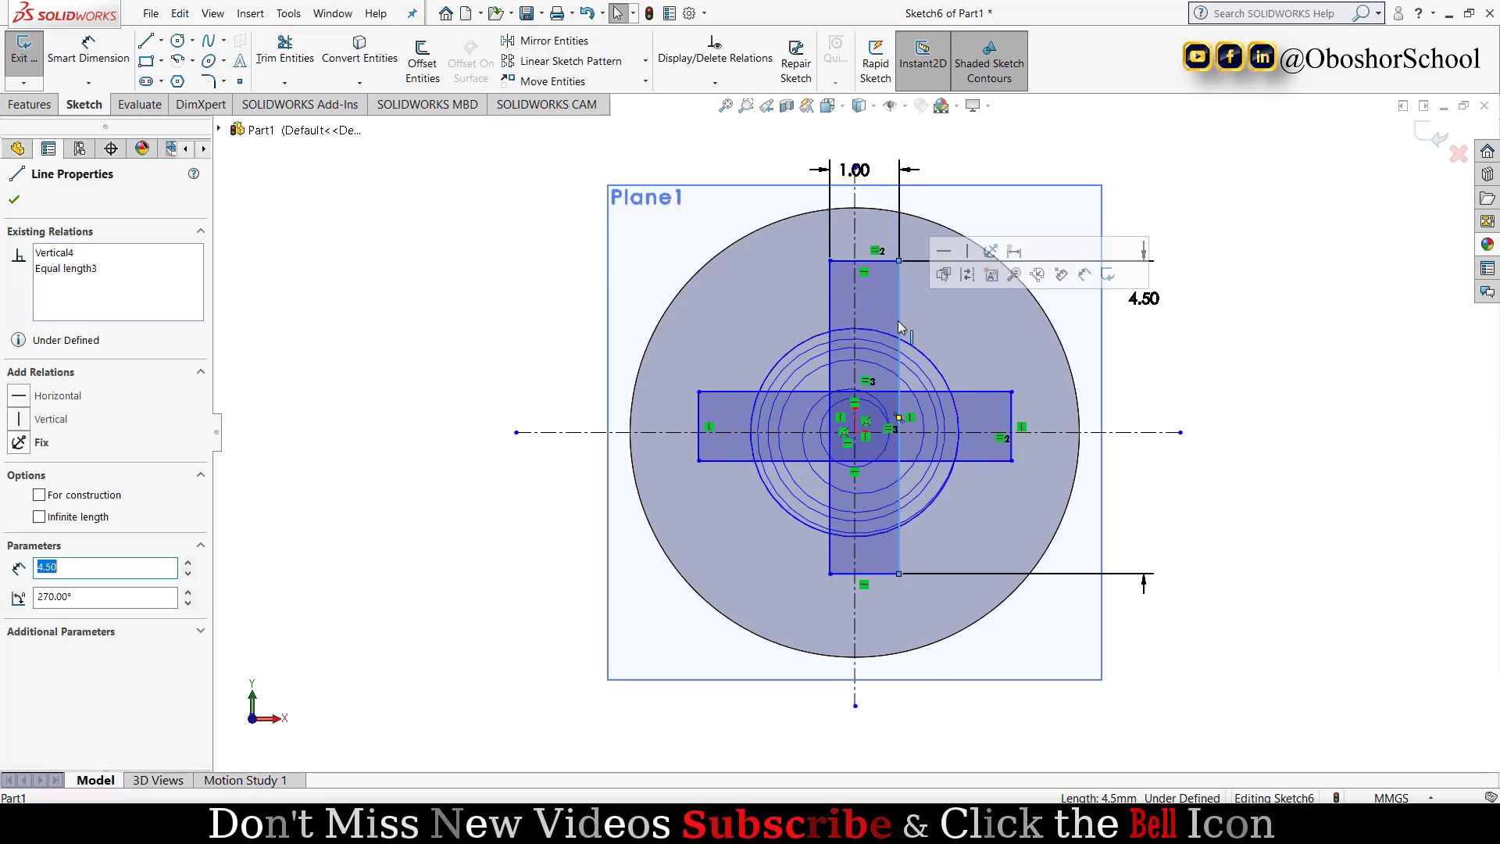
left_click(856, 309, "ctrl")
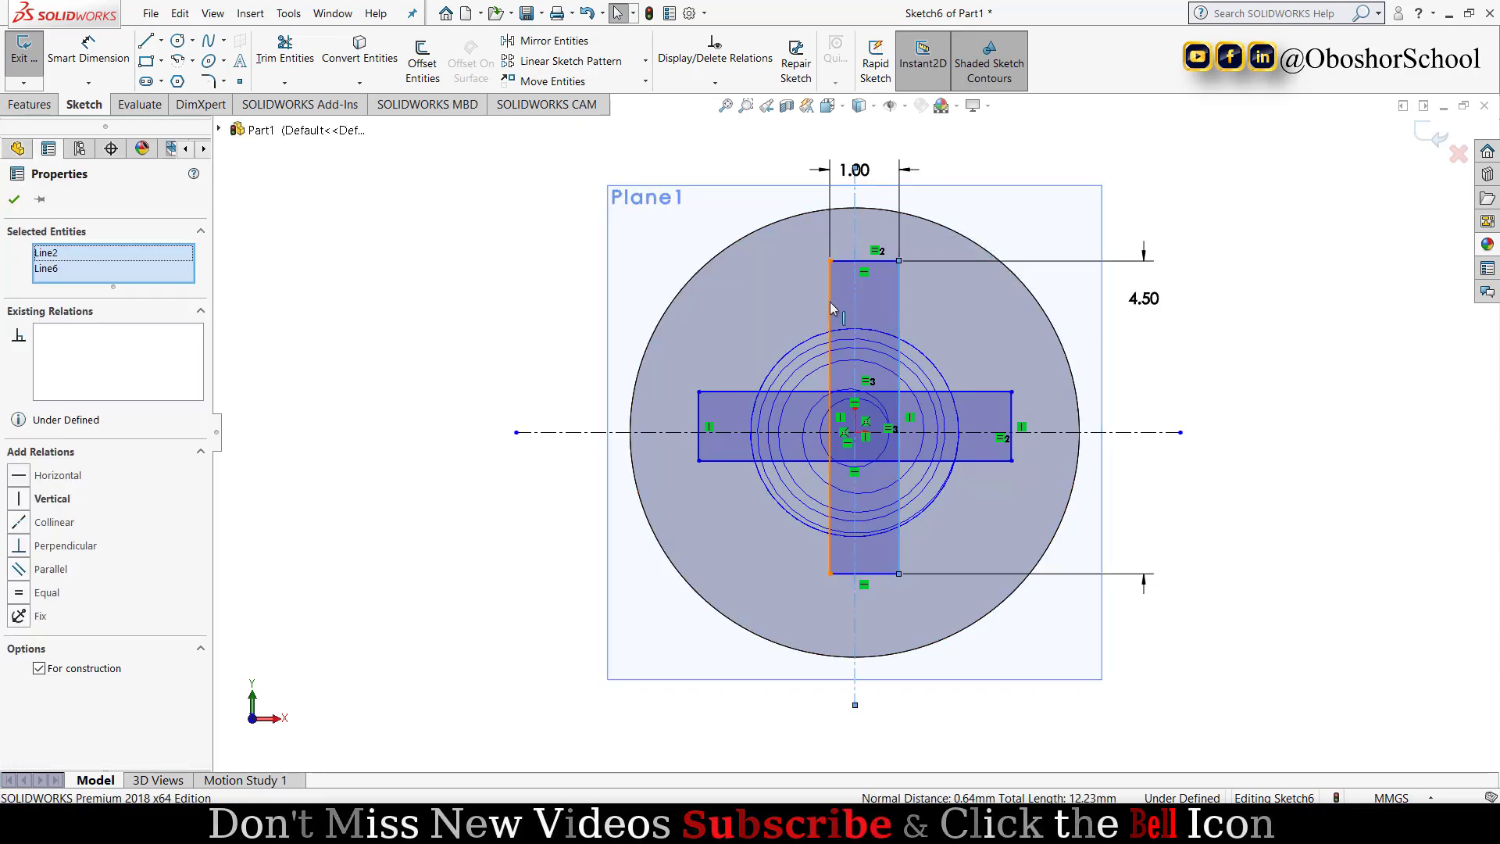
left_click(830, 303, "ctrl")
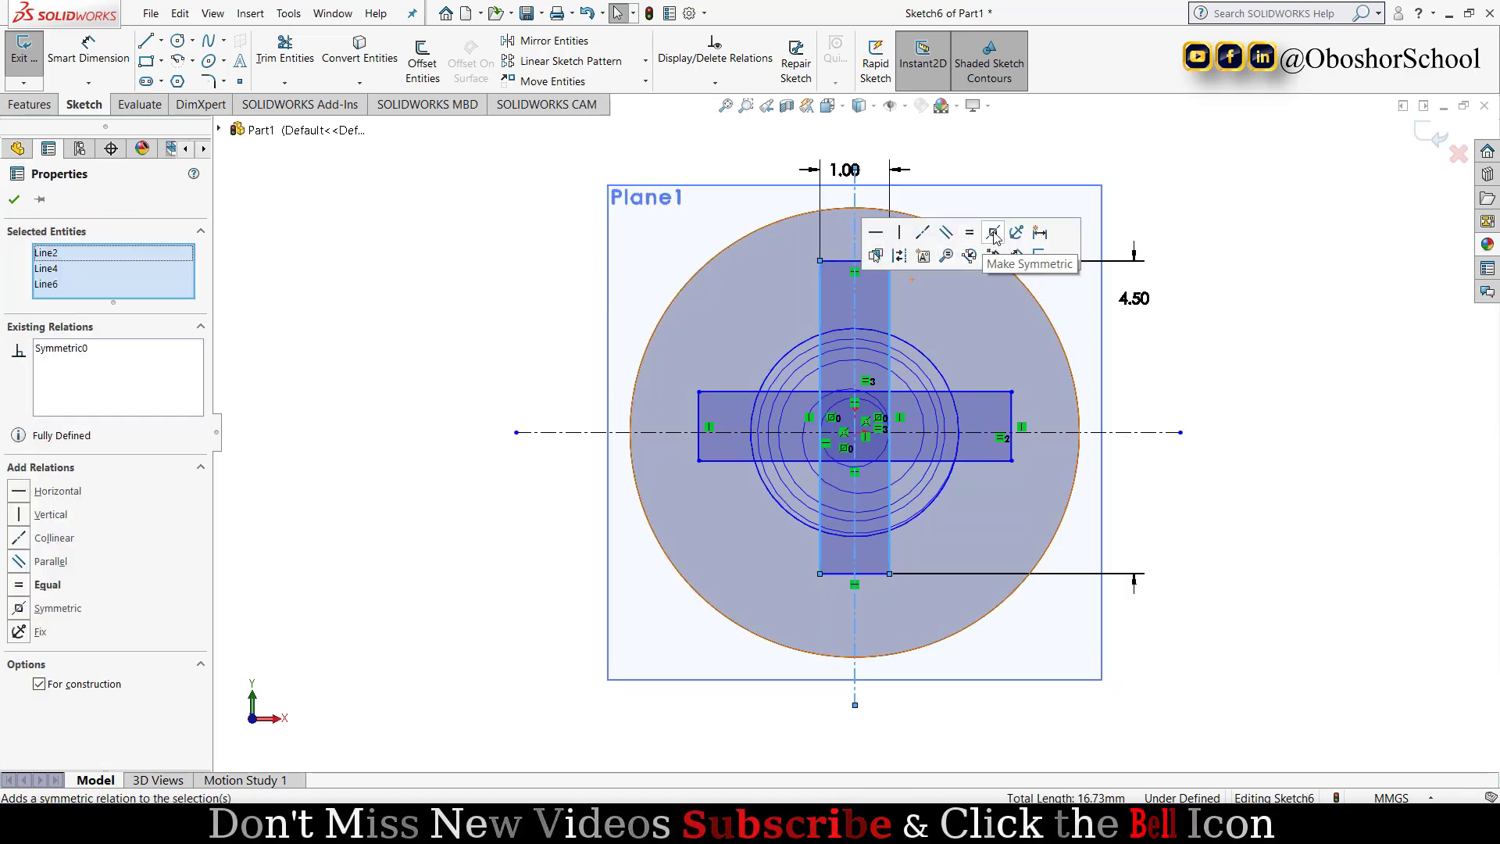
left_click(18, 200)
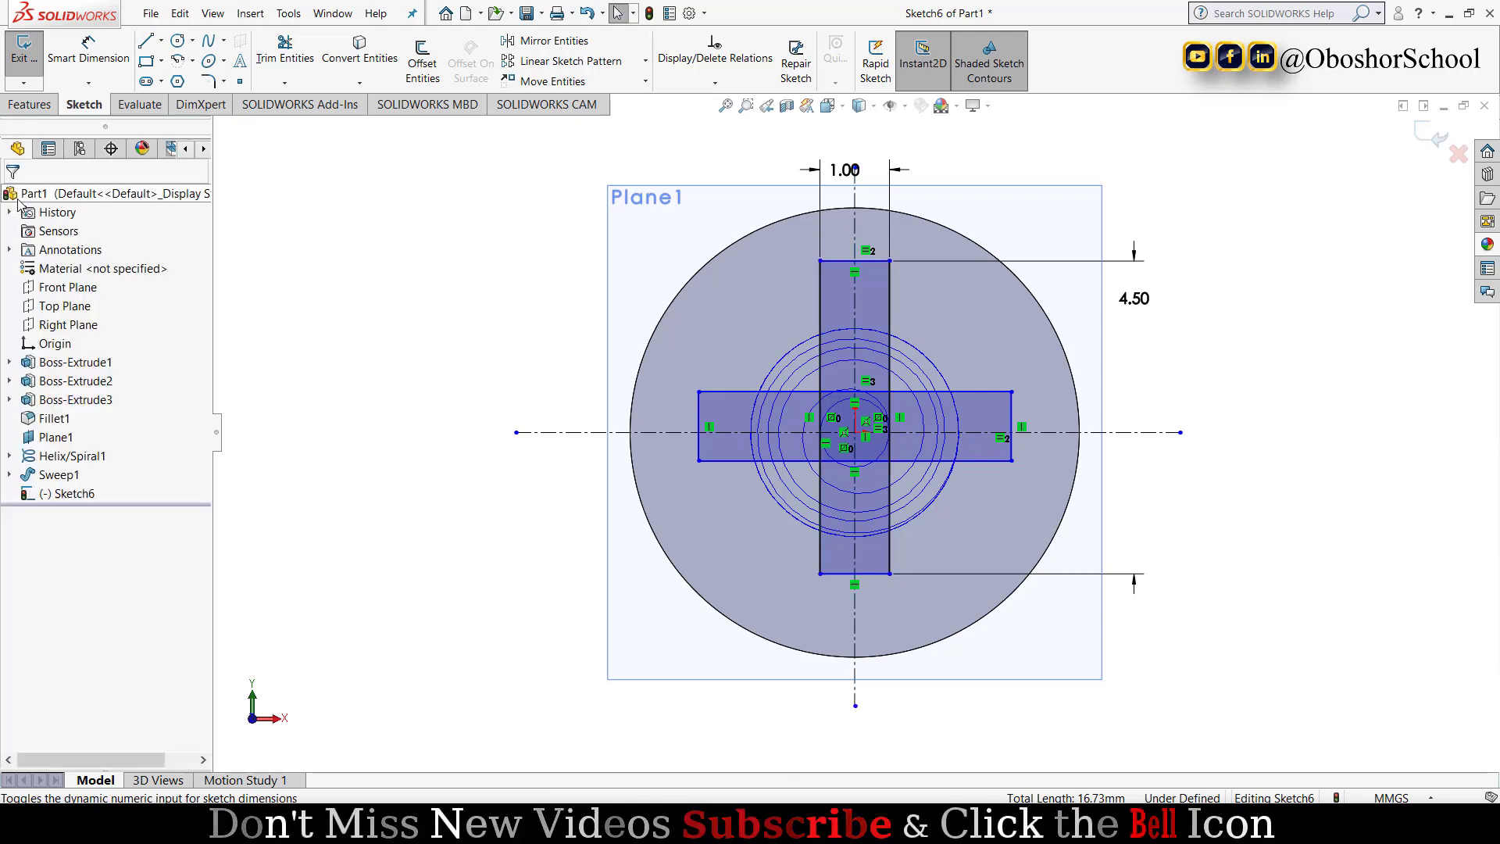
left_click(969, 392)
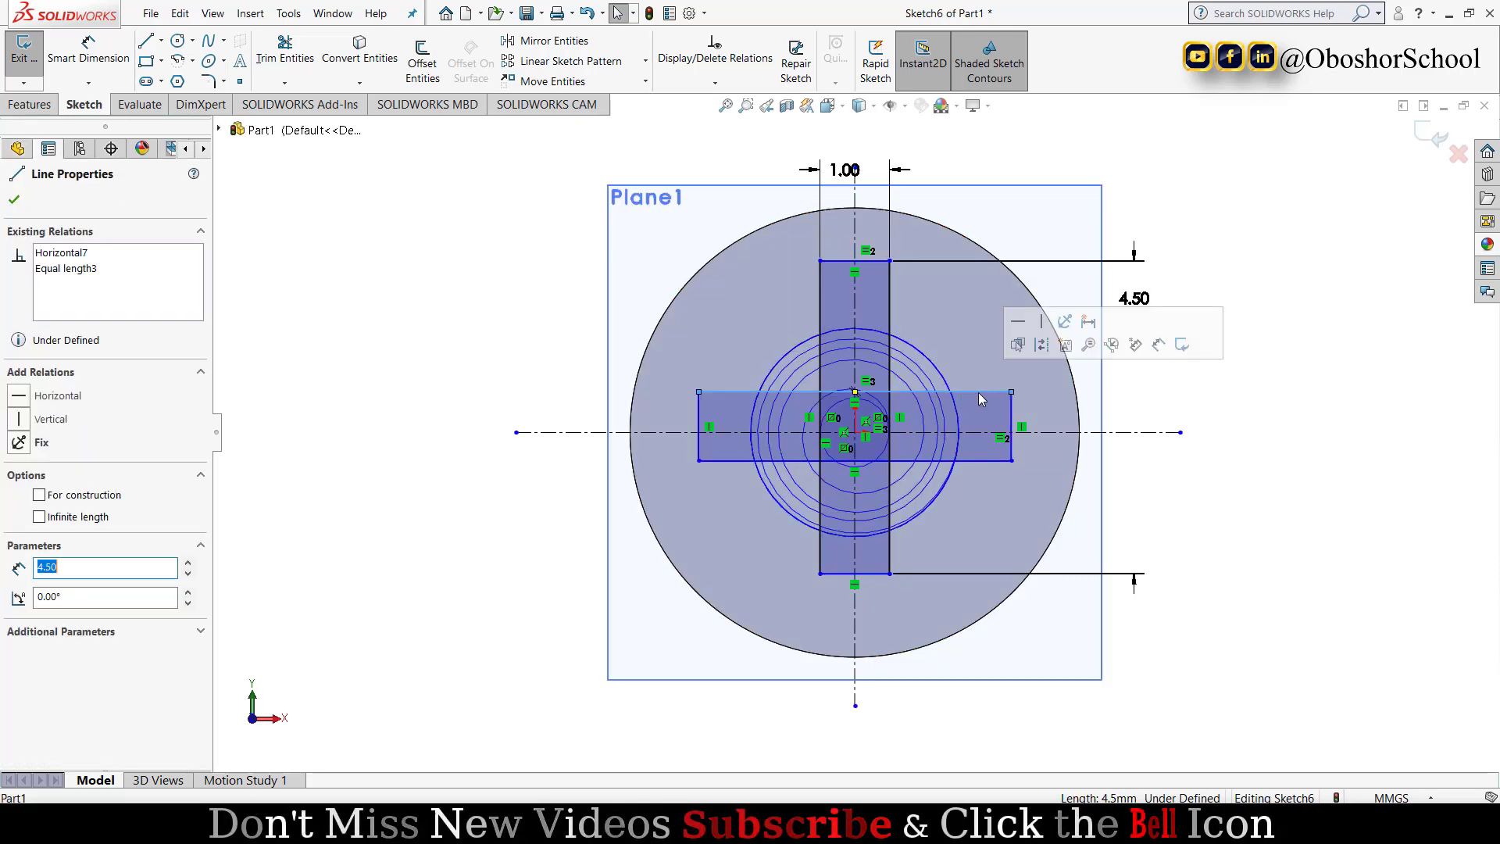
left_click(984, 434, "ctrl")
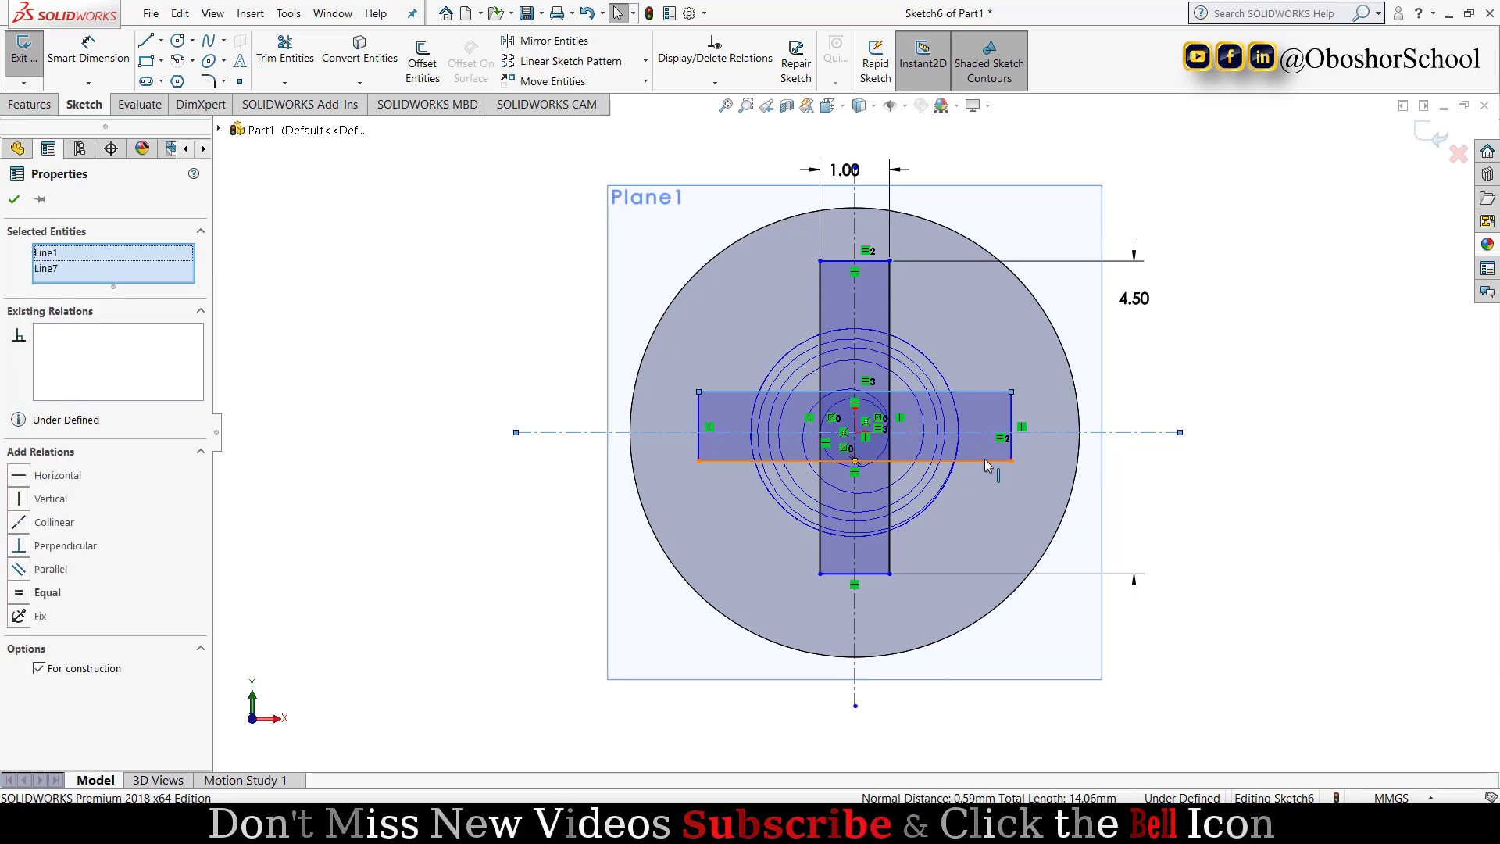
left_click(985, 459, "ctrl")
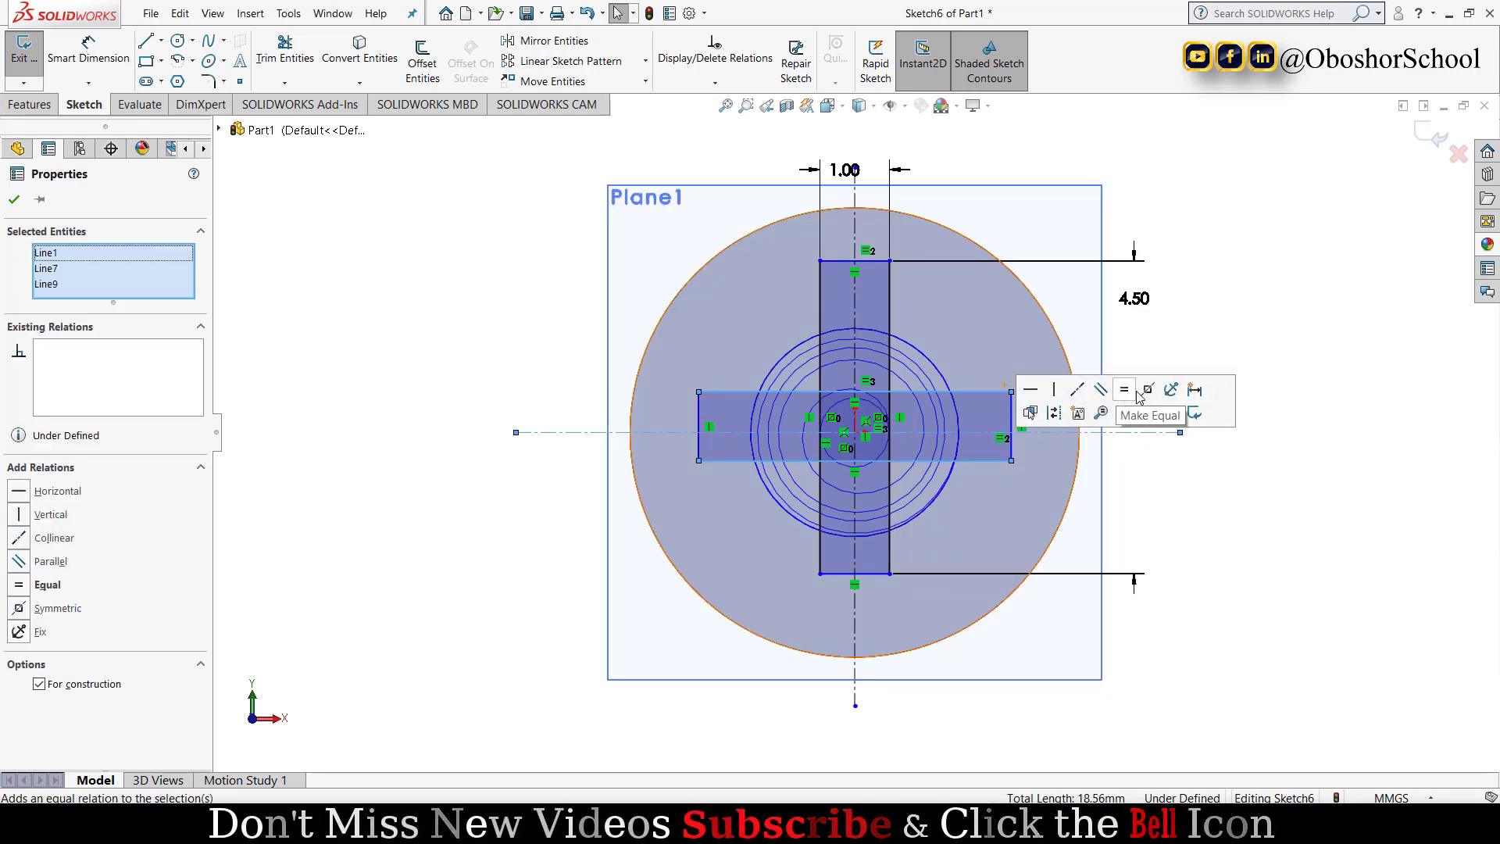
left_click(1144, 392)
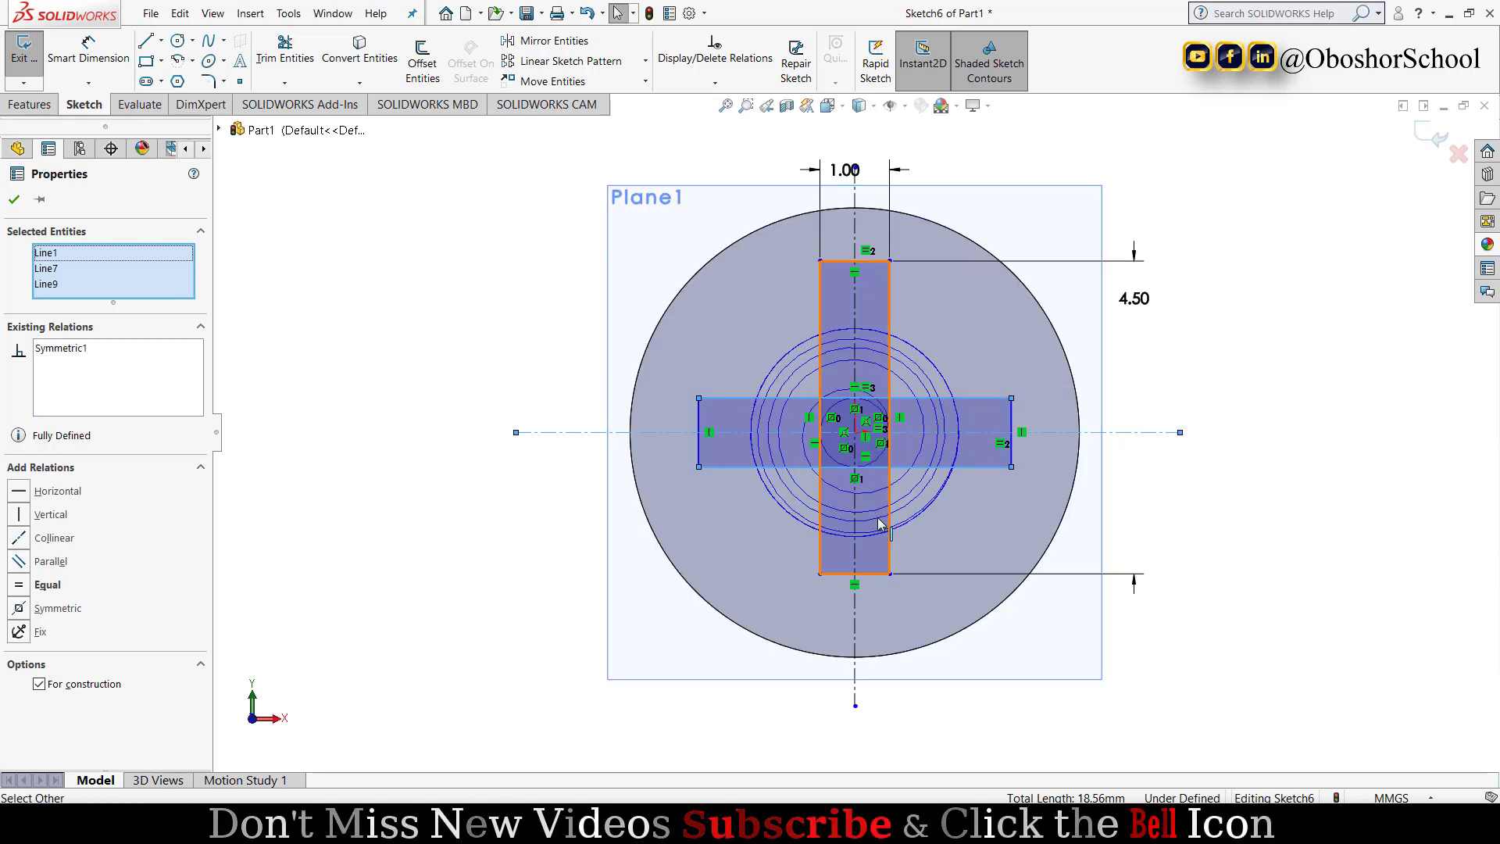
- Make each bar's end edges symmetric about the crossing centerline, fully defining Sketch6
left_click(872, 575)
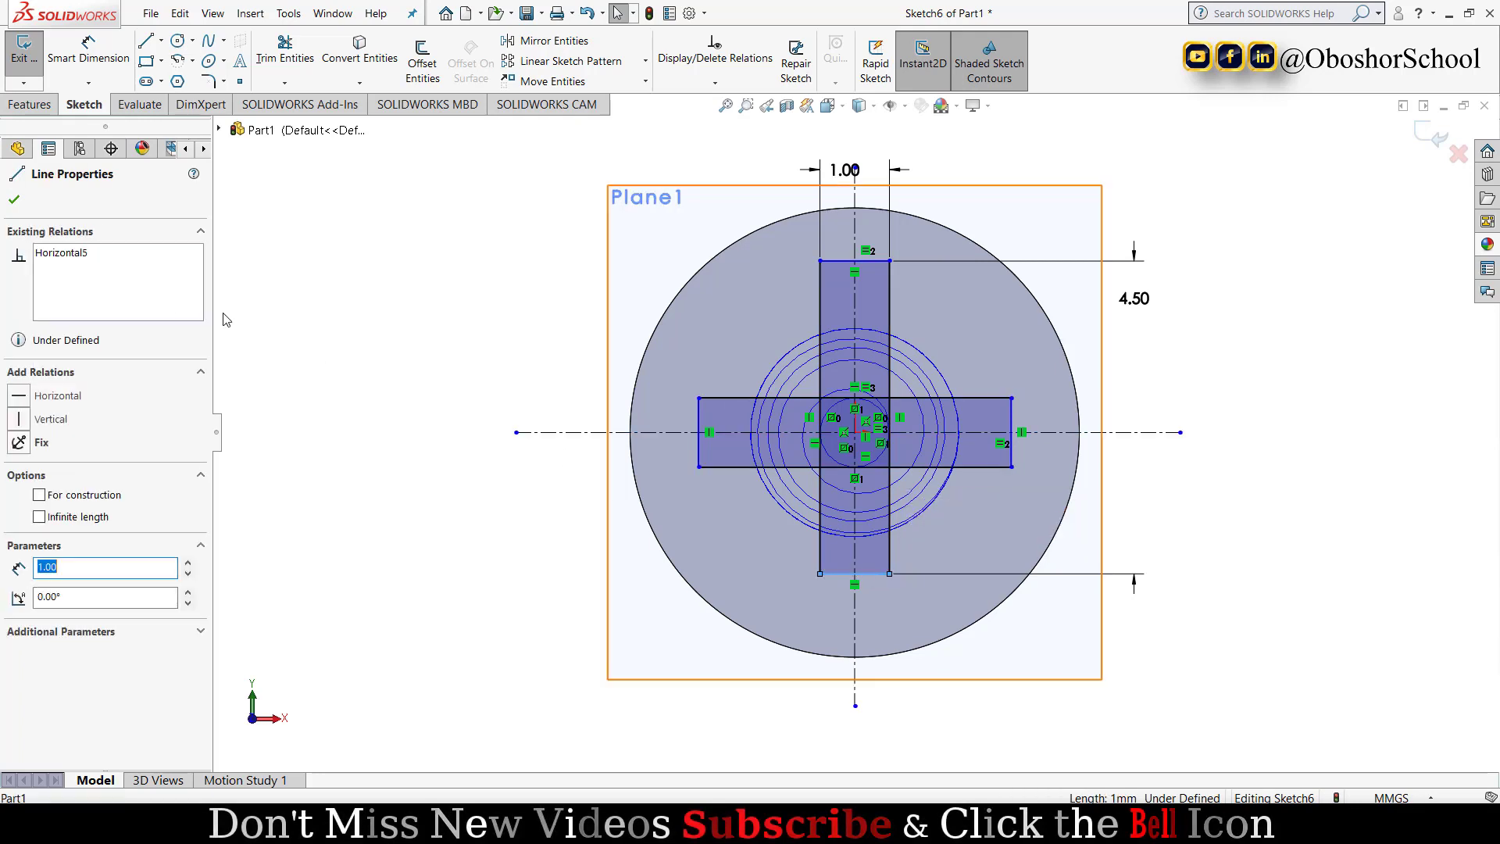
left_click(906, 434, "ctrl")
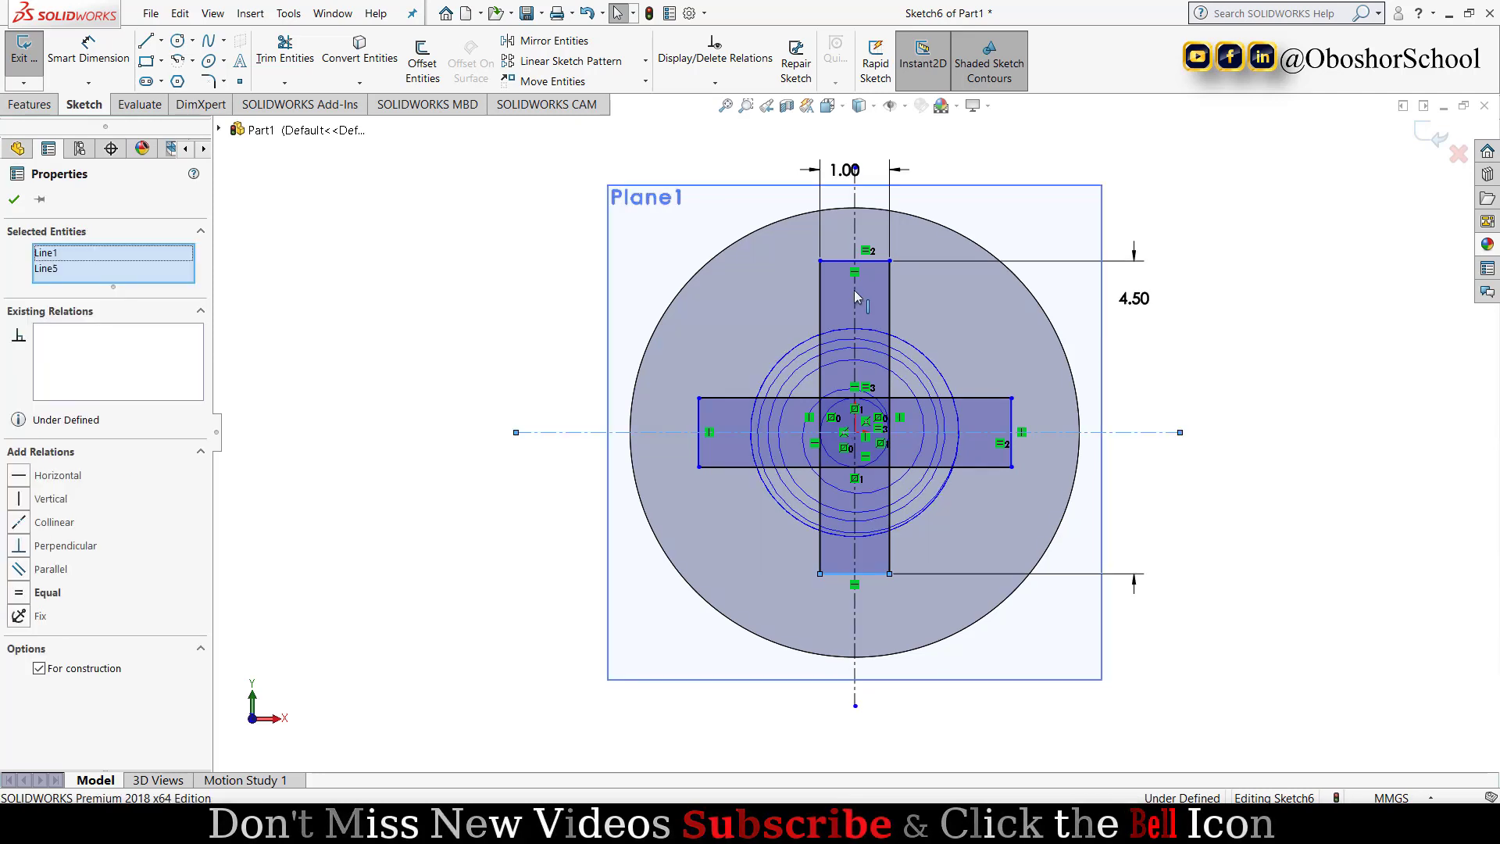
left_click(841, 262, "ctrl")
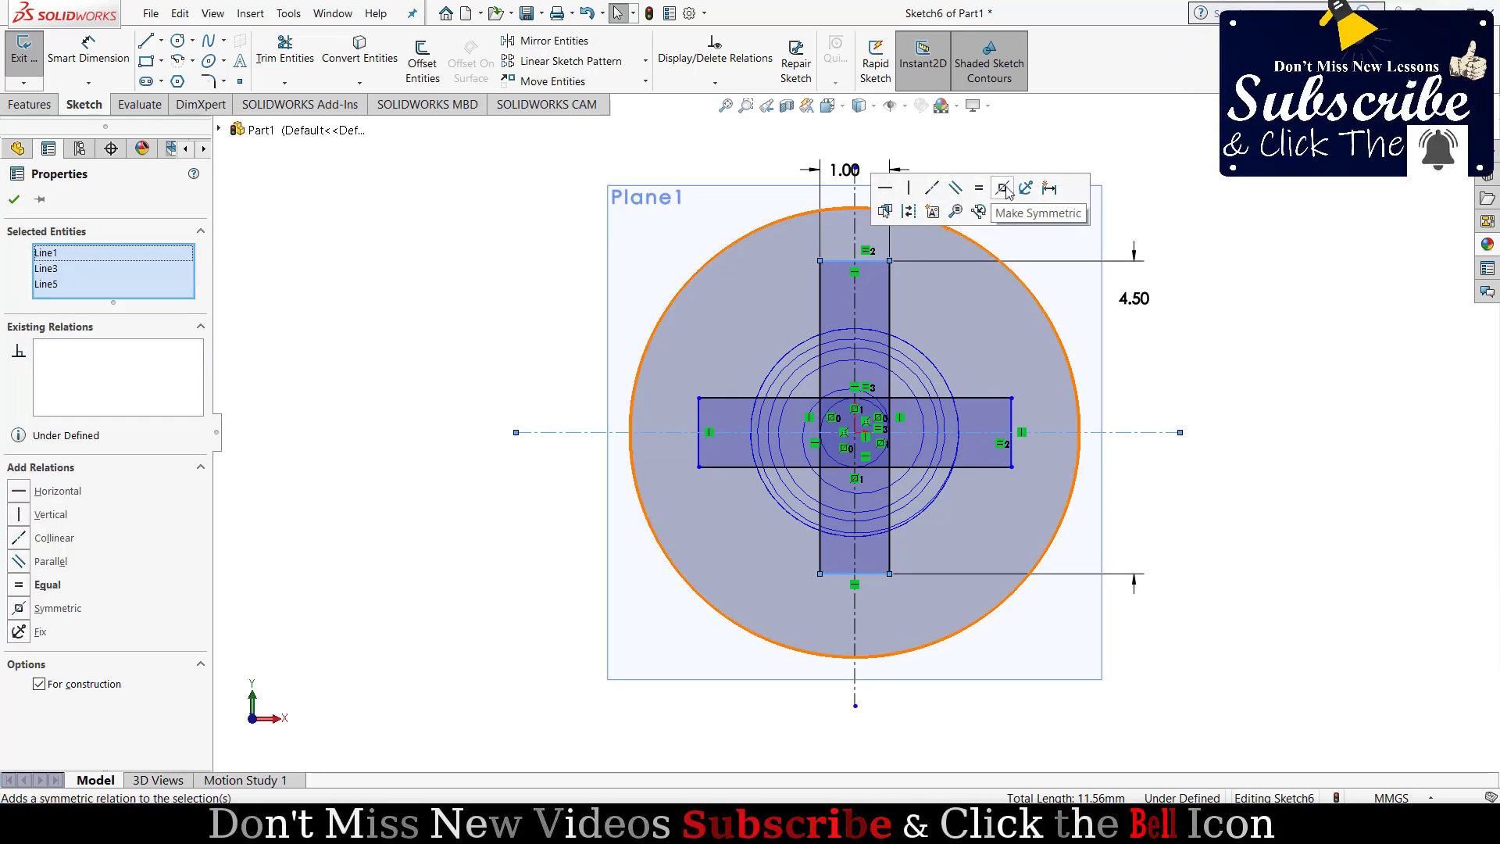
left_click(1002, 188)
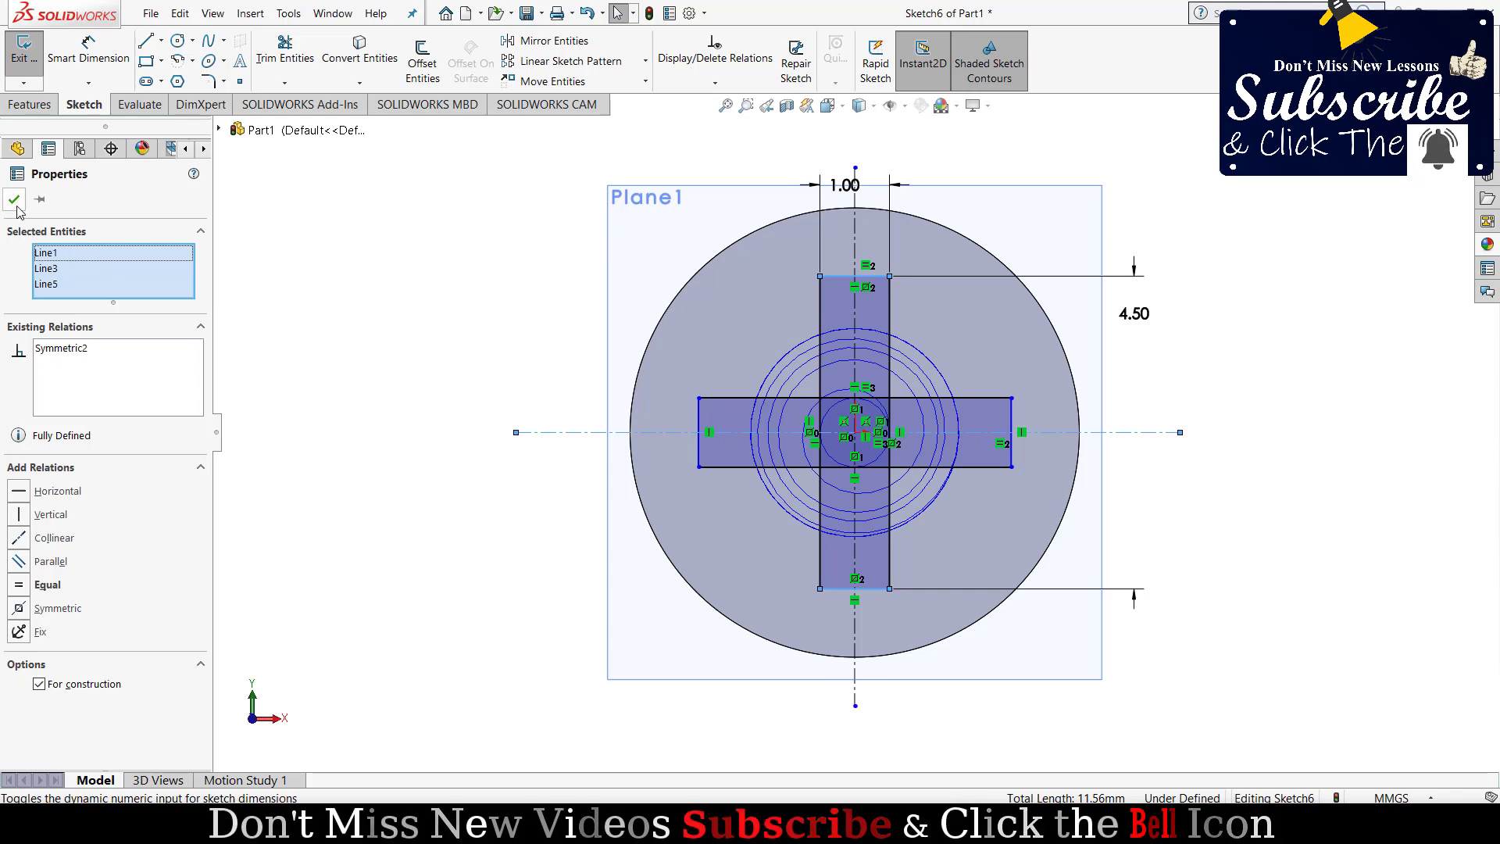
left_click(234, 352)
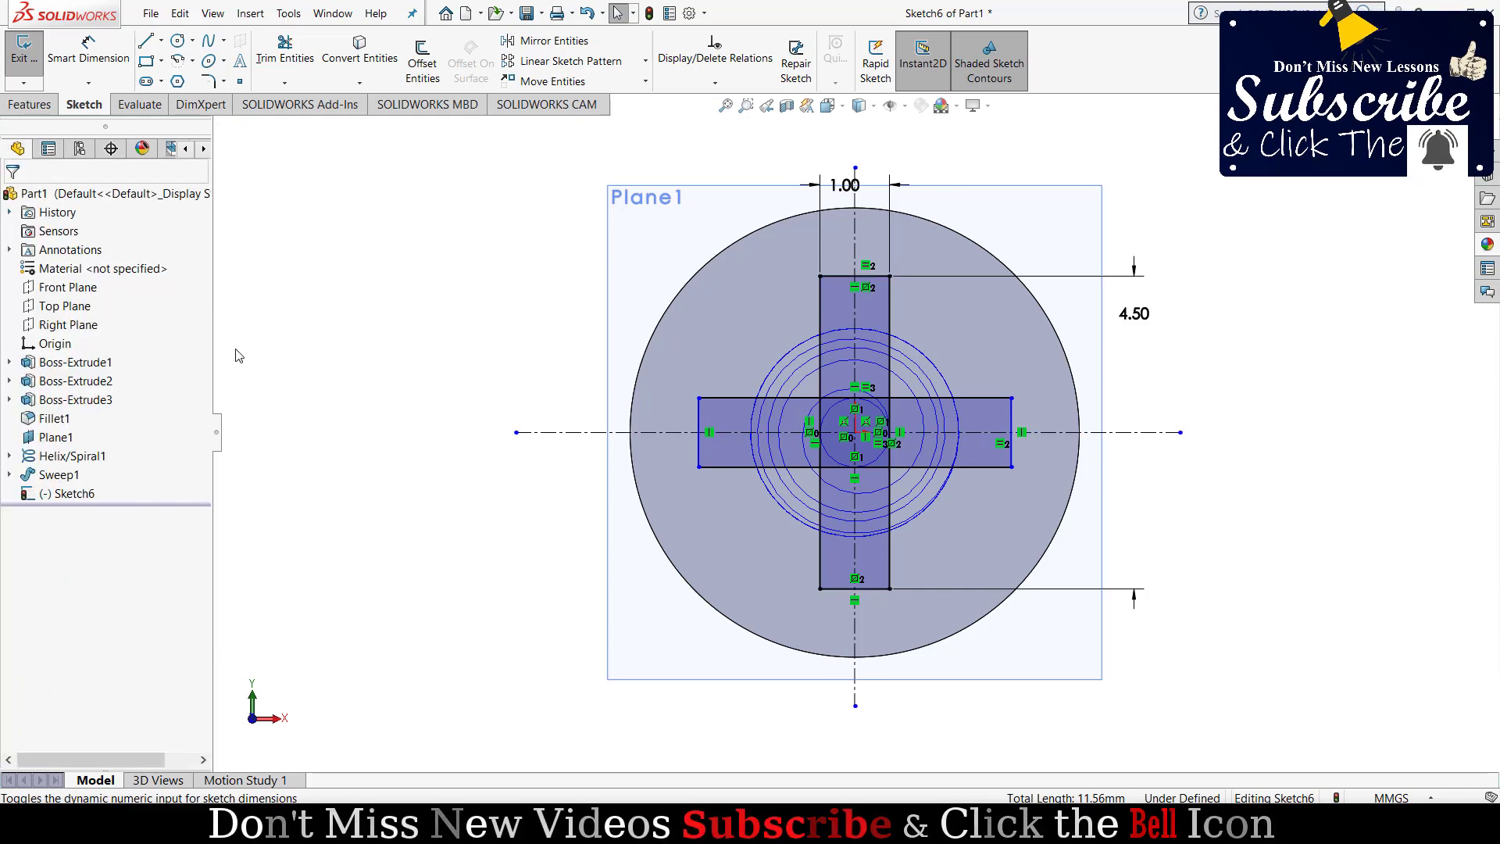
left_click(699, 422)
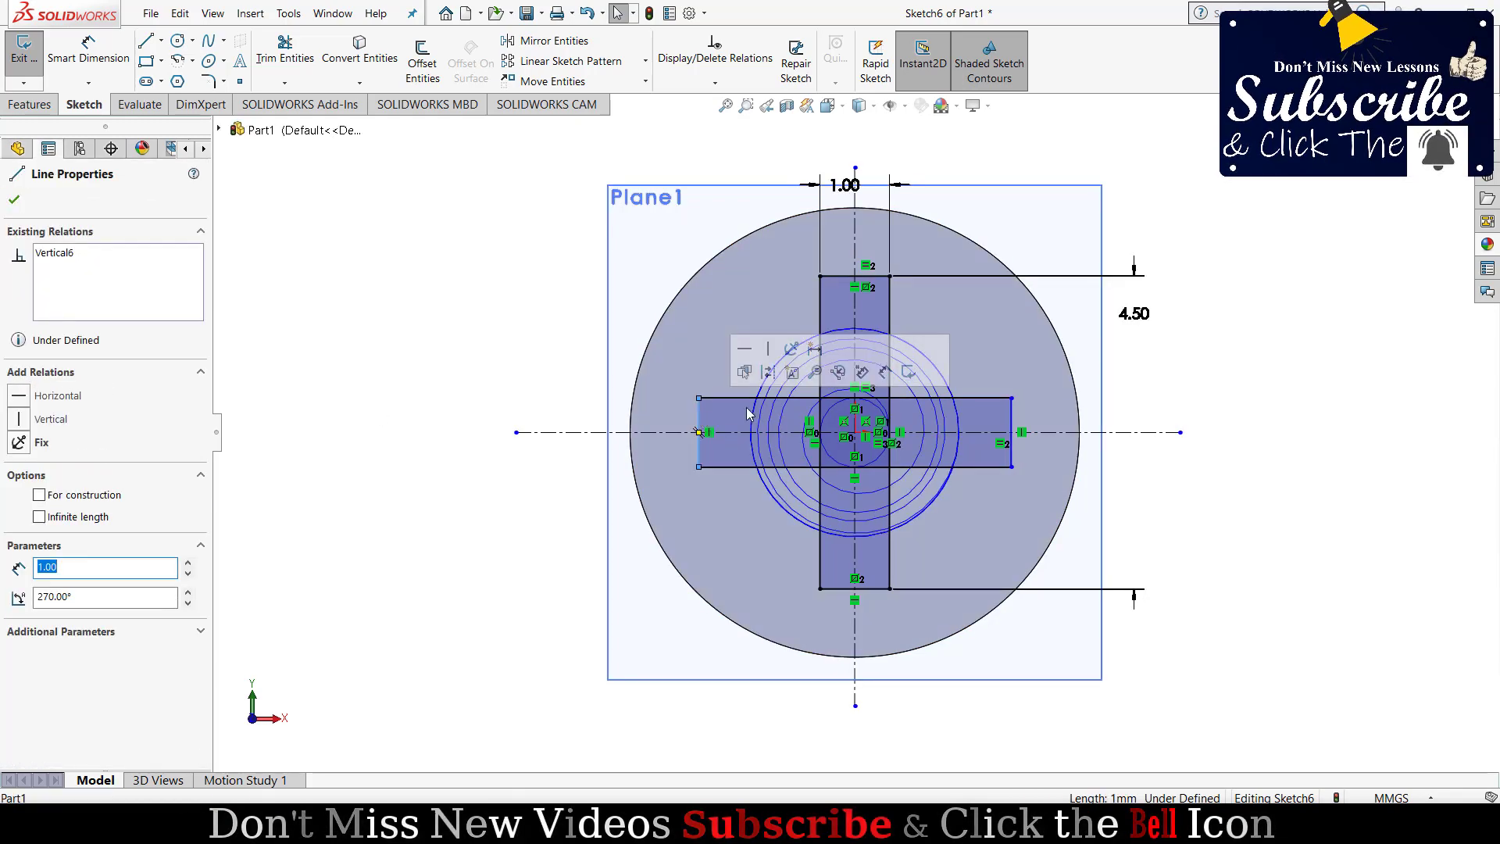
left_click(855, 508, "ctrl")
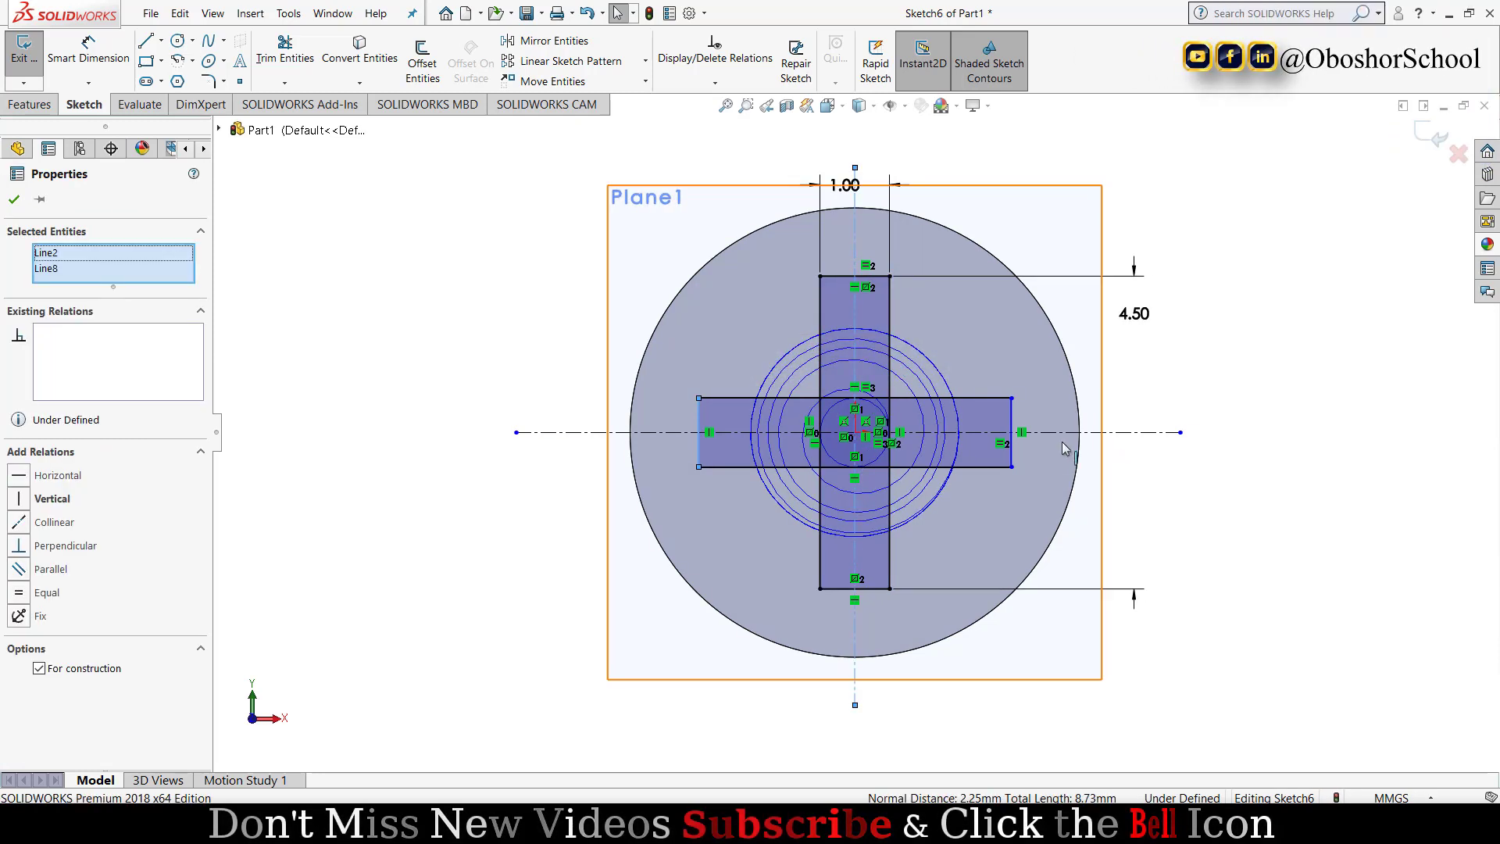
left_click(1010, 442, "ctrl")
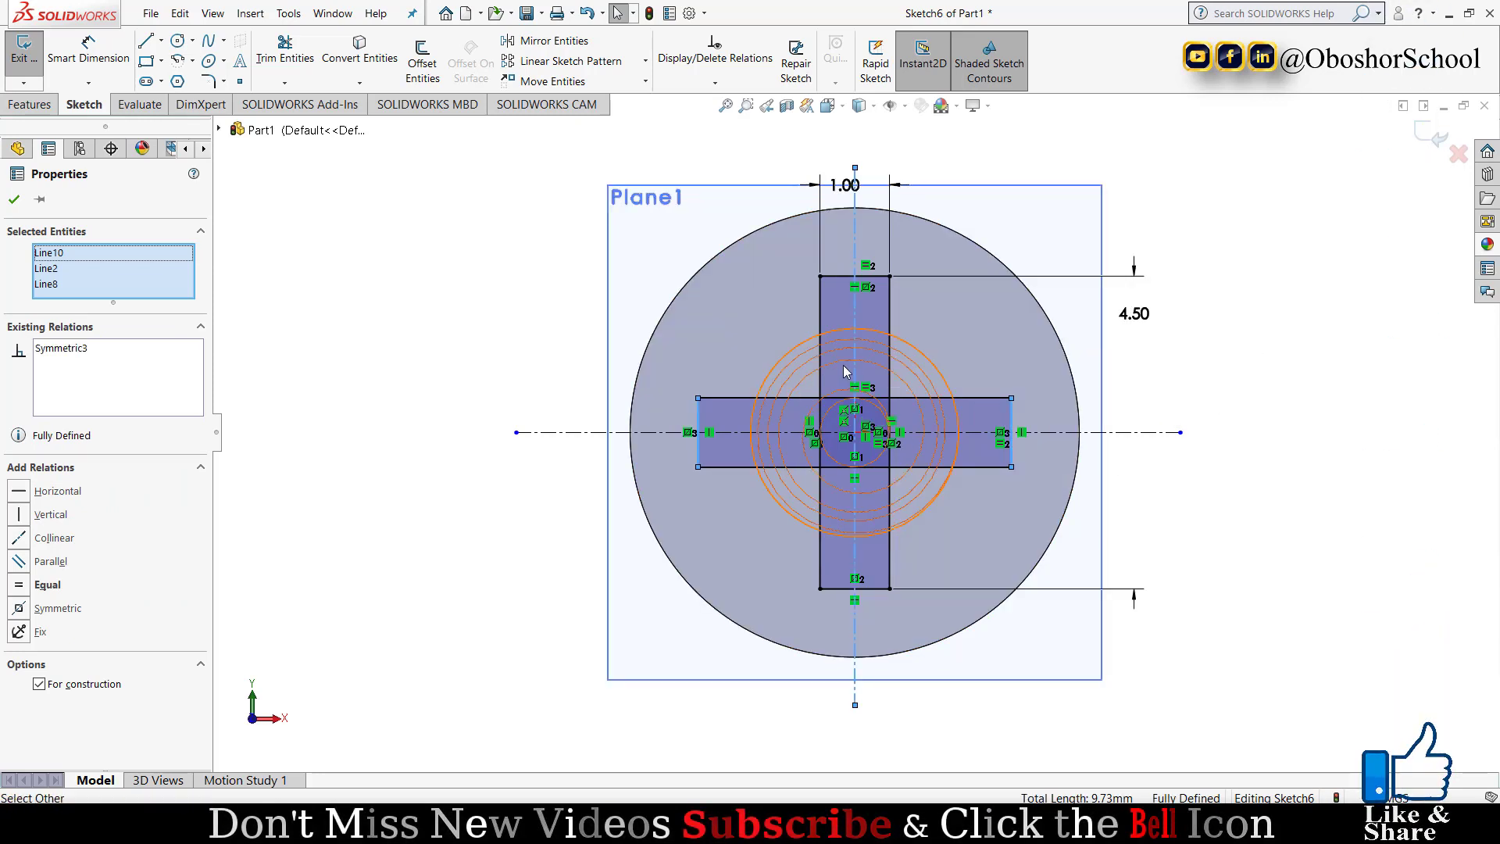
left_click(13, 200)
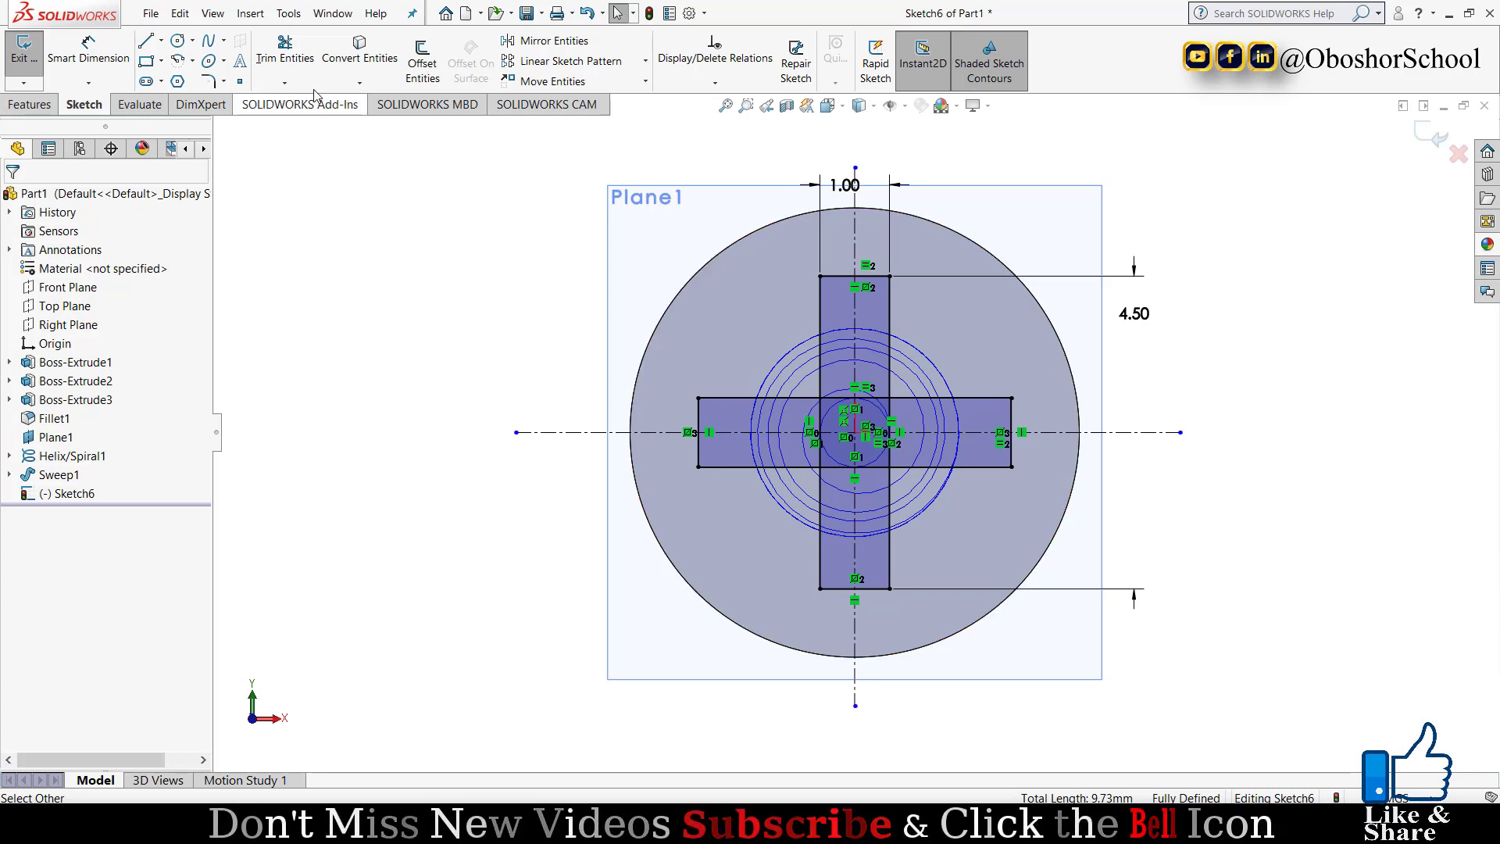
- Trim the overlapping inner segments of both rectangles, accepting the relation warning
left_click(285, 48)
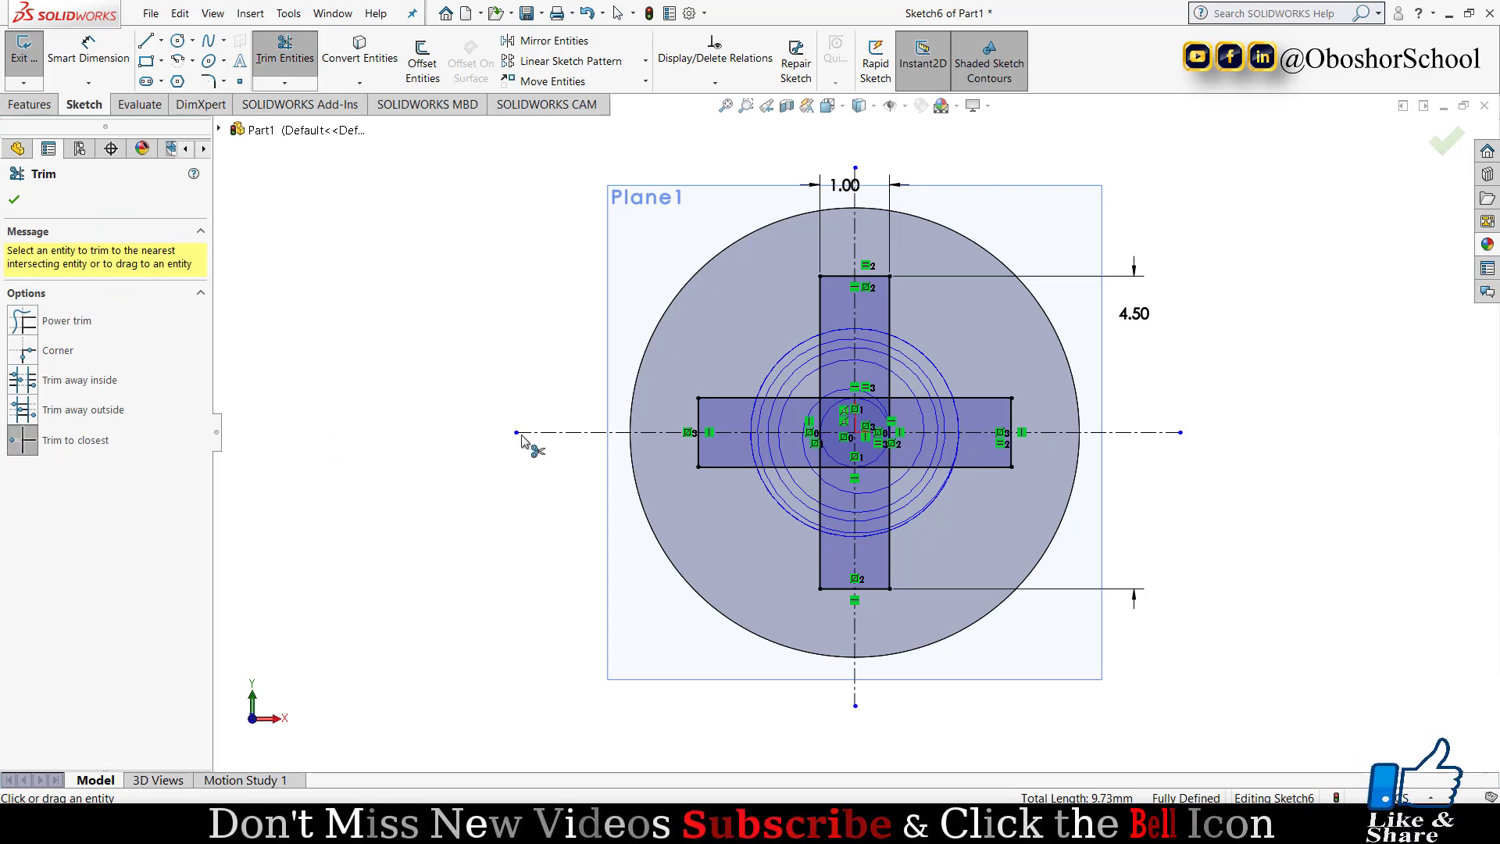
left_click(818, 414)
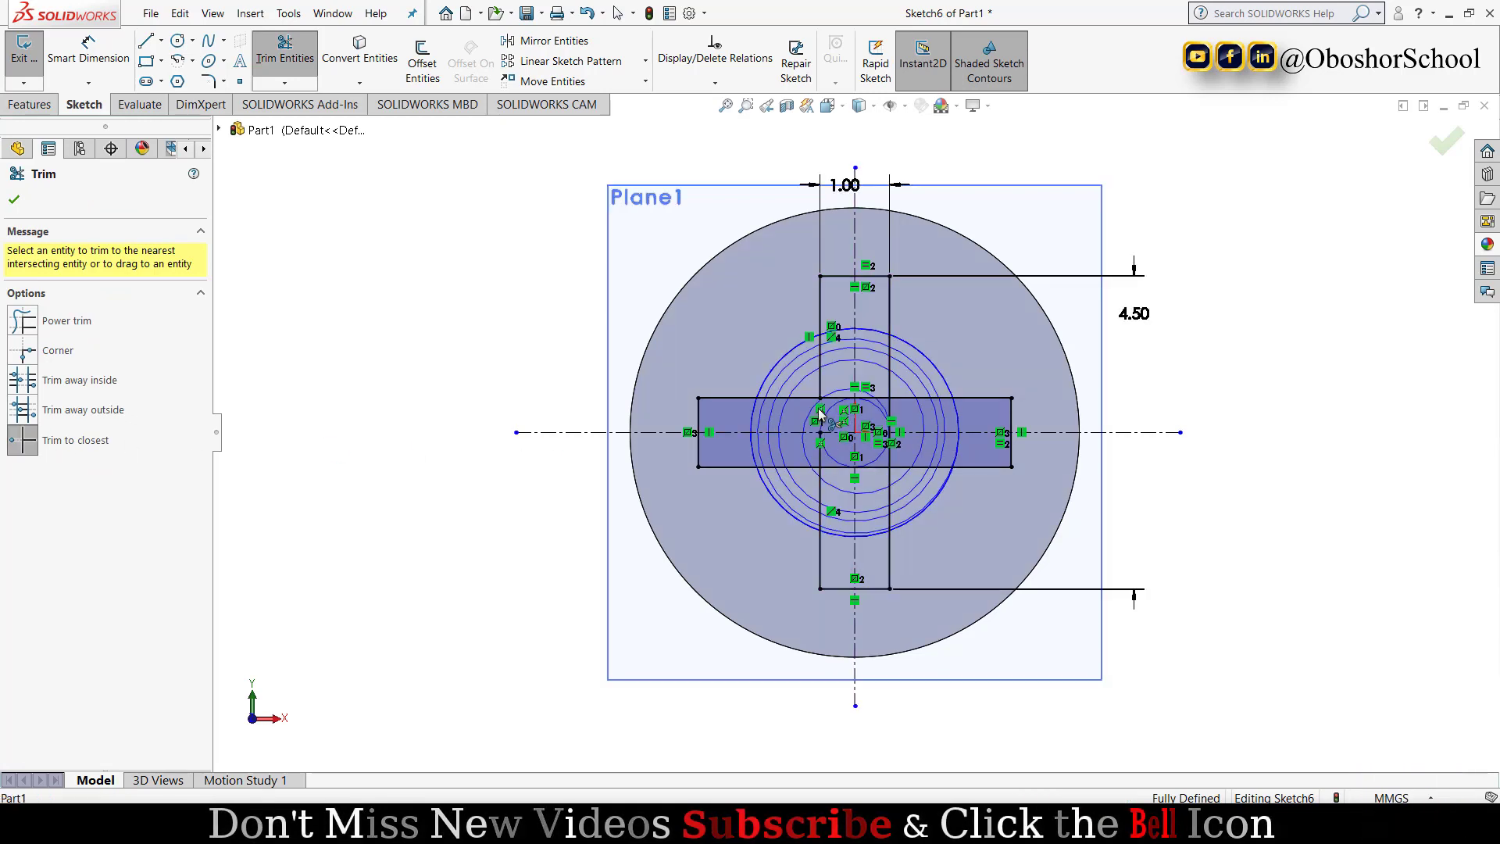
left_click(882, 402)
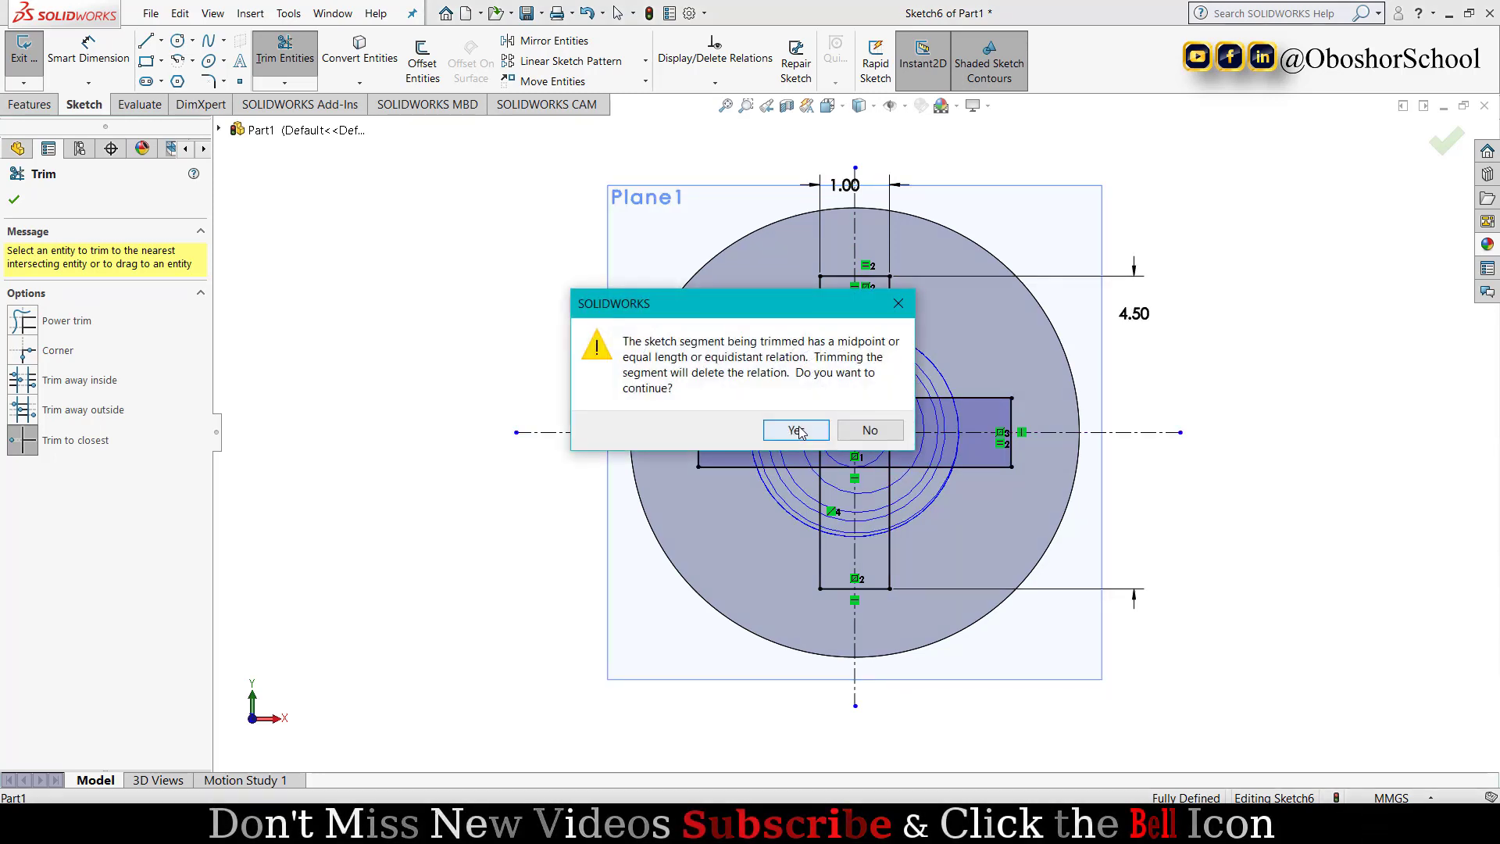
left_click(796, 431)
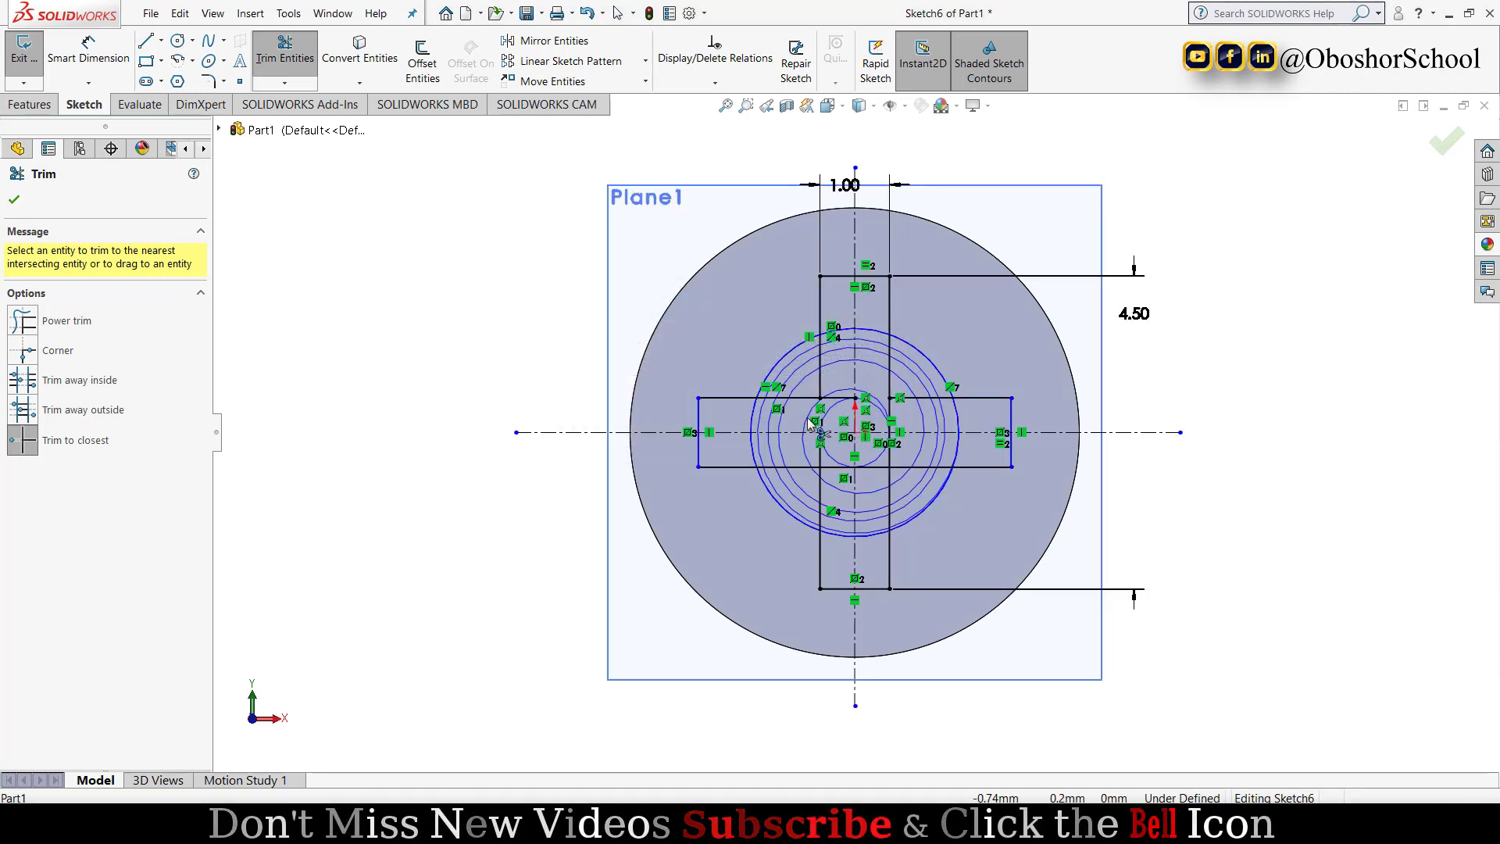
left_click(838, 400)
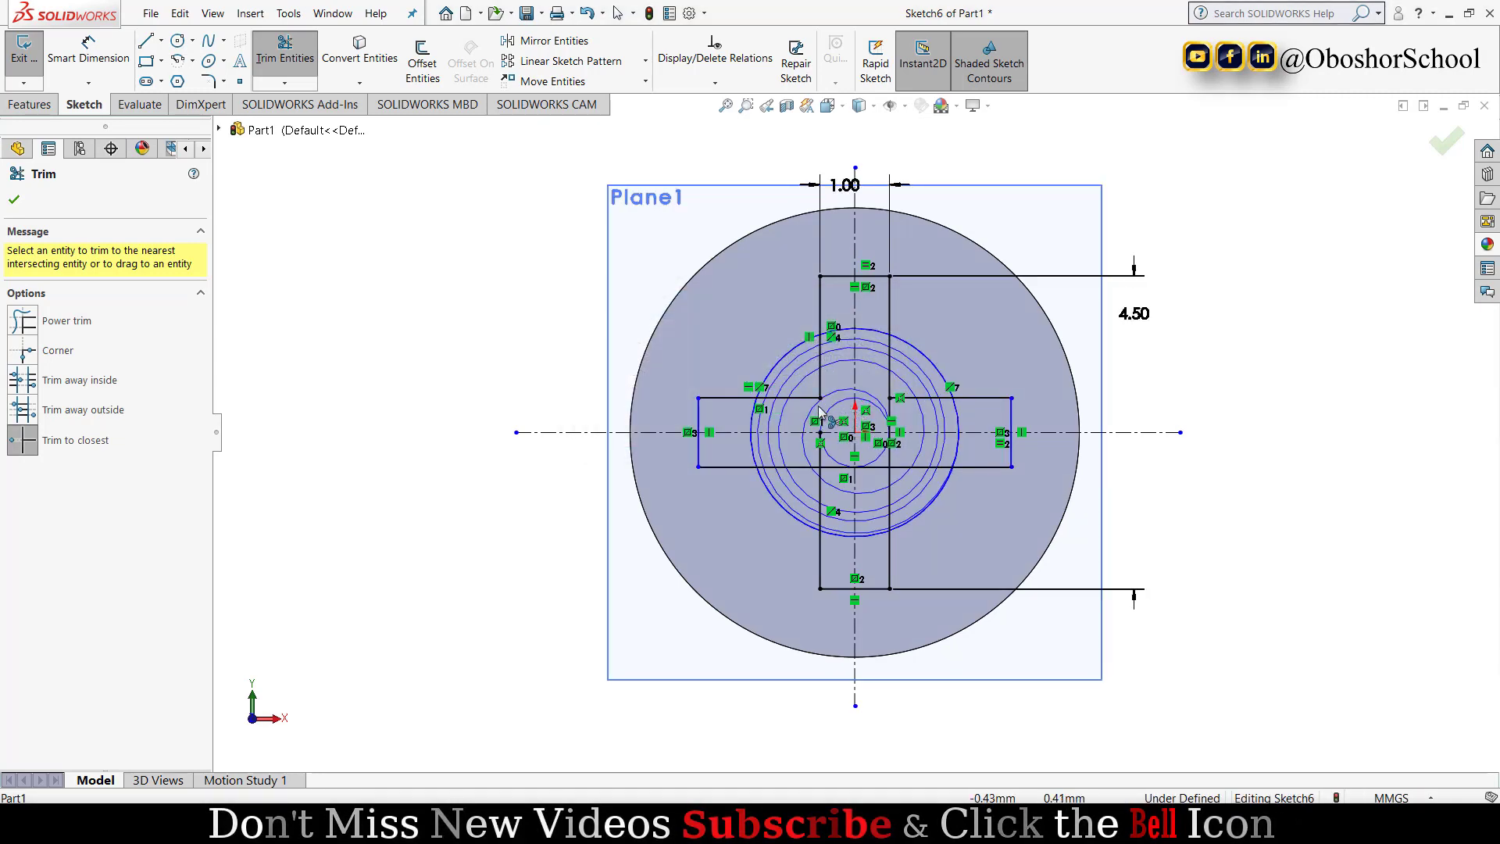
left_click(819, 457)
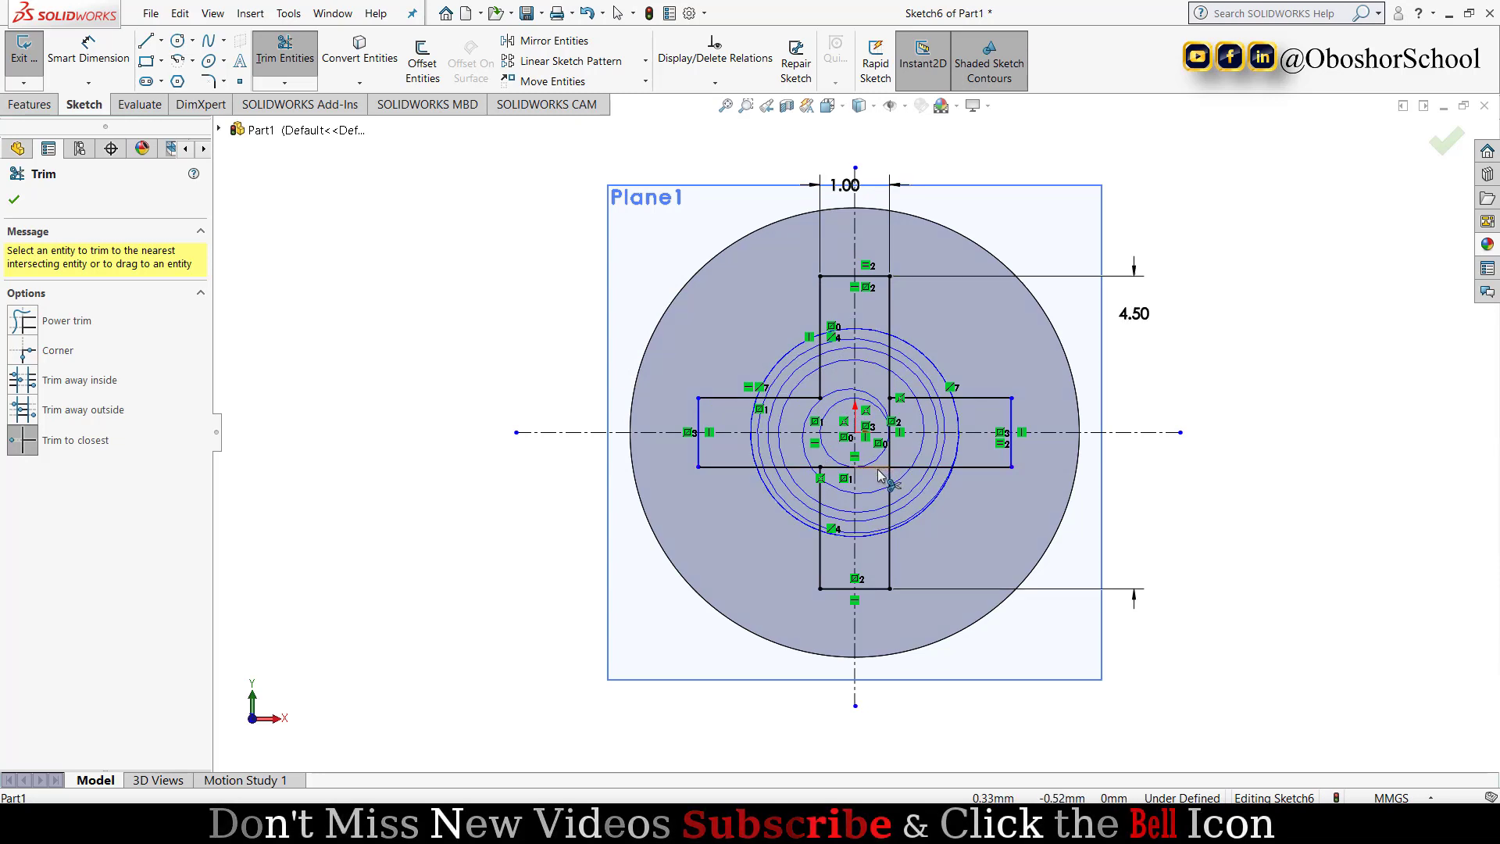
left_click(879, 471)
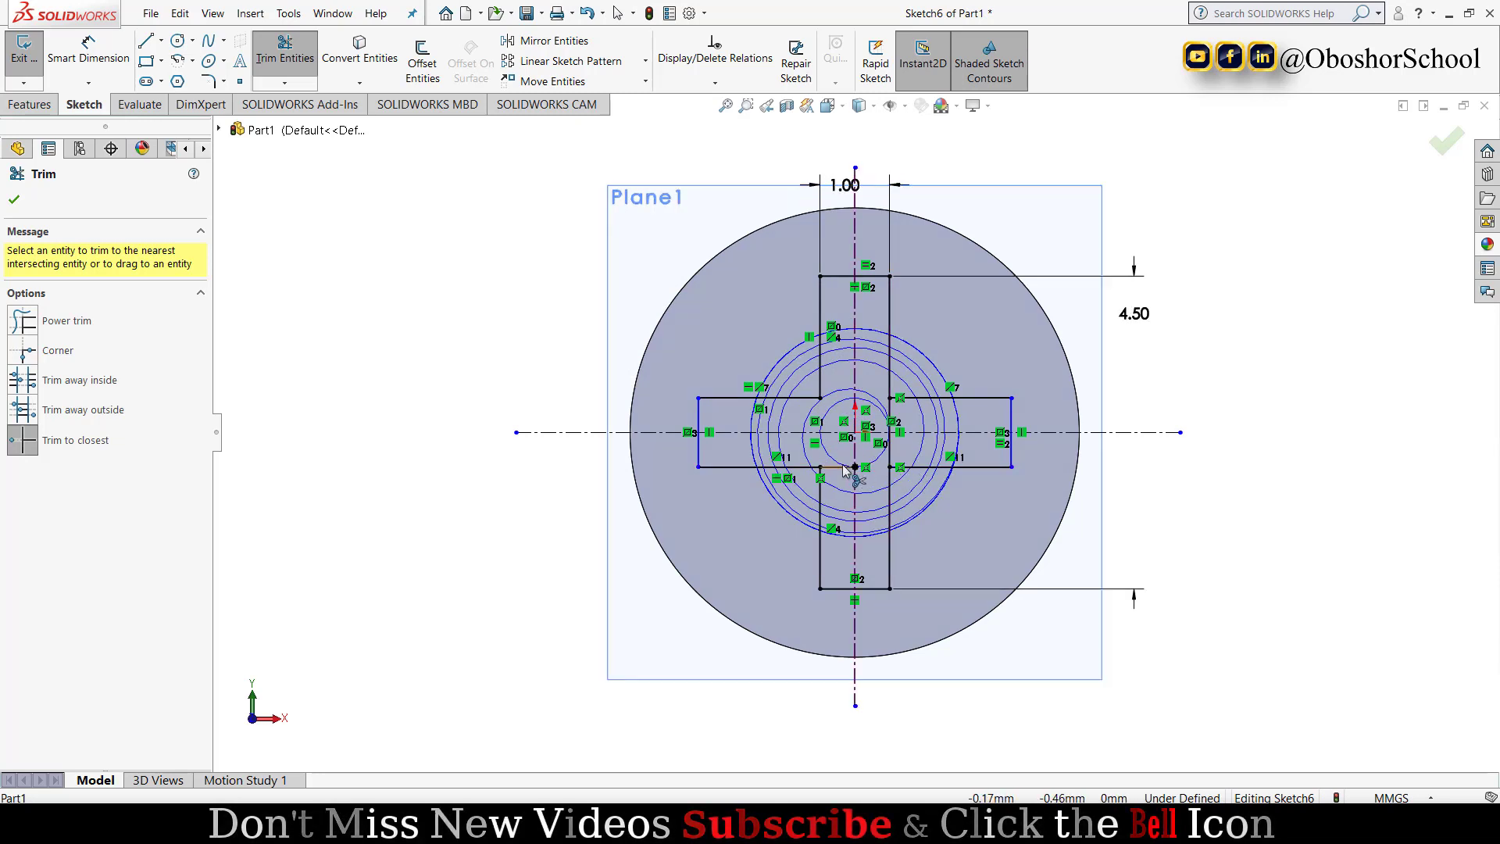
left_click(892, 408)
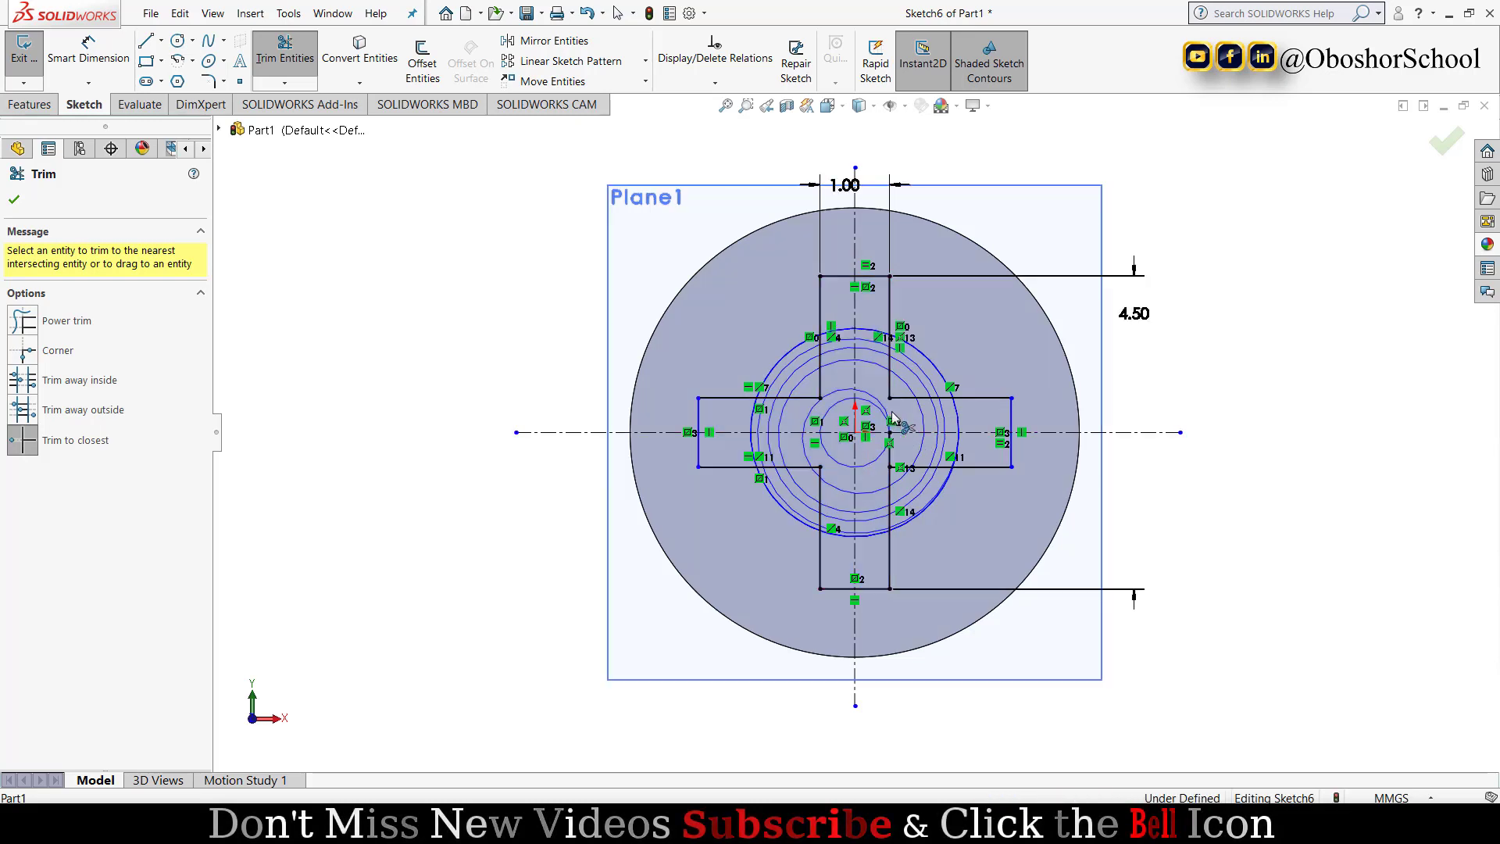
left_click(890, 457)
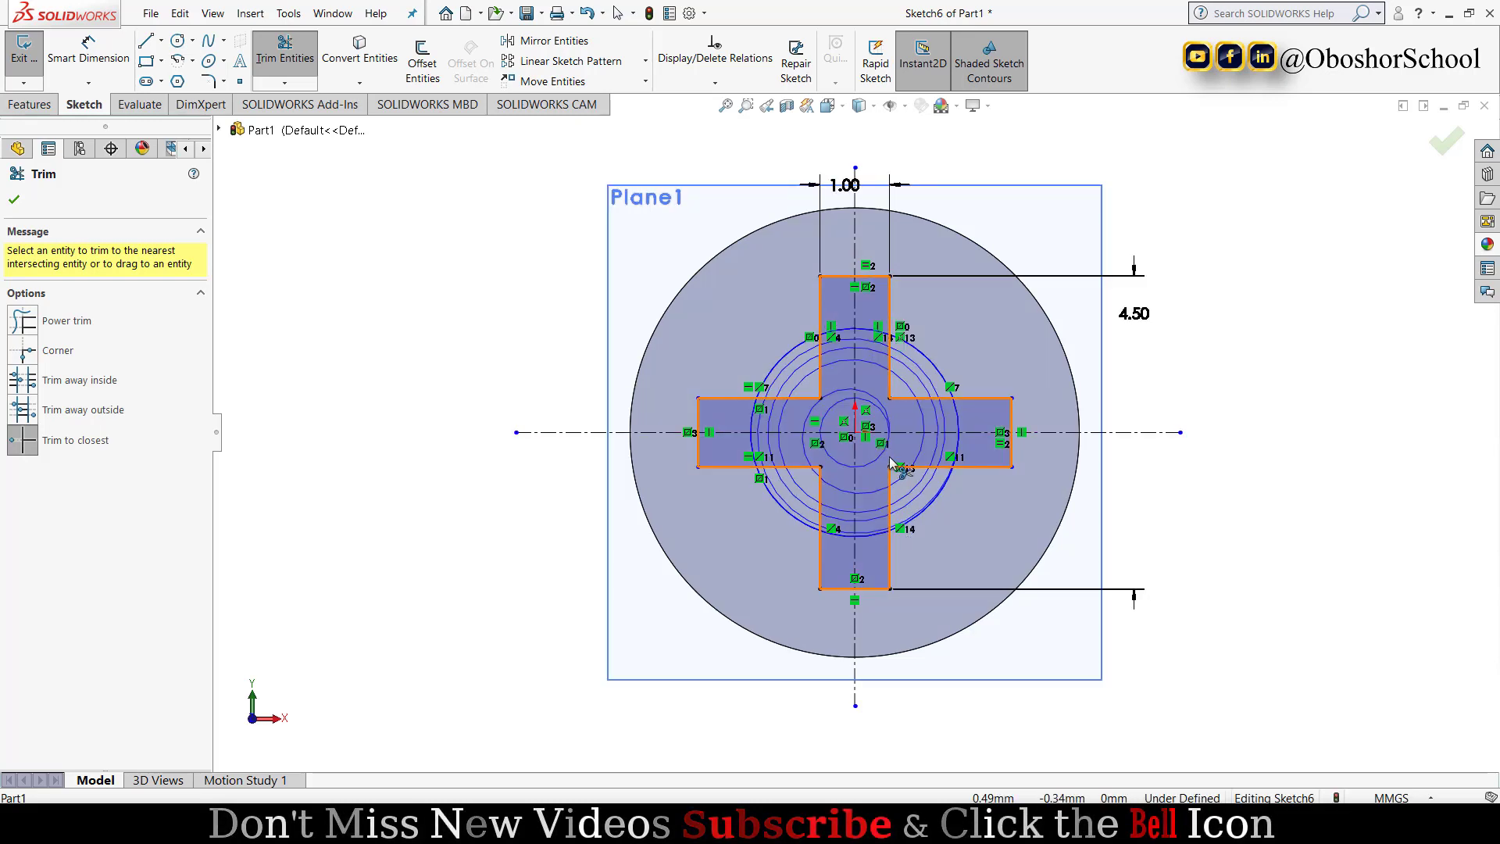
left_click(14, 199)
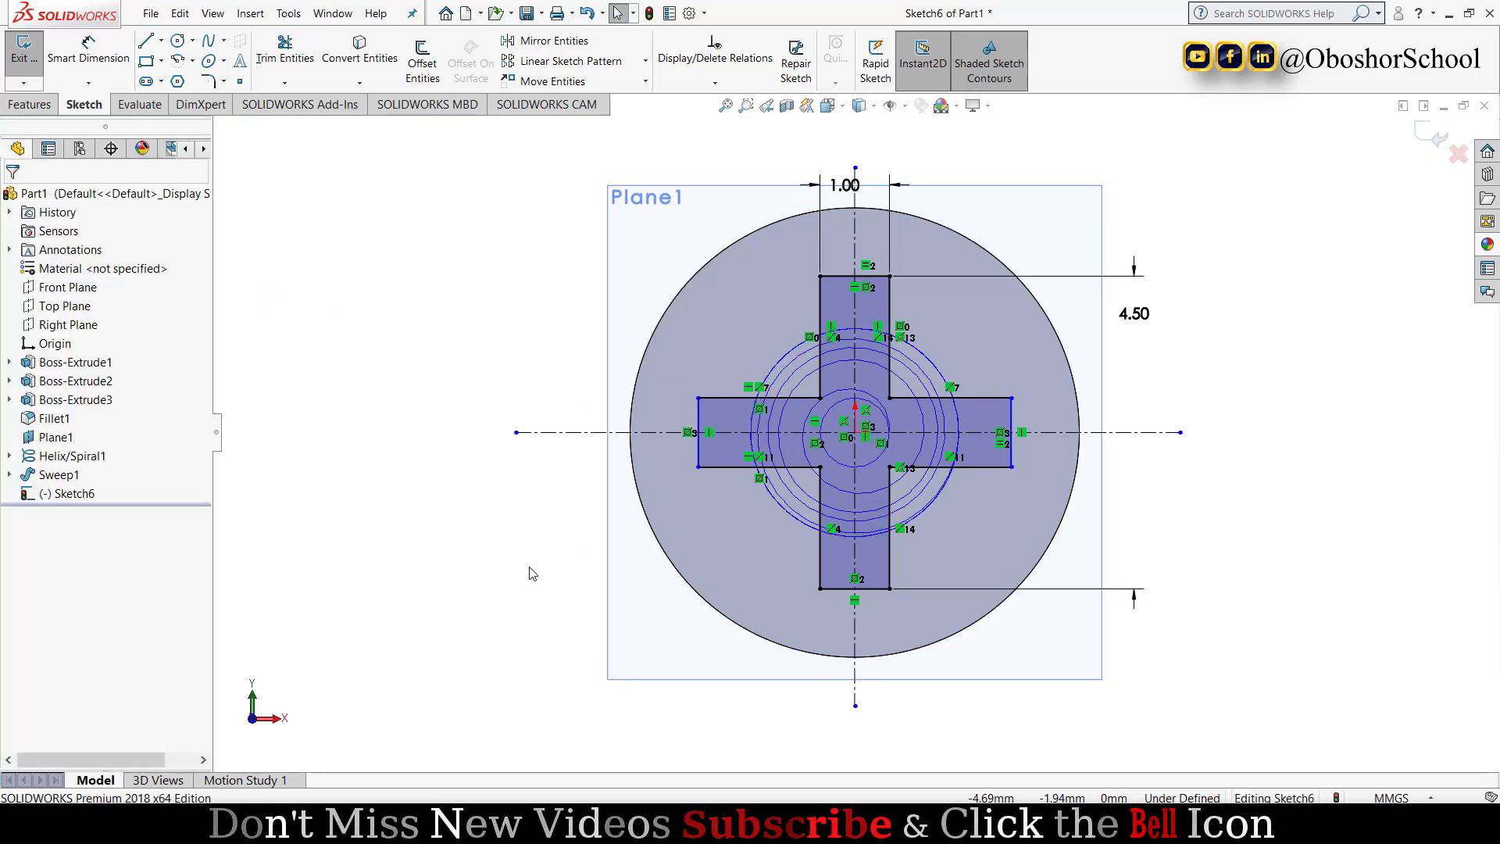
- Extrude-cut the cross Blind 2 mm deep with a 10° draft as Cut-Extrude1
left_click(11, 108)
left_click(269, 58)
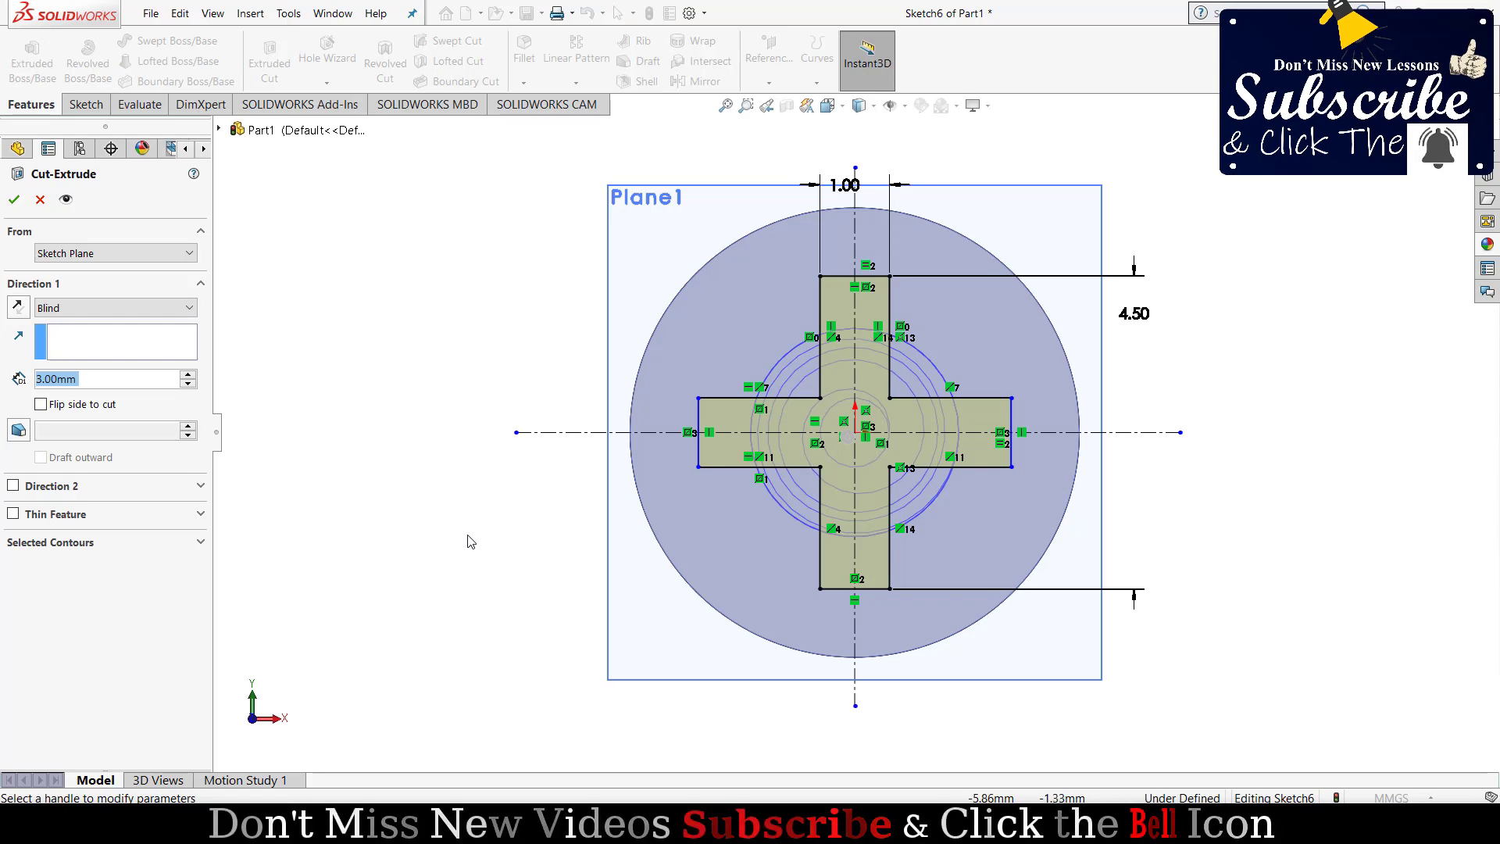
middle_click_drag(472, 560, 536, 526)
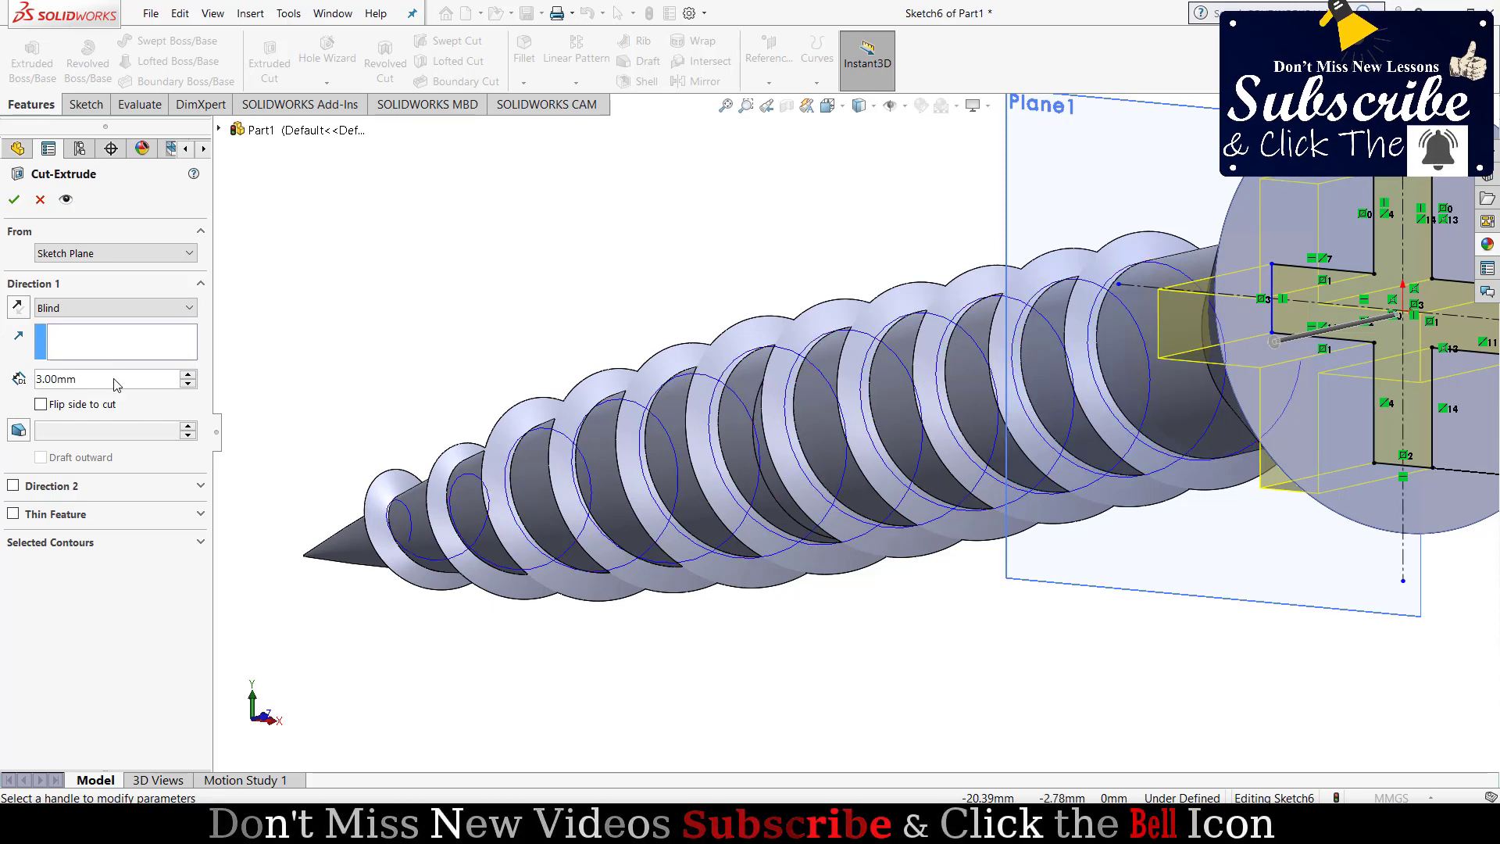
type("2")
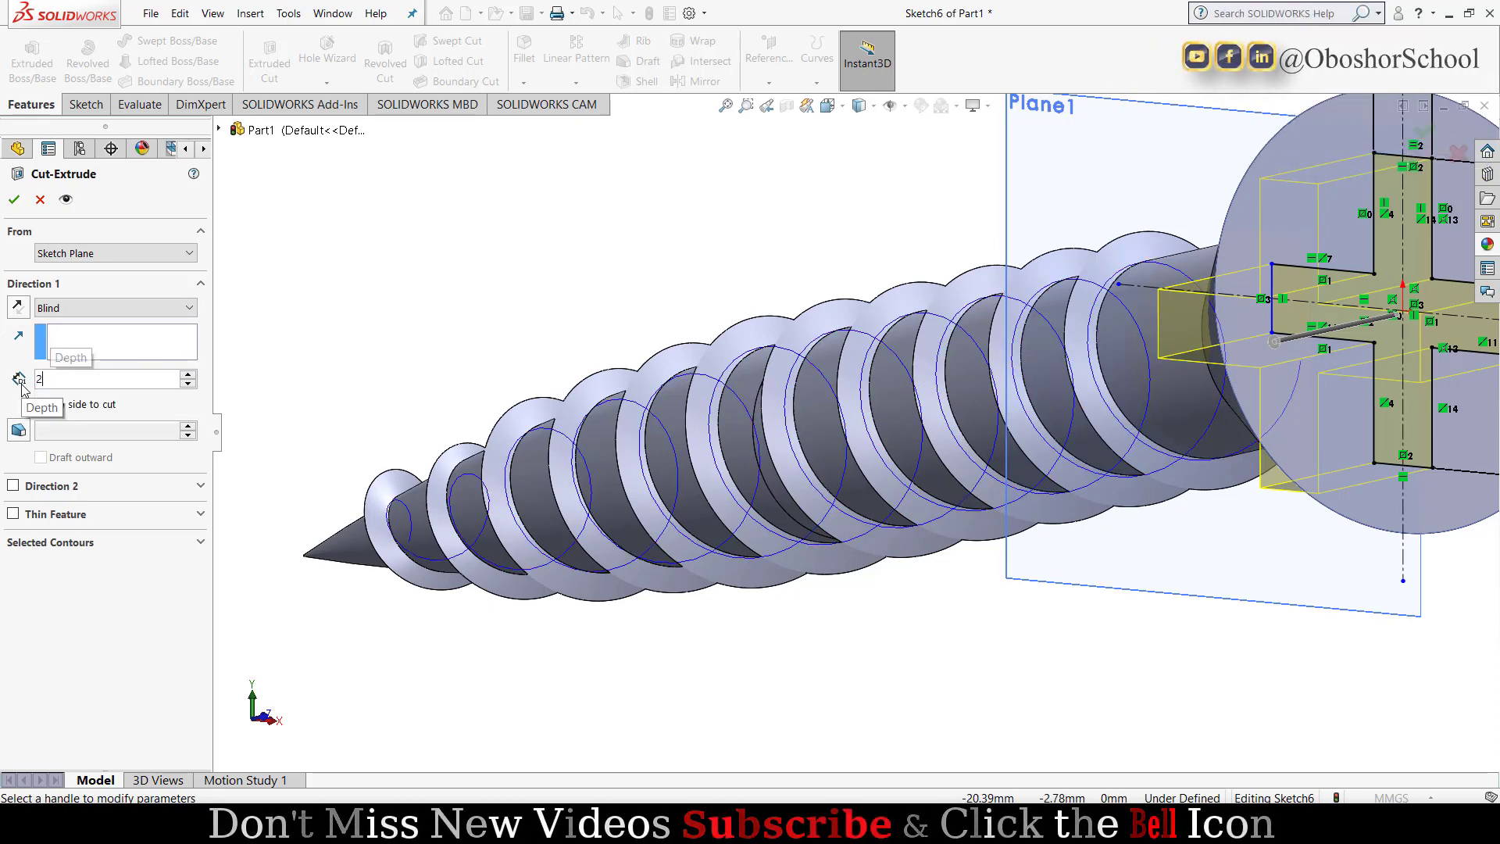
key("Return")
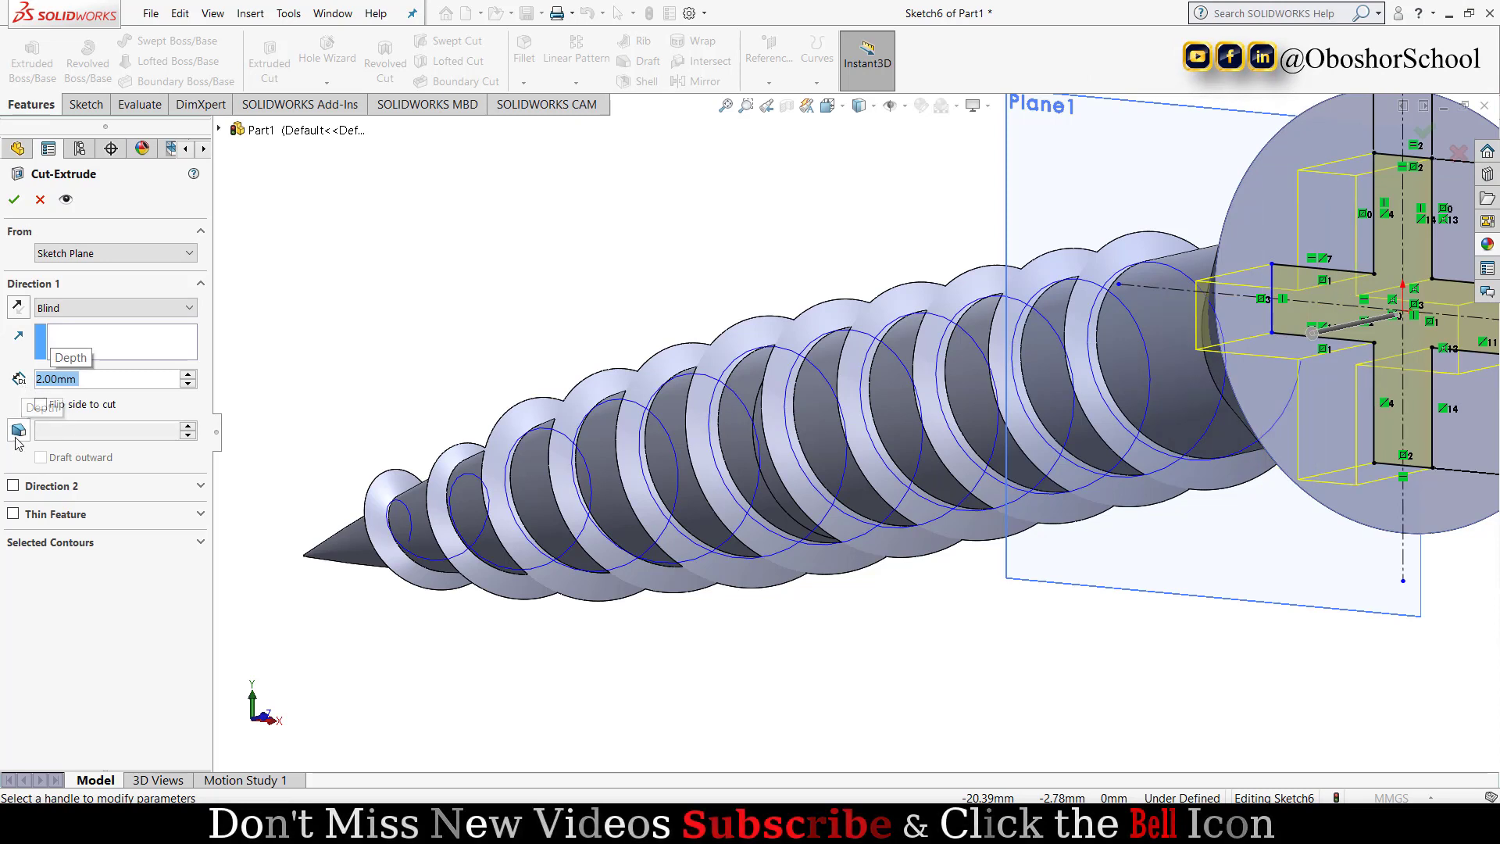
left_click(66, 431)
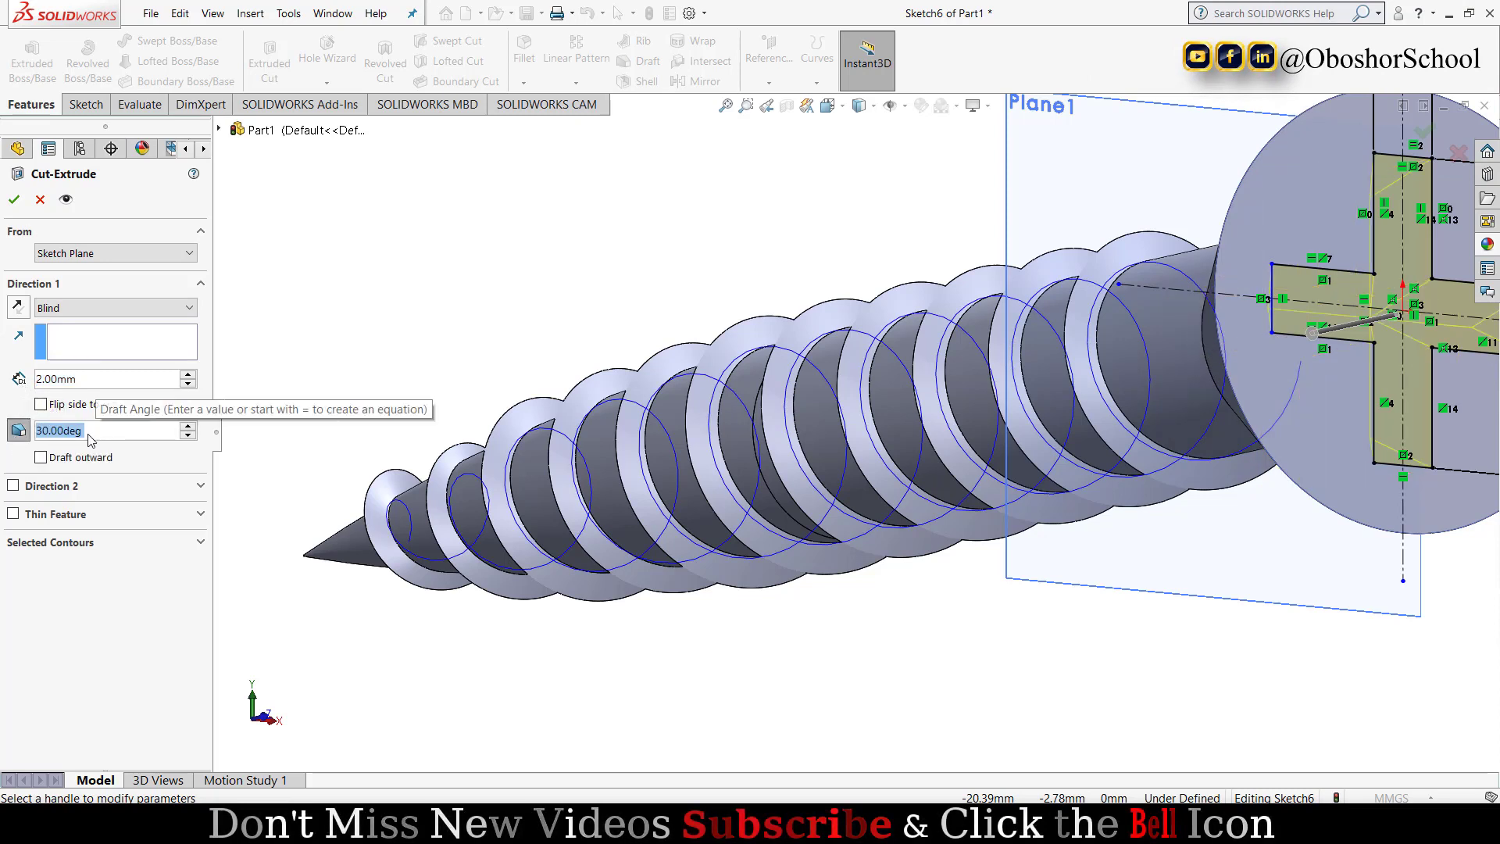
type("10")
key("Return")
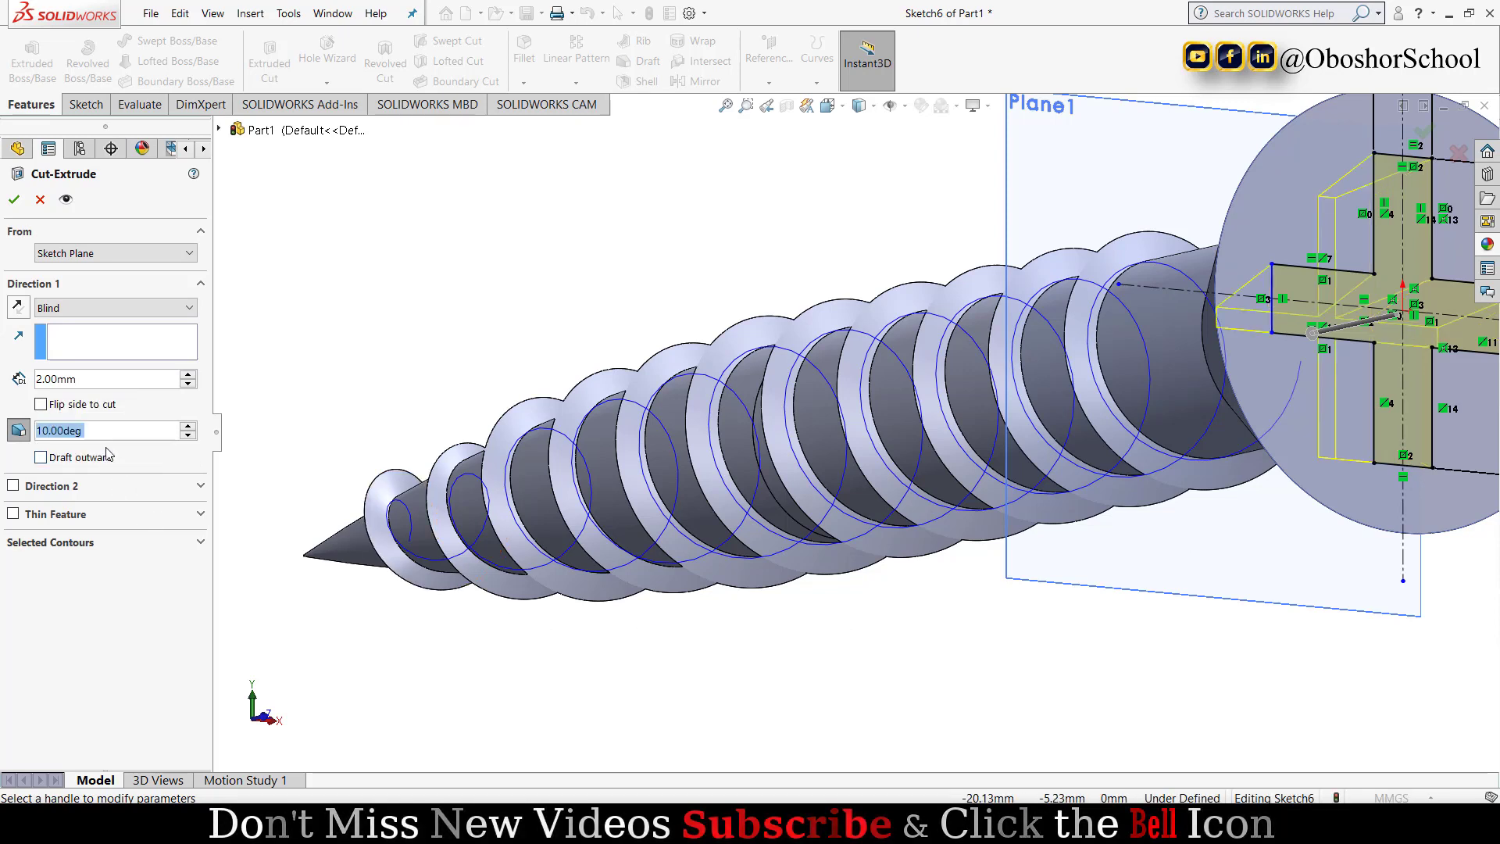
left_click(14, 199)
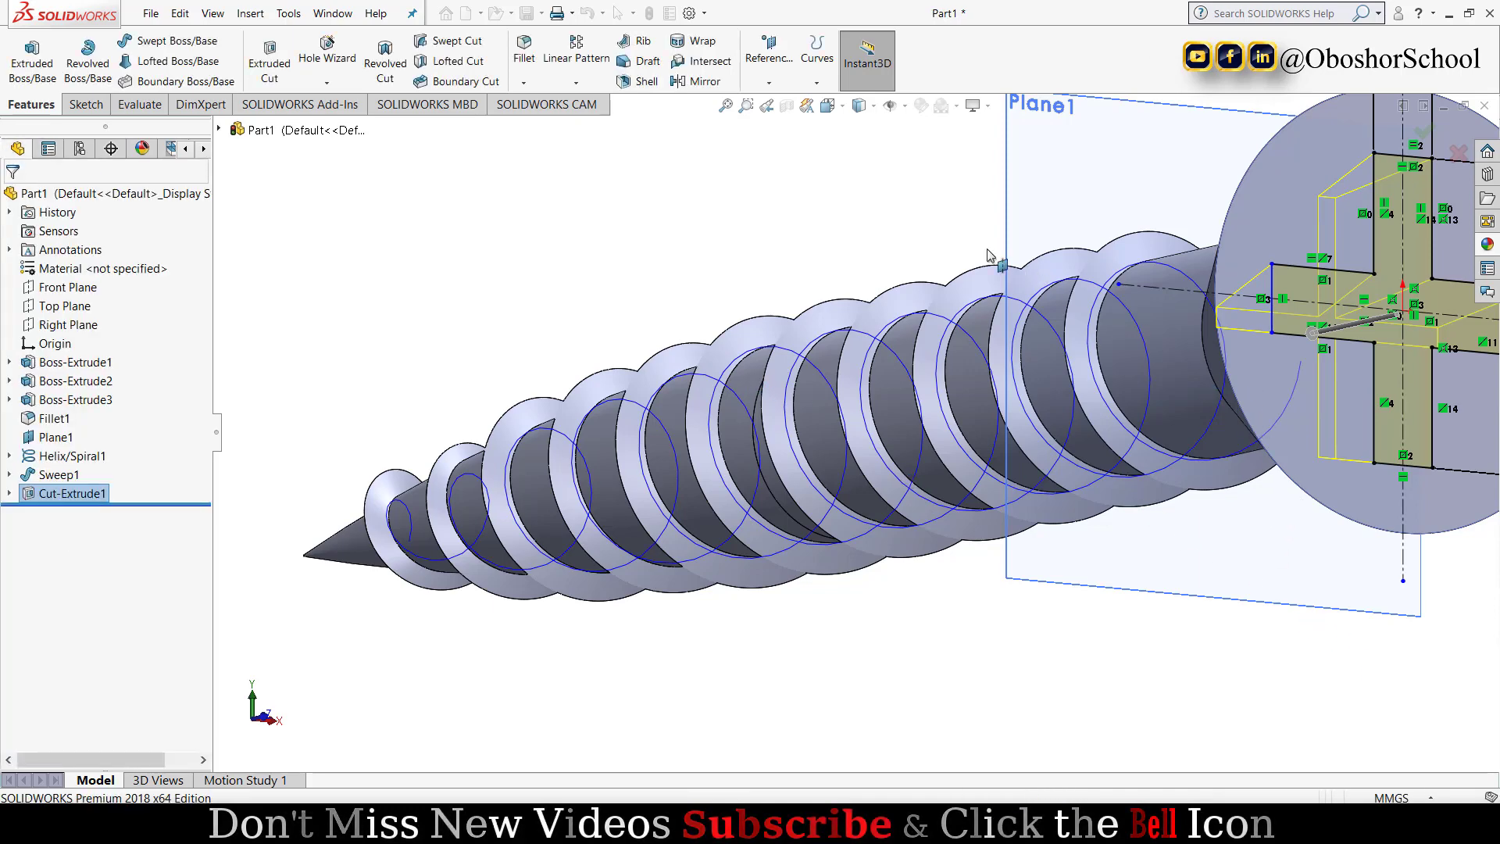
- Hide Plane1 and Helix/Spiral1, then orbit to view the Phillips head at an angle
left_click(724, 108)
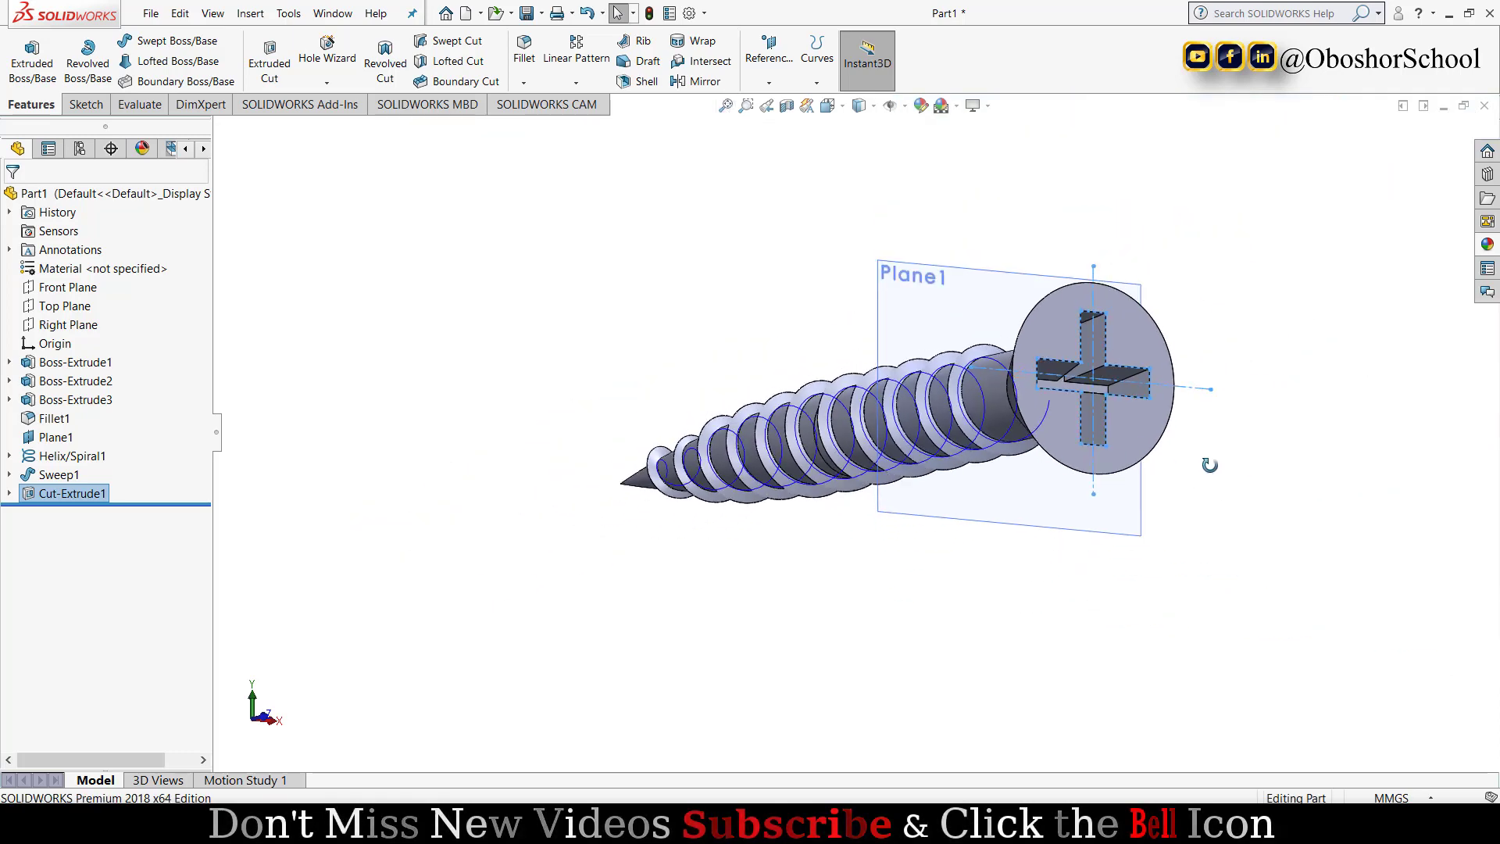
mouse_move(1210, 465)
middle_mouse_down()
mouse_move(1135, 475)
mouse_move(1138, 495)
mouse_move(1155, 493)
mouse_move(1055, 500)
middle_mouse_up()
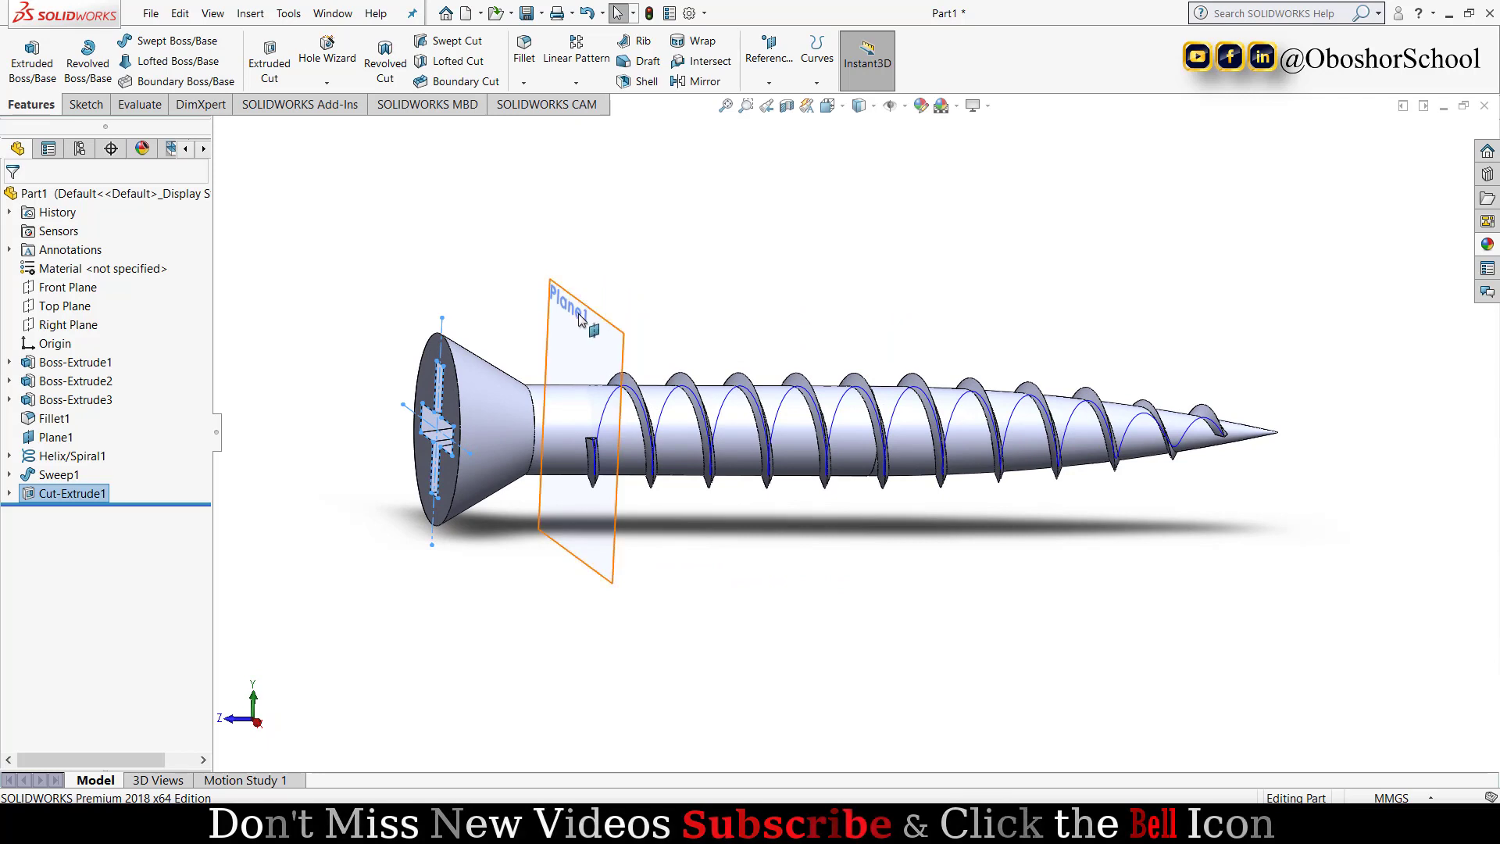
left_click(587, 346)
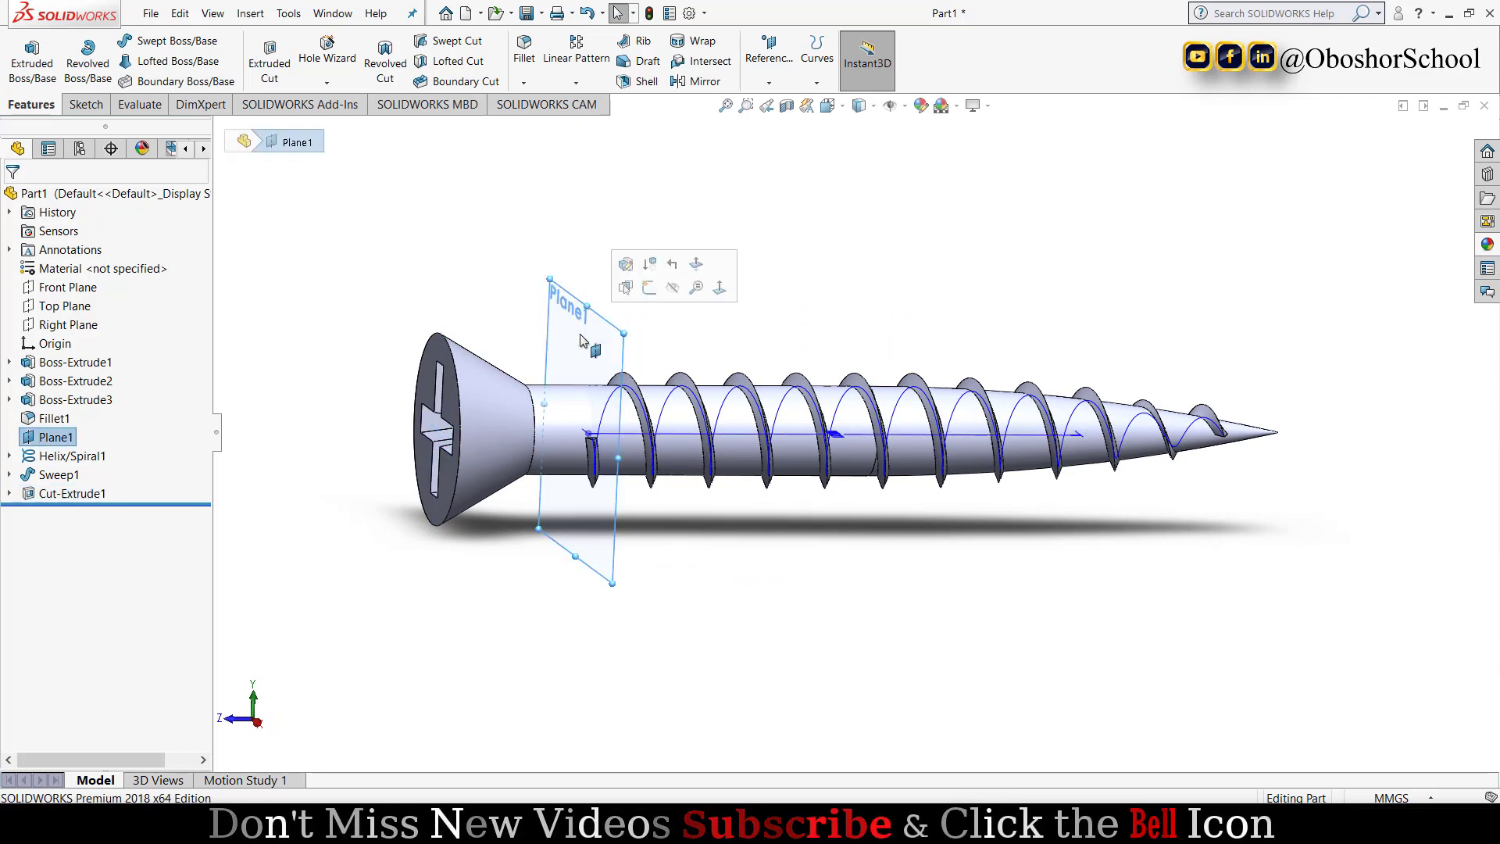
left_click(682, 291)
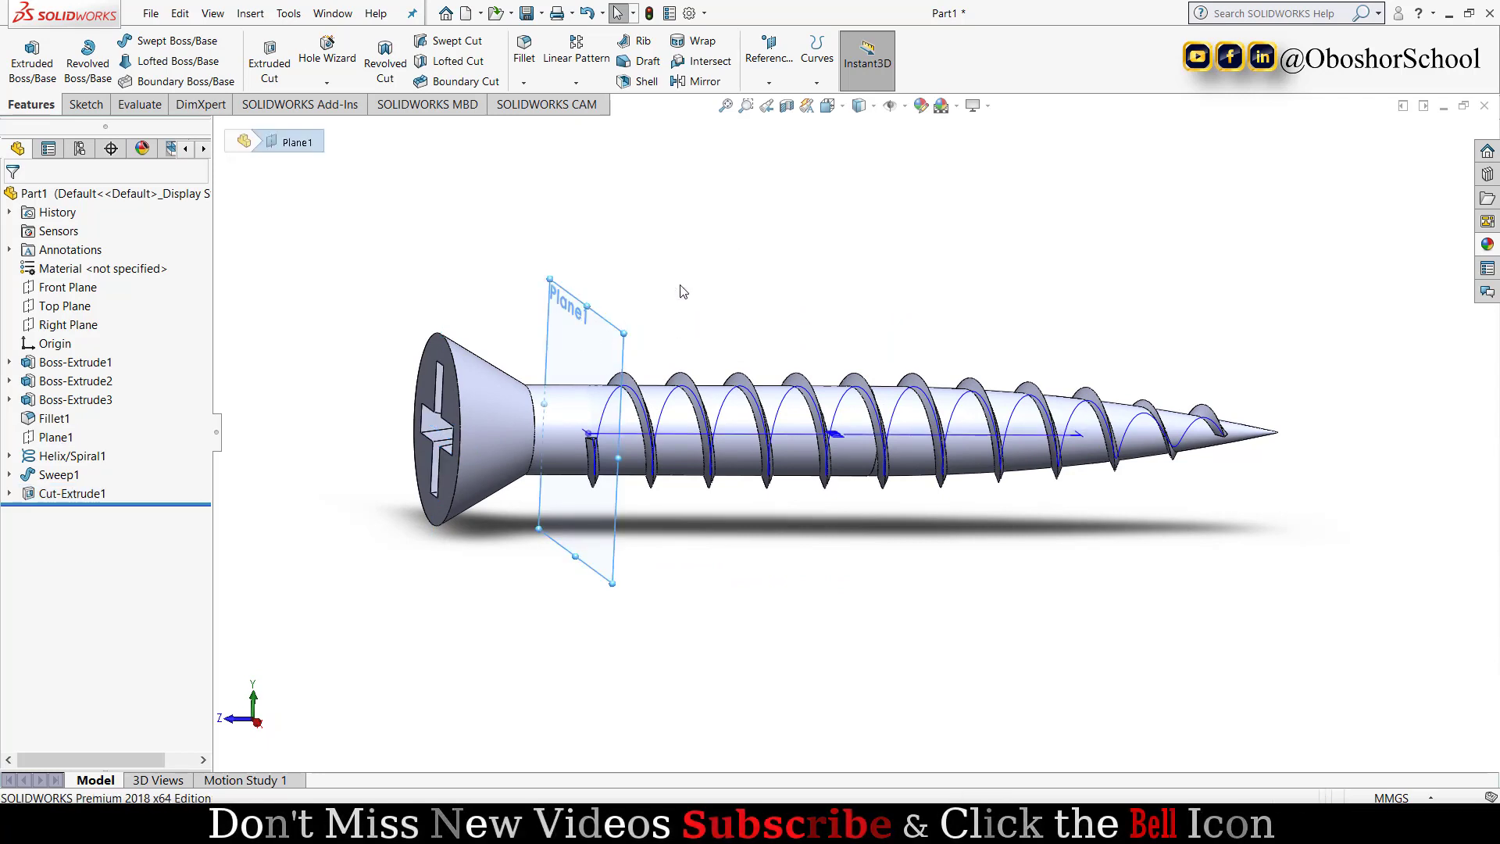
left_click(678, 397)
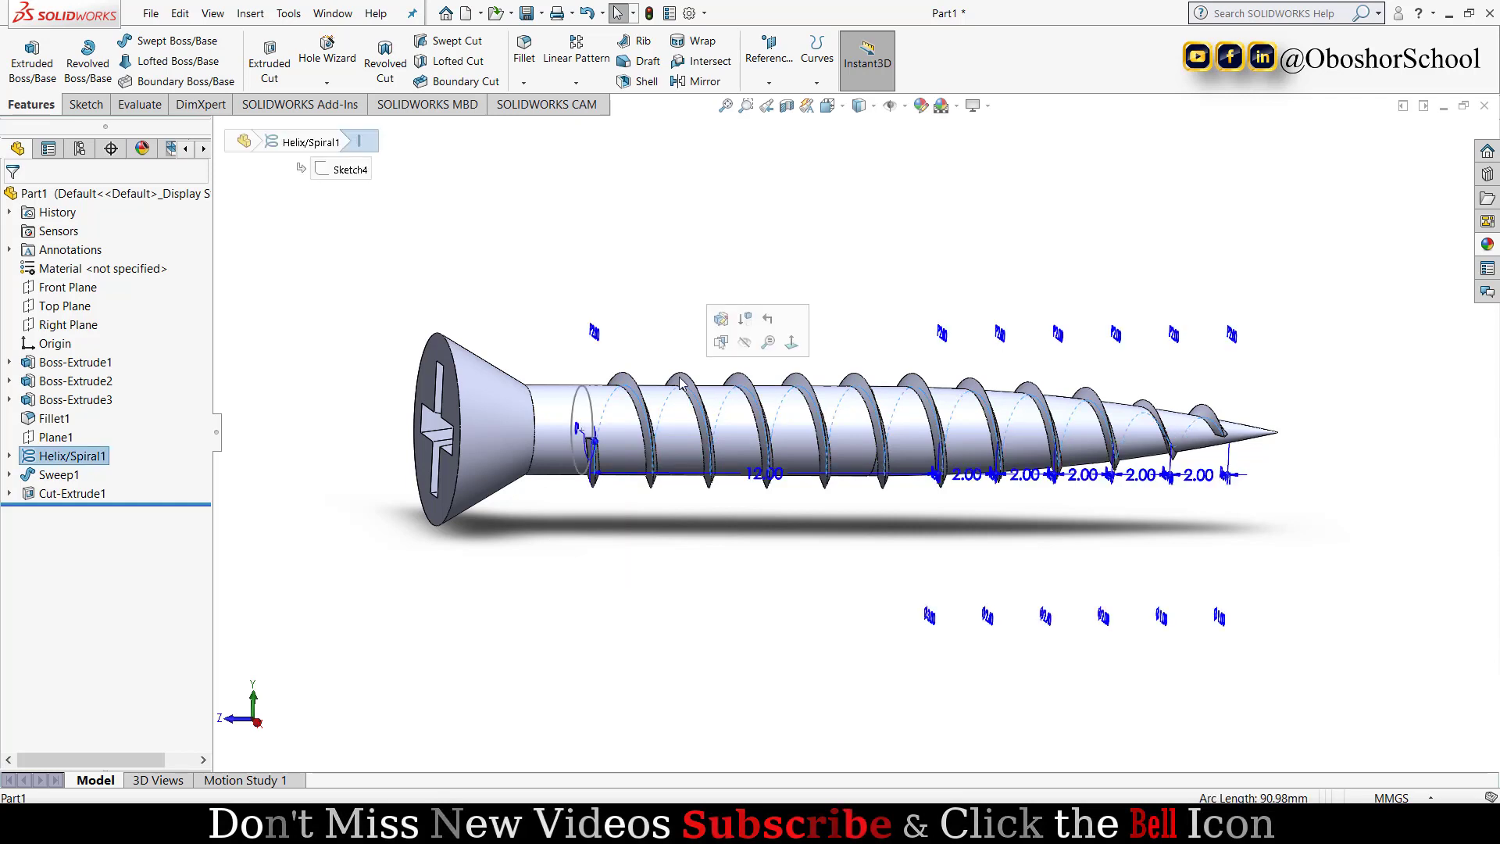
left_click(752, 344)
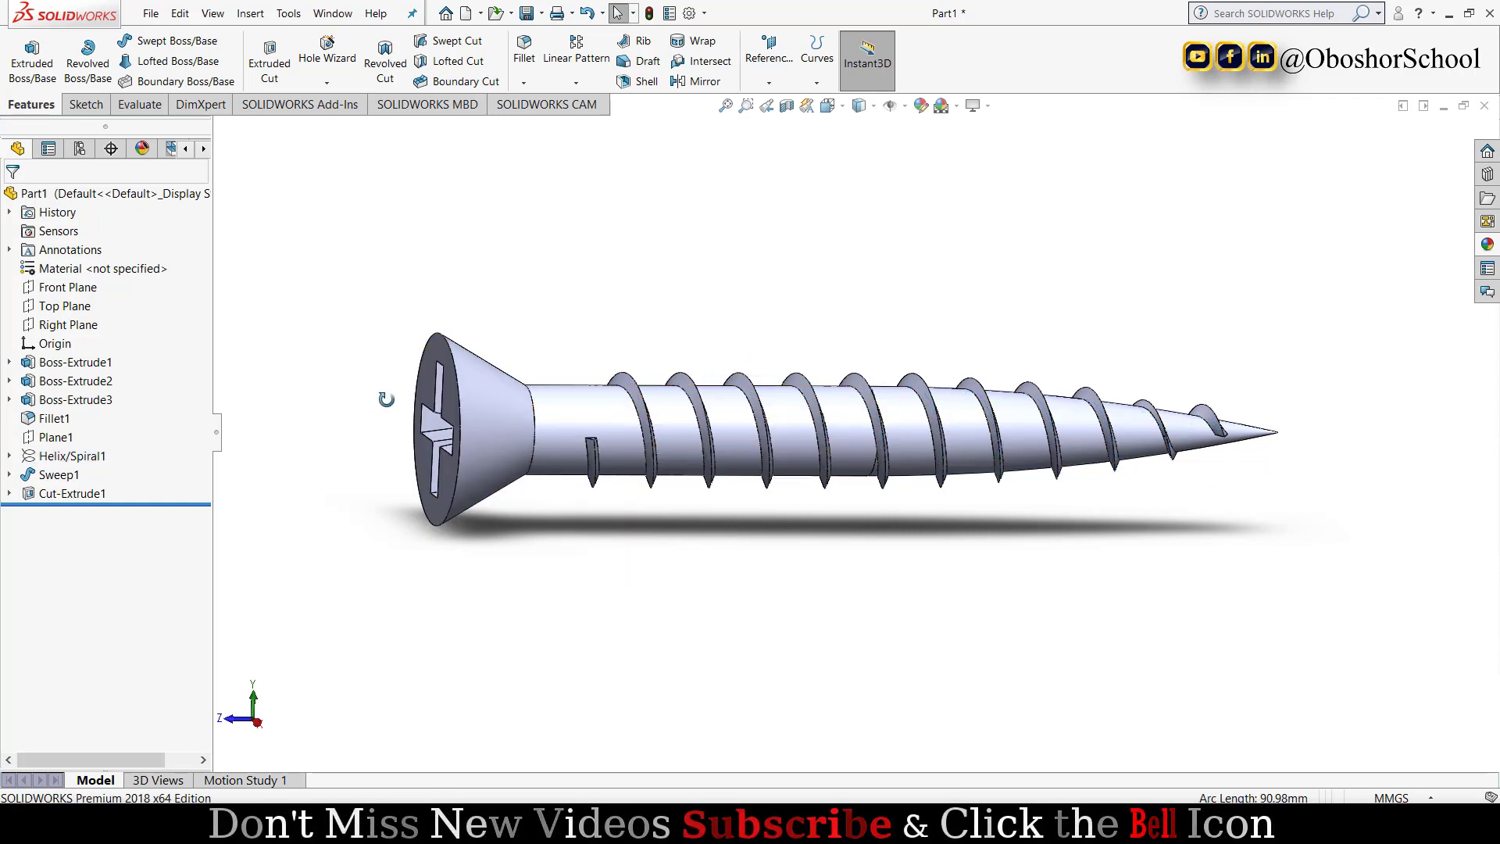
mouse_move(386, 399)
middle_mouse_down()
mouse_move(412, 401)
mouse_move(435, 362)
mouse_move(458, 378)
middle_mouse_up()
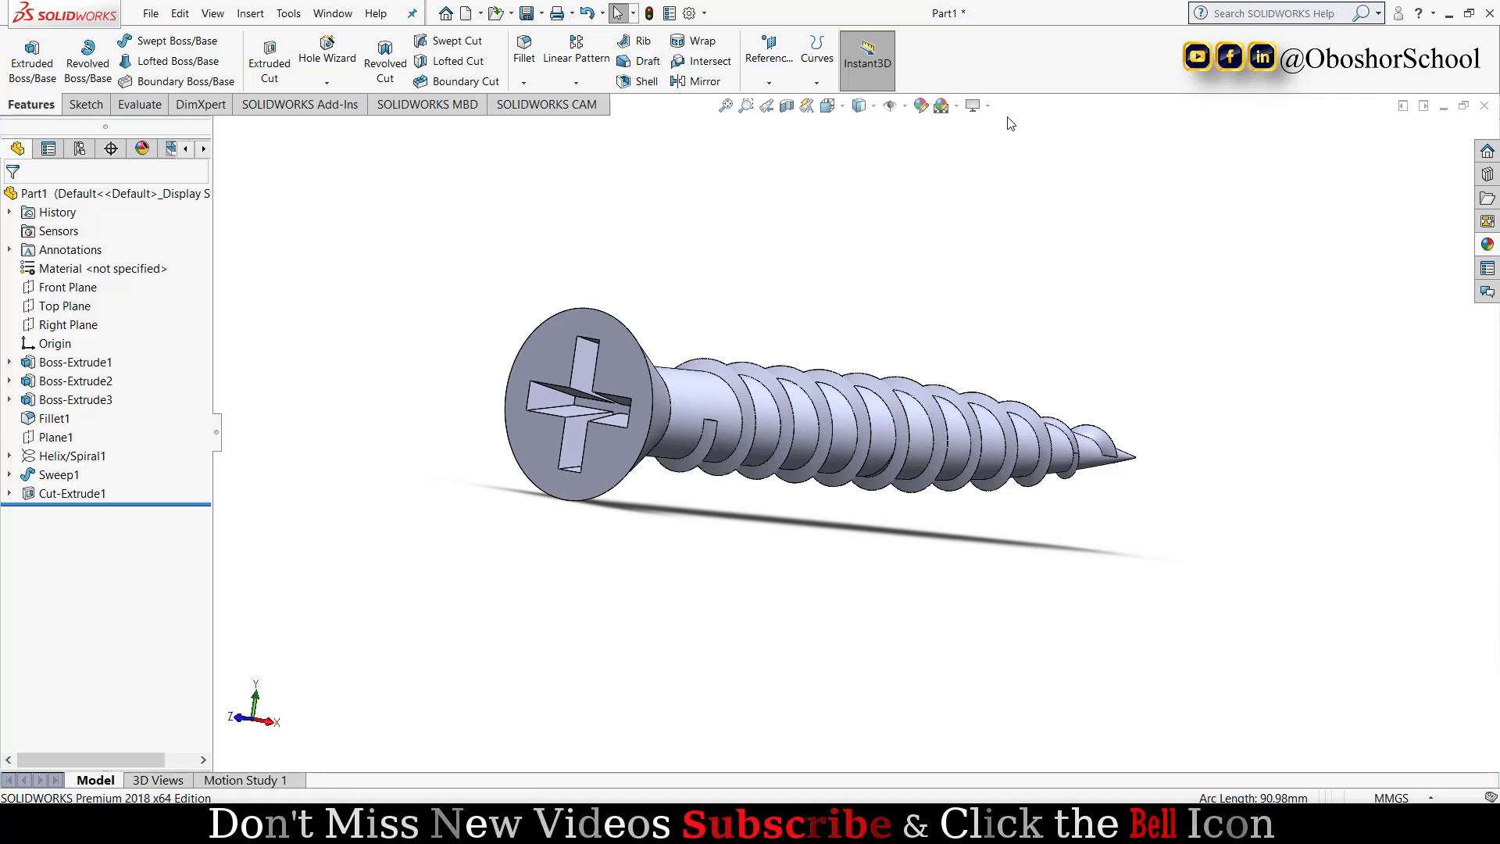
- Apply burnished steel from Metal > Steel to the whole Part1, after trying polished and sandblasted steel
left_click(964, 435)
right_click(963, 435)
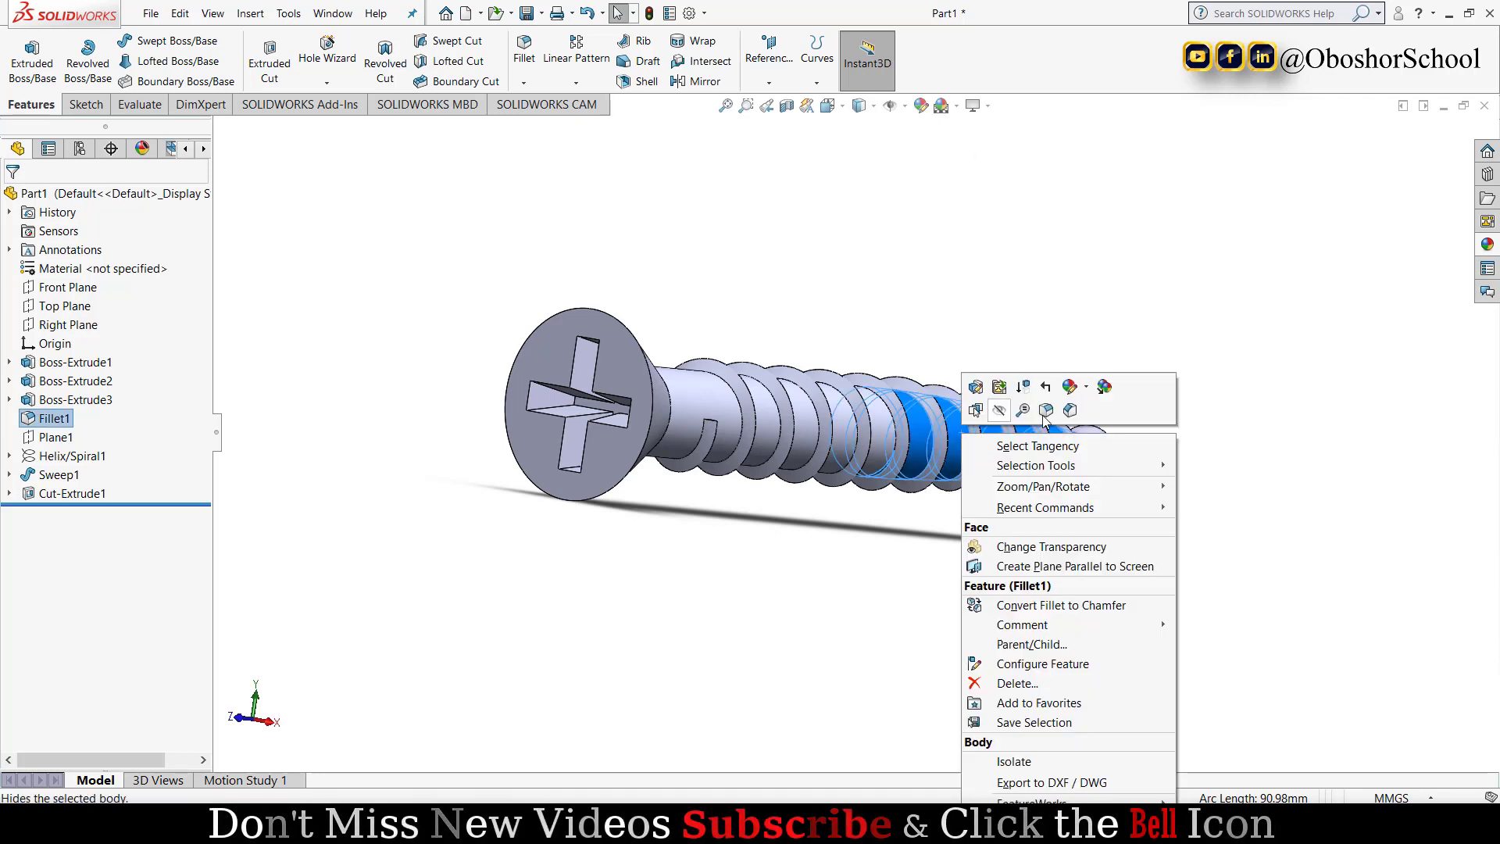
left_click(1084, 391)
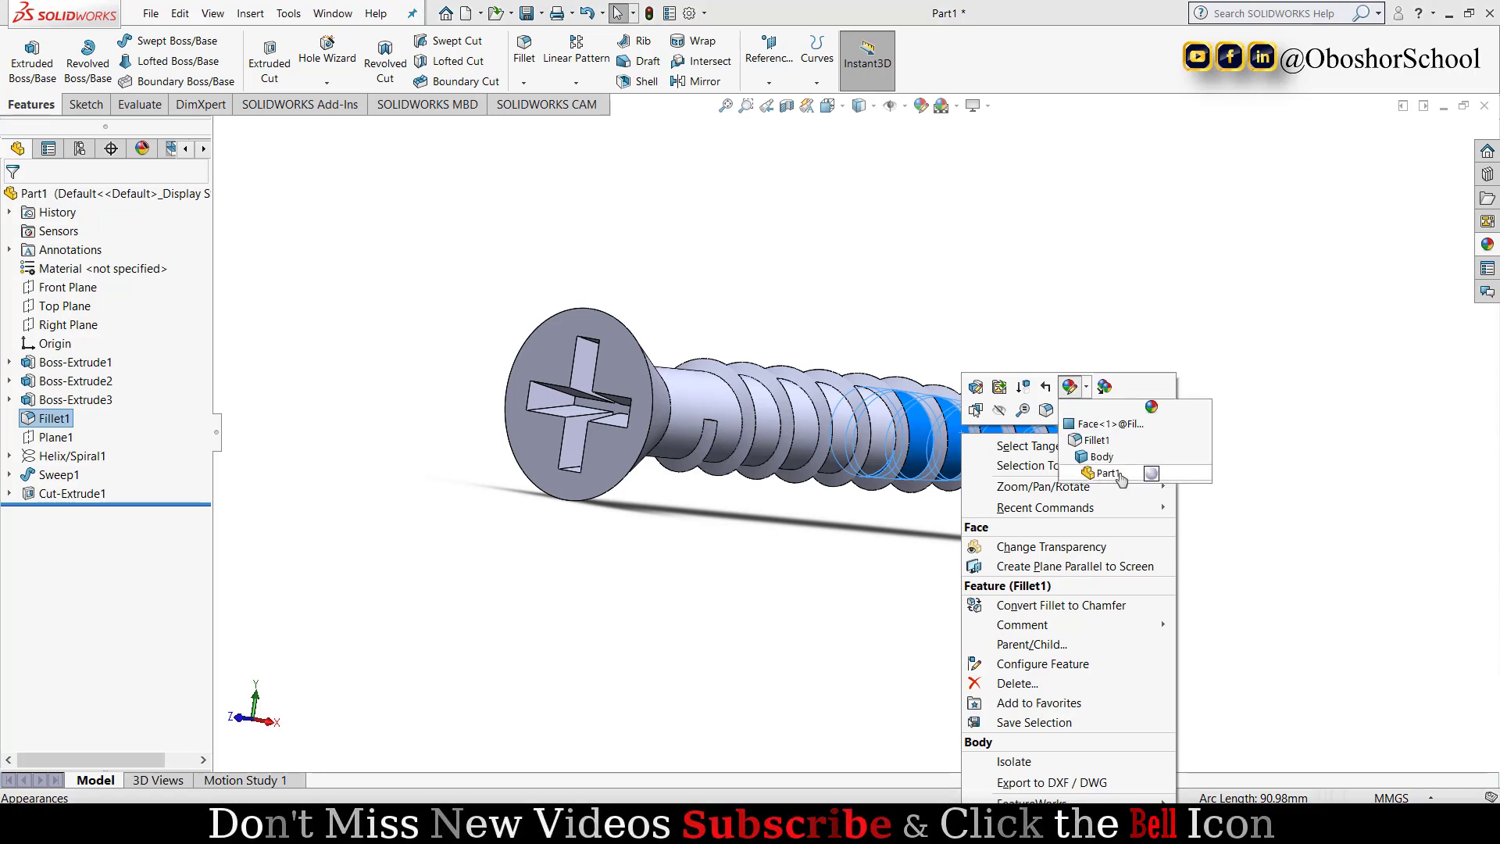
left_click(1131, 475)
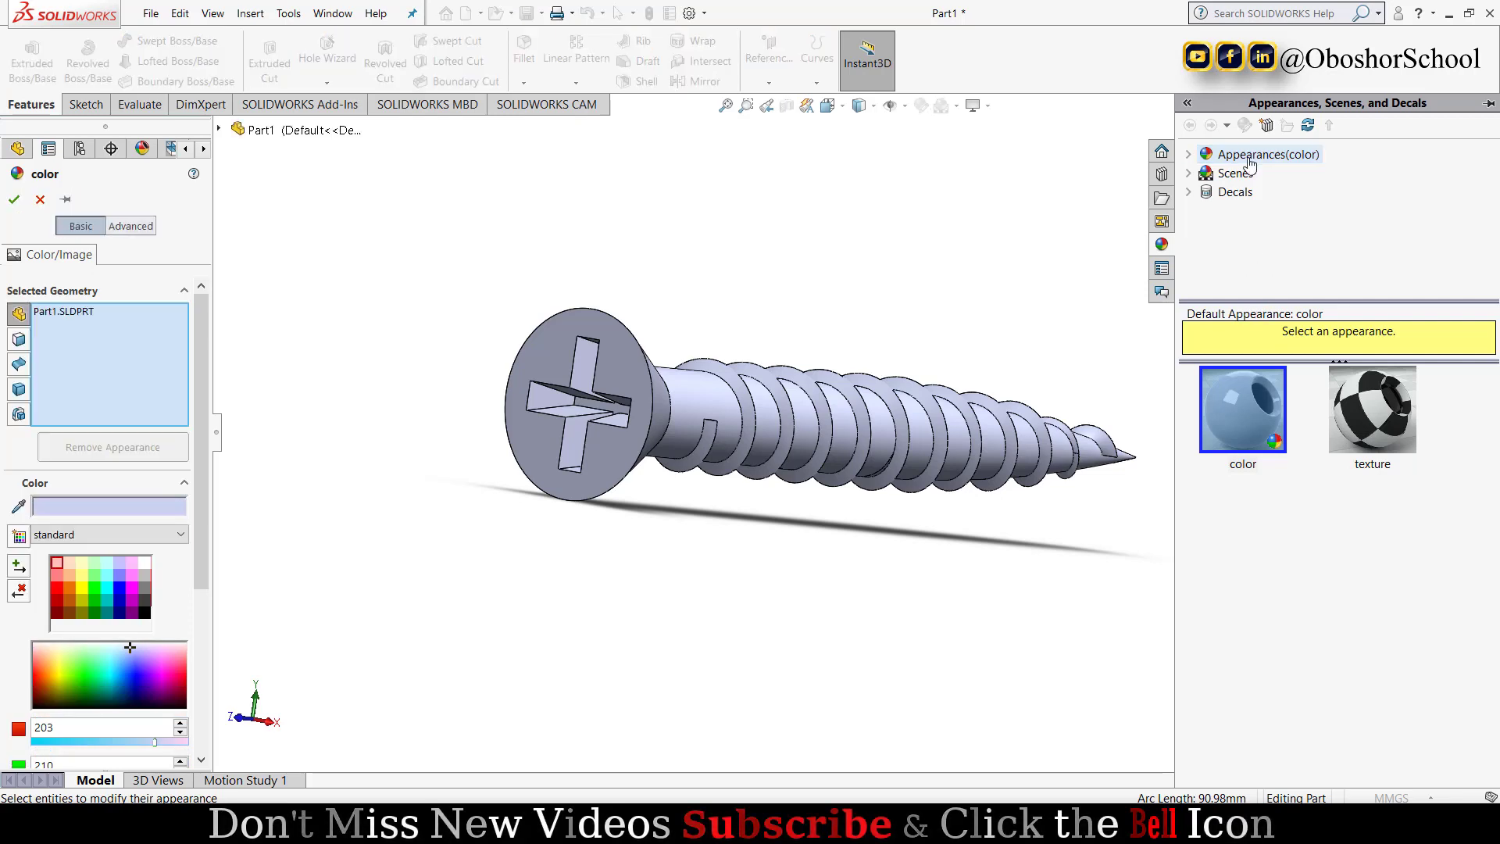
left_click(1189, 155)
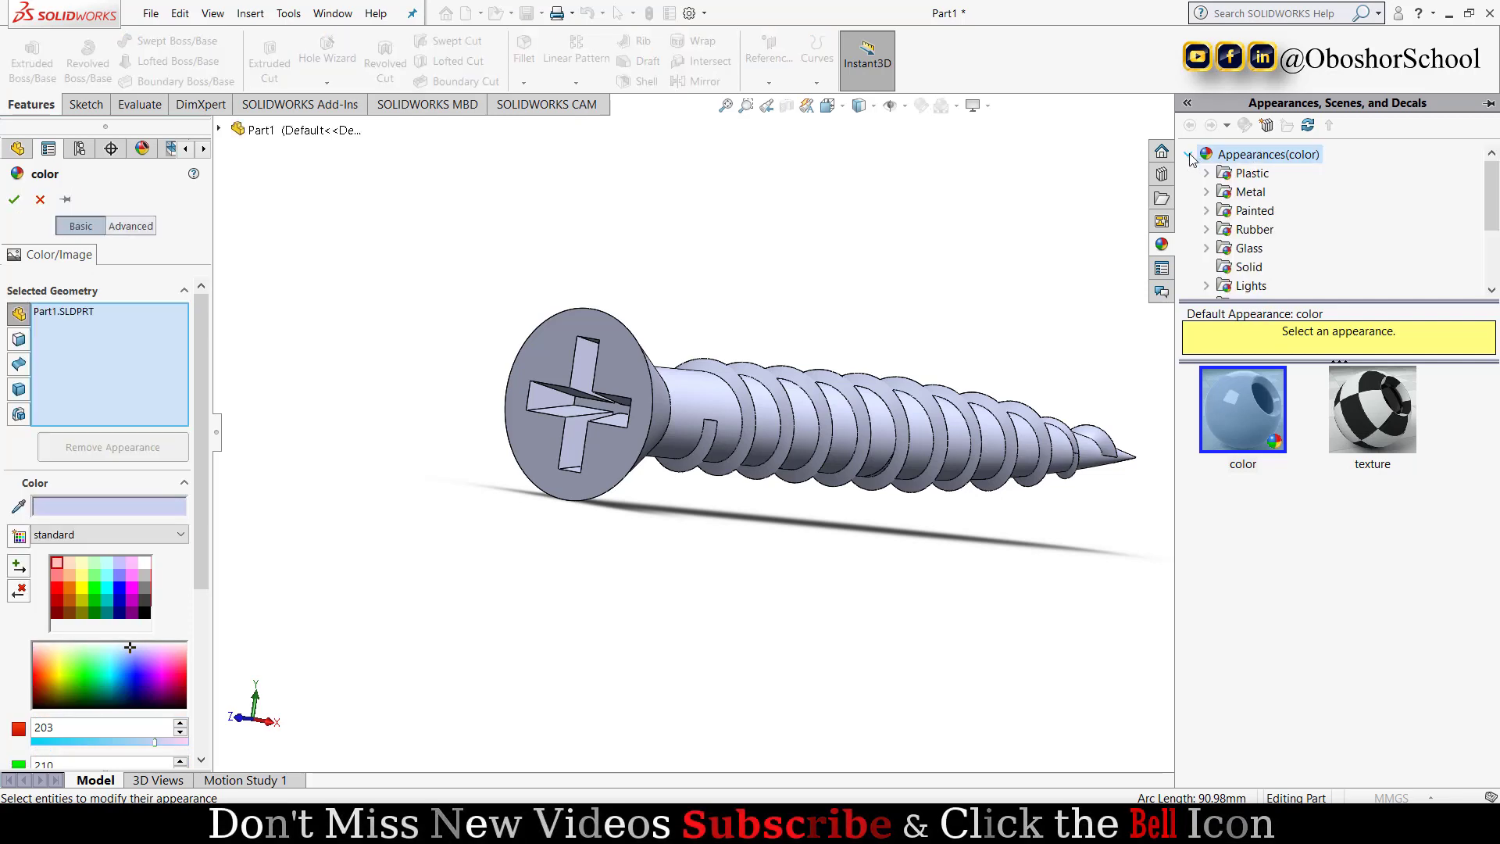
left_click(1207, 193)
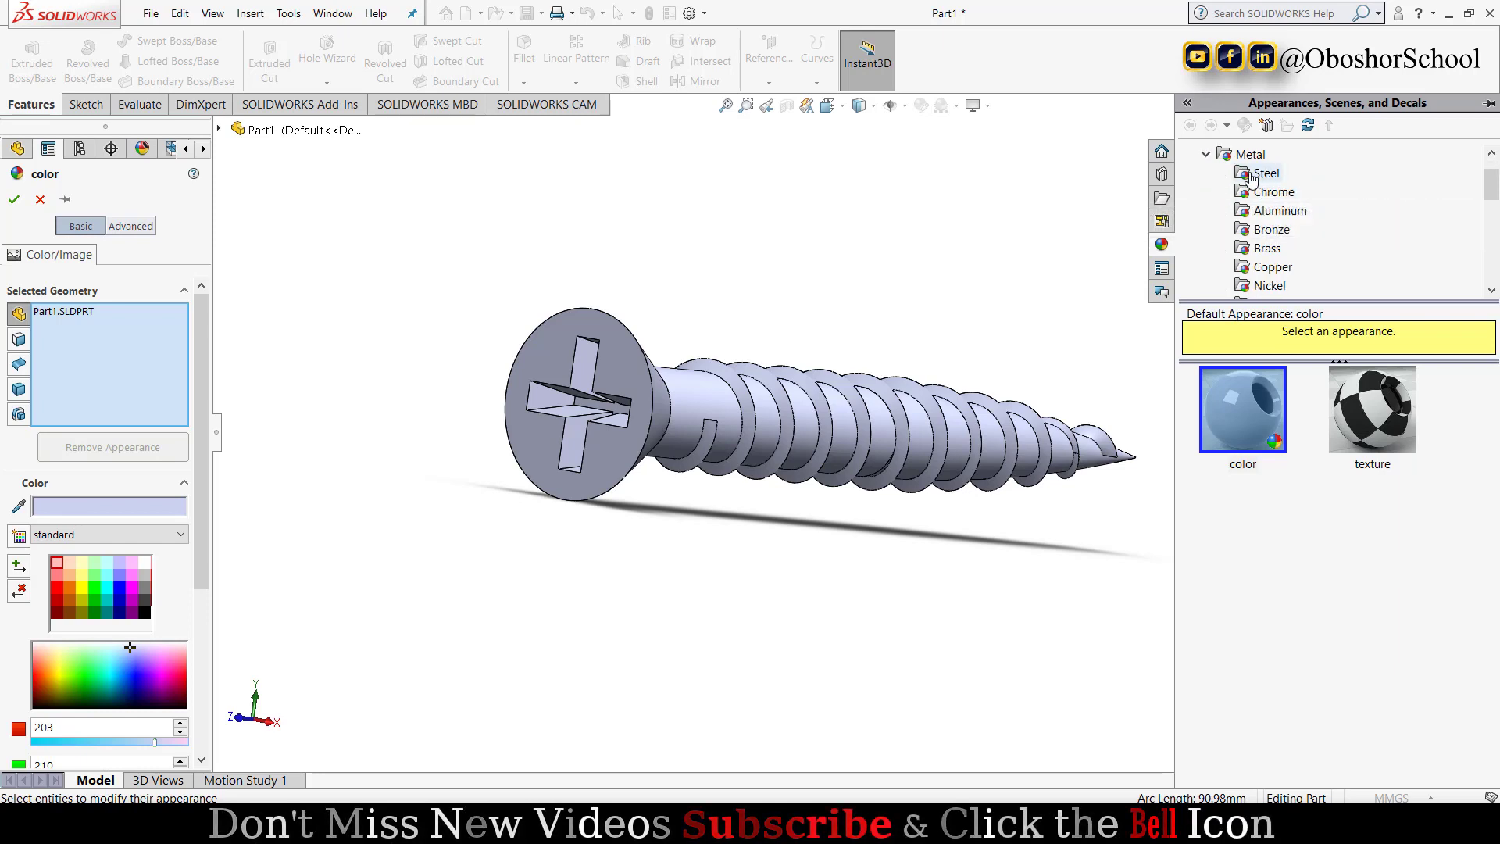
left_click(1253, 178)
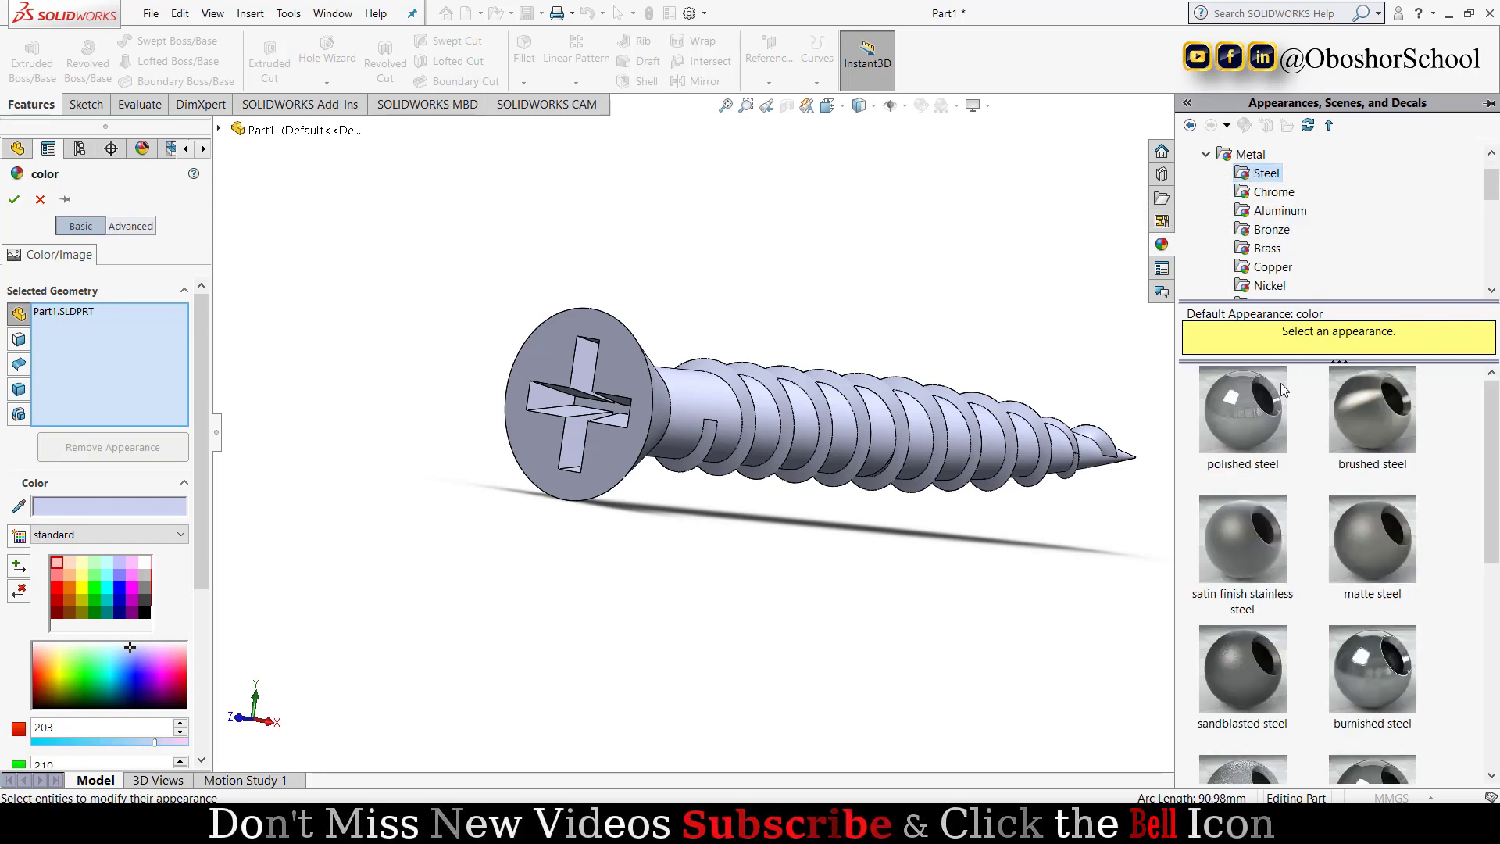
left_click(1266, 400)
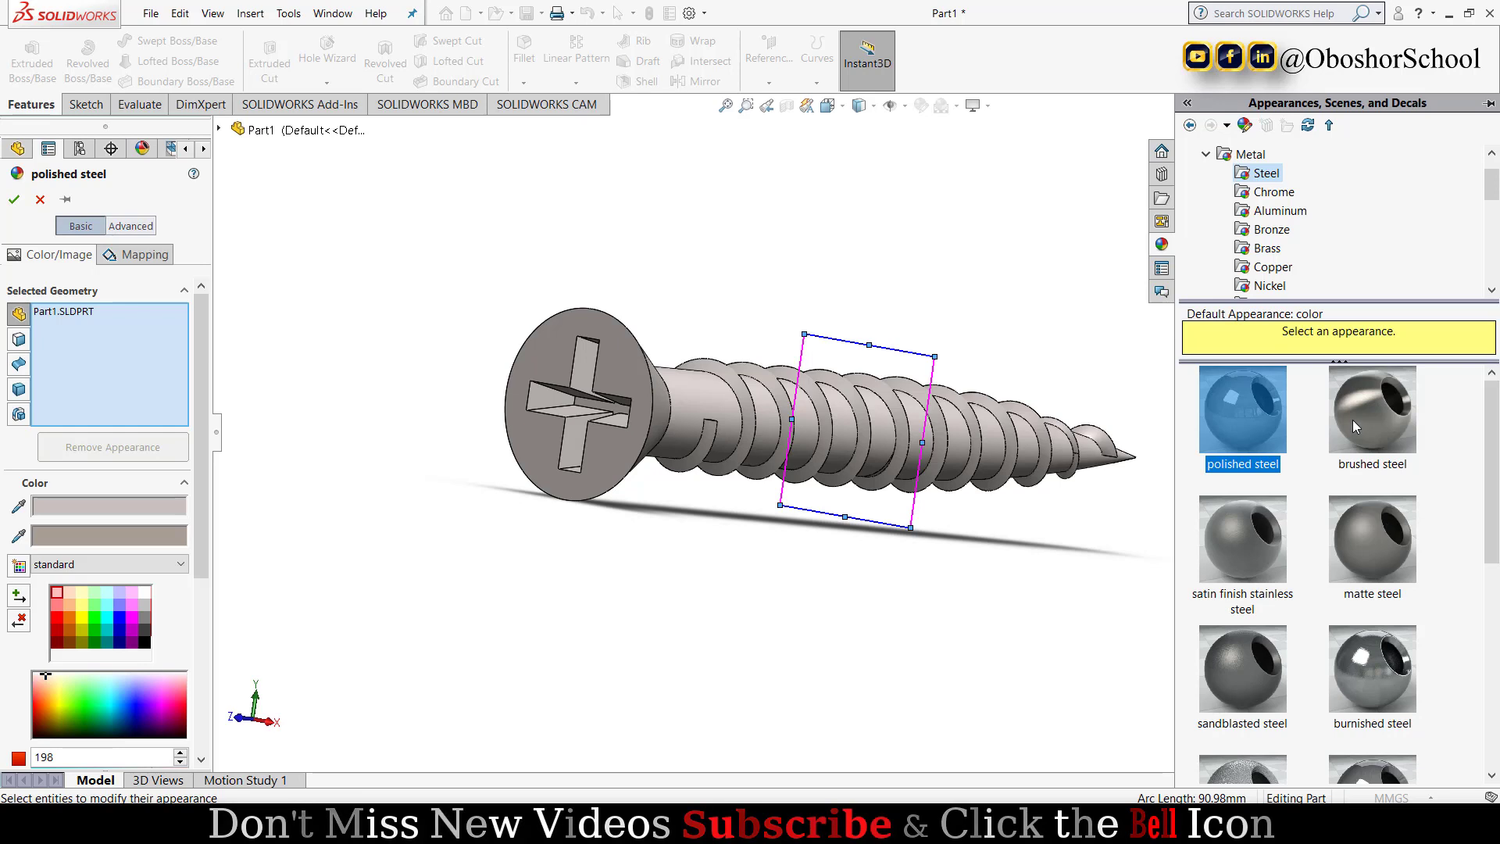
left_click(1245, 668)
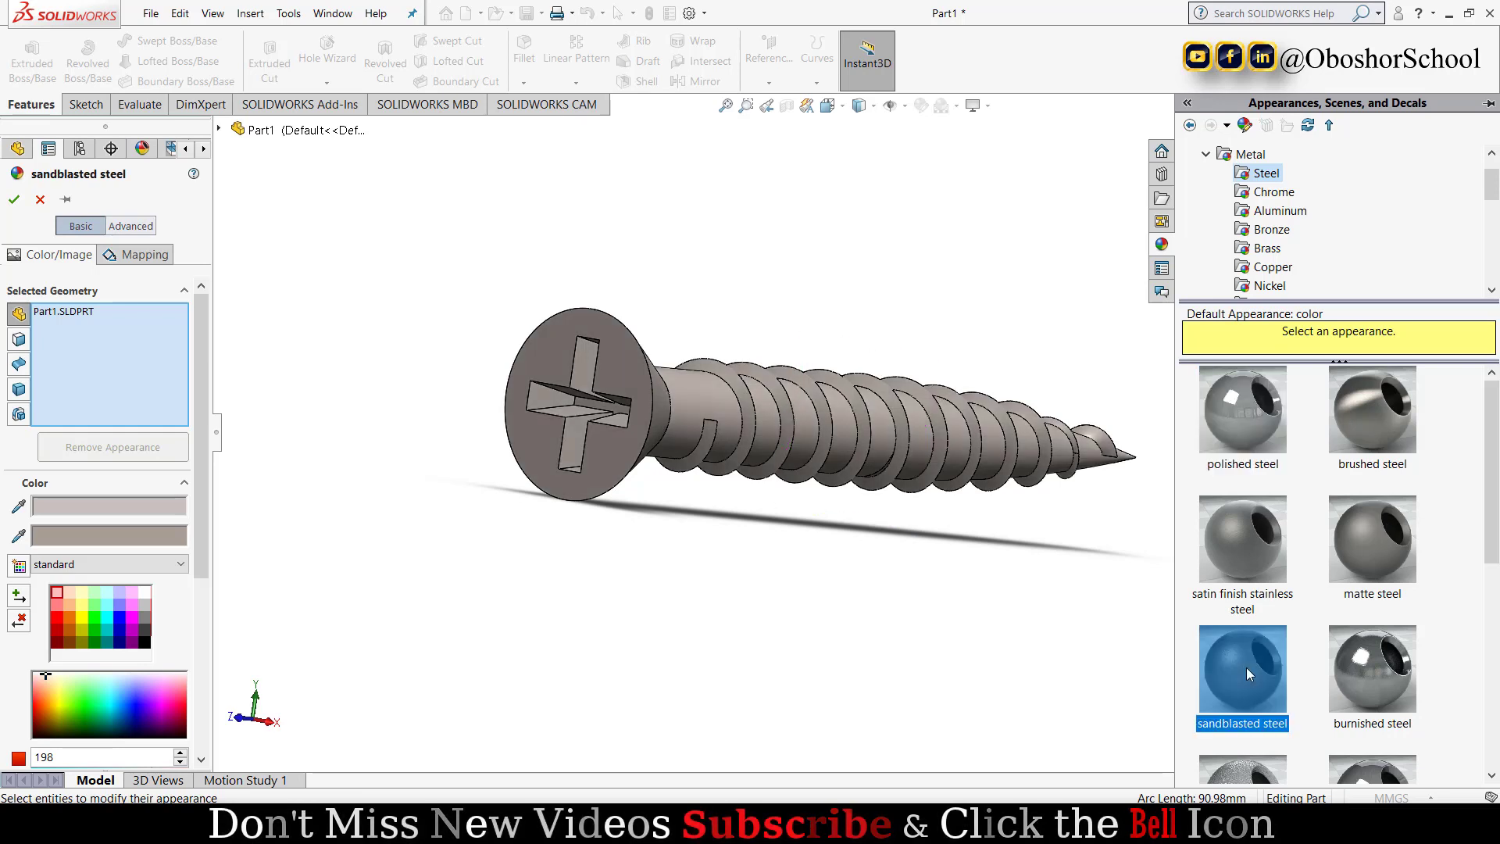
left_click(1385, 678)
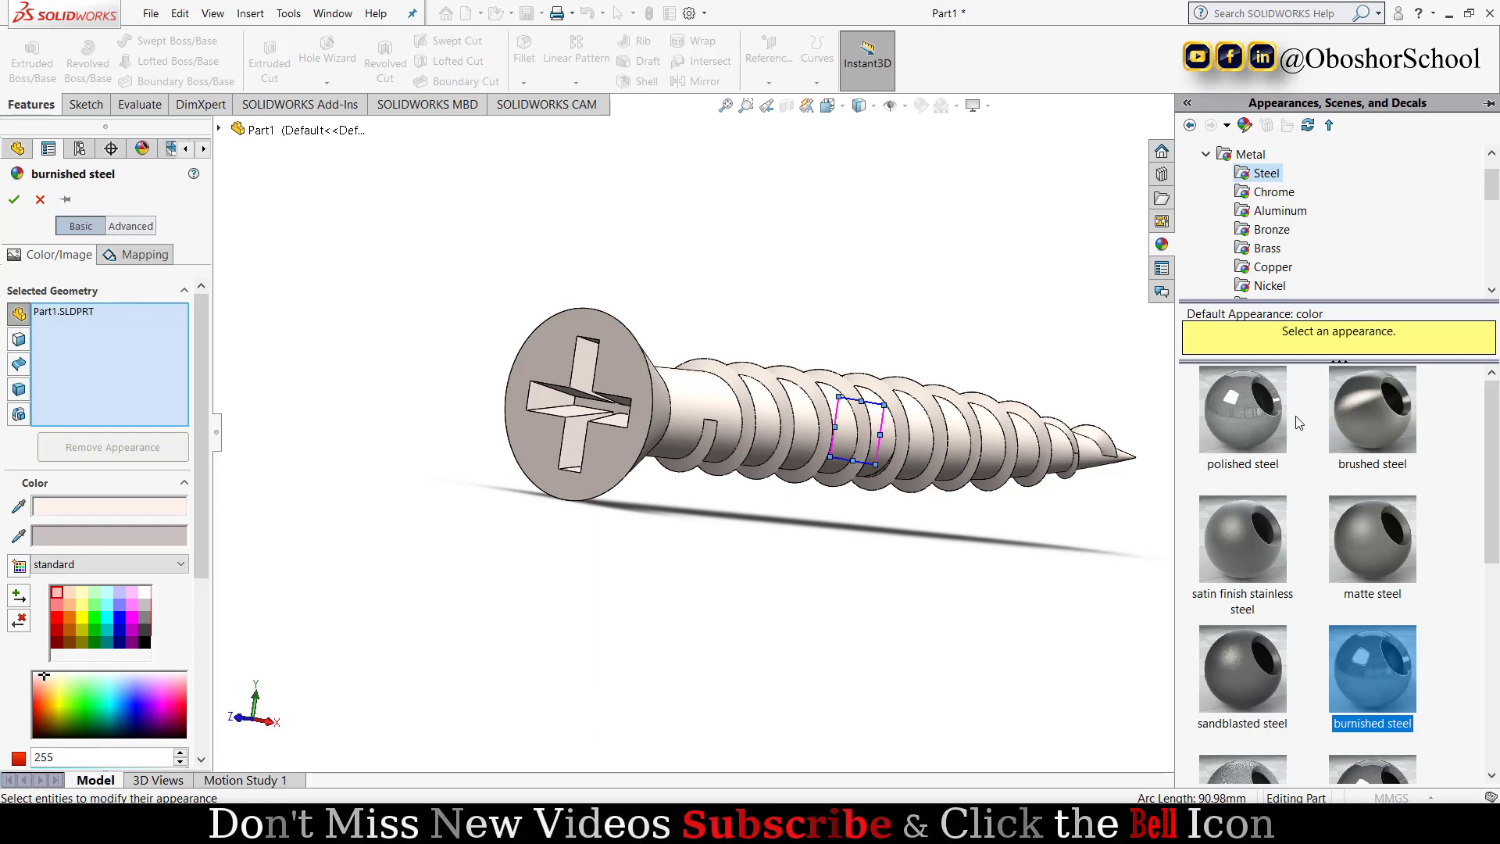
left_click(15, 200)
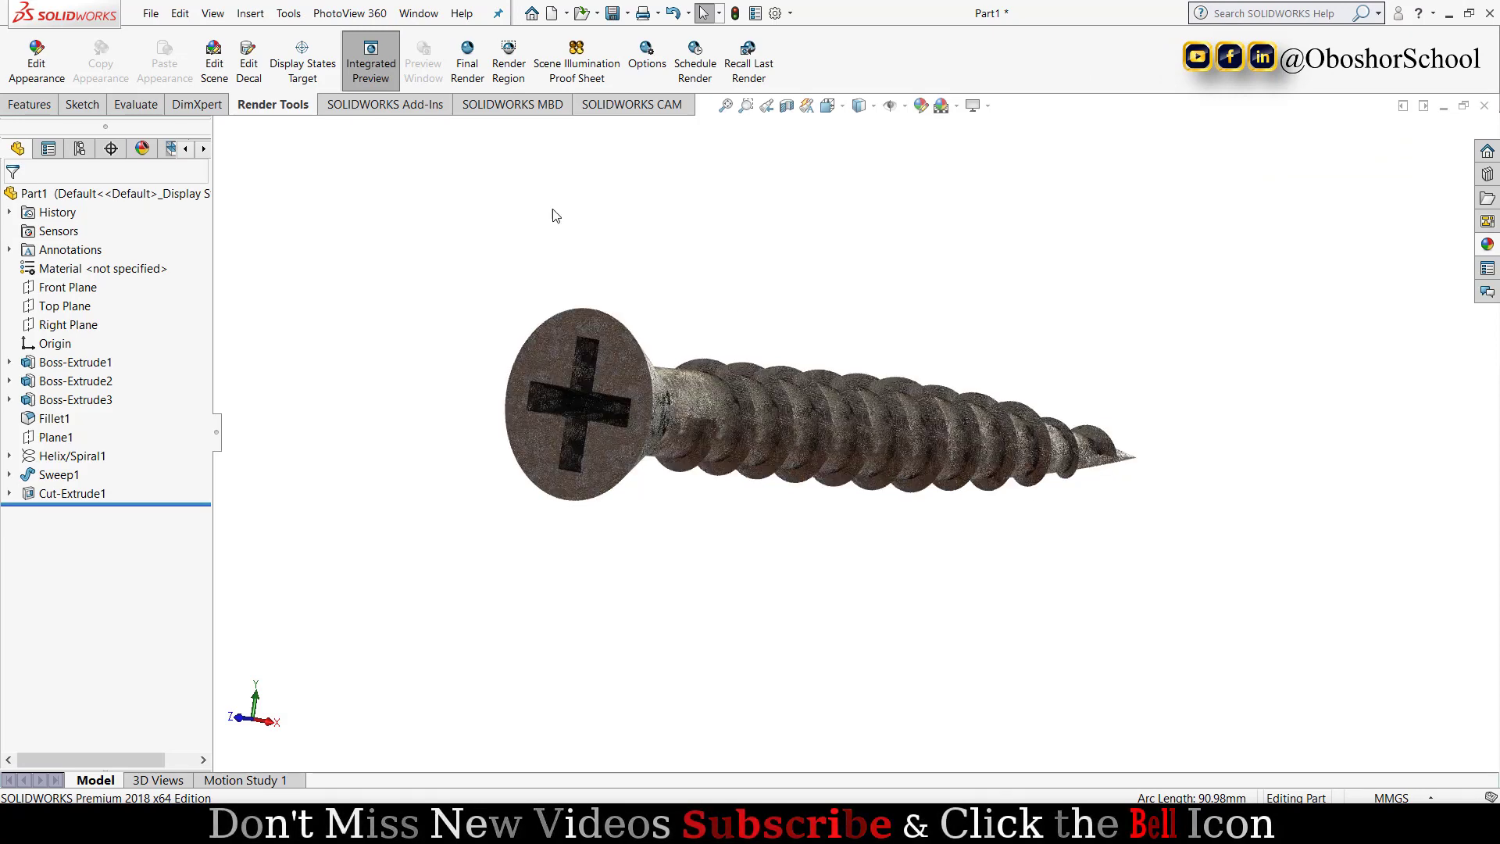
- Turn off the PhotoView 360 Integrated Preview so the screw shows shaded again
left_click(390, 68)
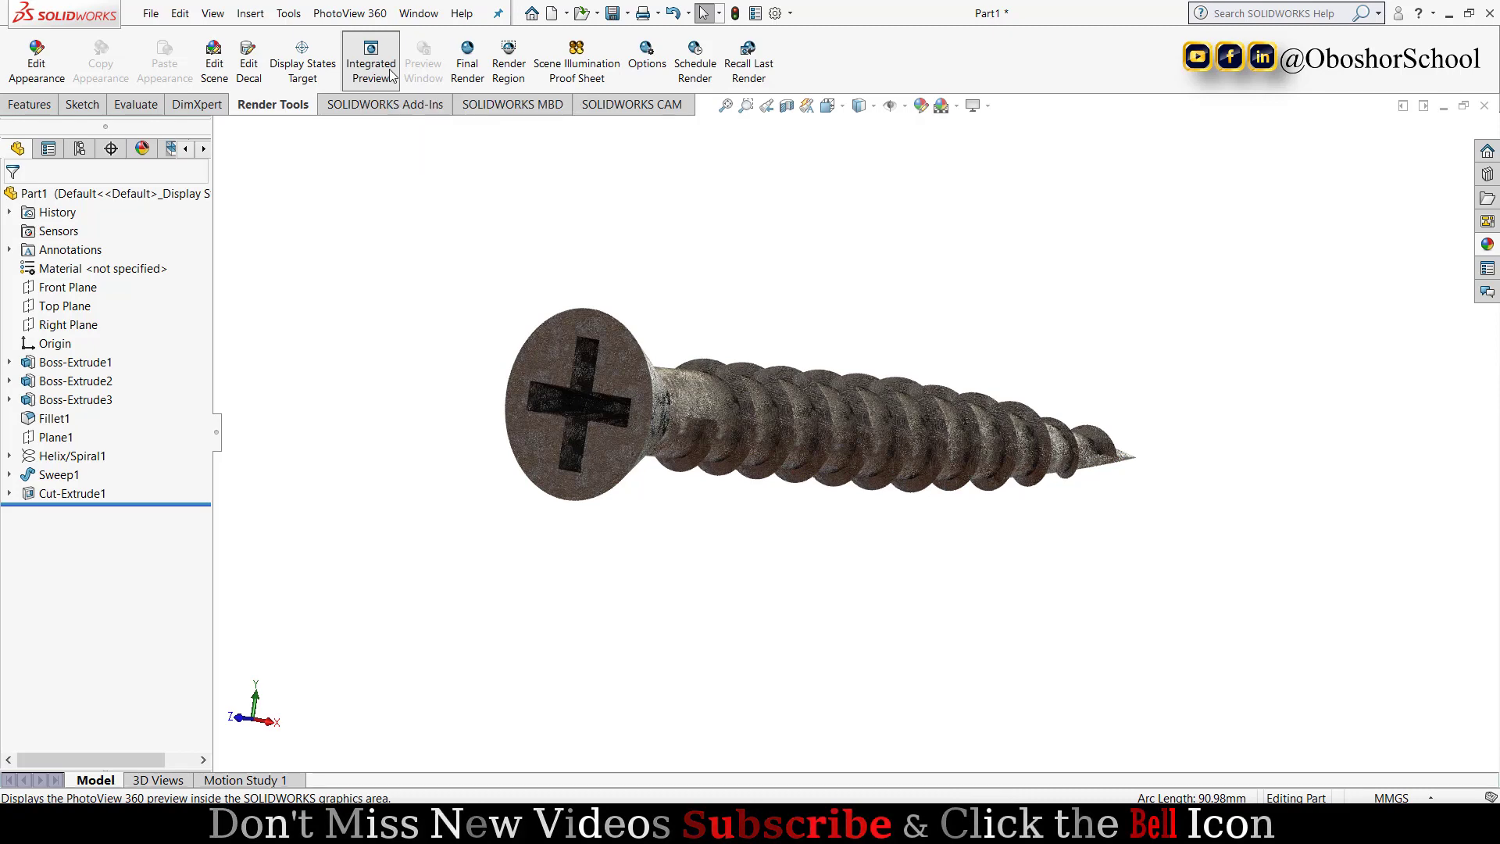
left_click(389, 68)
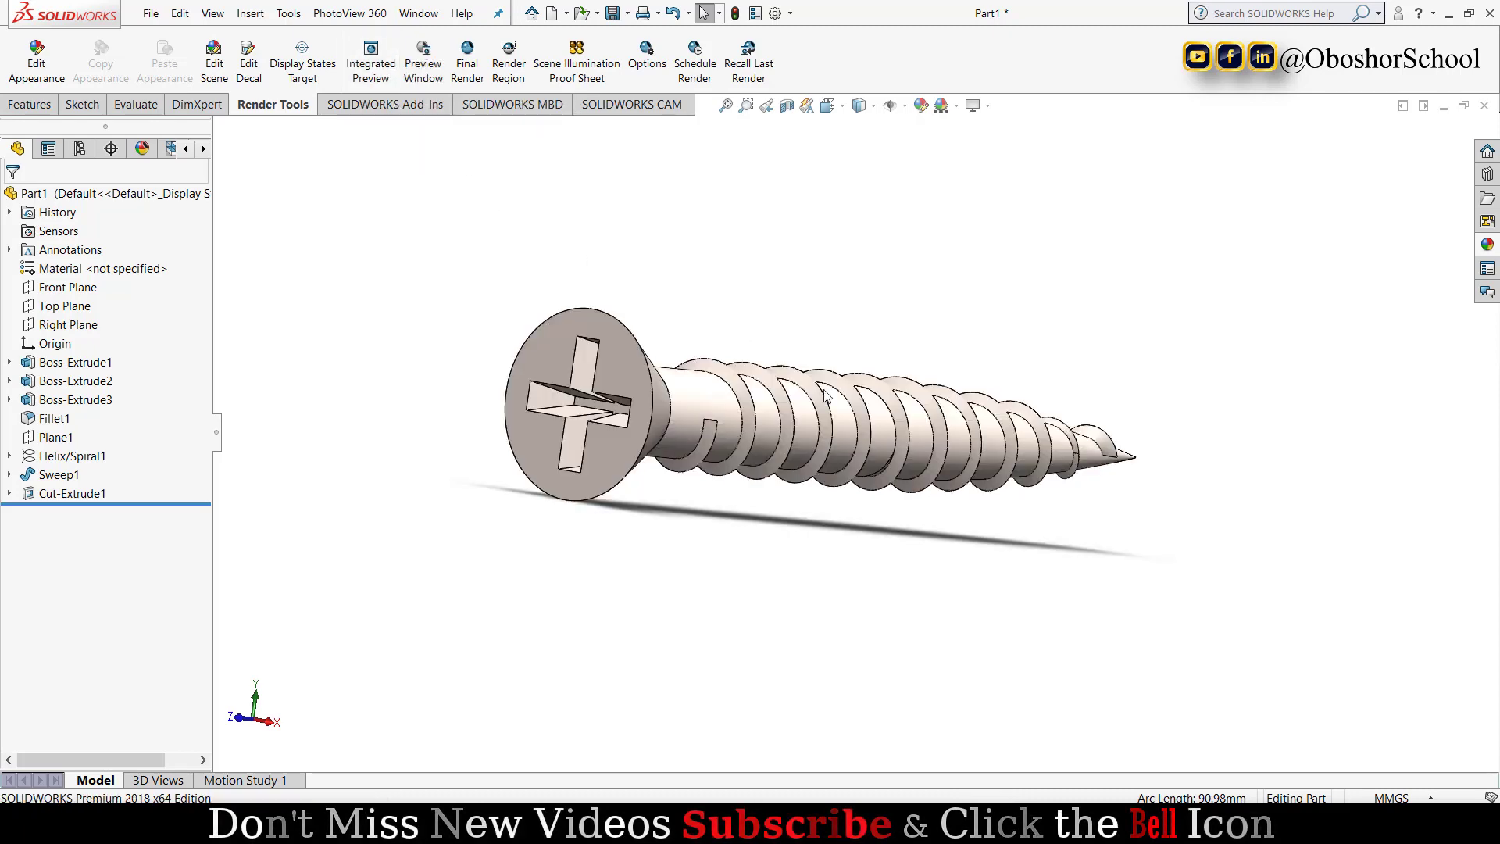
- Change the whole Part1 appearance to polished steel
left_click(939, 419)
right_click(938, 419)
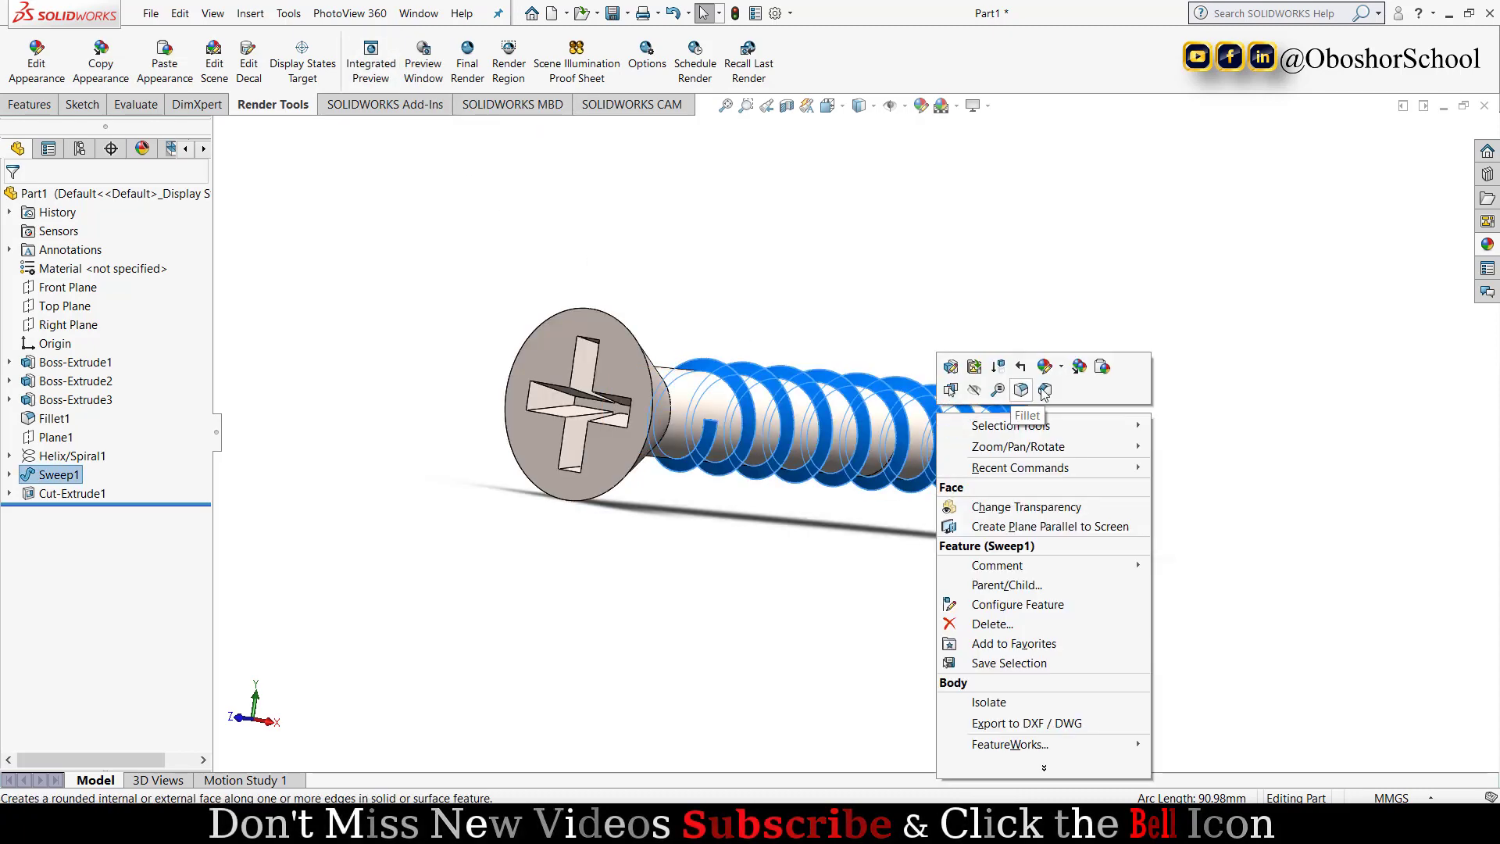
left_click(1061, 369)
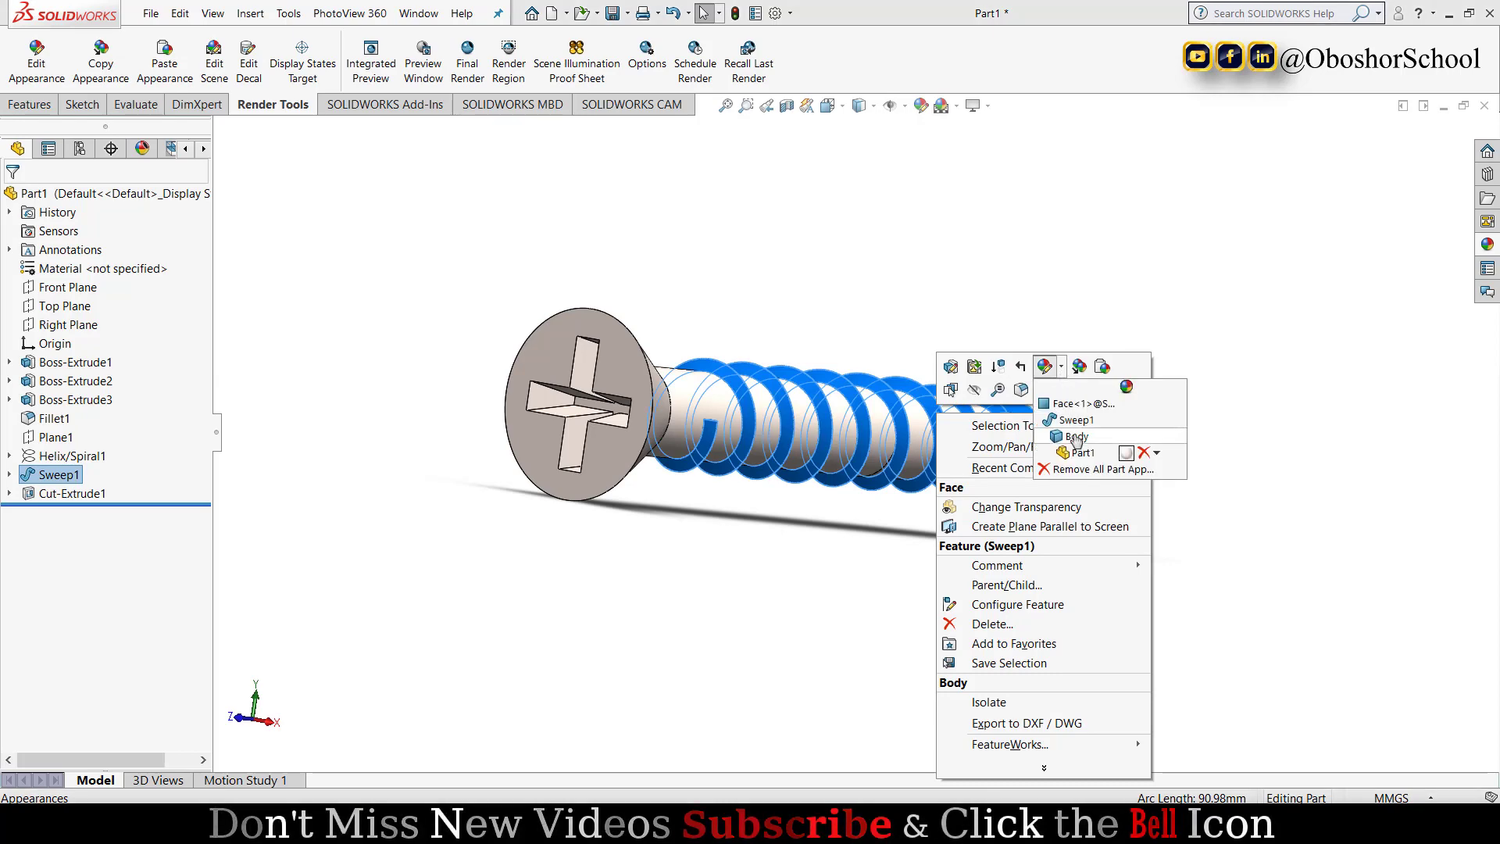
left_click(1088, 453)
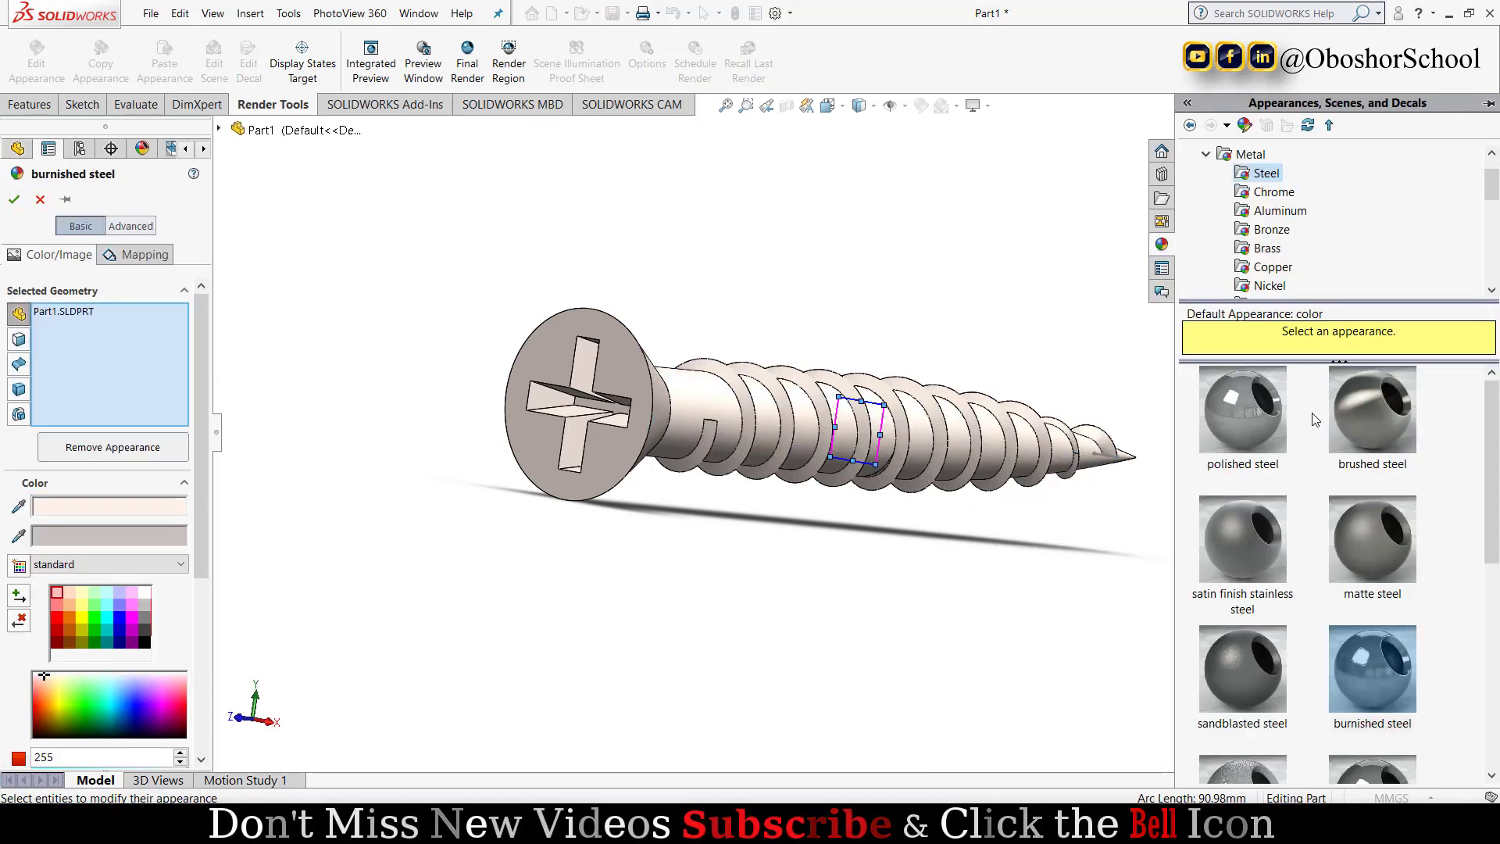
left_click(1258, 419)
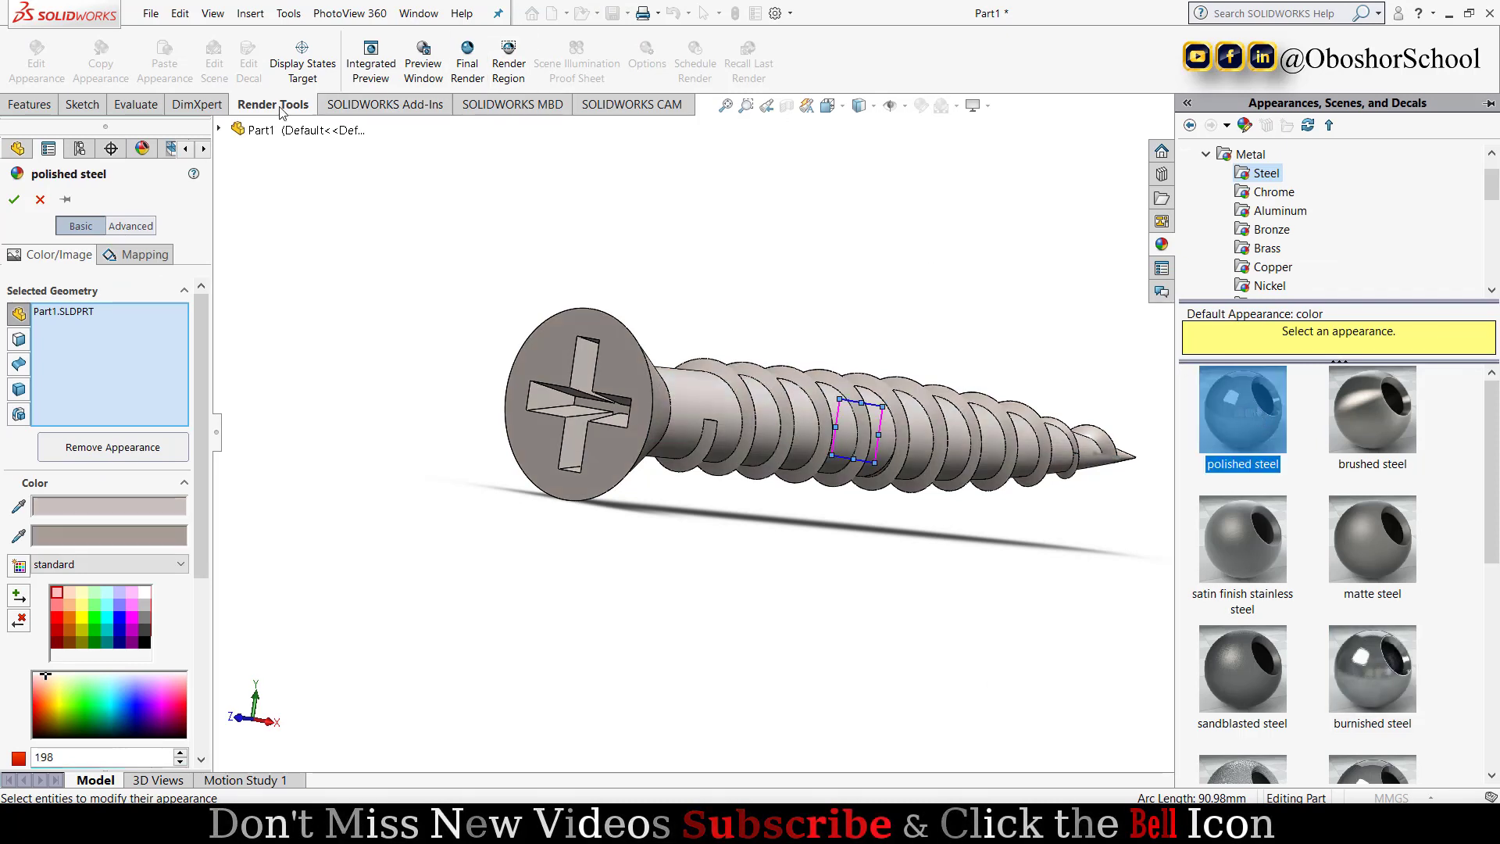
left_click(14, 199)
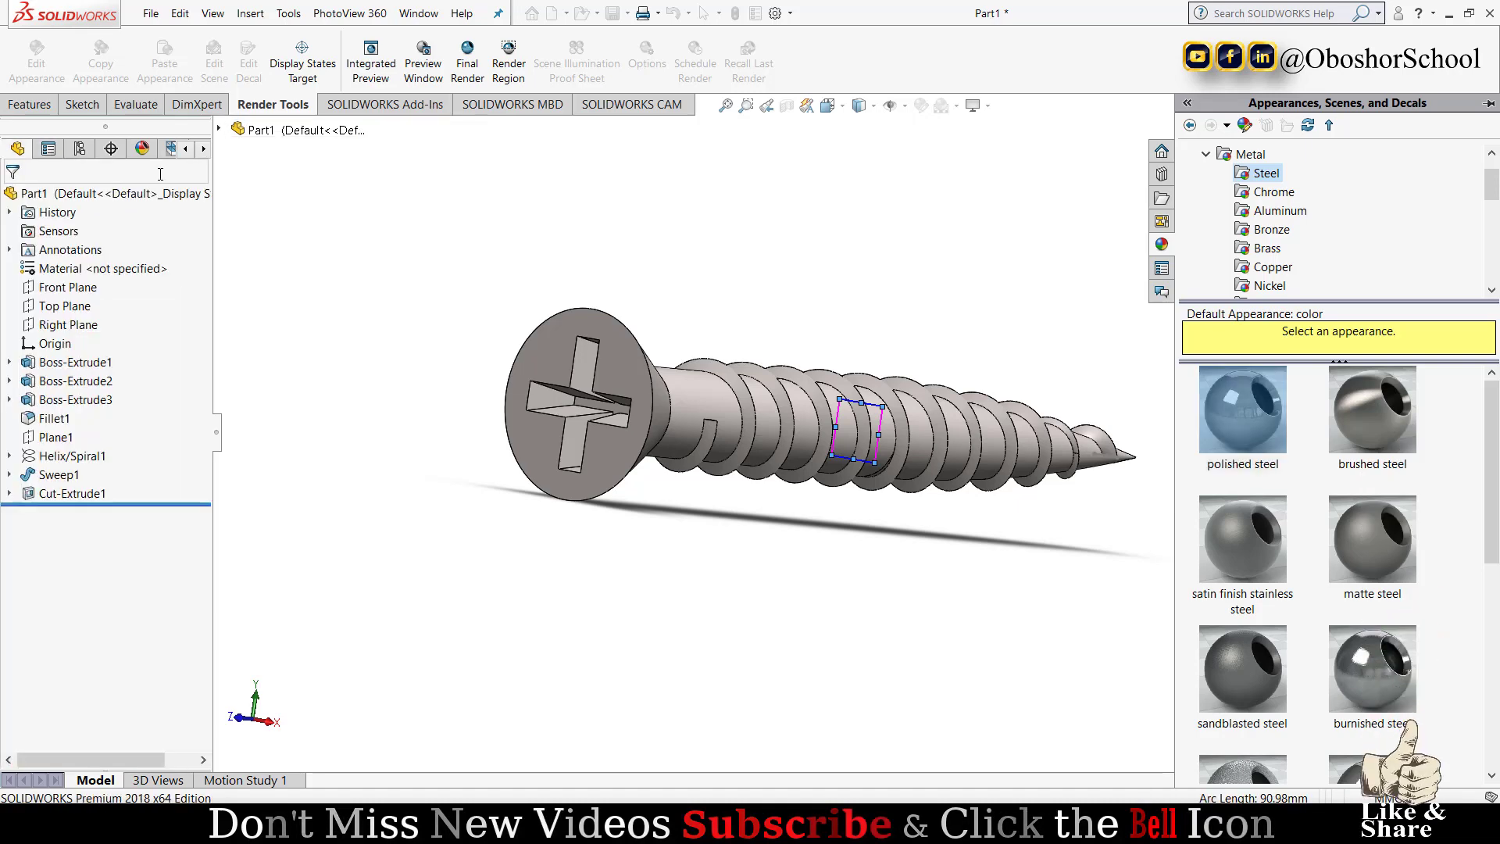
- Turn the PhotoView 360 Integrated Preview back on from Render Tools
left_click(371, 106)
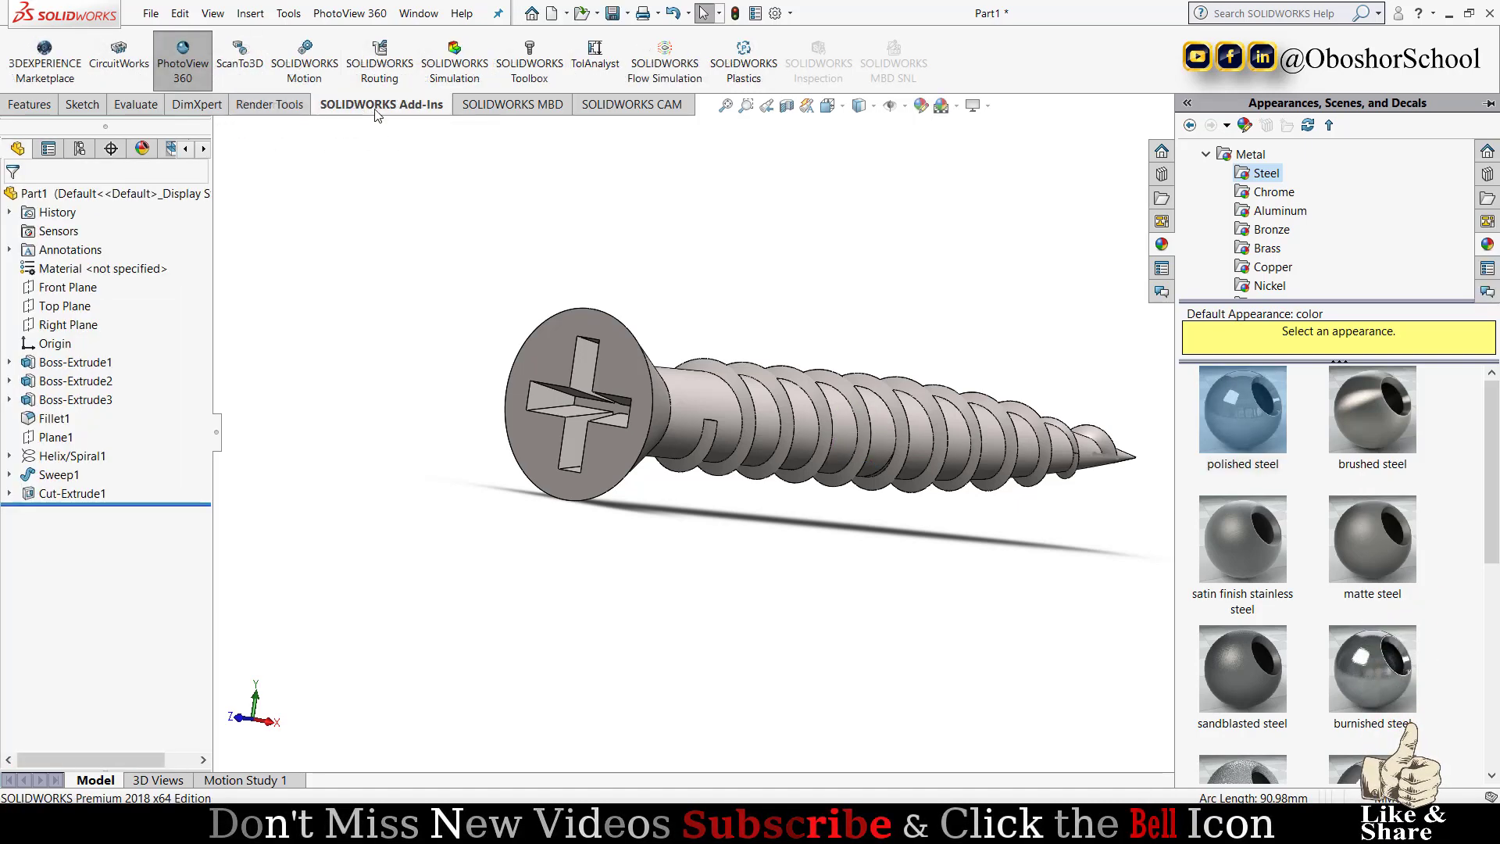
left_click(269, 104)
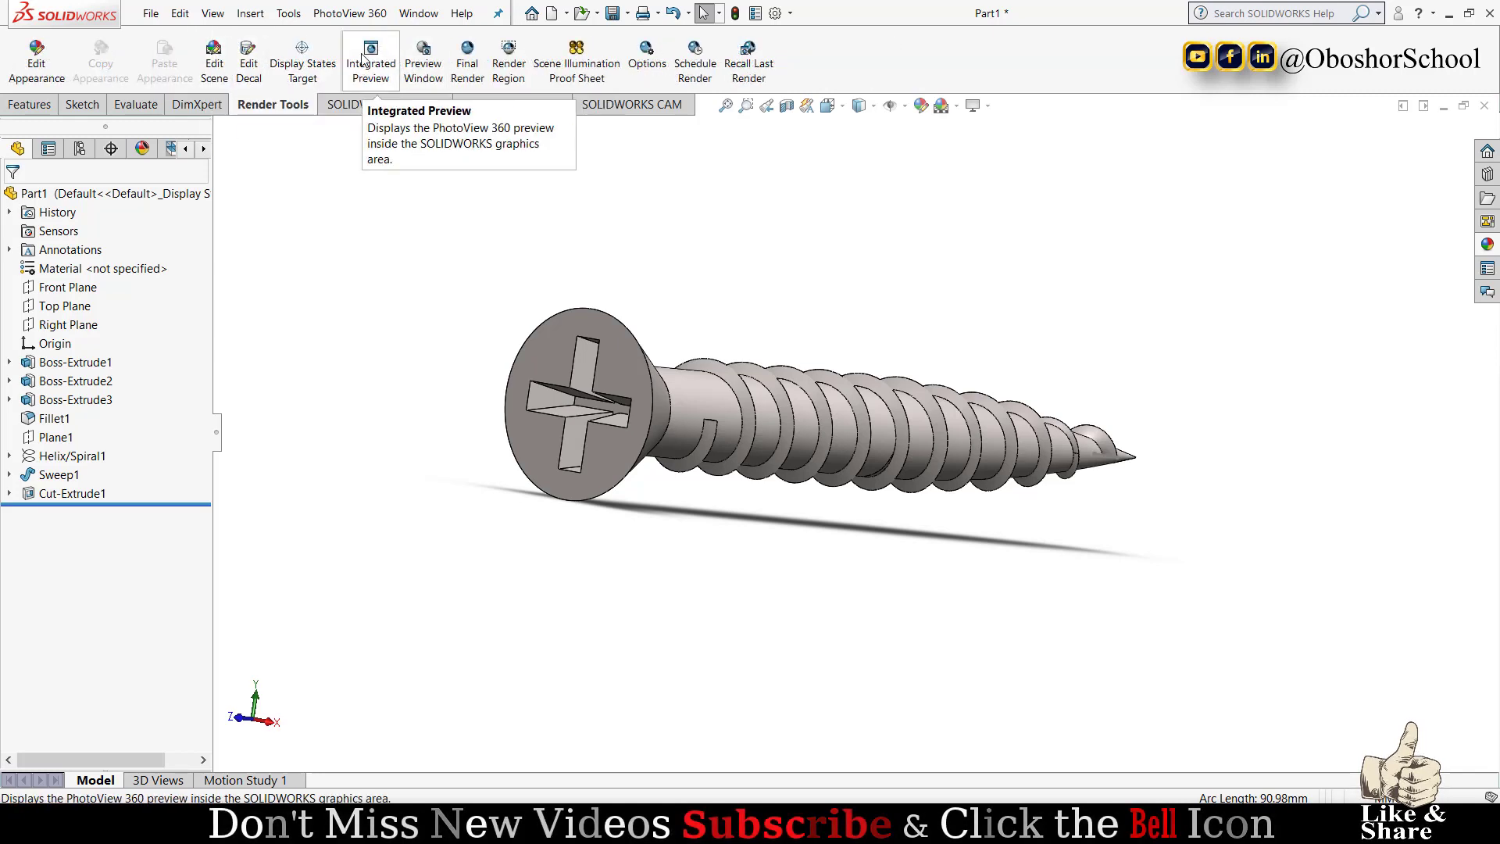
left_click(373, 63)
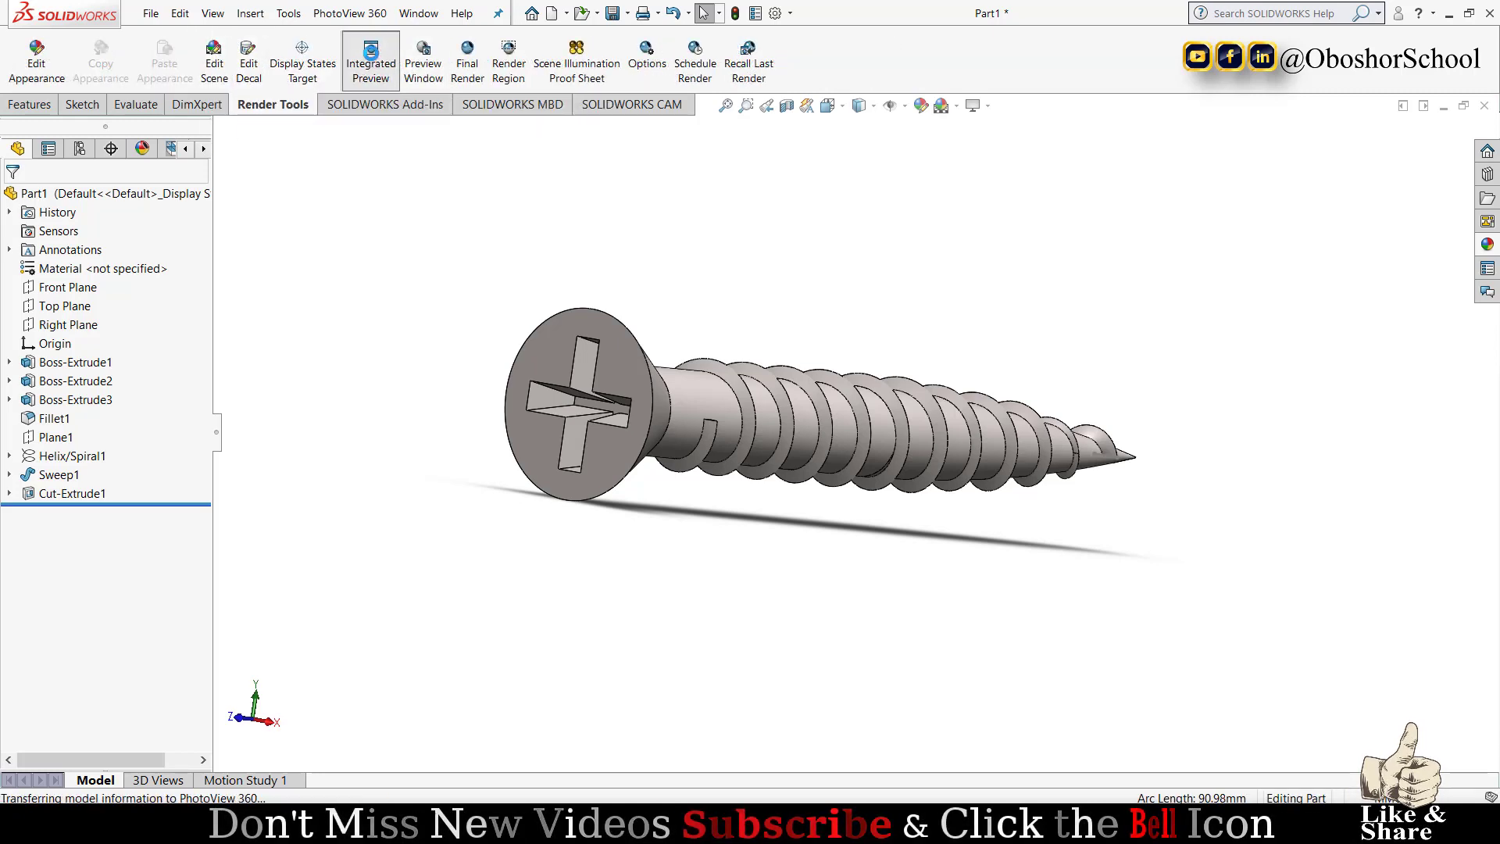